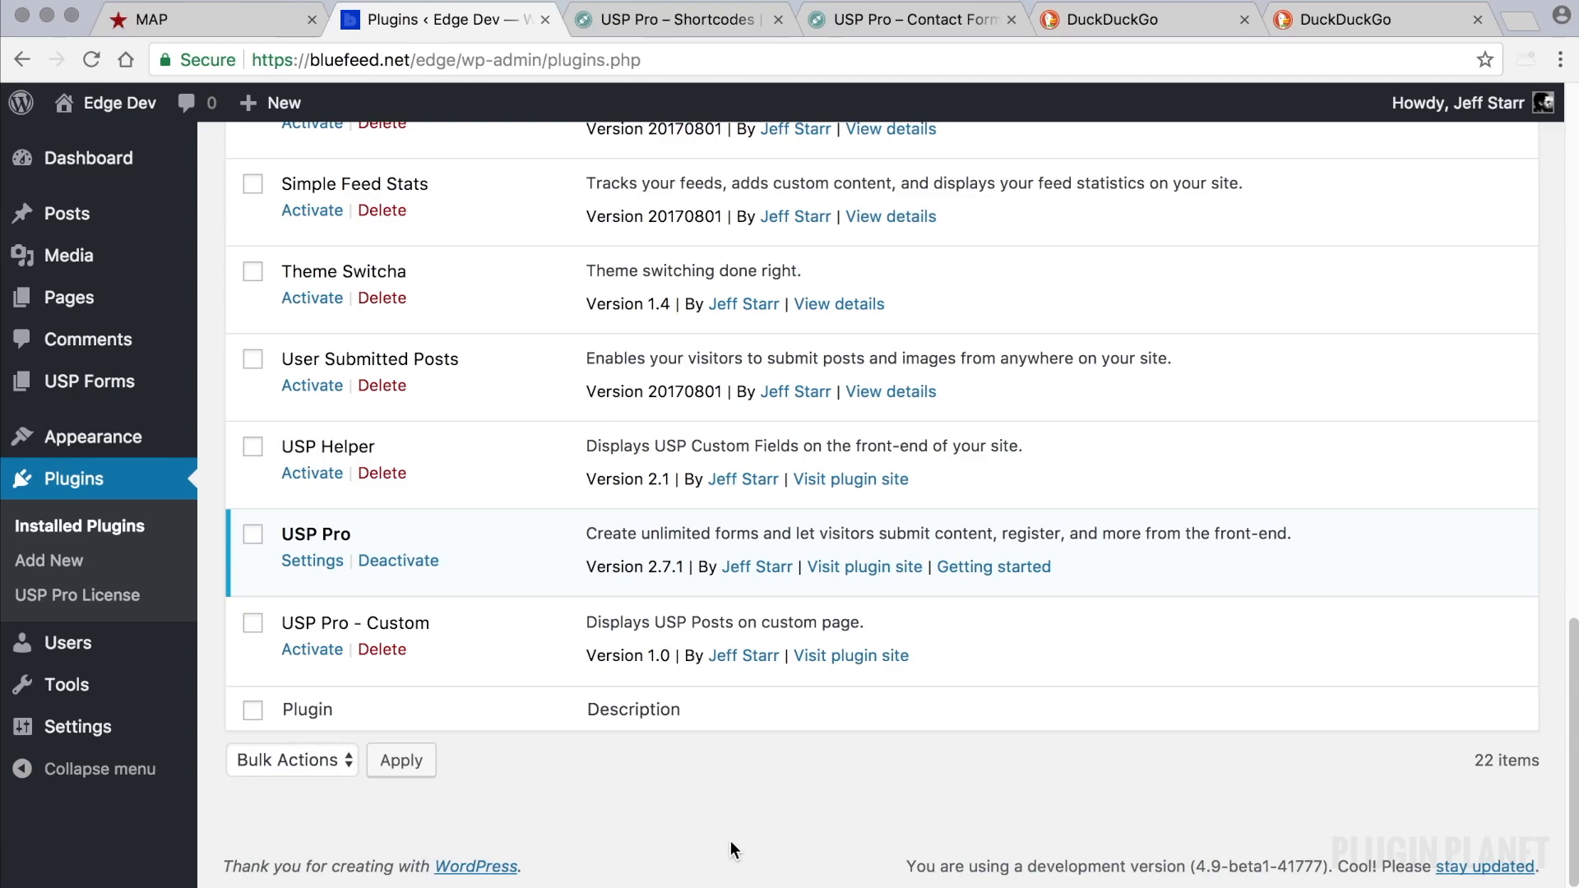
{"action": "left_click", "coordinate": [730, 841]}
{"action": "left_click_drag", "start_coordinate": [367, 532], "coordinate": [283, 530]}
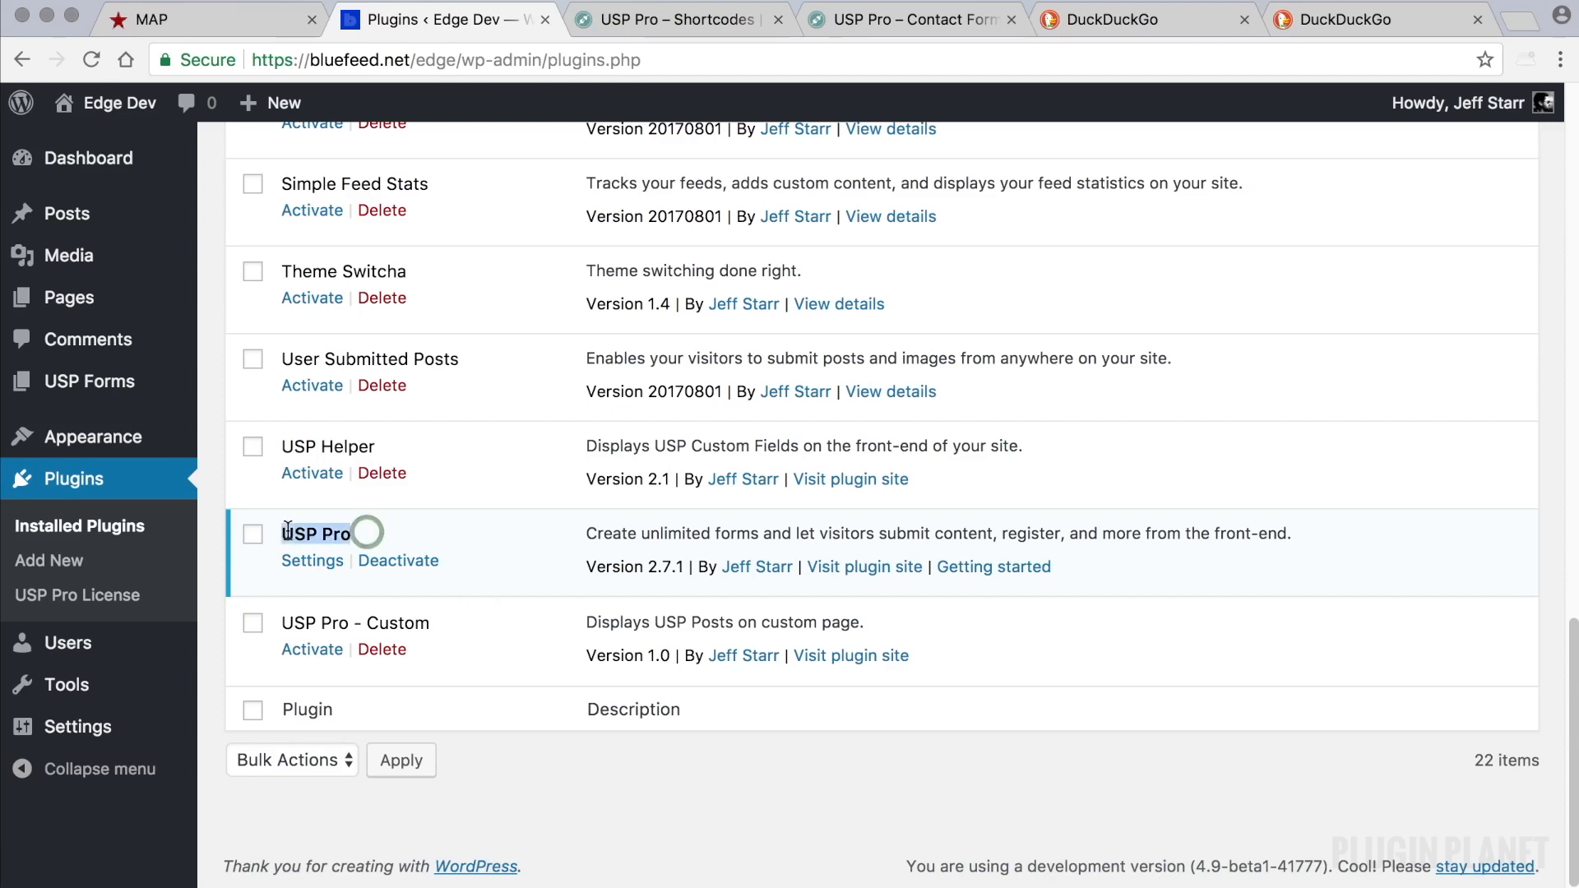
{"action": "left_click", "coordinate": [730, 755]}
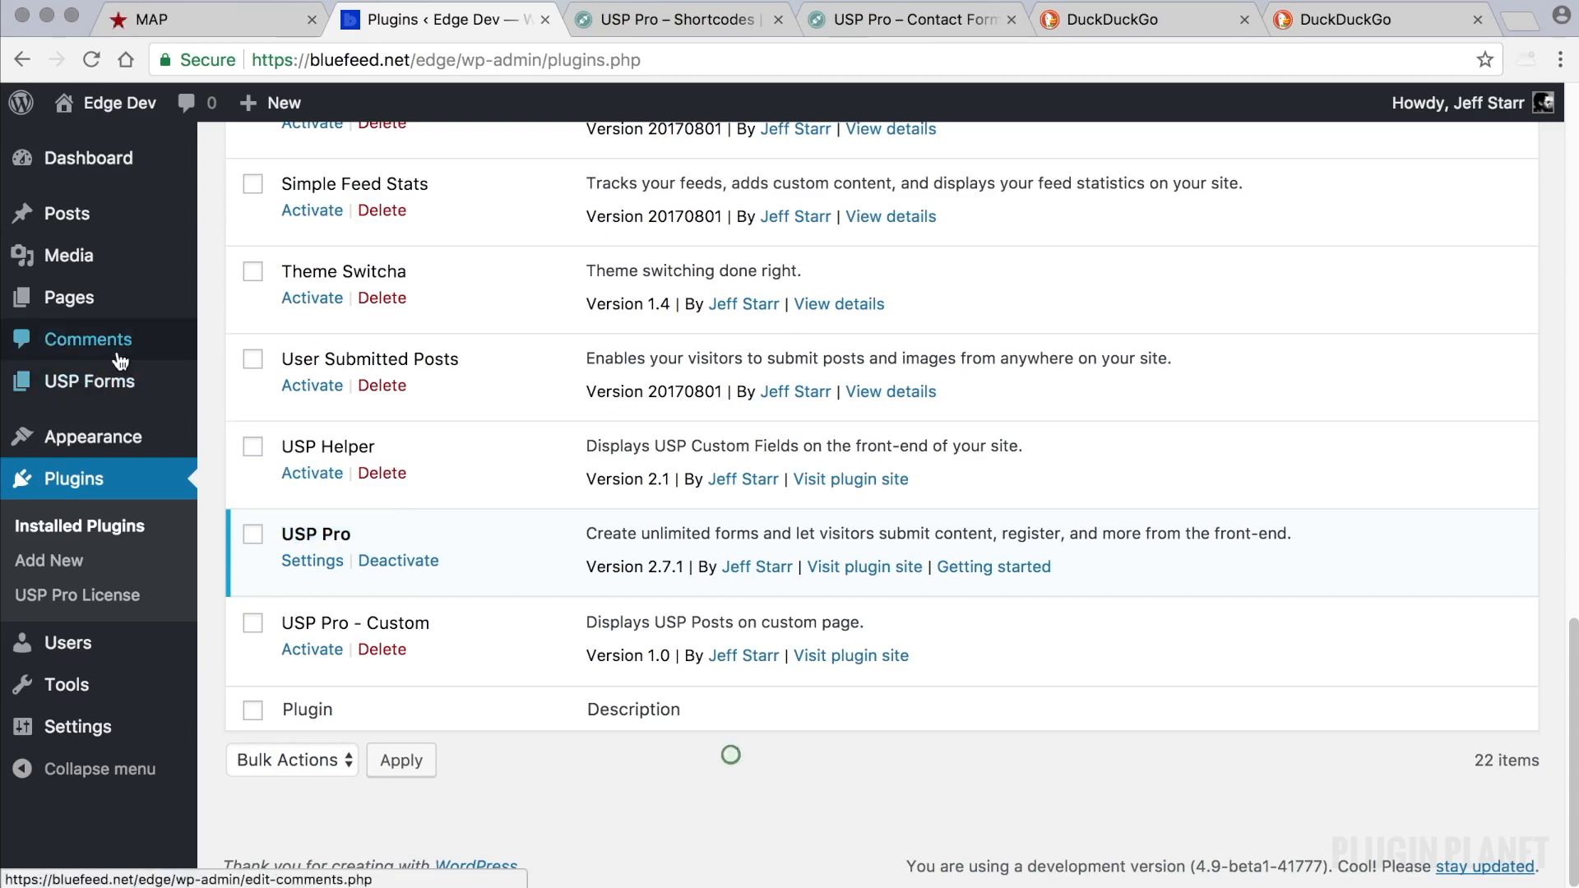
Step: Create a new USP form titled "Combo: Registration & Contact Form"
{"action": "left_click", "coordinate": [109, 381]}
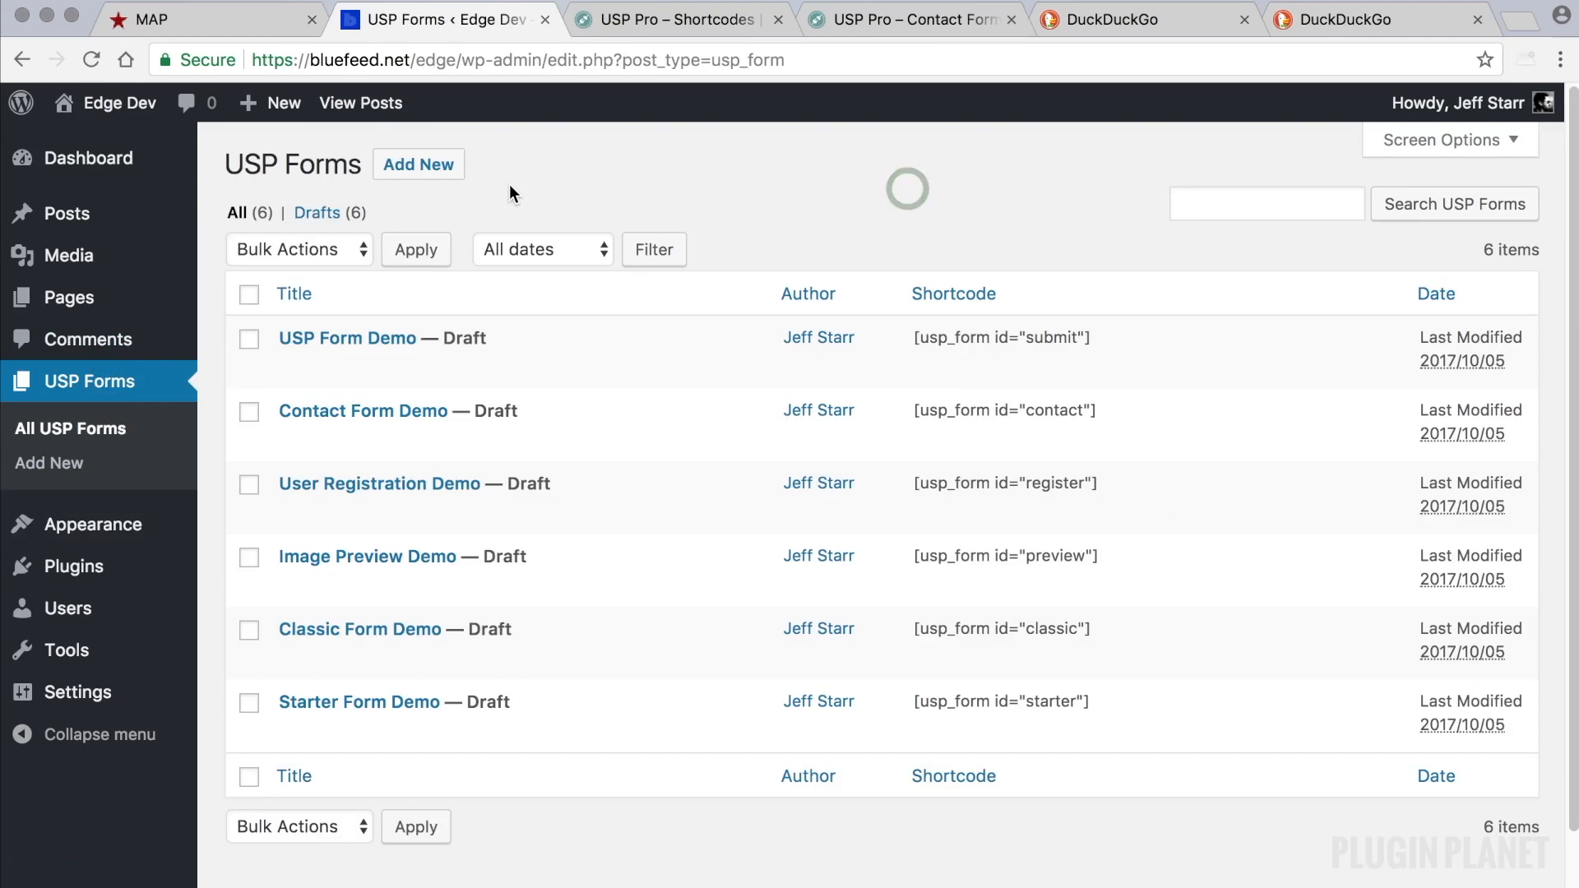
{"action": "left_click", "coordinate": [434, 175]}
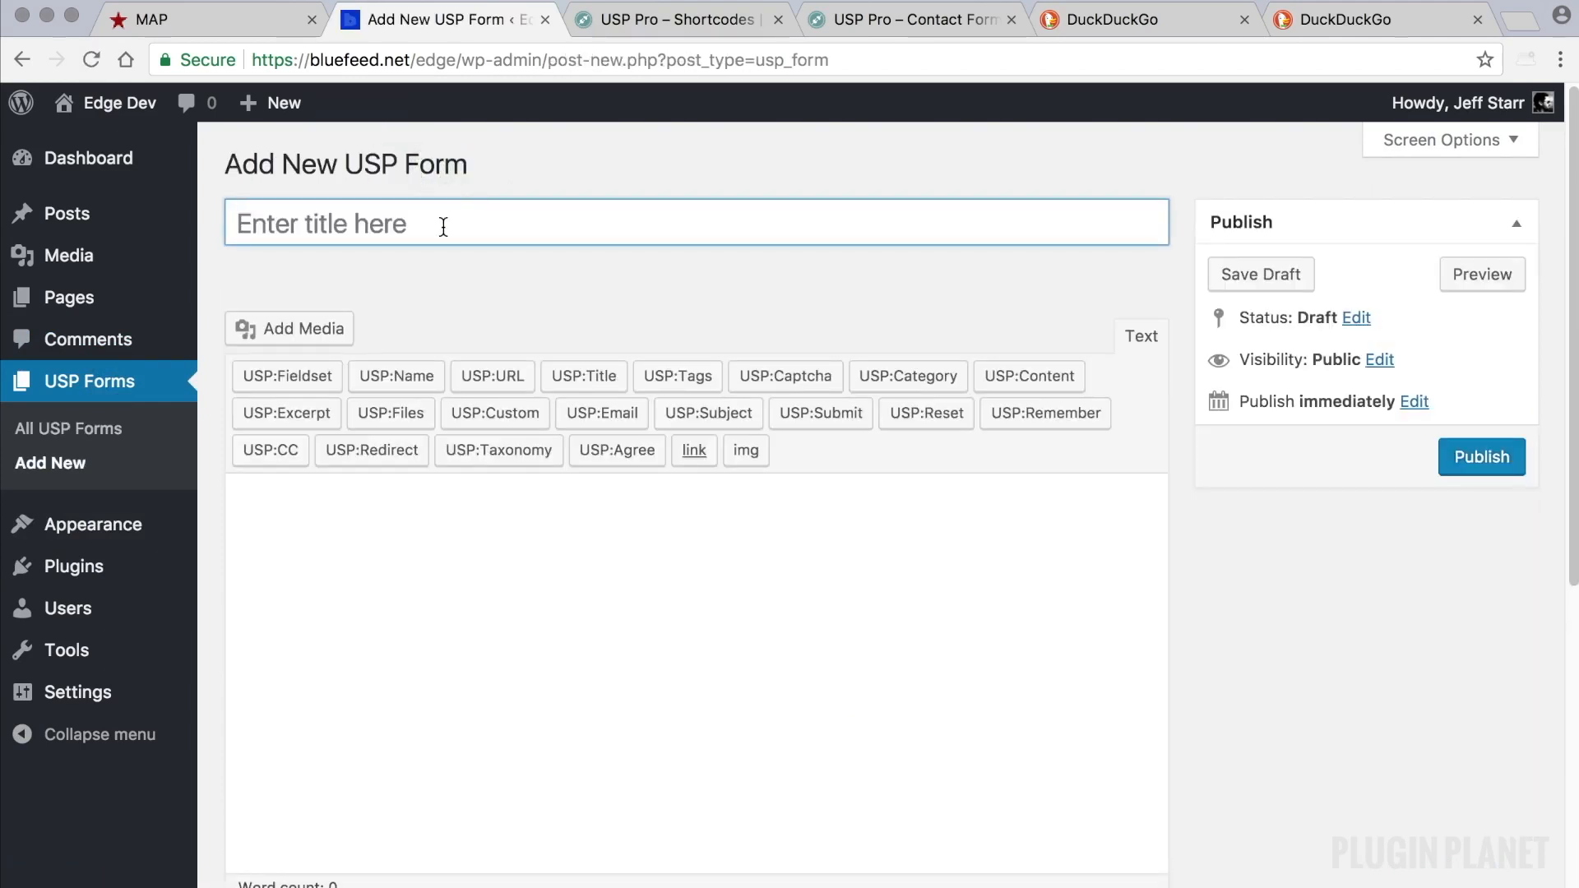
{"action": "type", "text": "Combo:"}
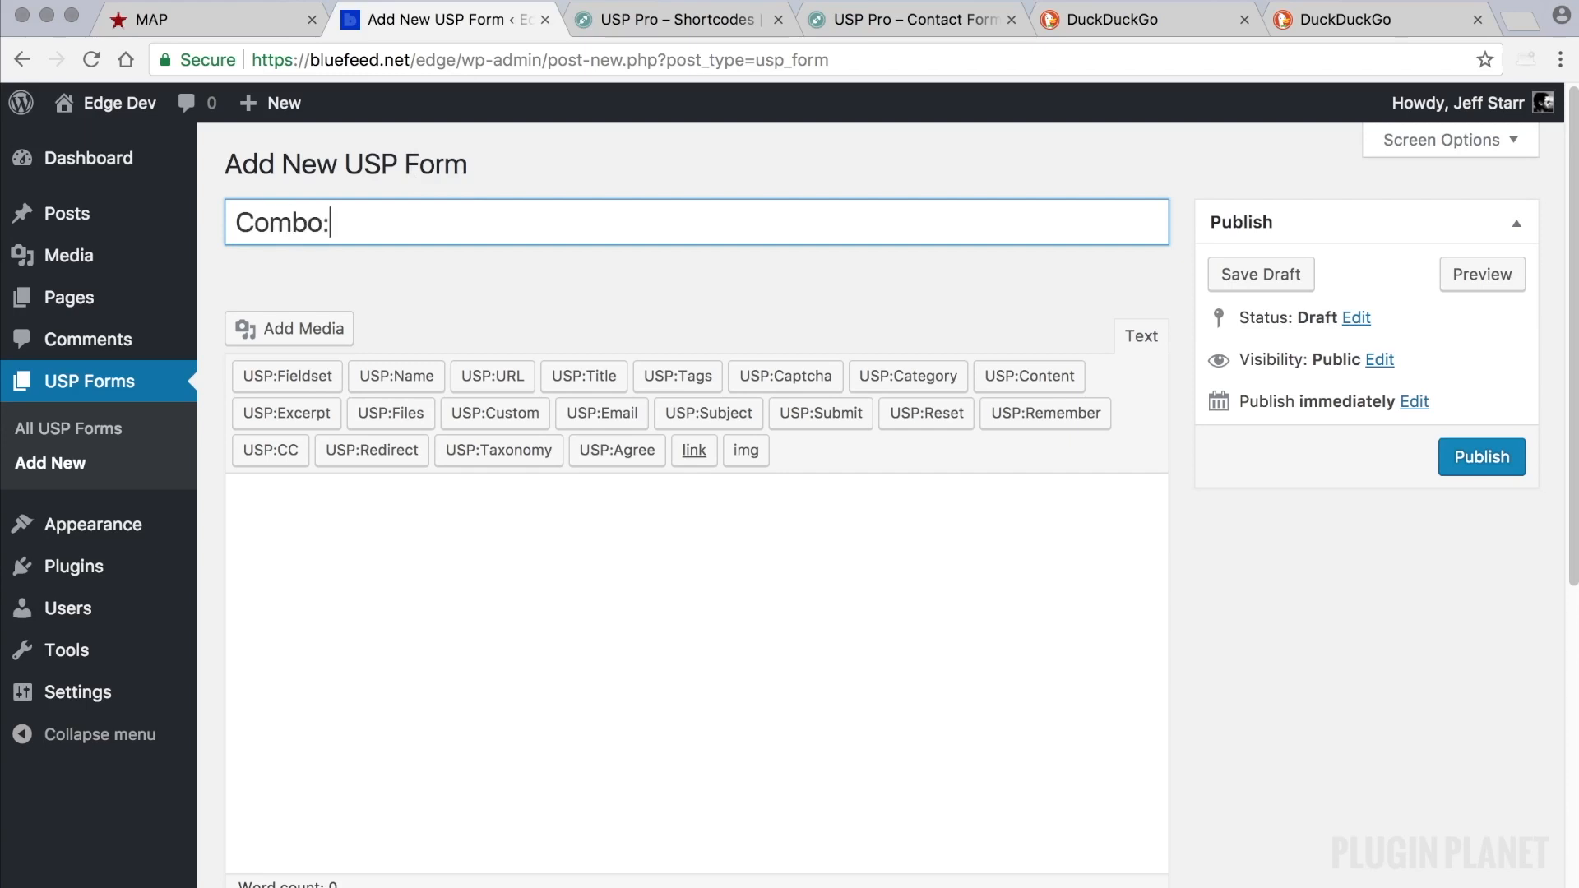
{"action": "type", "text": " Registrat"}
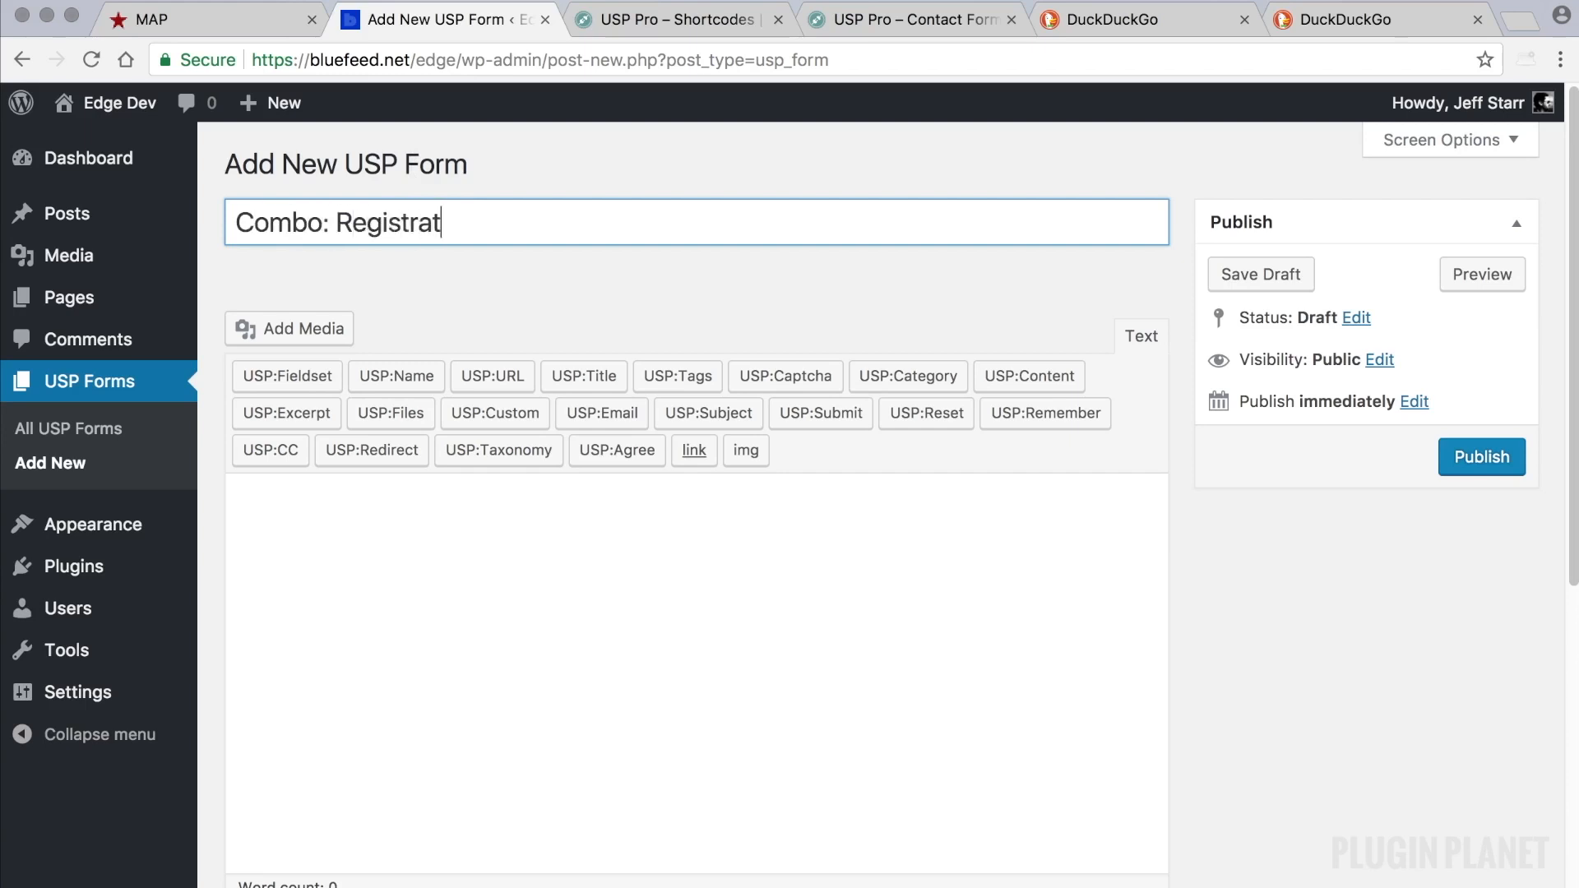
{"action": "type", "text": "ion & Contact"}
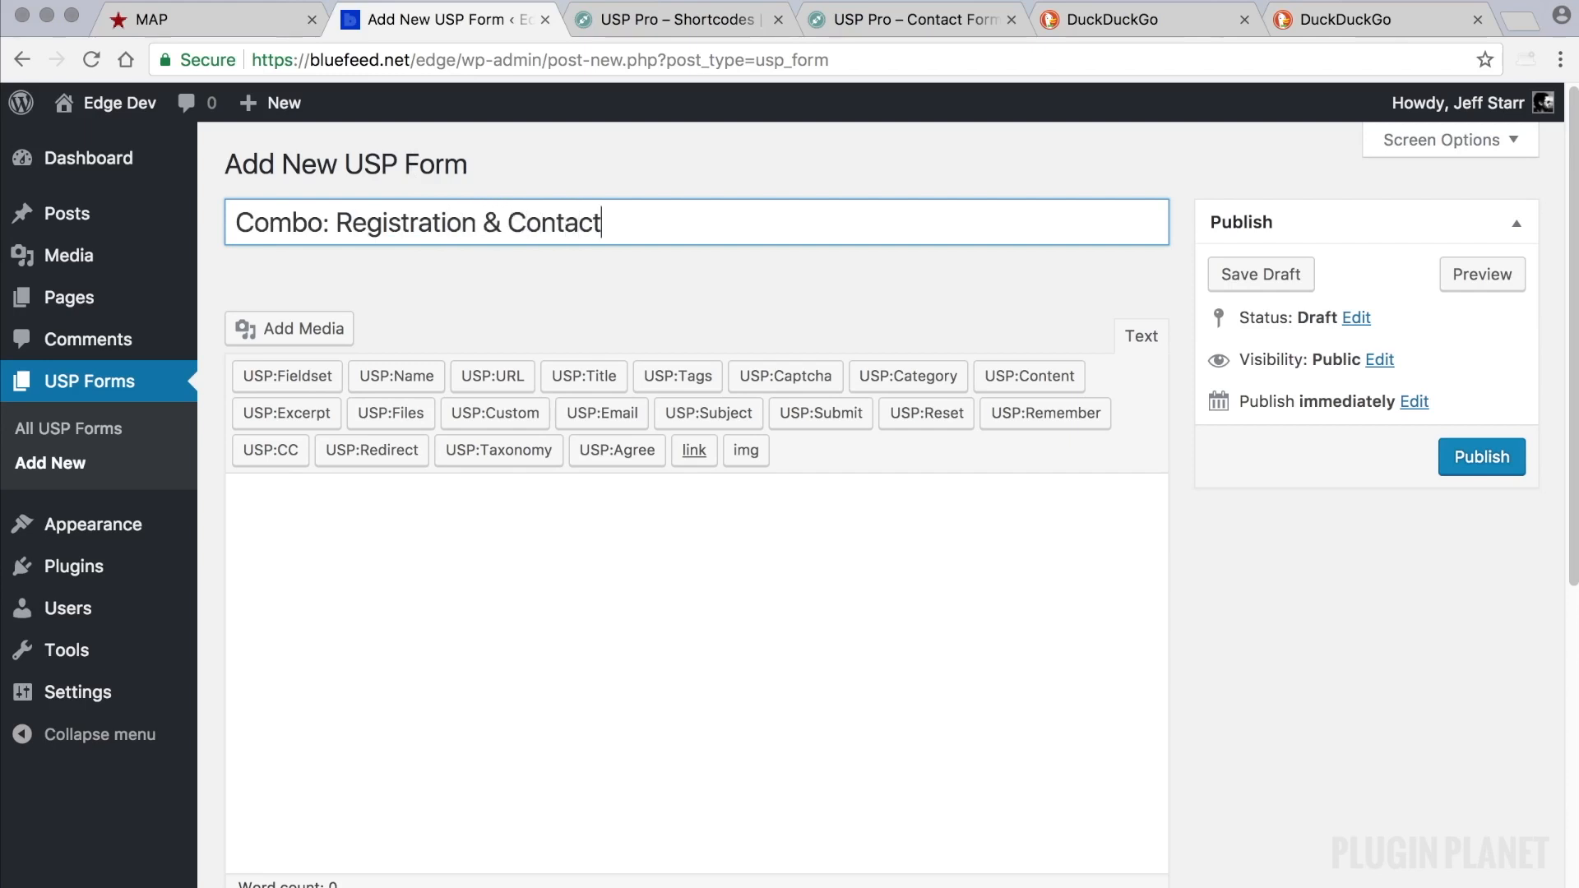
{"action": "type", "text": " Form"}
Step: Publish the new combo registration and contact form with its content still empty
{"action": "left_click_drag", "start_coordinate": [694, 225], "coordinate": [253, 204]}
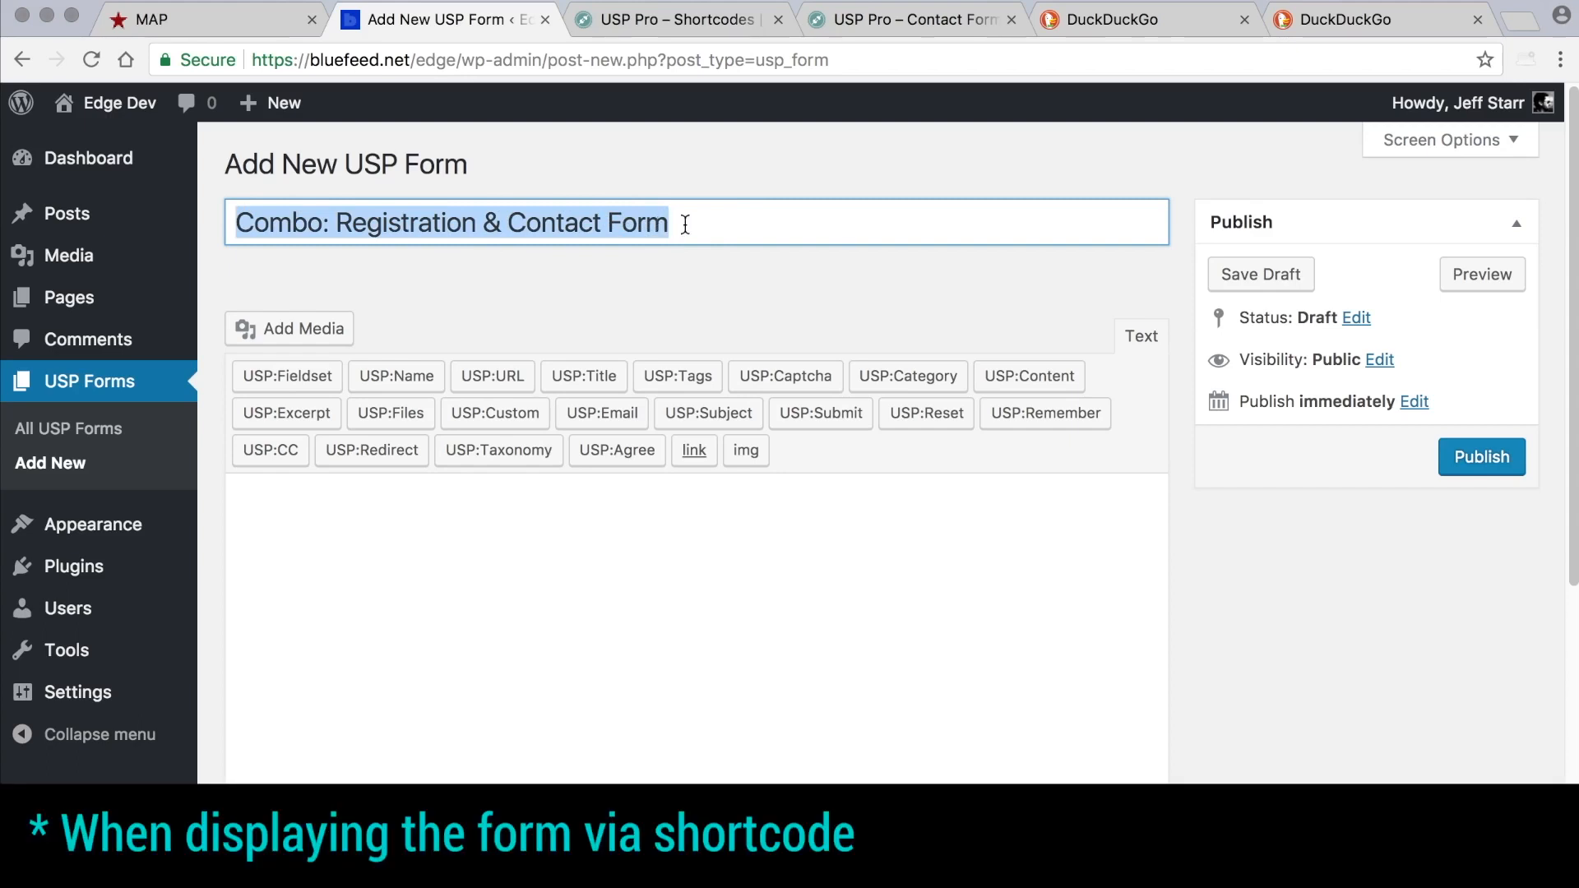
{"action": "left_click", "coordinate": [687, 223]}
{"action": "left_click_drag", "start_coordinate": [723, 223], "coordinate": [229, 217]}
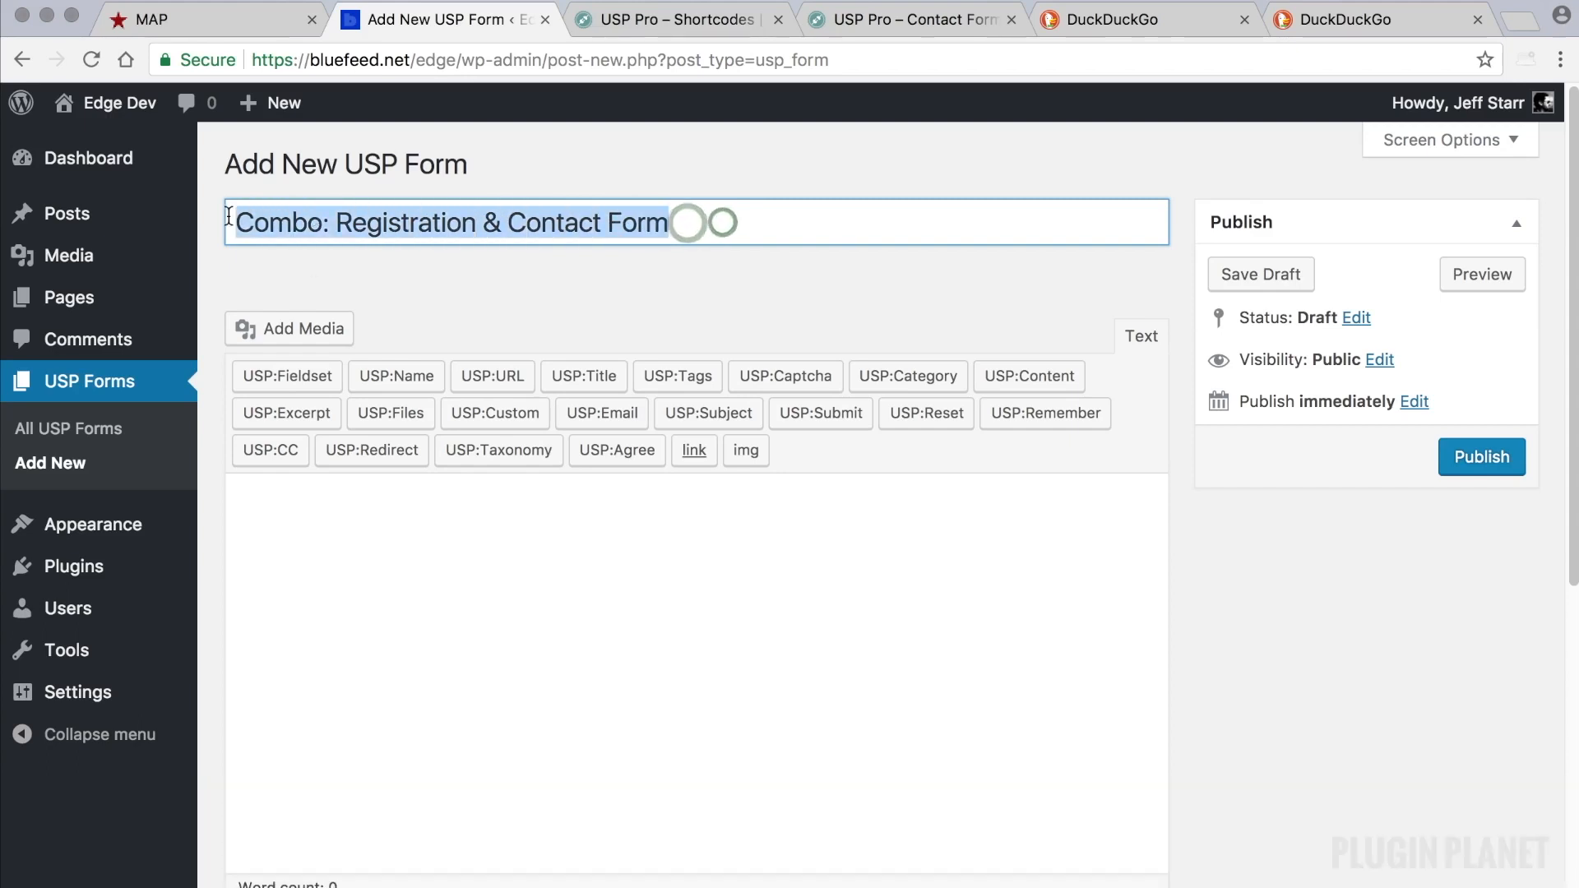
{"action": "left_click", "coordinate": [648, 540]}
{"action": "left_click", "coordinate": [1461, 456]}
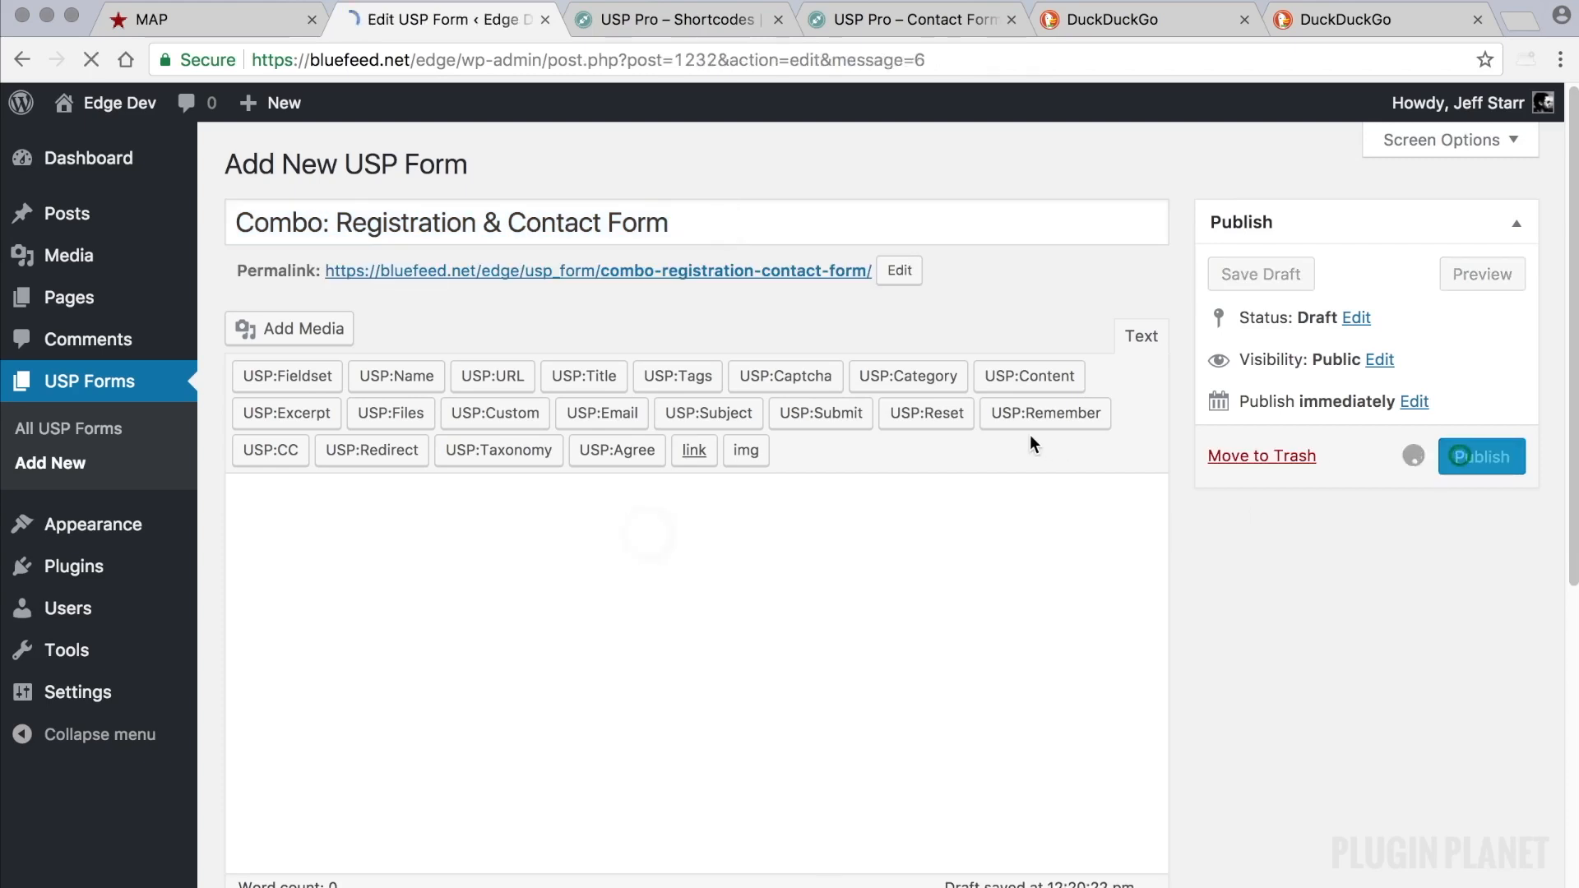
Step: Look over the published form's quick-insert field options, content area and custom fields
{"action": "scroll", "coordinate": [1153, 528], "scroll_direction": "down", "scroll_amount": 2}
{"action": "scroll", "coordinate": [818, 500], "scroll_direction": "up", "scroll_amount": 1}
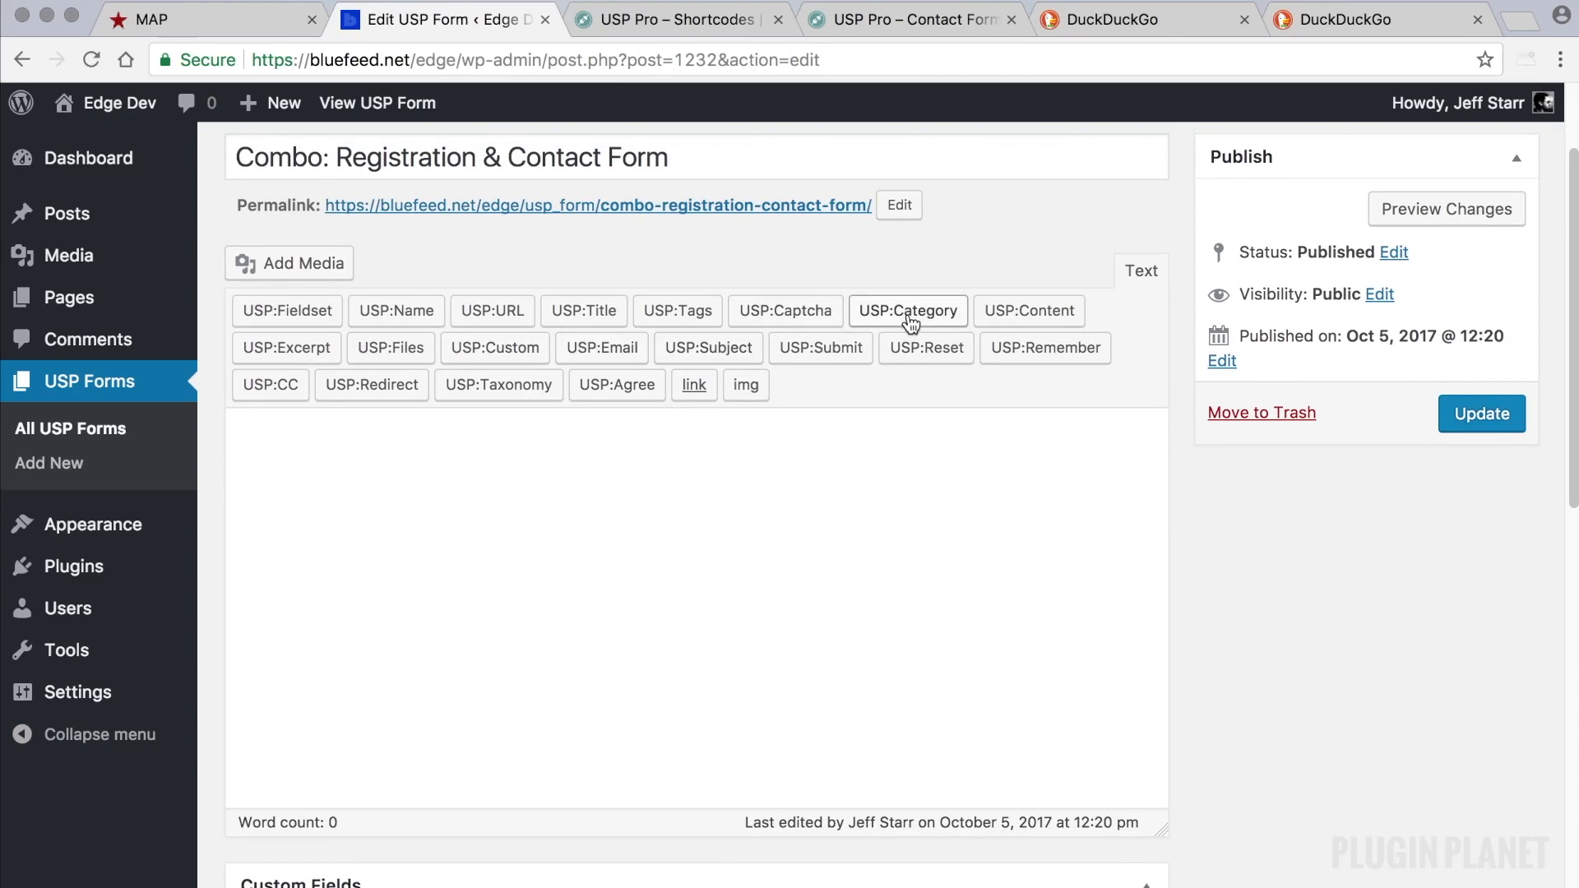
{"action": "left_click", "coordinate": [695, 549]}
{"action": "scroll", "coordinate": [727, 561], "scroll_direction": "down", "scroll_amount": 3}
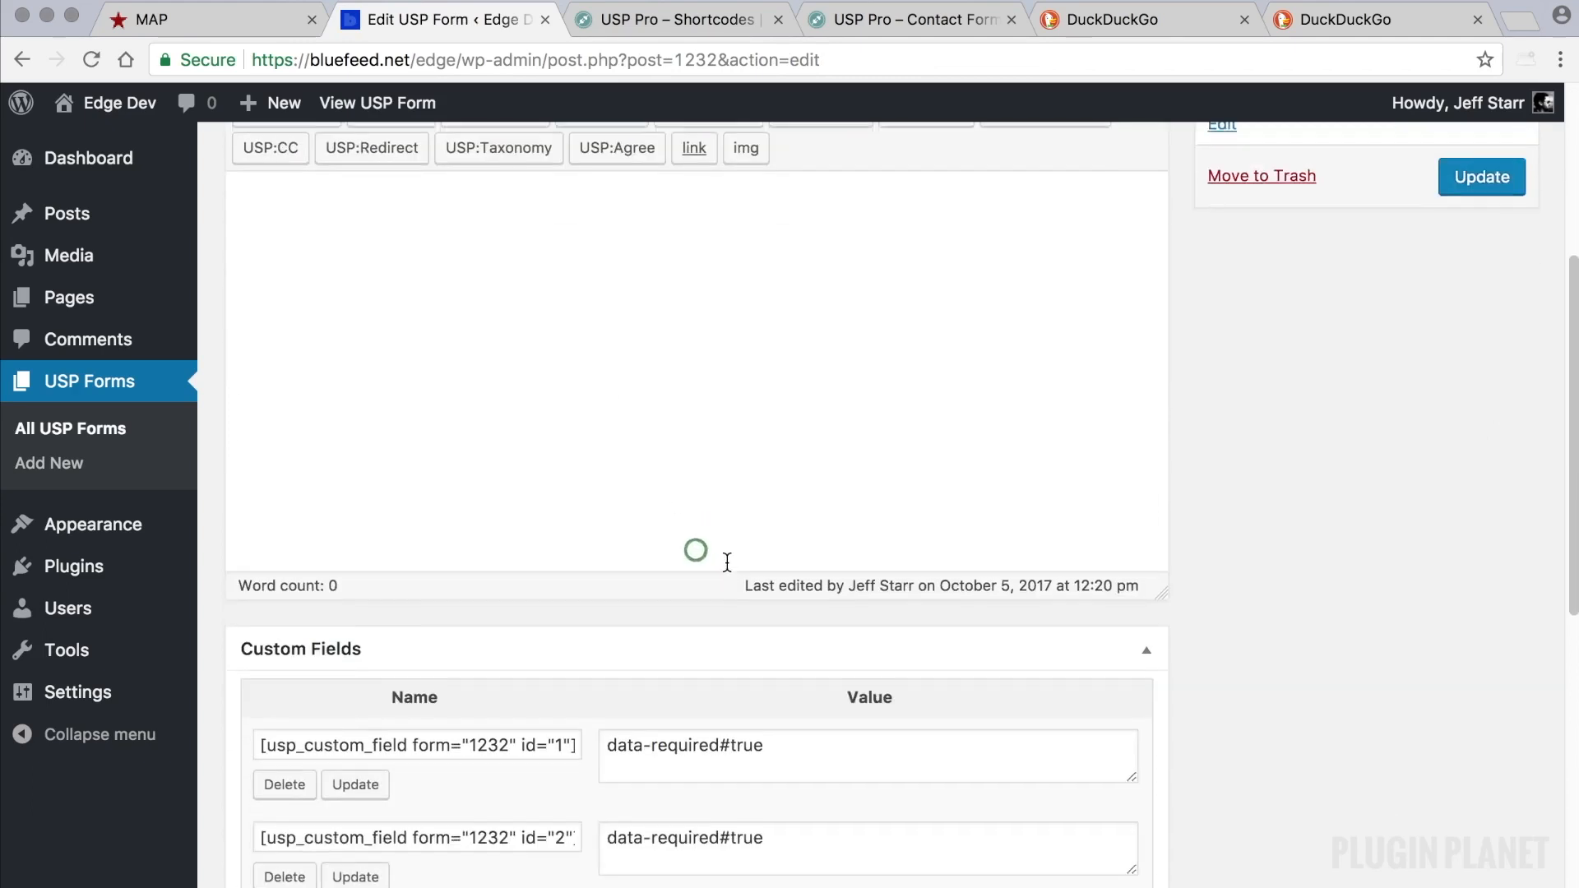
{"action": "scroll", "coordinate": [727, 561], "scroll_direction": "down", "scroll_amount": 3}
{"action": "scroll", "coordinate": [715, 669], "scroll_direction": "up", "scroll_amount": 5}
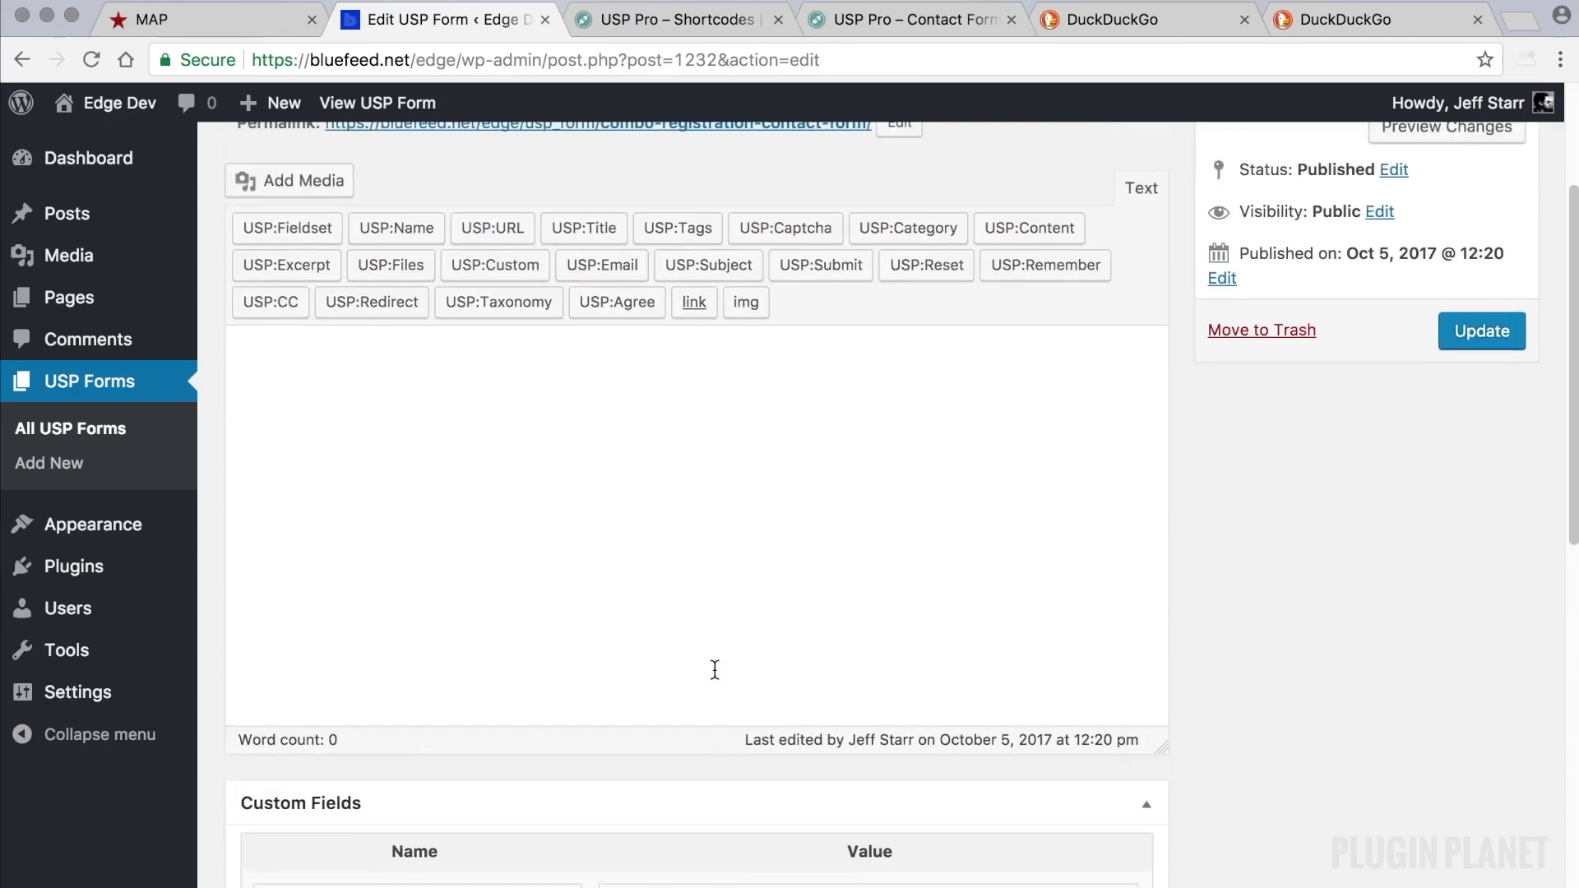
{"action": "scroll", "coordinate": [711, 658], "scroll_direction": "up", "scroll_amount": 2}
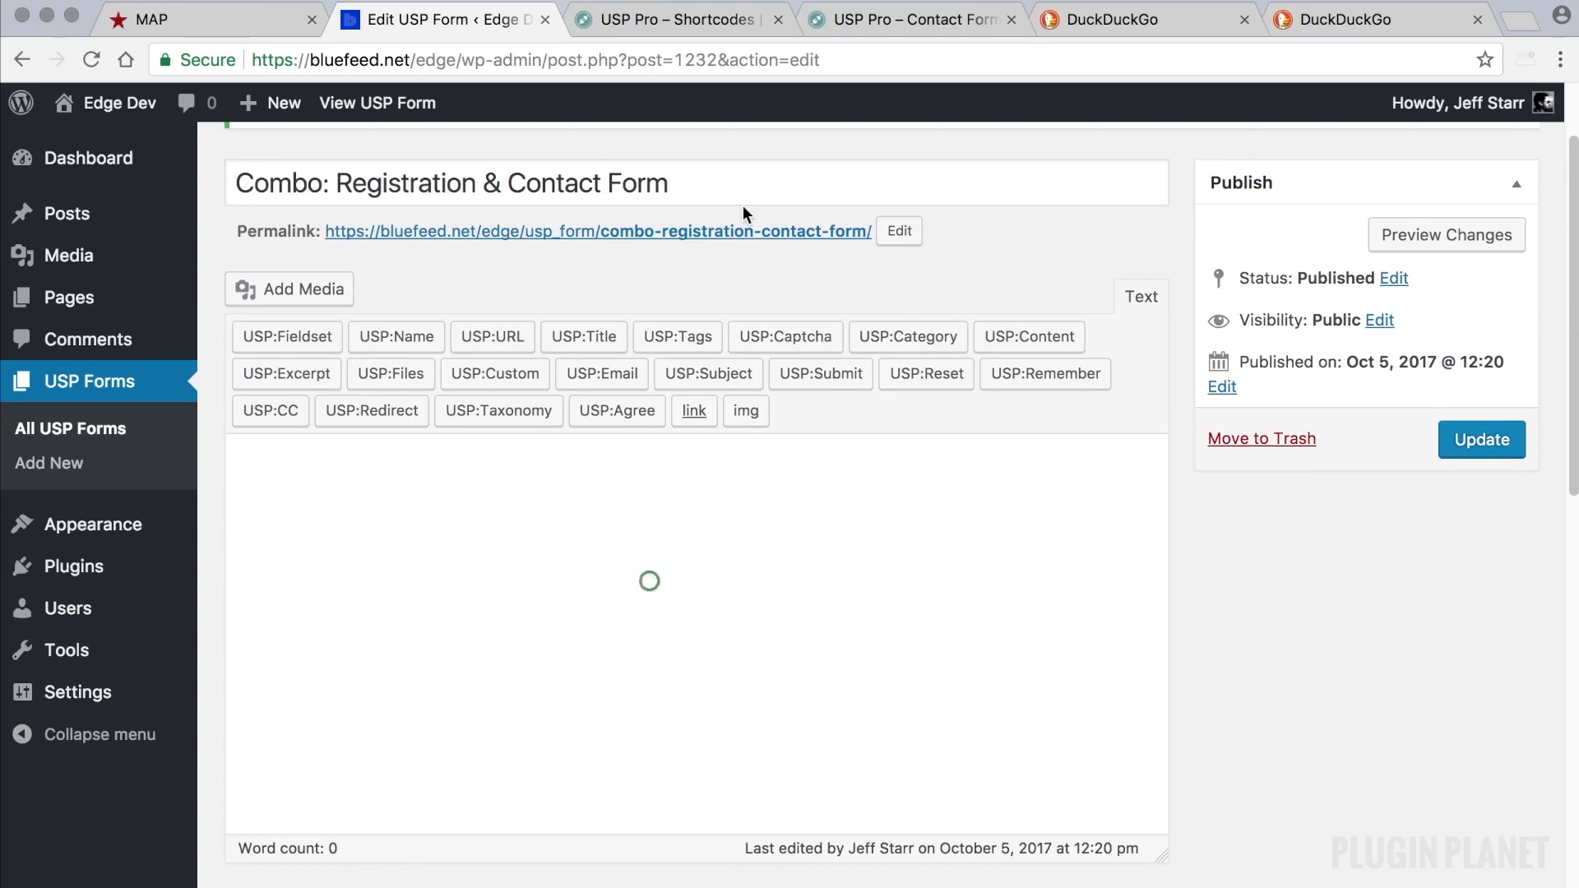
Step: Switch to the Plugin Planet tutorial on a contact form with user registration and read its setup steps
{"action": "left_click", "coordinate": [890, 22]}
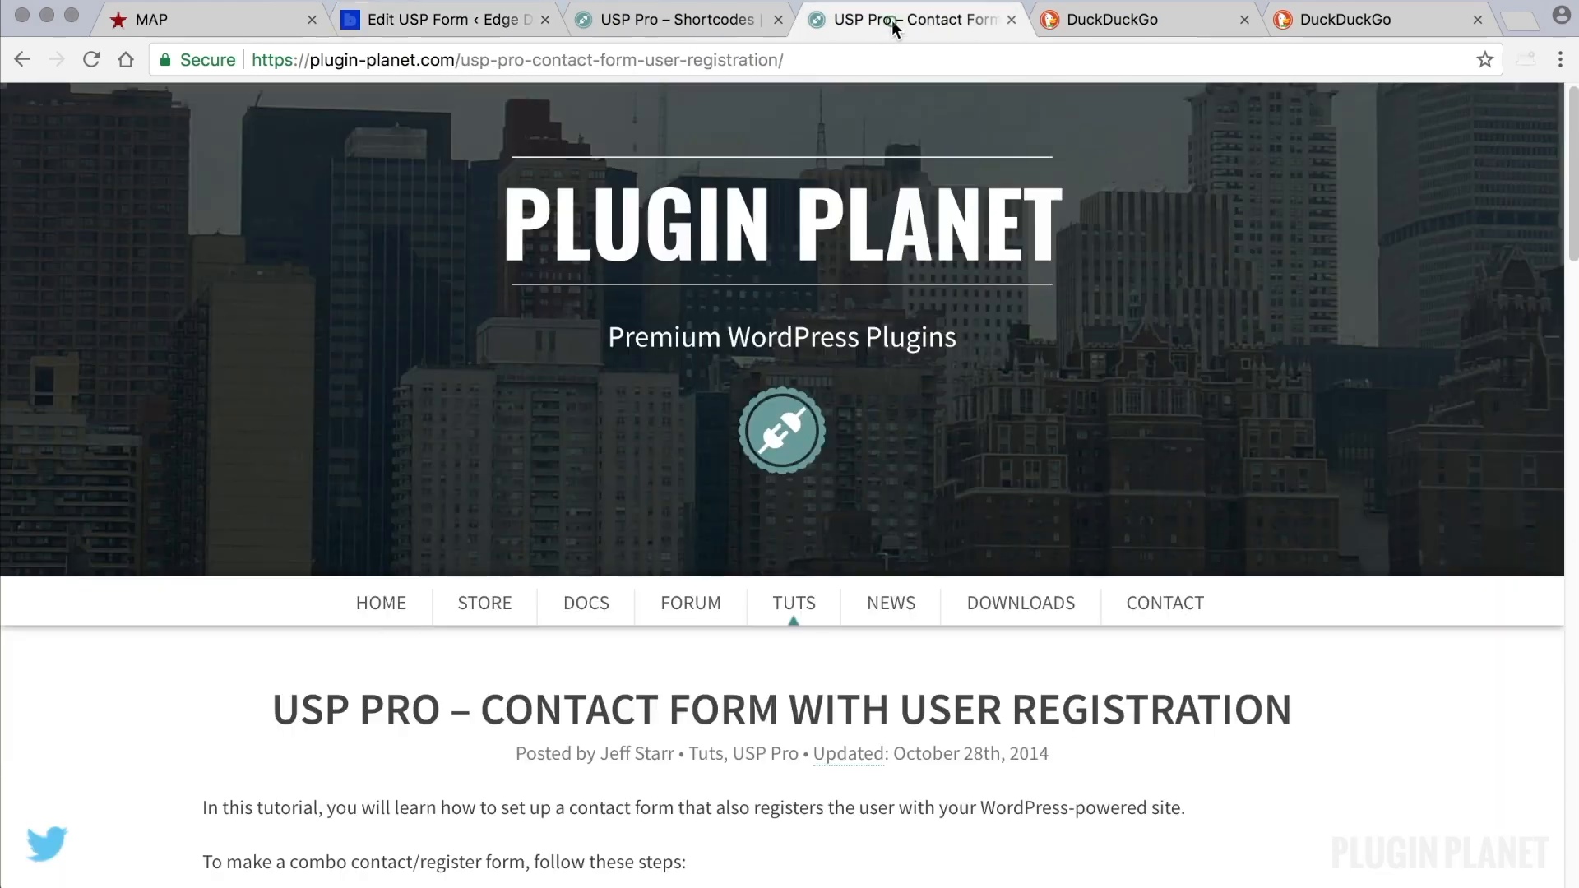
{"action": "scroll", "coordinate": [898, 260], "scroll_direction": "down", "scroll_amount": 2}
{"action": "scroll", "coordinate": [897, 260], "scroll_direction": "down", "scroll_amount": 6}
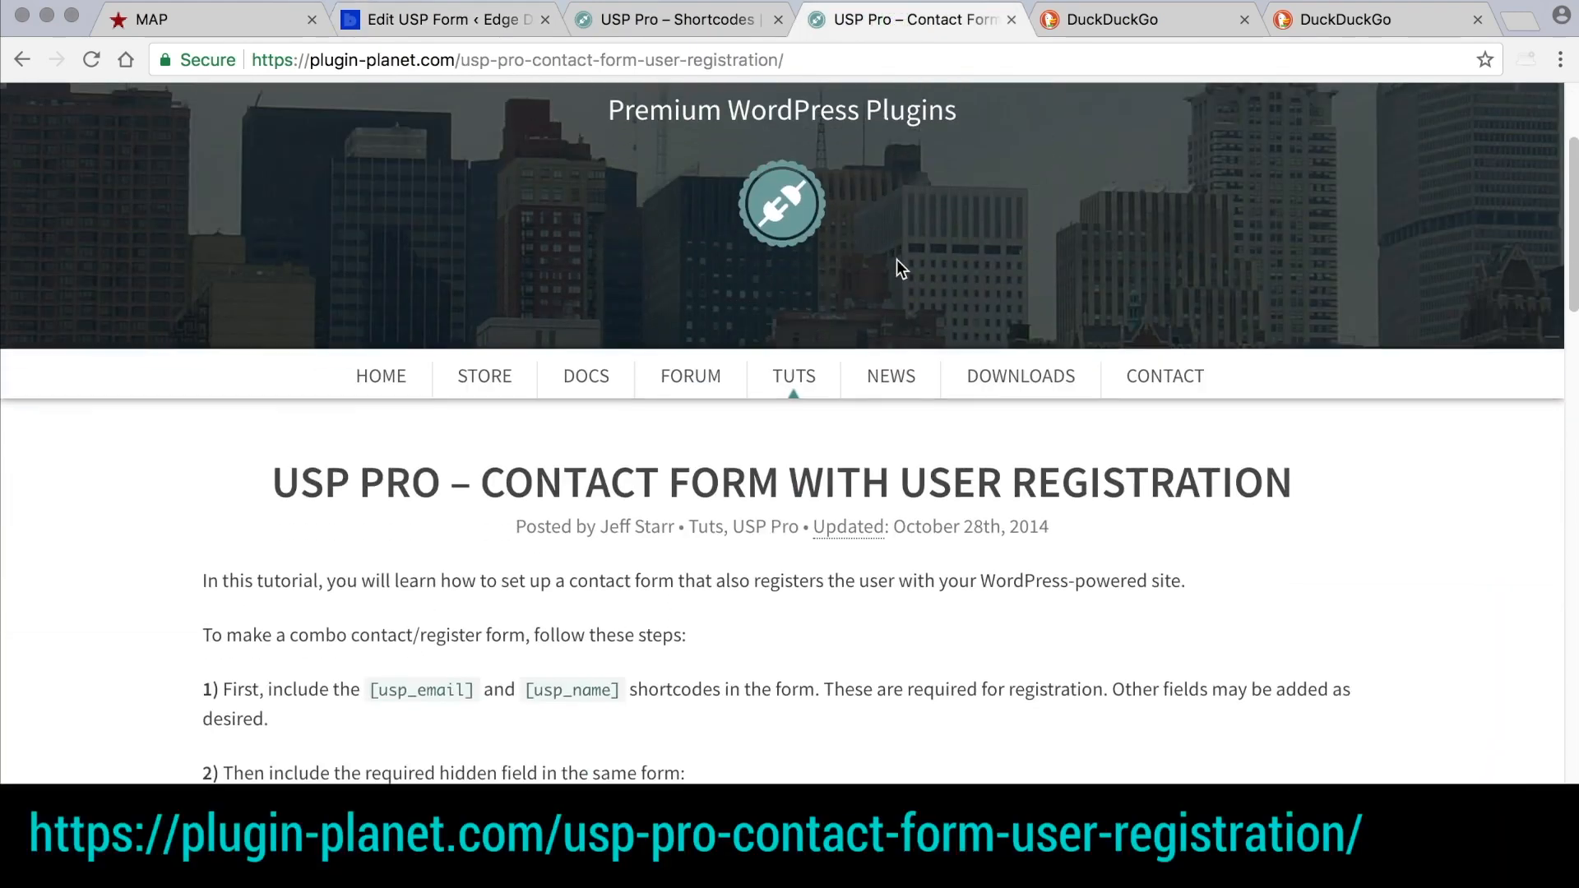
{"action": "scroll", "coordinate": [896, 262], "scroll_direction": "down", "scroll_amount": 1}
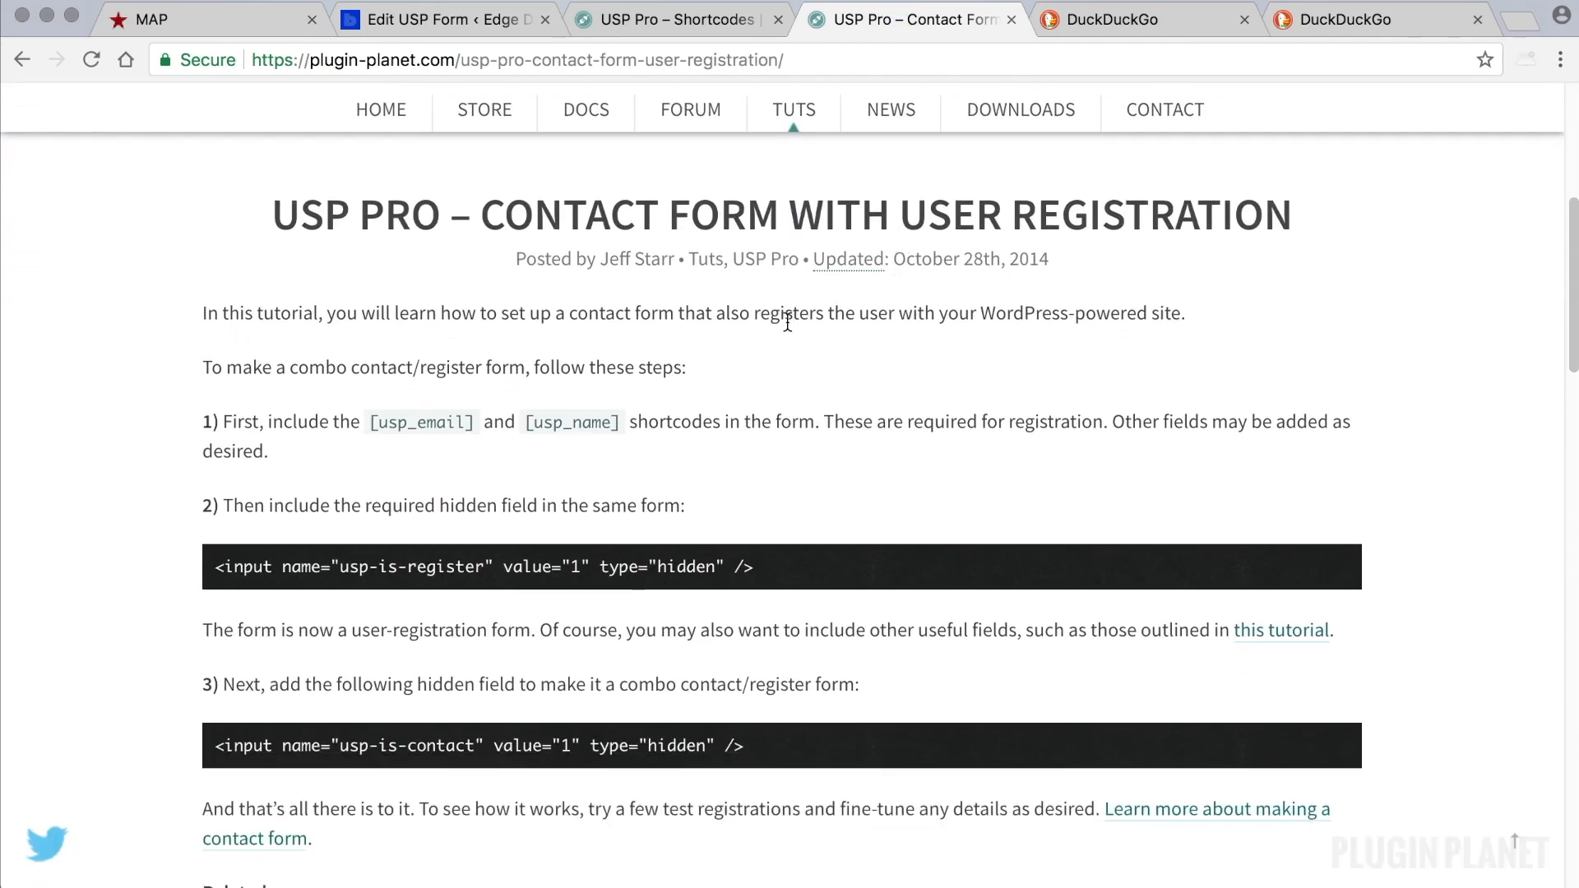
{"action": "scroll", "coordinate": [786, 328], "scroll_direction": "down", "scroll_amount": 2}
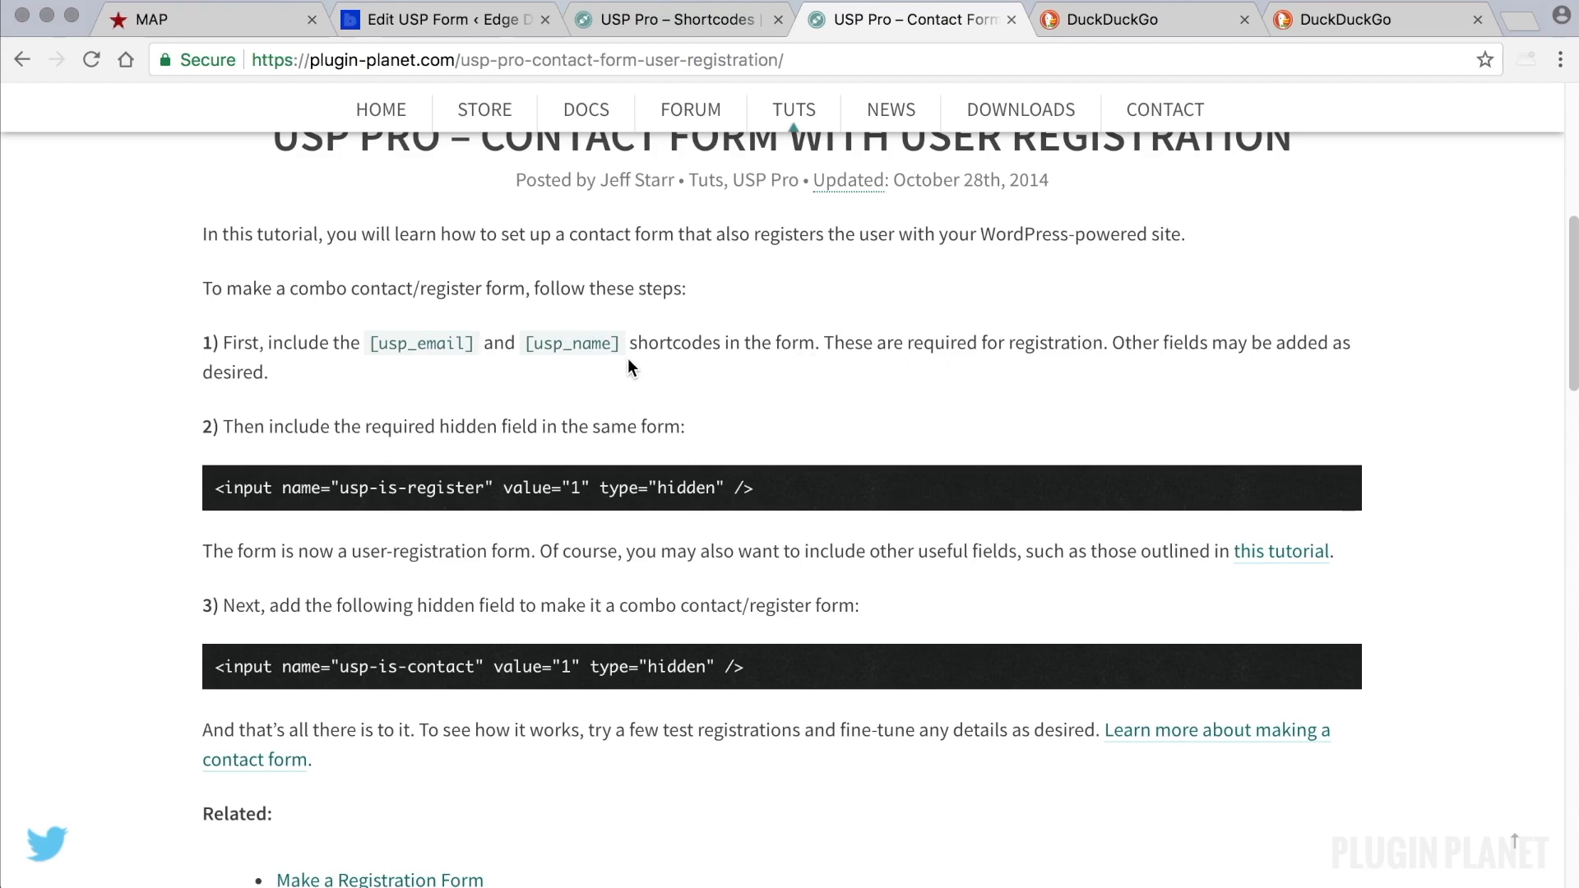
Step: Copy "[usp_email] and [usp_name]" from the tutorial's first step into the form's content in WordPress
{"action": "left_click_drag", "start_coordinate": [625, 344], "coordinate": [389, 342]}
{"action": "key", "text": "super+c"}
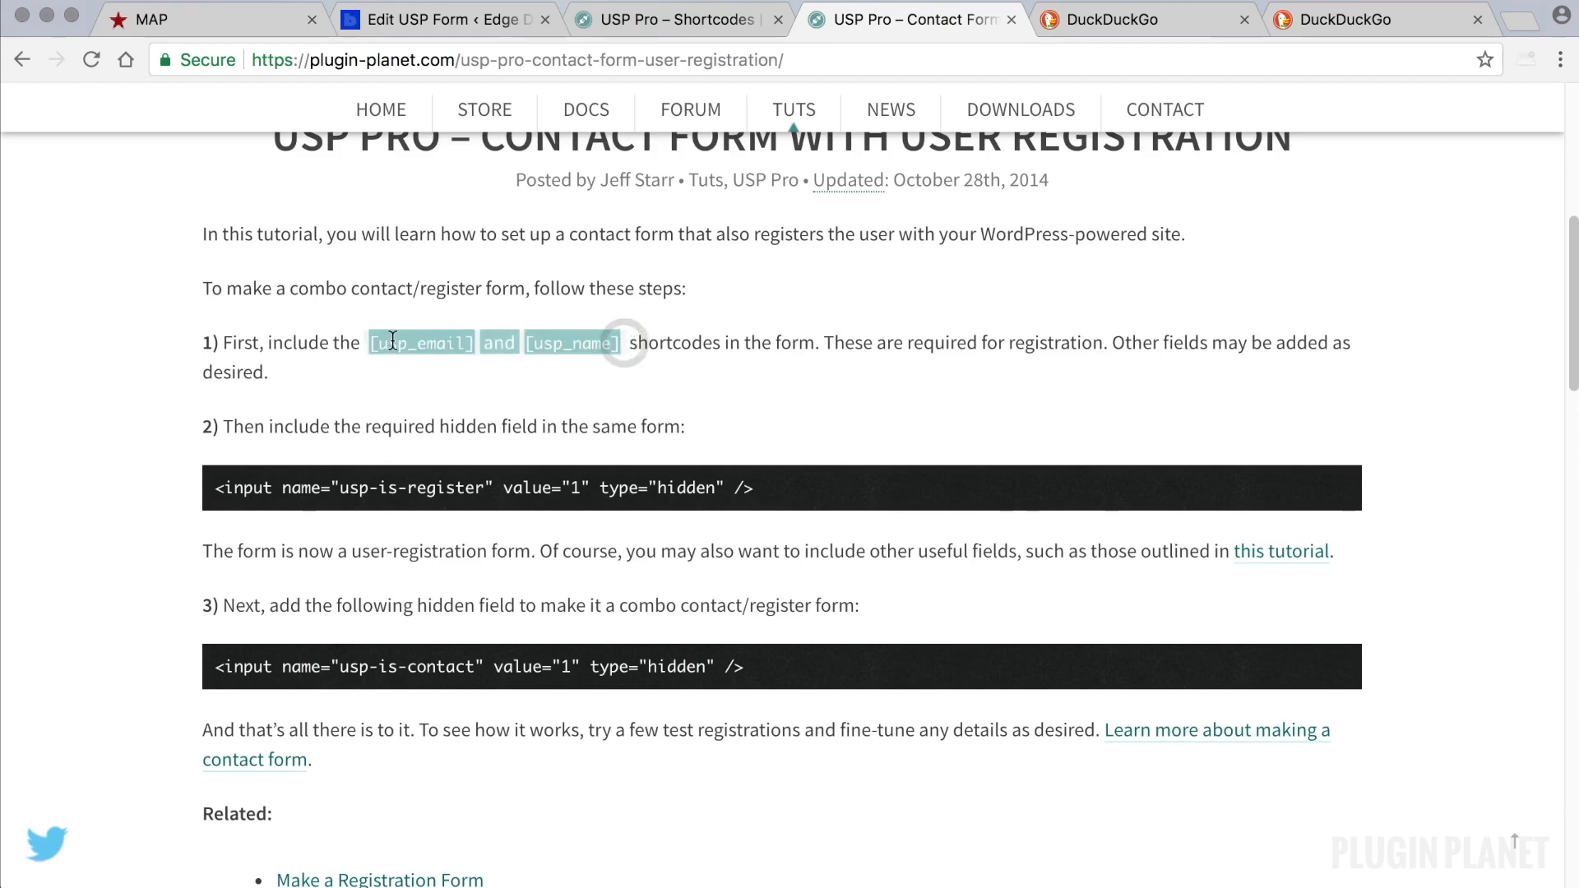
{"action": "left_click", "coordinate": [472, 25]}
{"action": "key", "text": "super+v"}
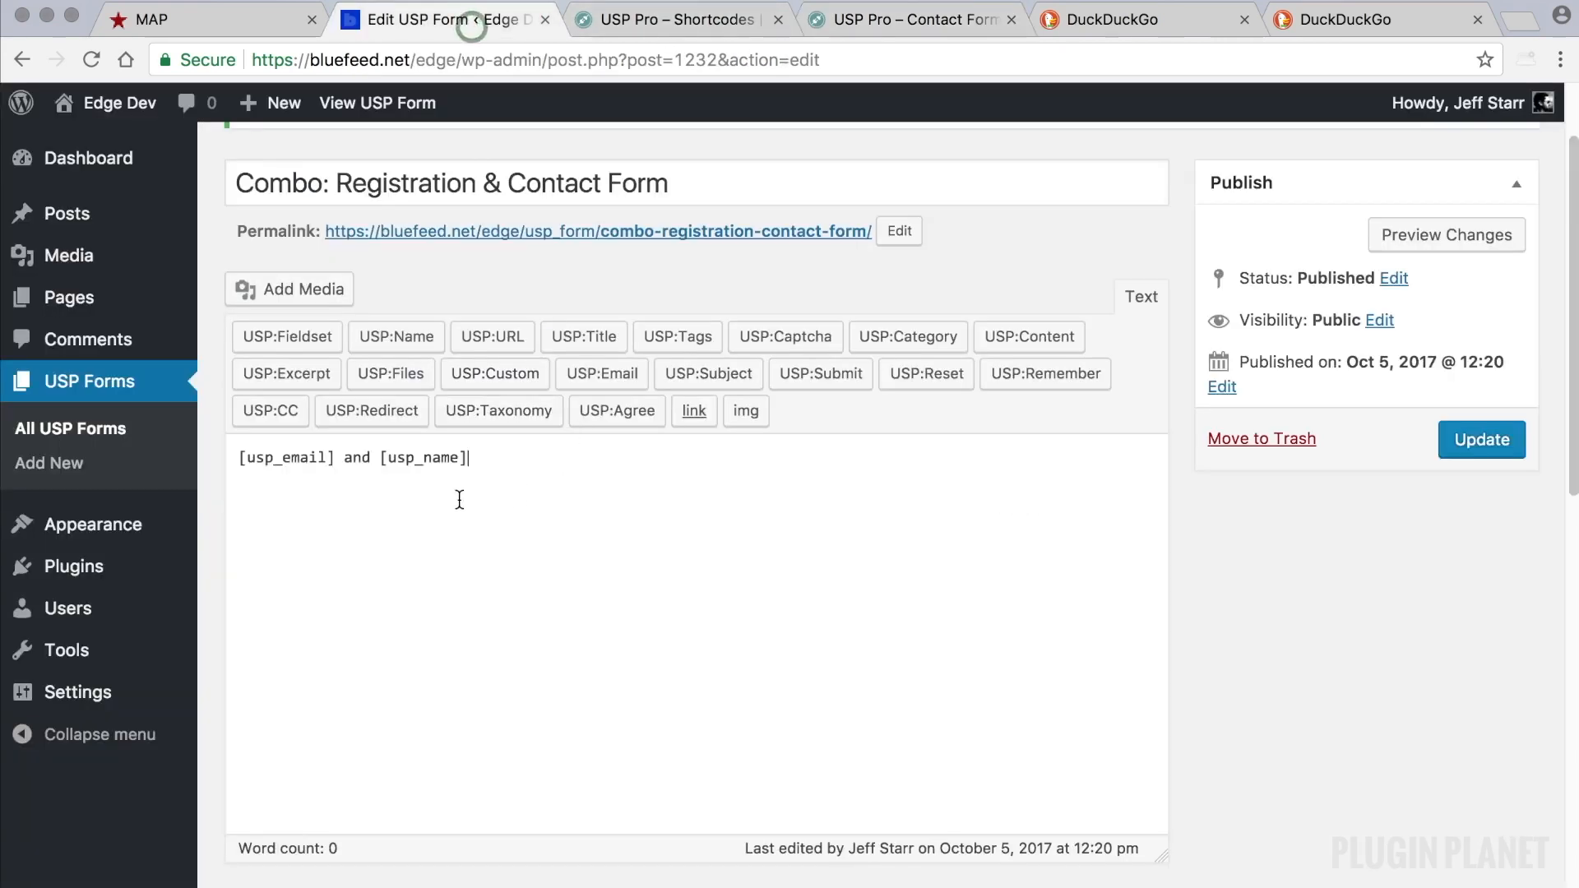
Step: Remove the word "and" between the two pasted shortcodes and put [usp_name] on its own line
{"action": "left_click", "coordinate": [378, 459]}
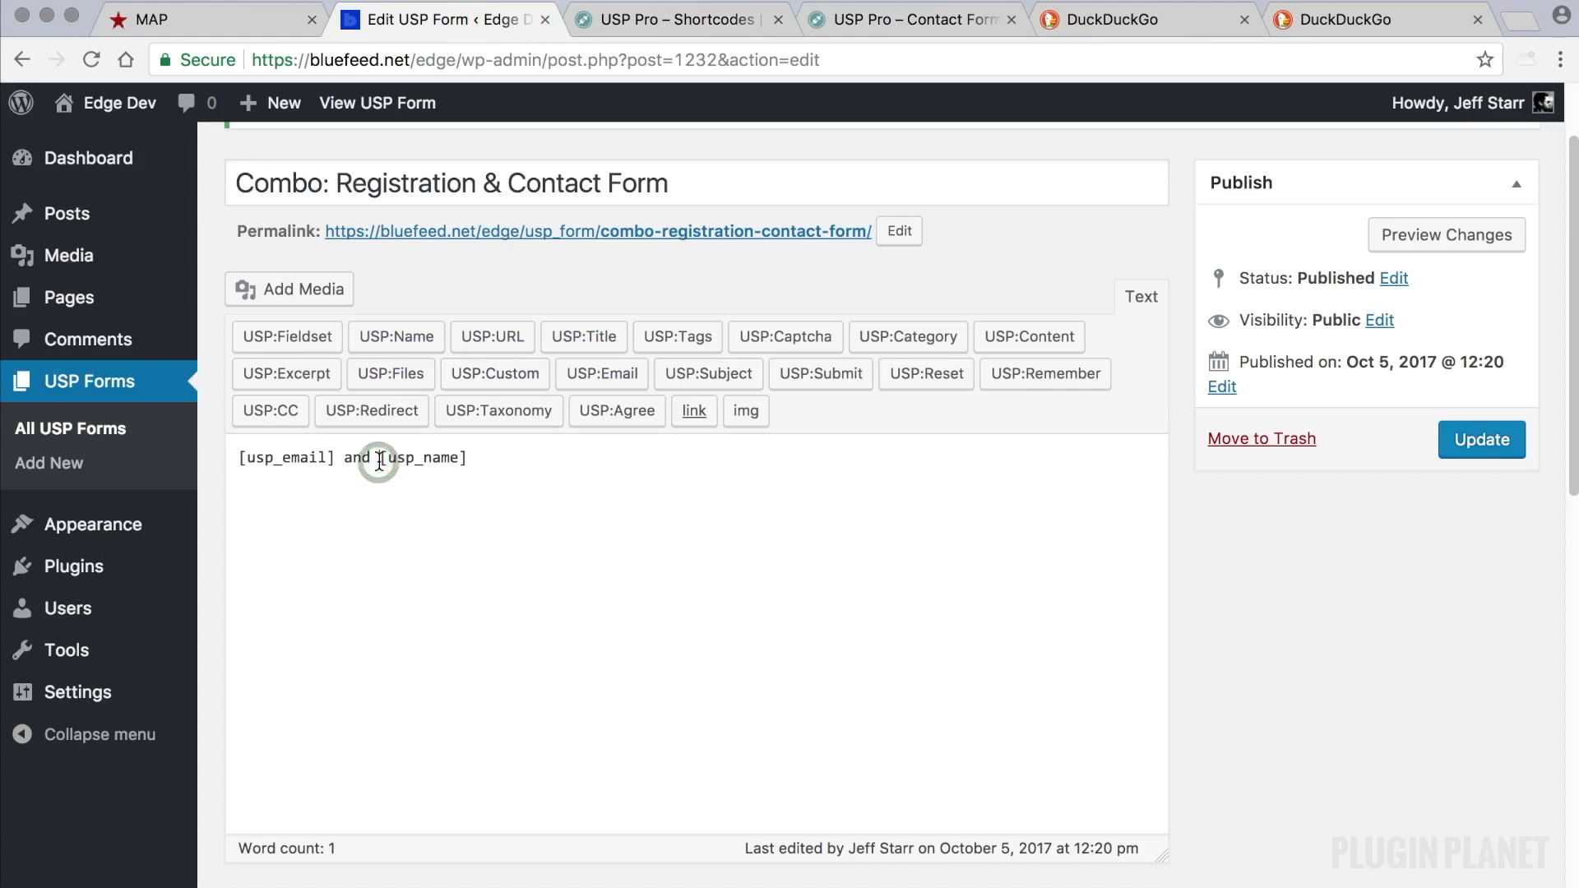
{"action": "key", "text": "BackSpace"}
{"action": "key", "text": "BackSpace"}
{"action": "key", "text": "BackSpace"}
{"action": "key", "text": "BackSpace"}
{"action": "key", "text": "BackSpace"}
{"action": "key", "text": "Return"}
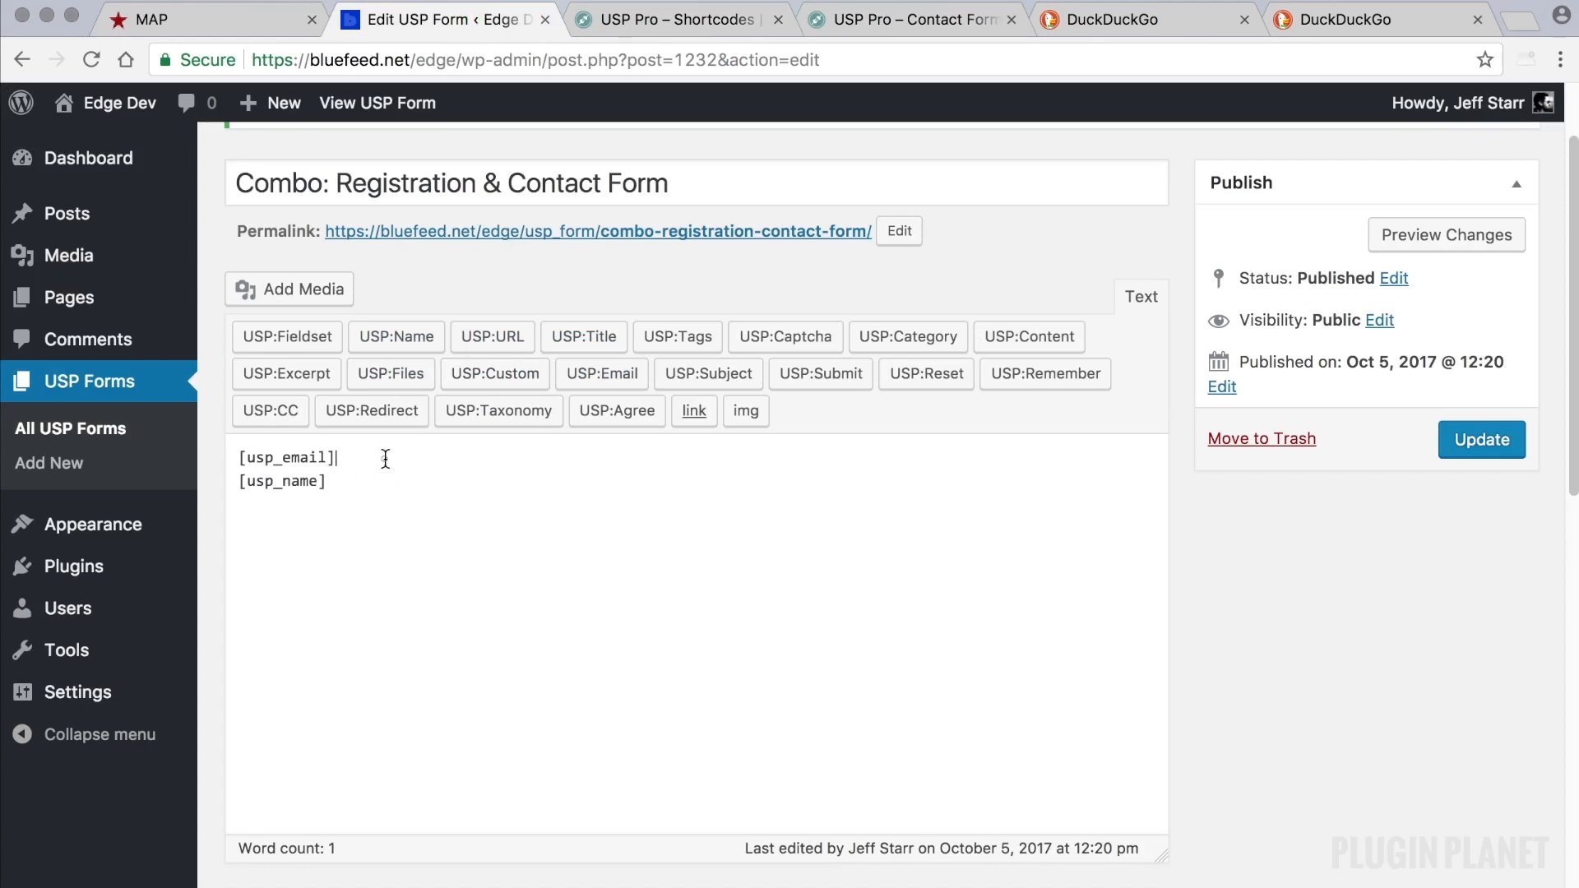
Step: Delete the [usp_email] and [usp_name] shortcodes from the form's content
{"action": "left_click", "coordinate": [386, 459]}
{"action": "left_click", "coordinate": [331, 514]}
{"action": "key", "text": "Return"}
{"action": "key", "text": "Return"}
{"action": "key", "text": "Return"}
{"action": "left_click_drag", "start_coordinate": [337, 481], "coordinate": [238, 454]}
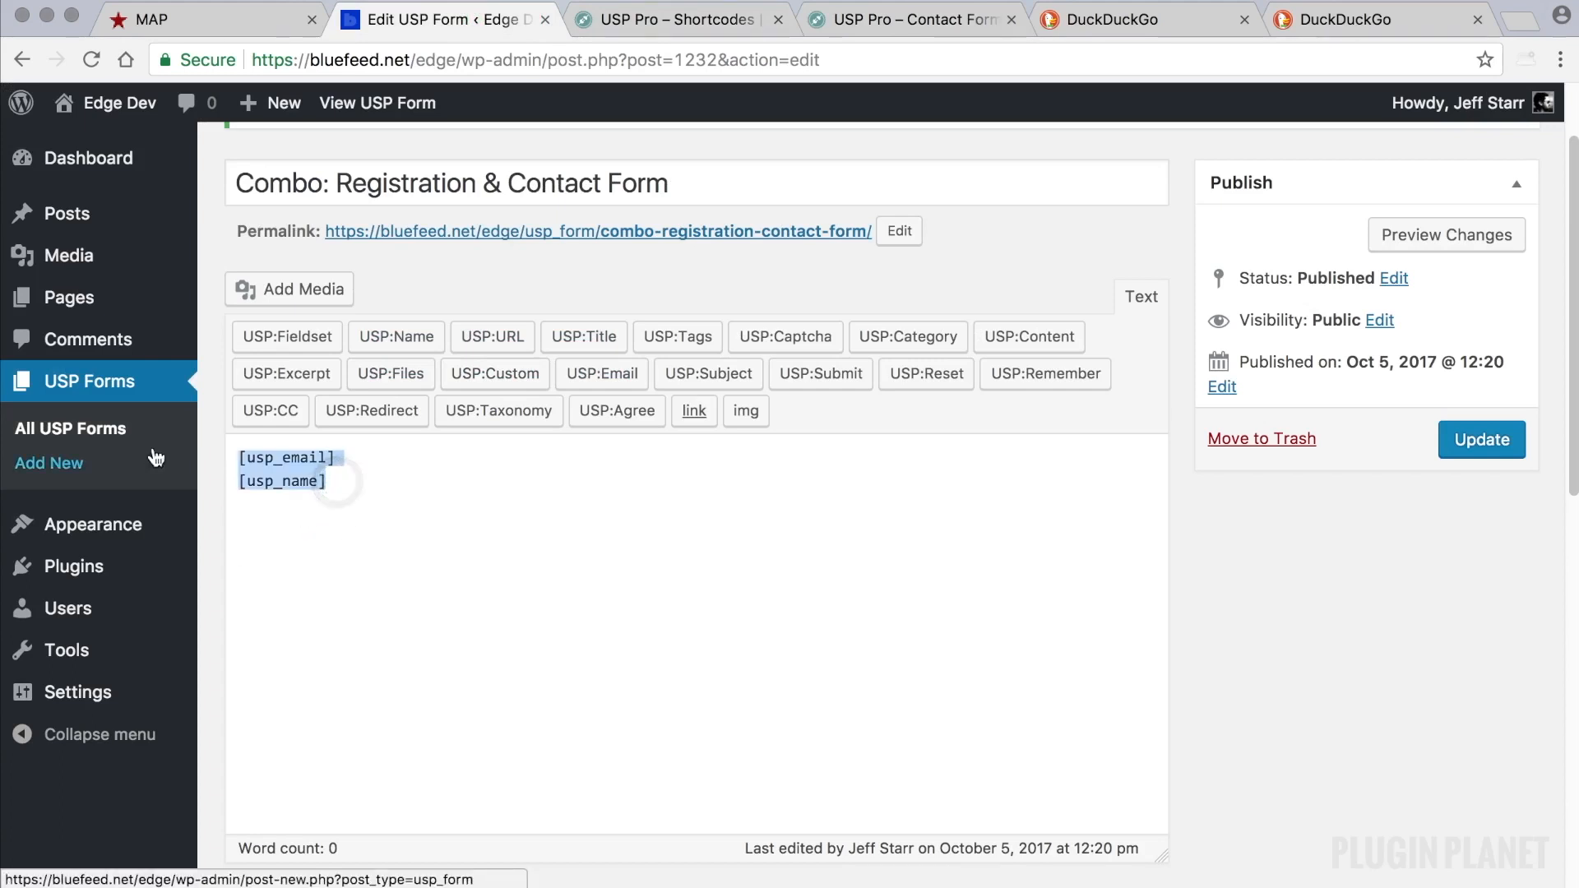
{"action": "key", "text": "BackSpace"}
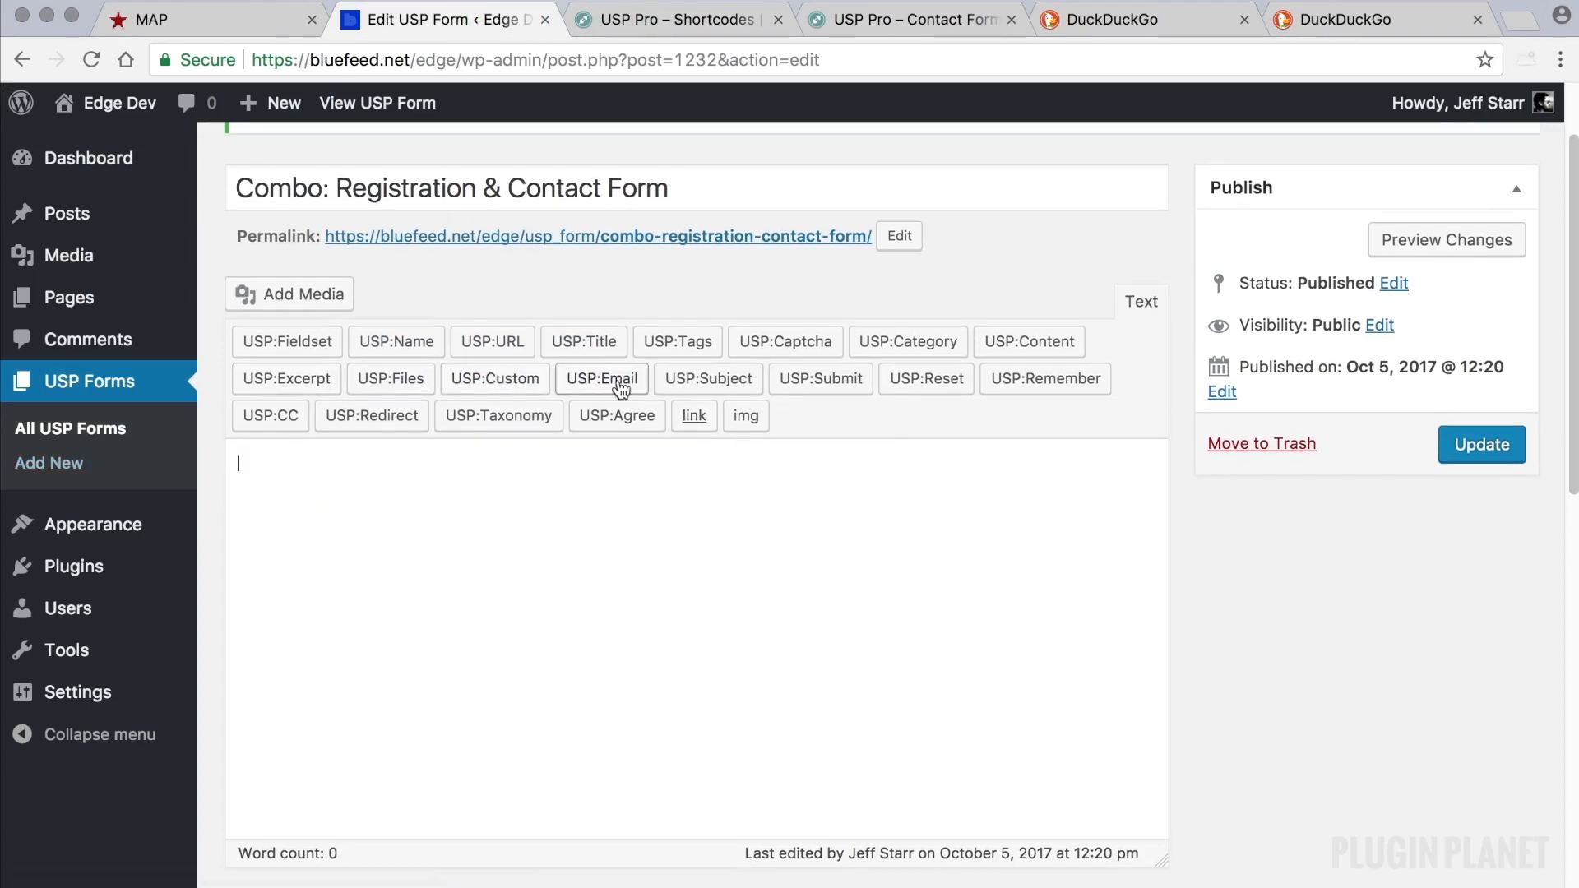
Step: Insert a required USP Name field into the form with "Name" as both label and placeholder
{"action": "left_click", "coordinate": [411, 341]}
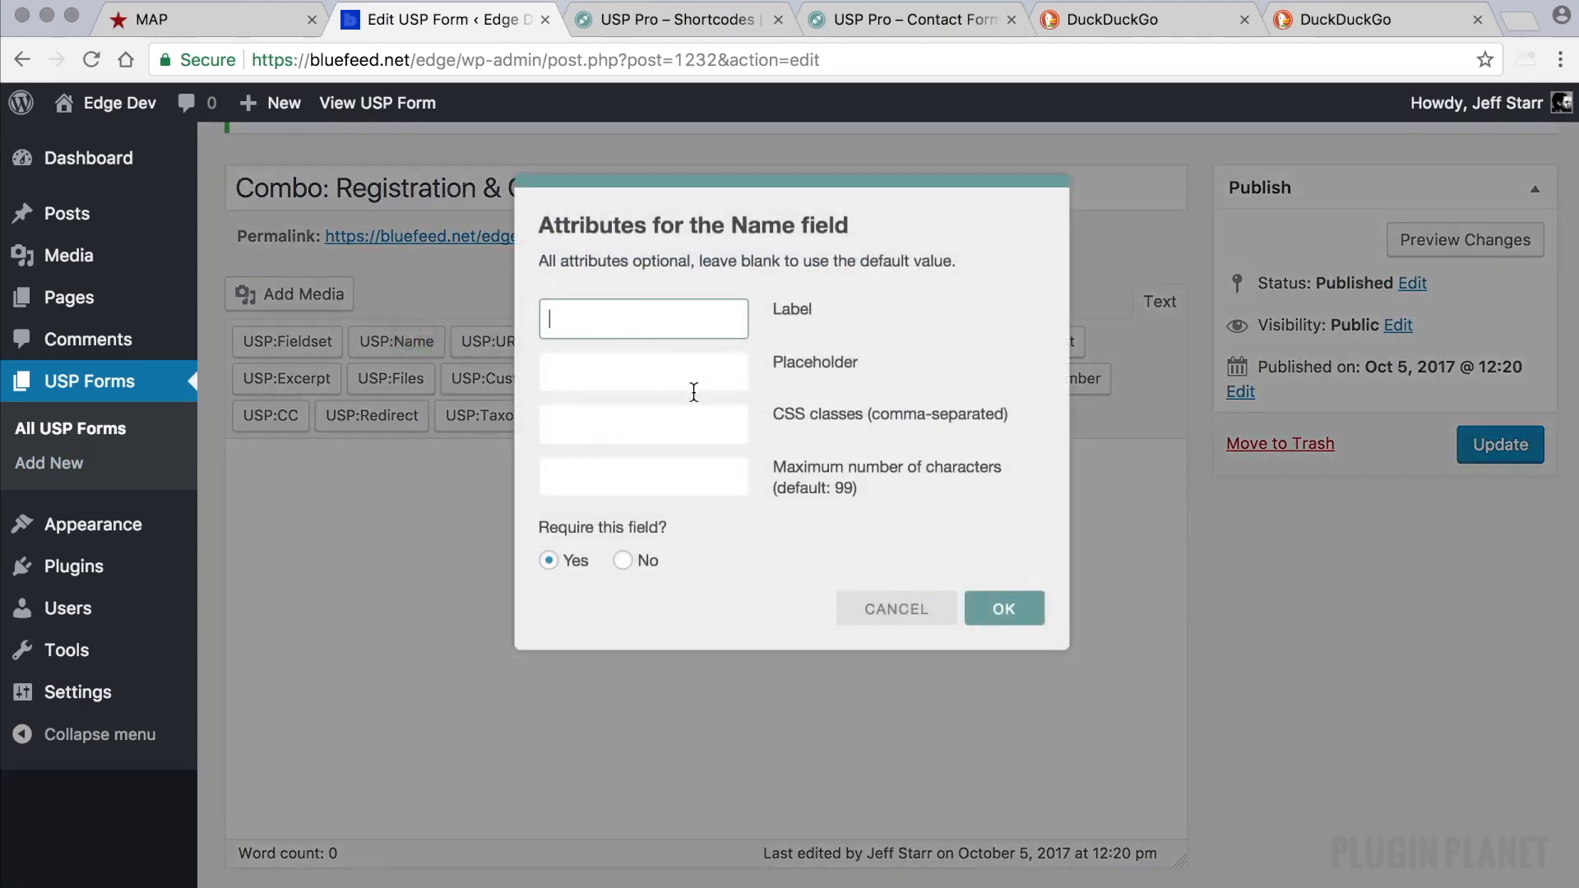
{"action": "type", "text": "Name"}
{"action": "key", "text": "Tab"}
{"action": "type", "text": "N"}
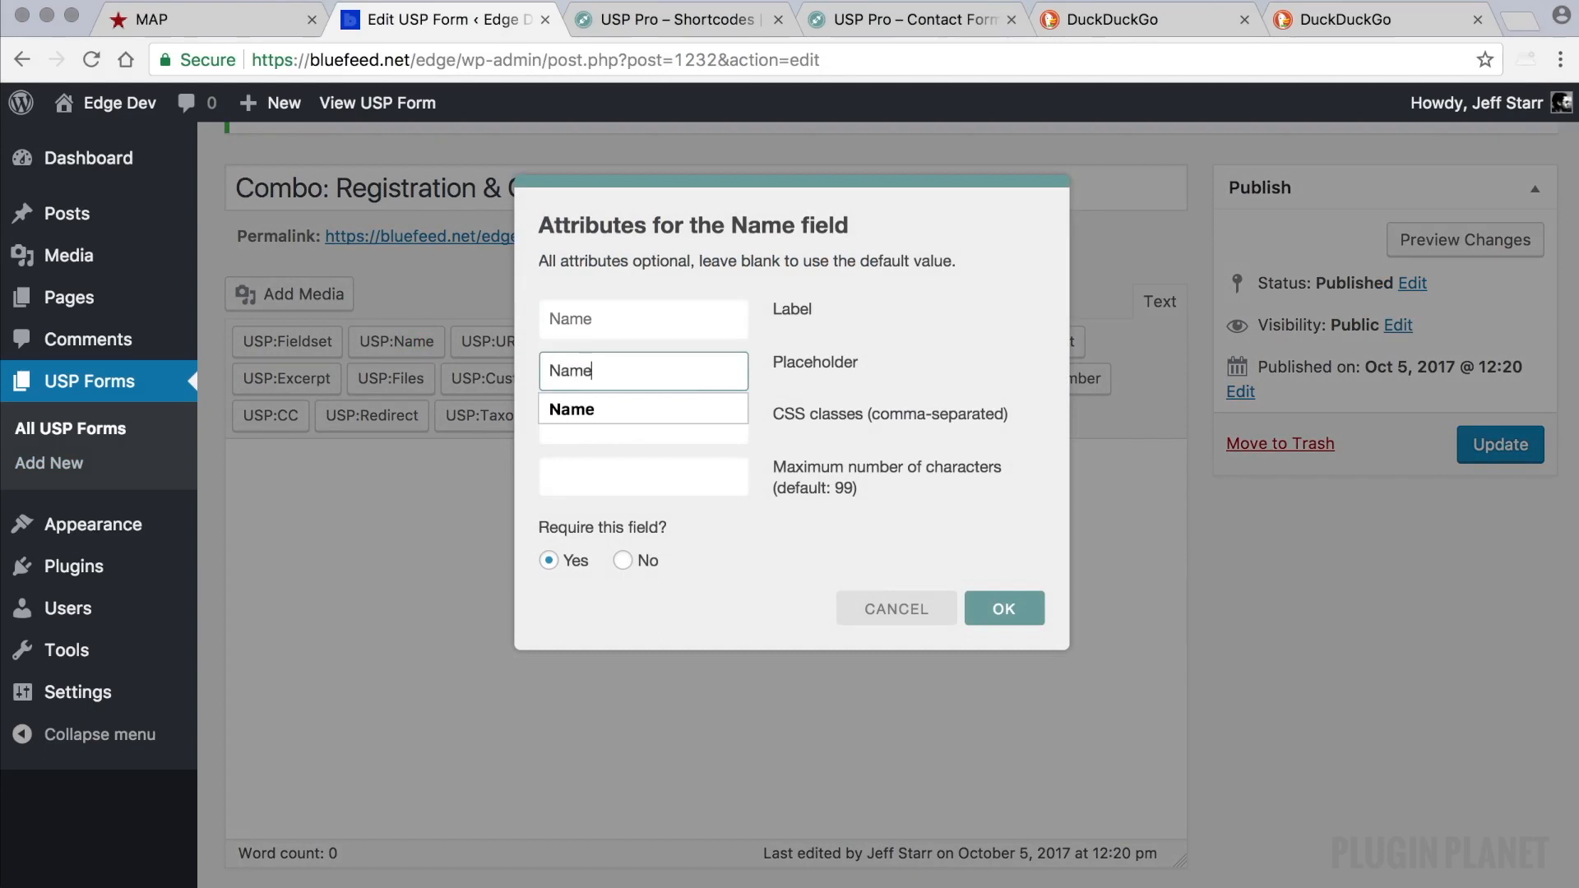
{"action": "left_click", "coordinate": [783, 432]}
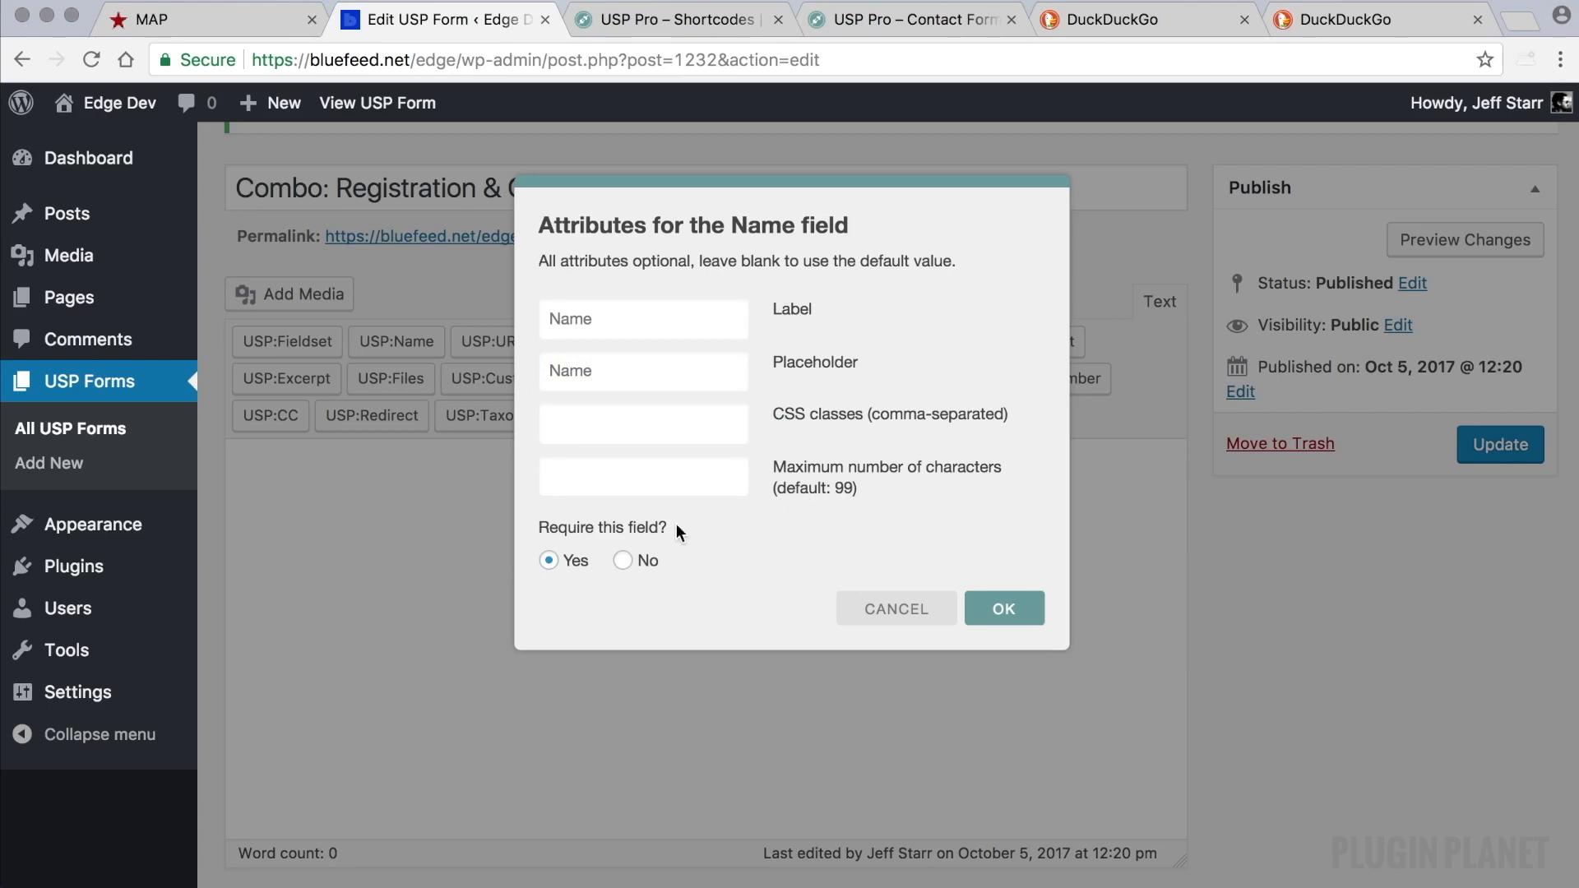
{"action": "left_click", "coordinate": [549, 562]}
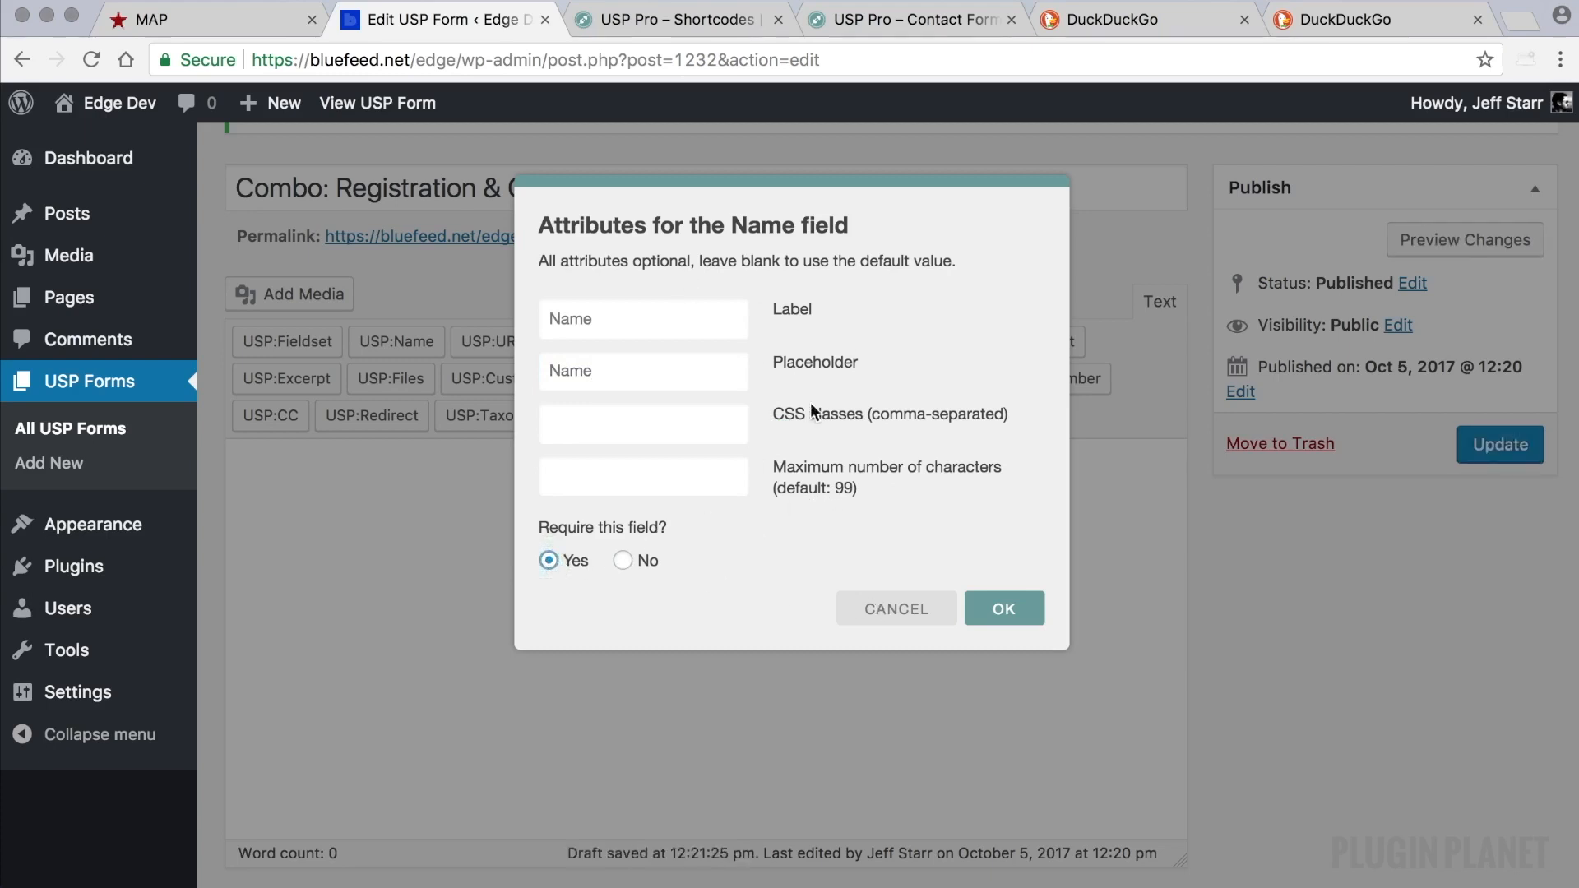
{"action": "left_click", "coordinate": [1004, 607]}
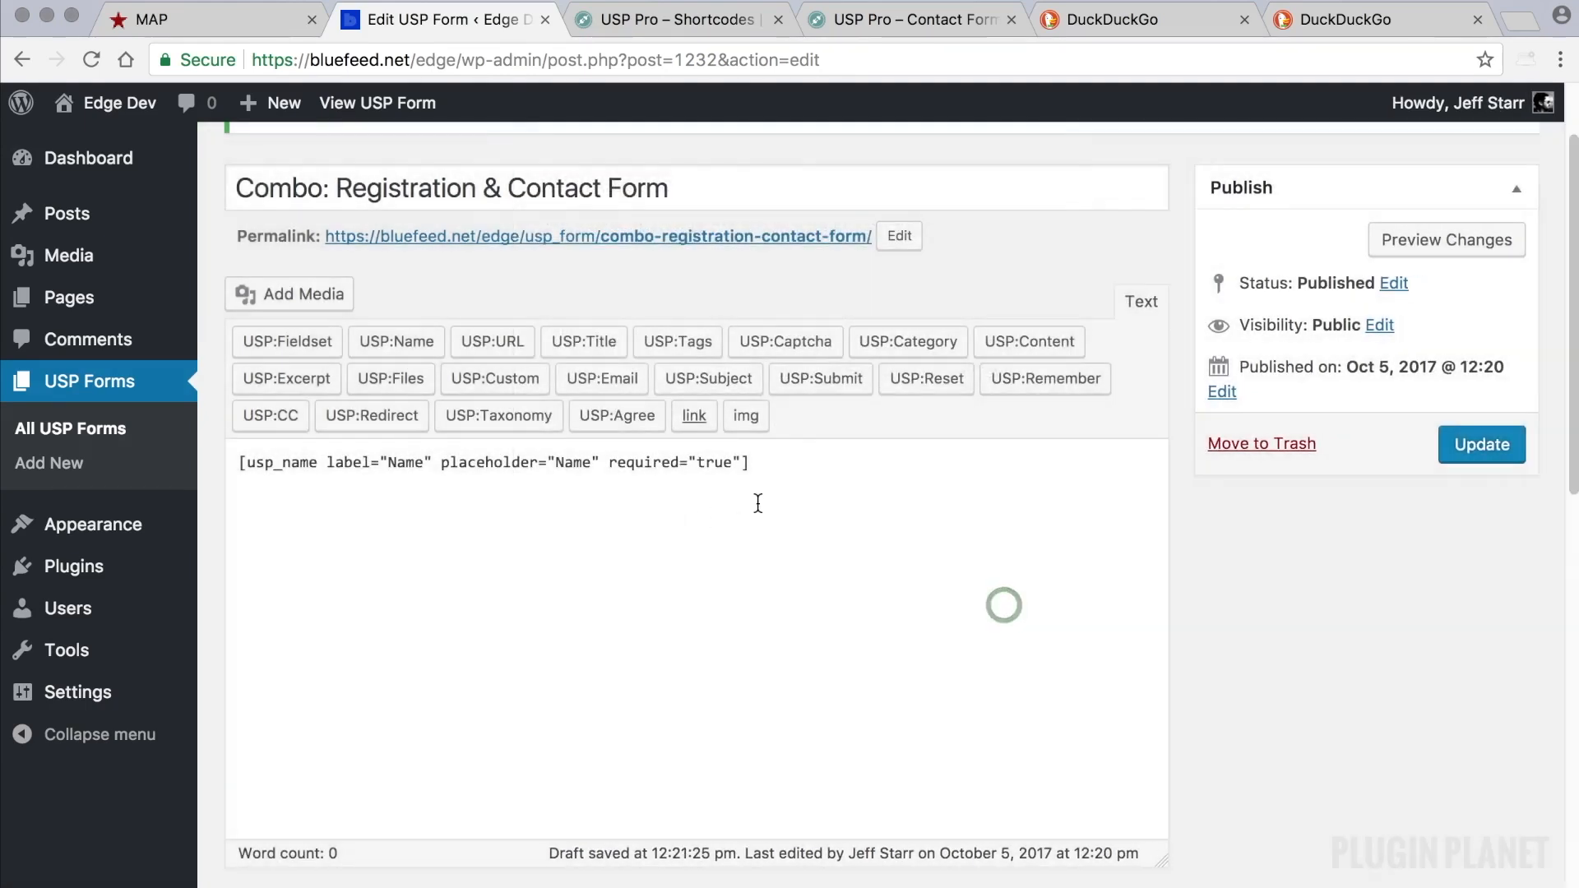
{"action": "left_click", "coordinate": [773, 466]}
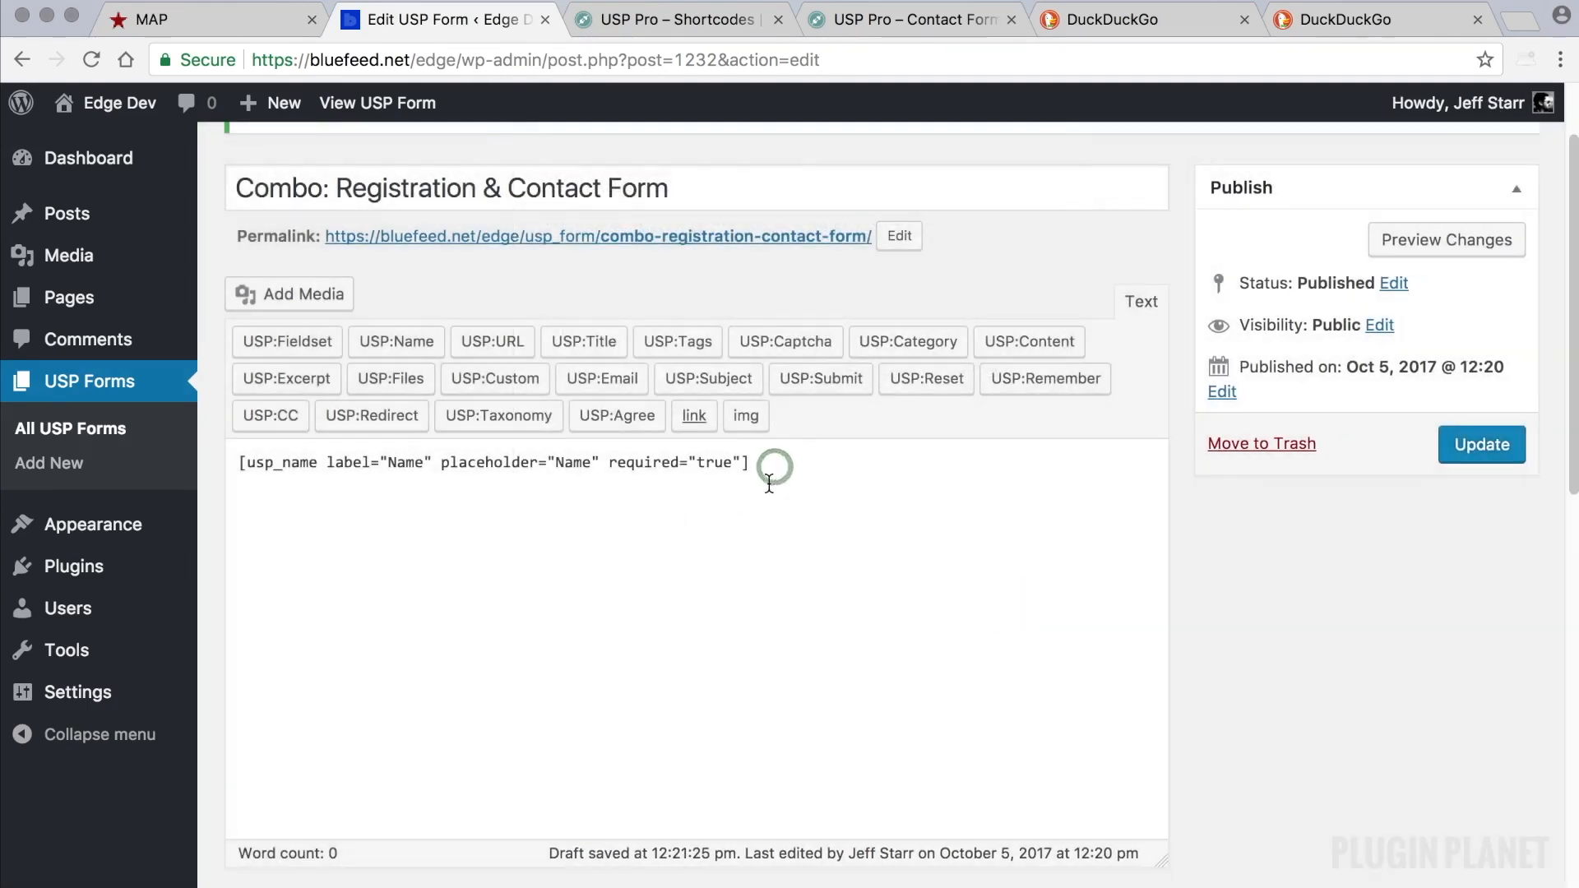
{"action": "left_click_drag", "start_coordinate": [475, 189], "coordinate": [341, 190]}
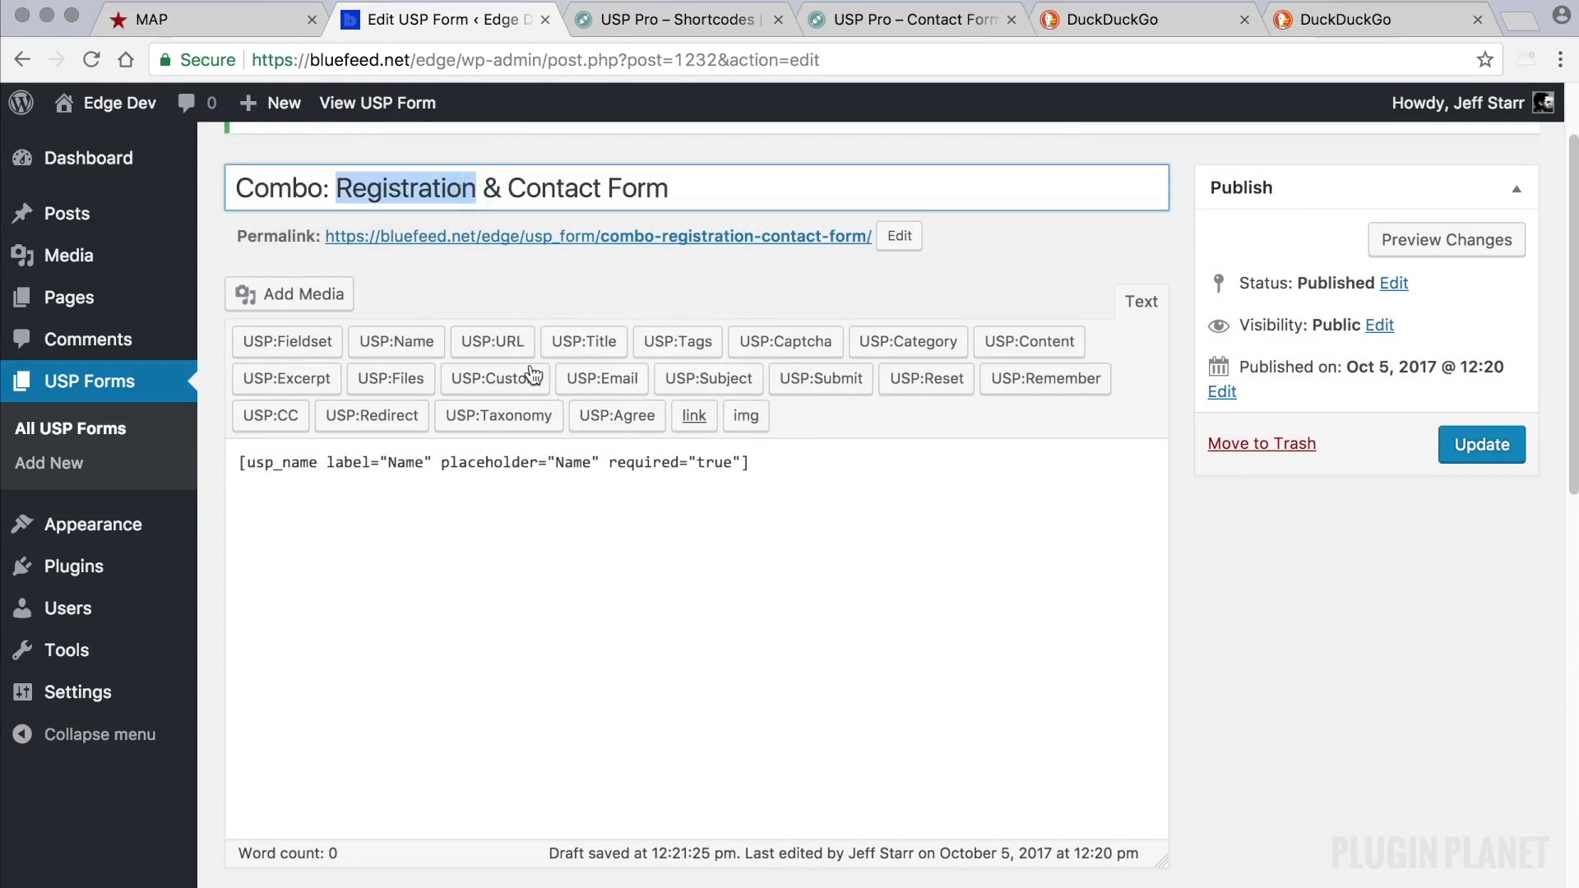
{"action": "left_click", "coordinate": [628, 488]}
{"action": "left_click_drag", "start_coordinate": [423, 465], "coordinate": [388, 468]}
Step: Insert a required USP Email field below the name shortcode, with "Email" as both label and placeholder
{"action": "left_click", "coordinate": [790, 467]}
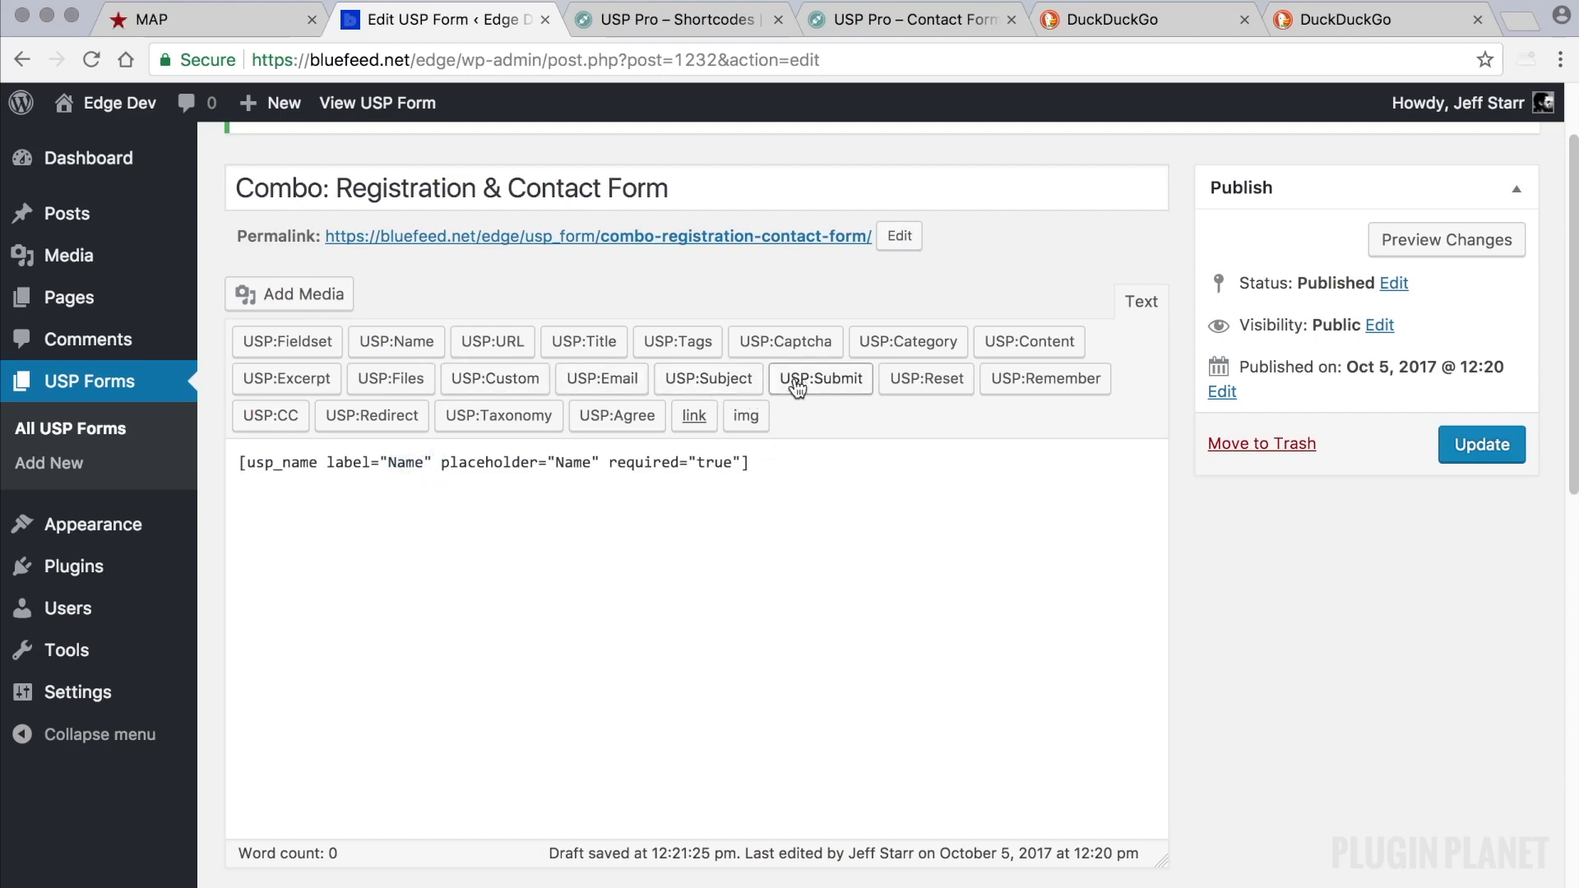
{"action": "left_click", "coordinate": [612, 383]}
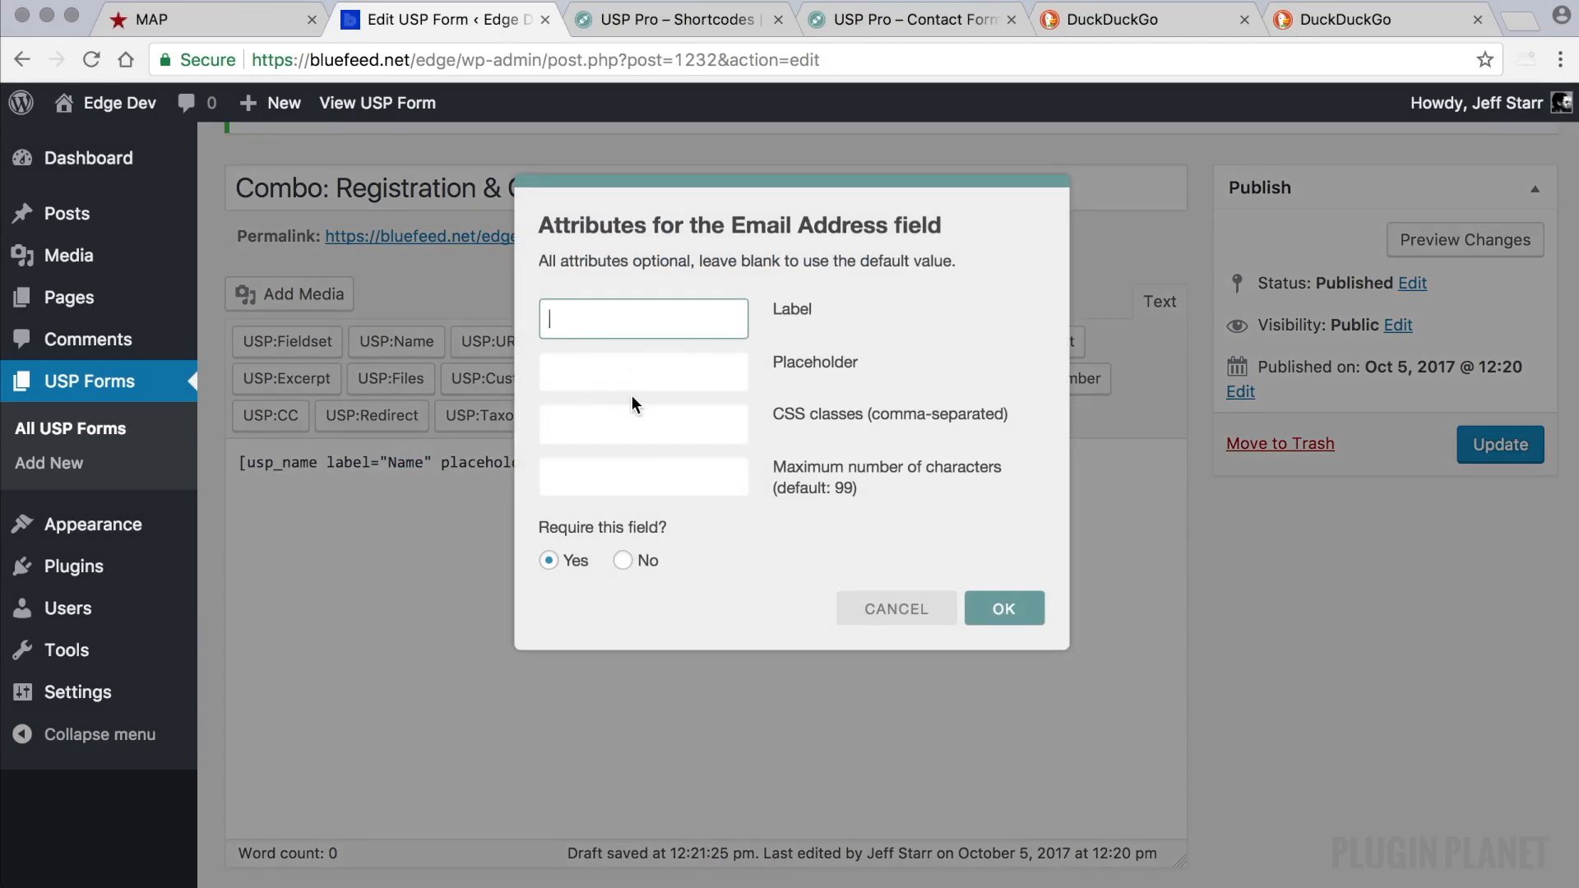
{"action": "type", "text": "Email"}
{"action": "key", "text": "Tab"}
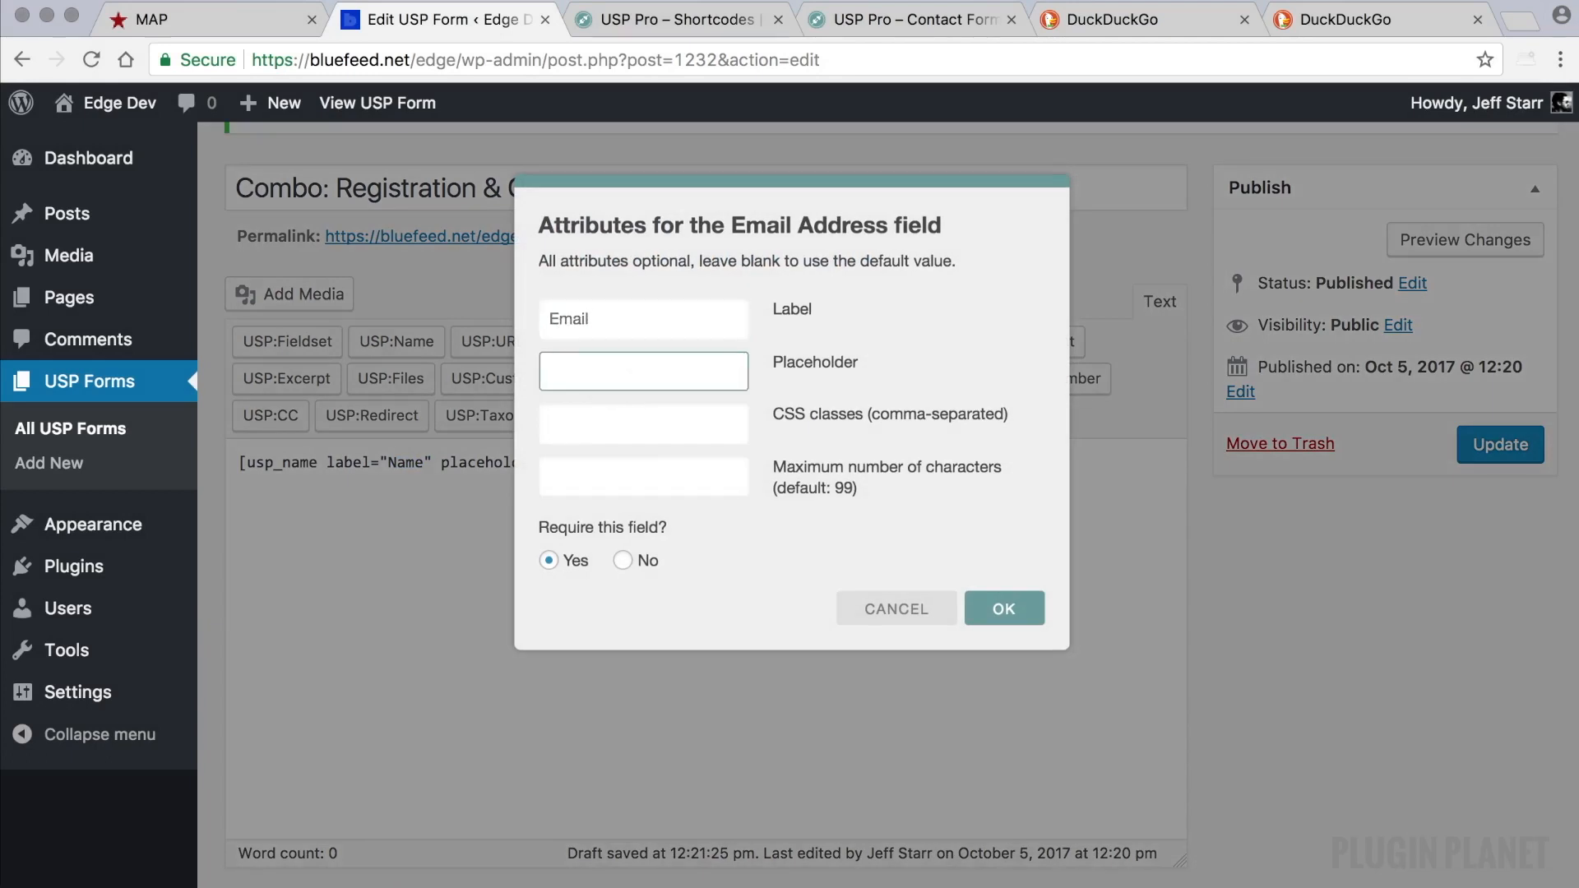
{"action": "type", "text": "Email"}
{"action": "left_click", "coordinate": [634, 411]}
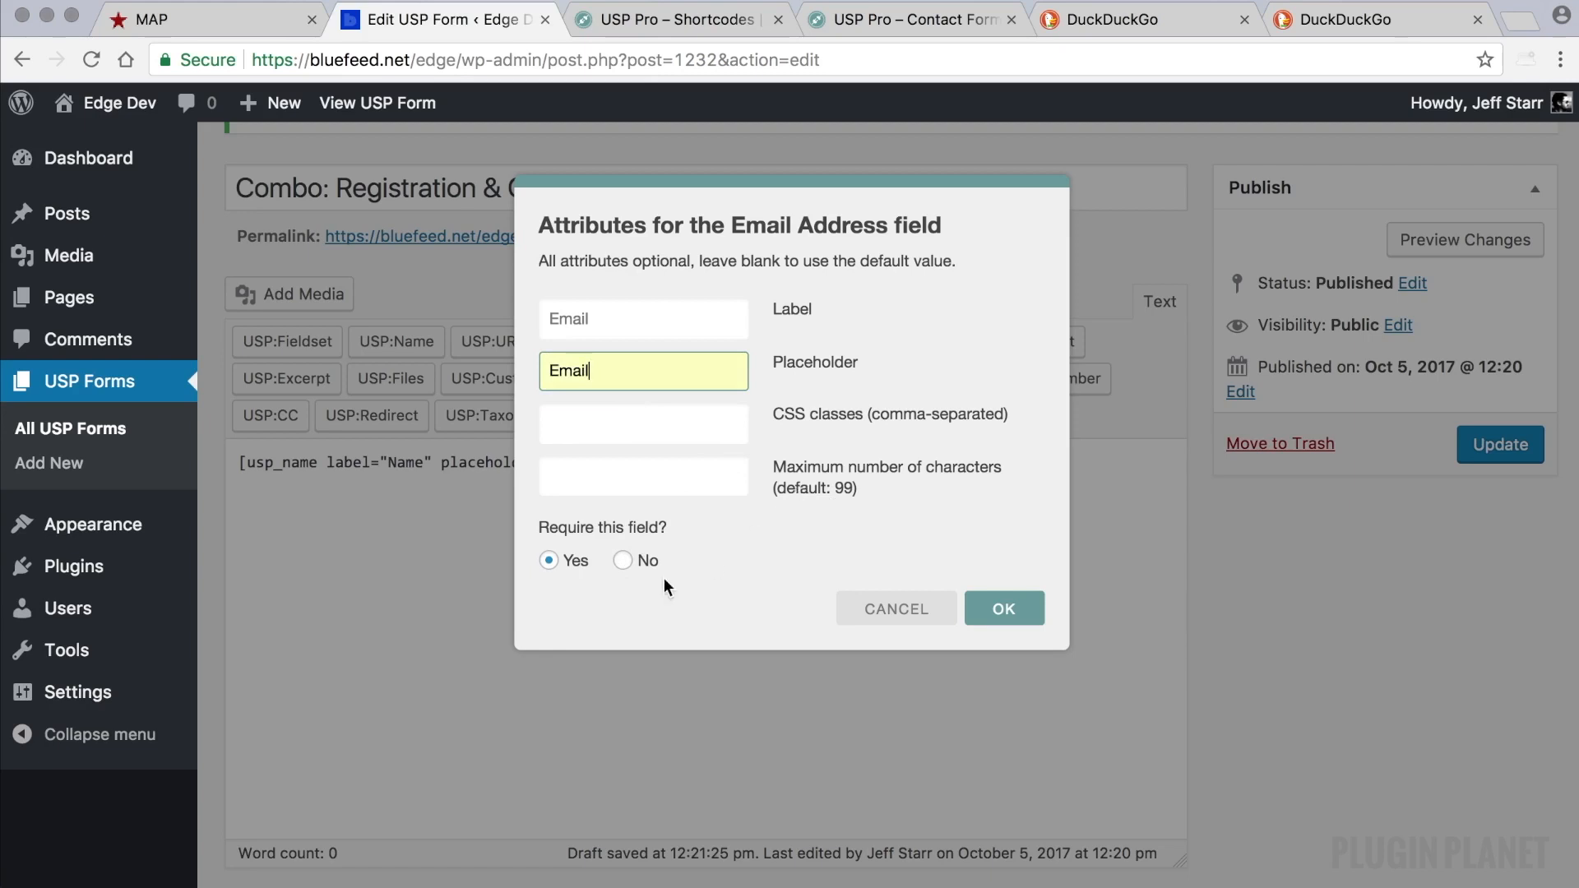
{"action": "left_click", "coordinate": [564, 561]}
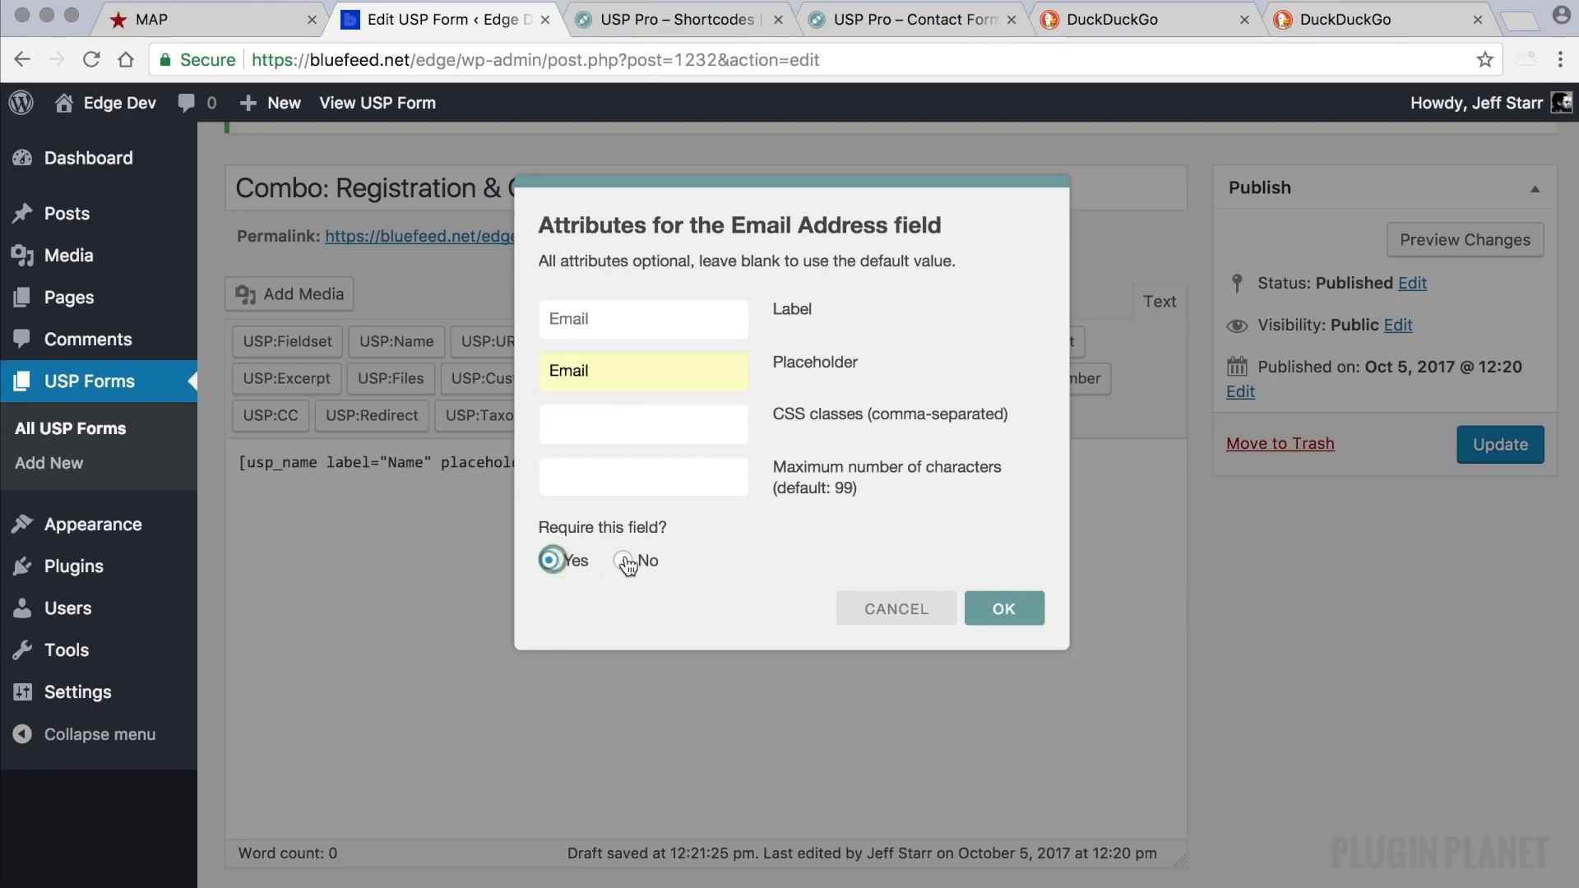
{"action": "left_click", "coordinate": [988, 611]}
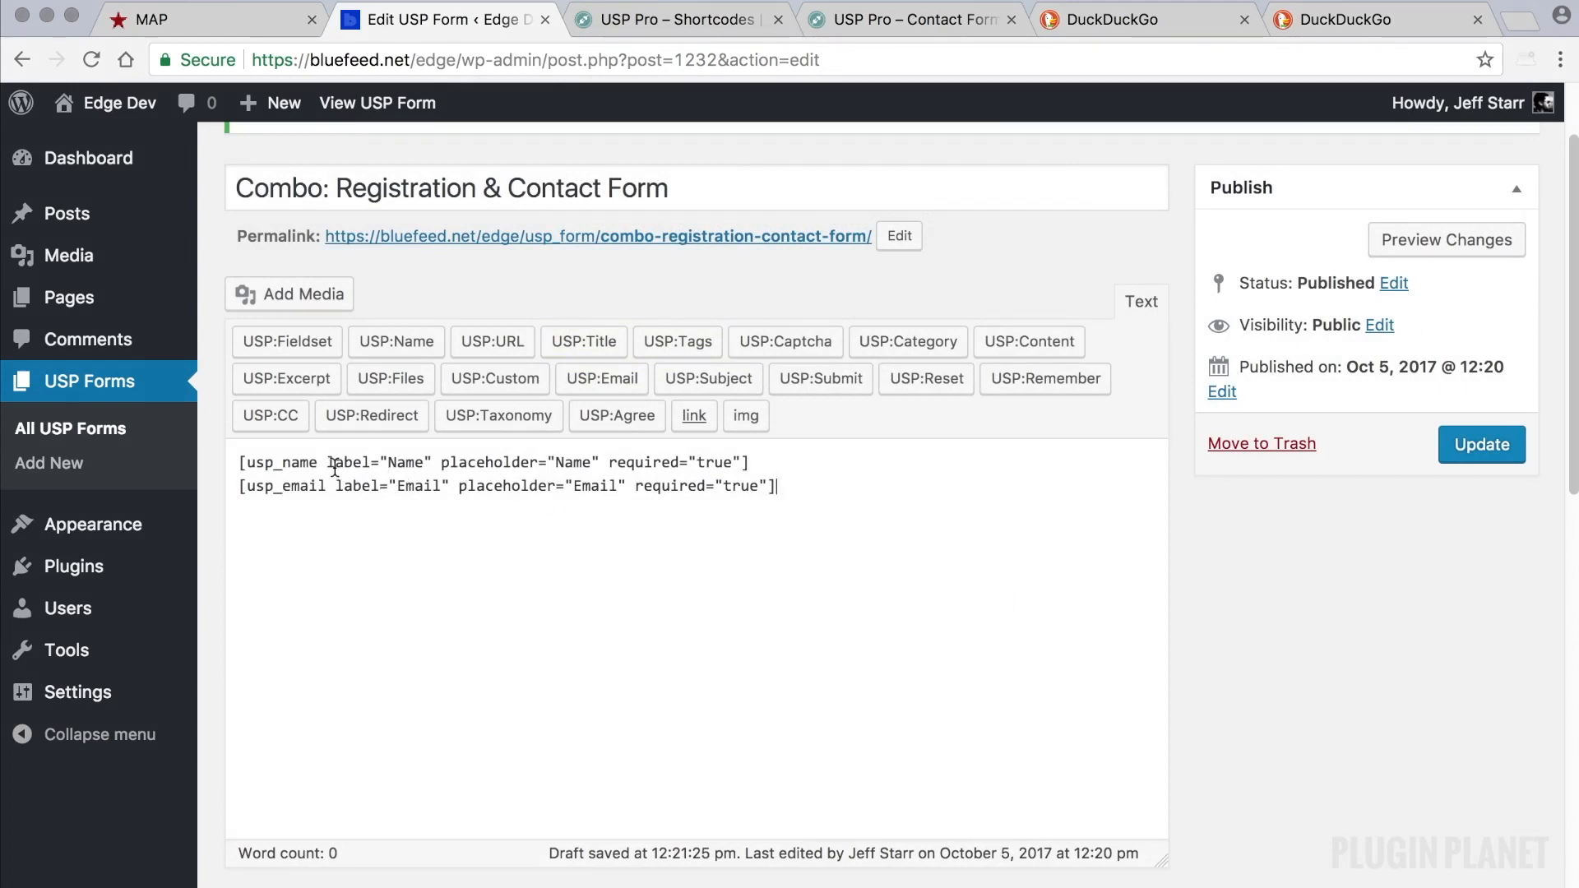
{"action": "left_click_drag", "start_coordinate": [317, 464], "coordinate": [237, 486]}
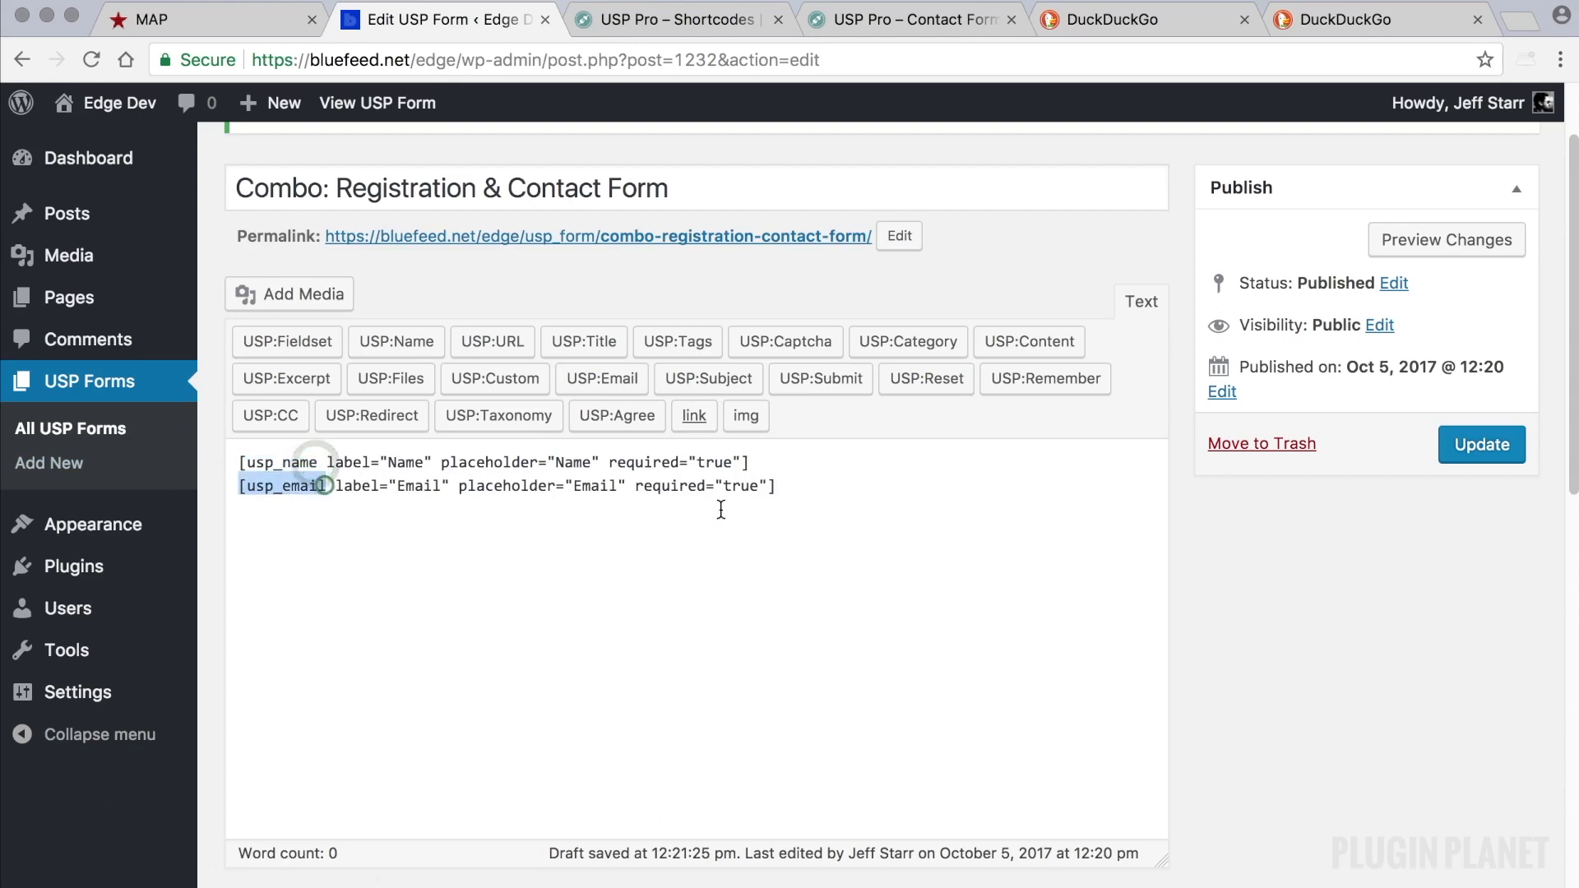
Step: Copy the hidden usp-is-register input from the tutorial's second step into the form, separated from the email shortcode by a blank line
{"action": "left_click", "coordinate": [817, 490]}
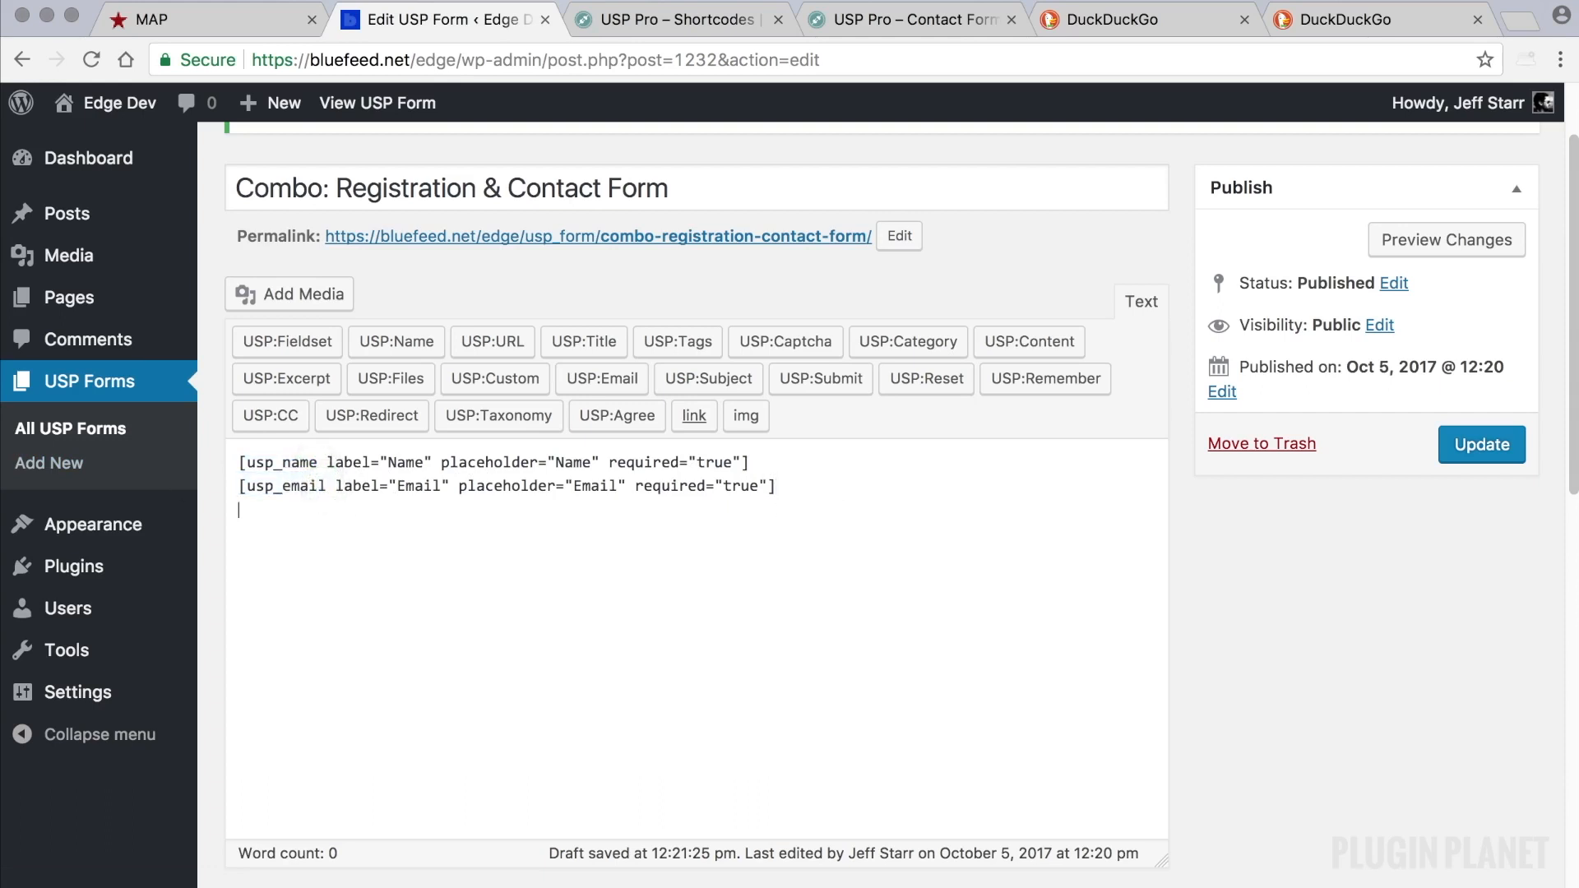
{"action": "left_click", "coordinate": [906, 17]}
{"action": "scroll", "coordinate": [1029, 384], "scroll_direction": "down", "scroll_amount": 3}
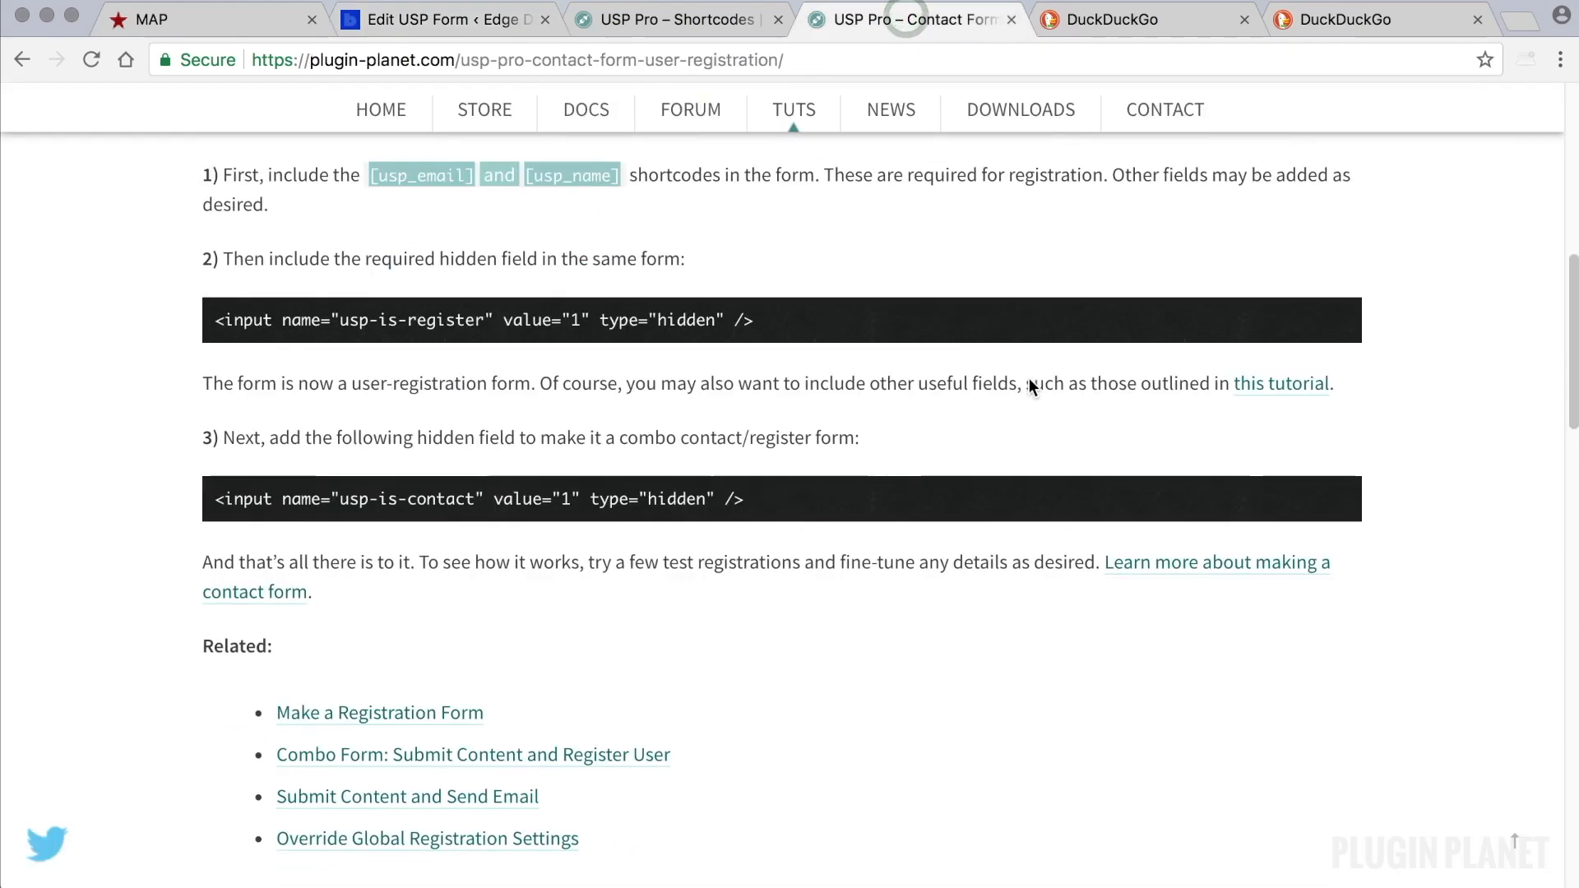
{"action": "left_click", "coordinate": [785, 232]}
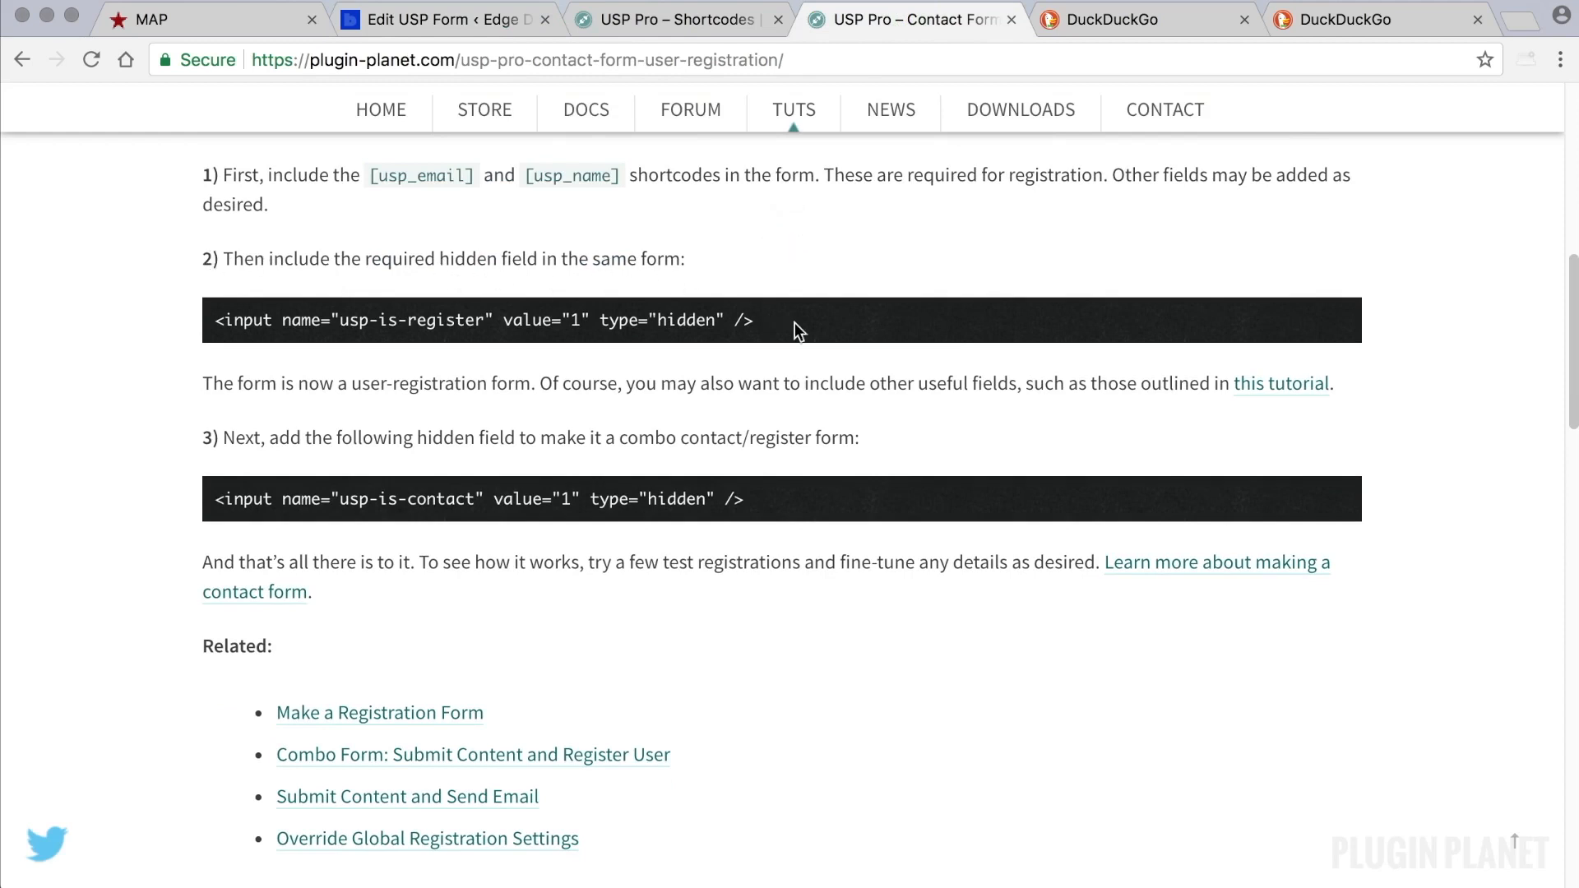
{"action": "left_click_drag", "start_coordinate": [773, 319], "coordinate": [215, 314]}
{"action": "key", "text": "ctrl+c"}
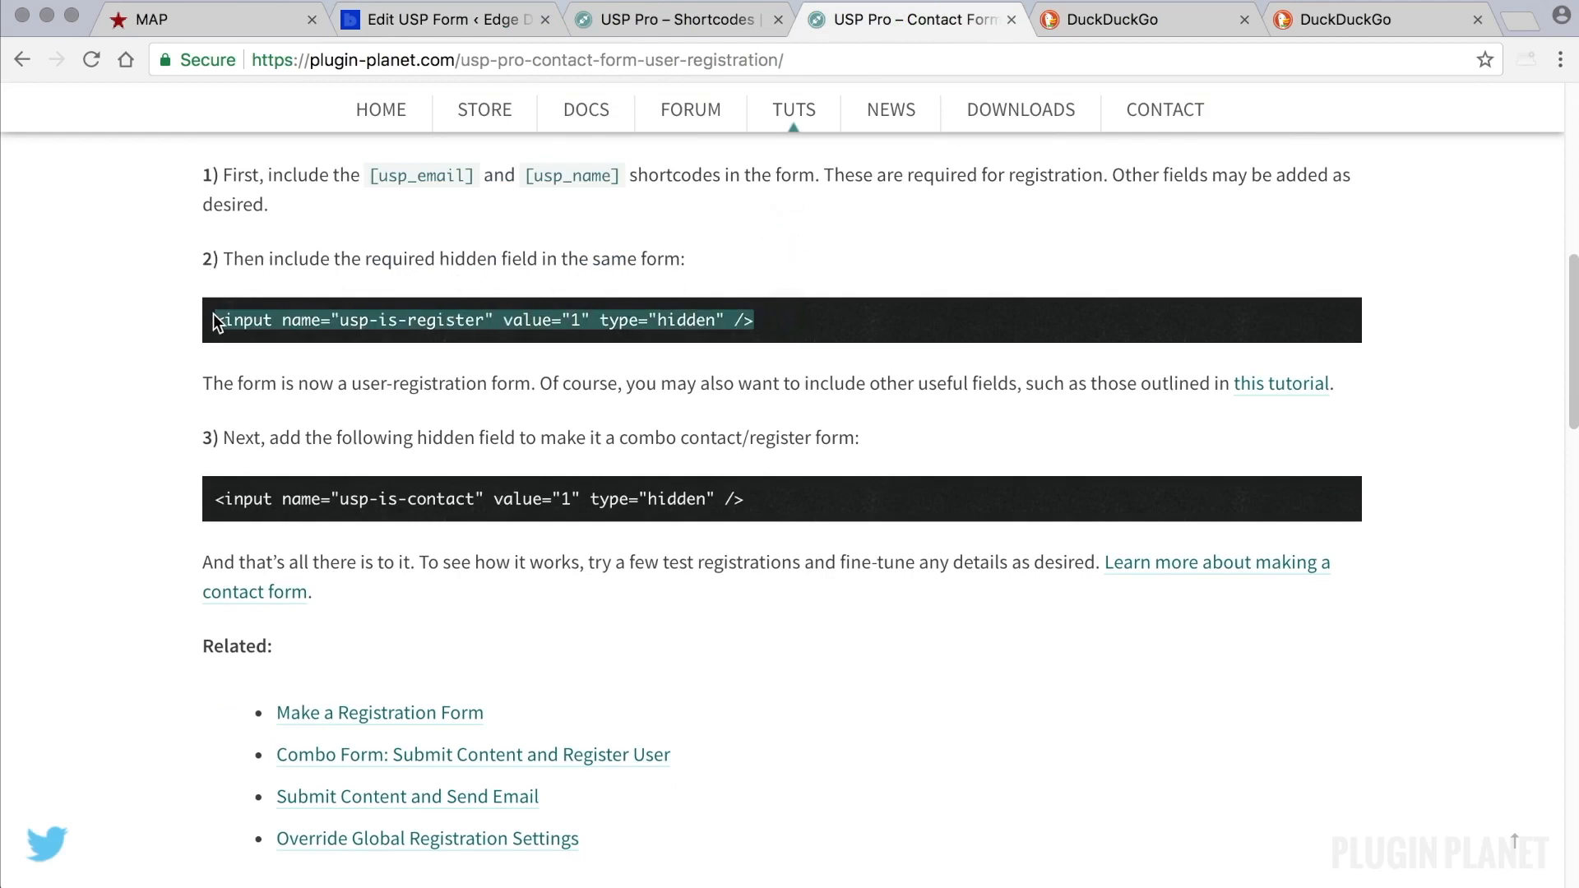
{"action": "left_click", "coordinate": [431, 23]}
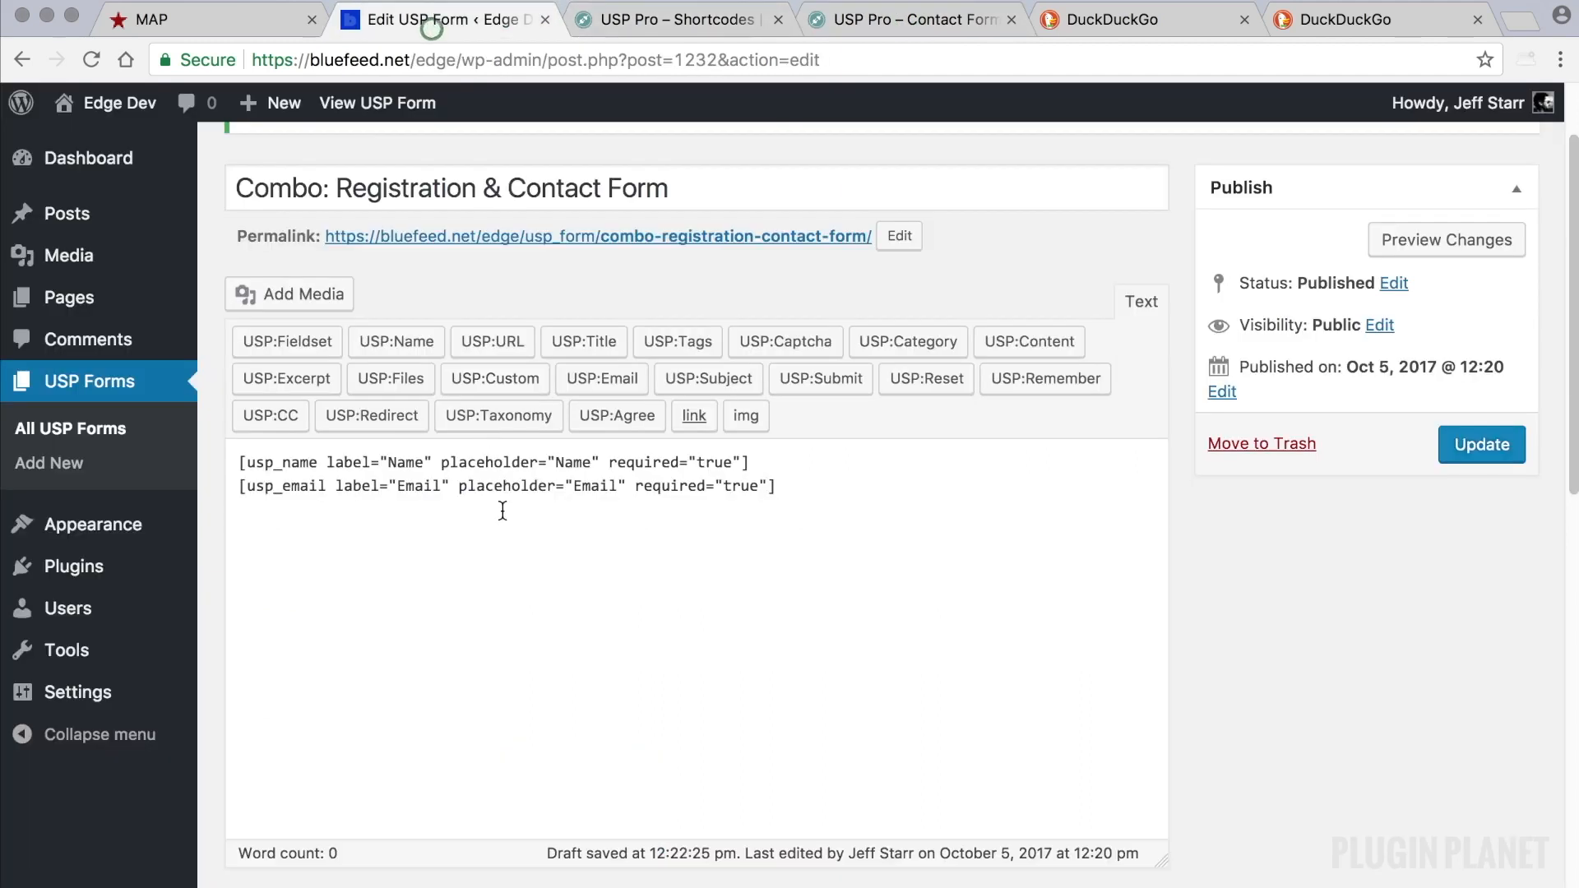
{"action": "key", "text": "ctrl+v"}
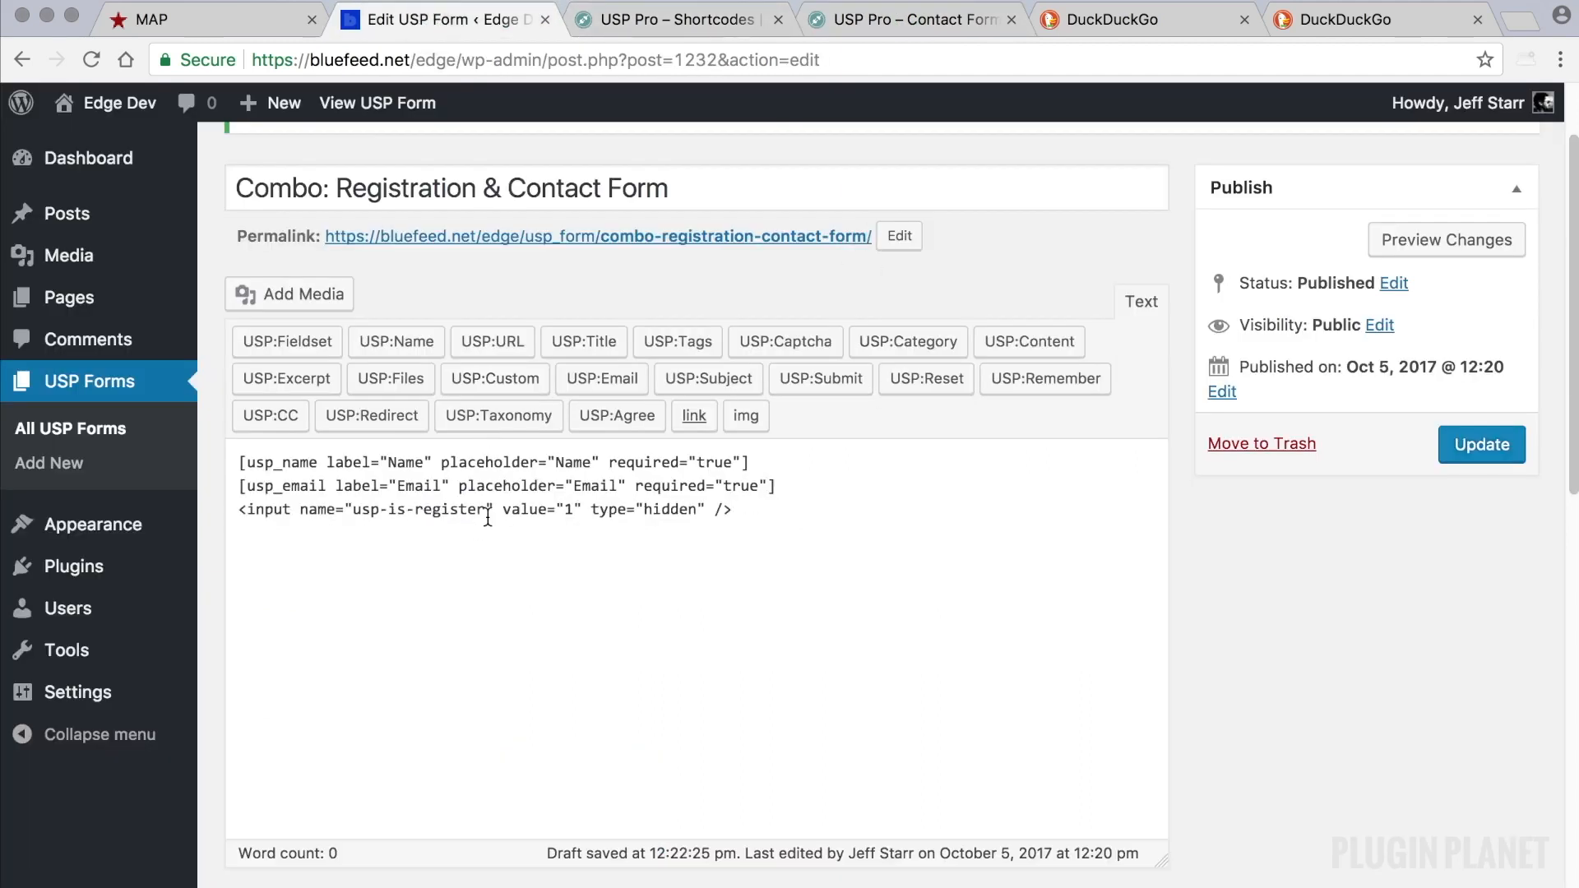
{"action": "left_click_drag", "start_coordinate": [486, 513], "coordinate": [354, 508]}
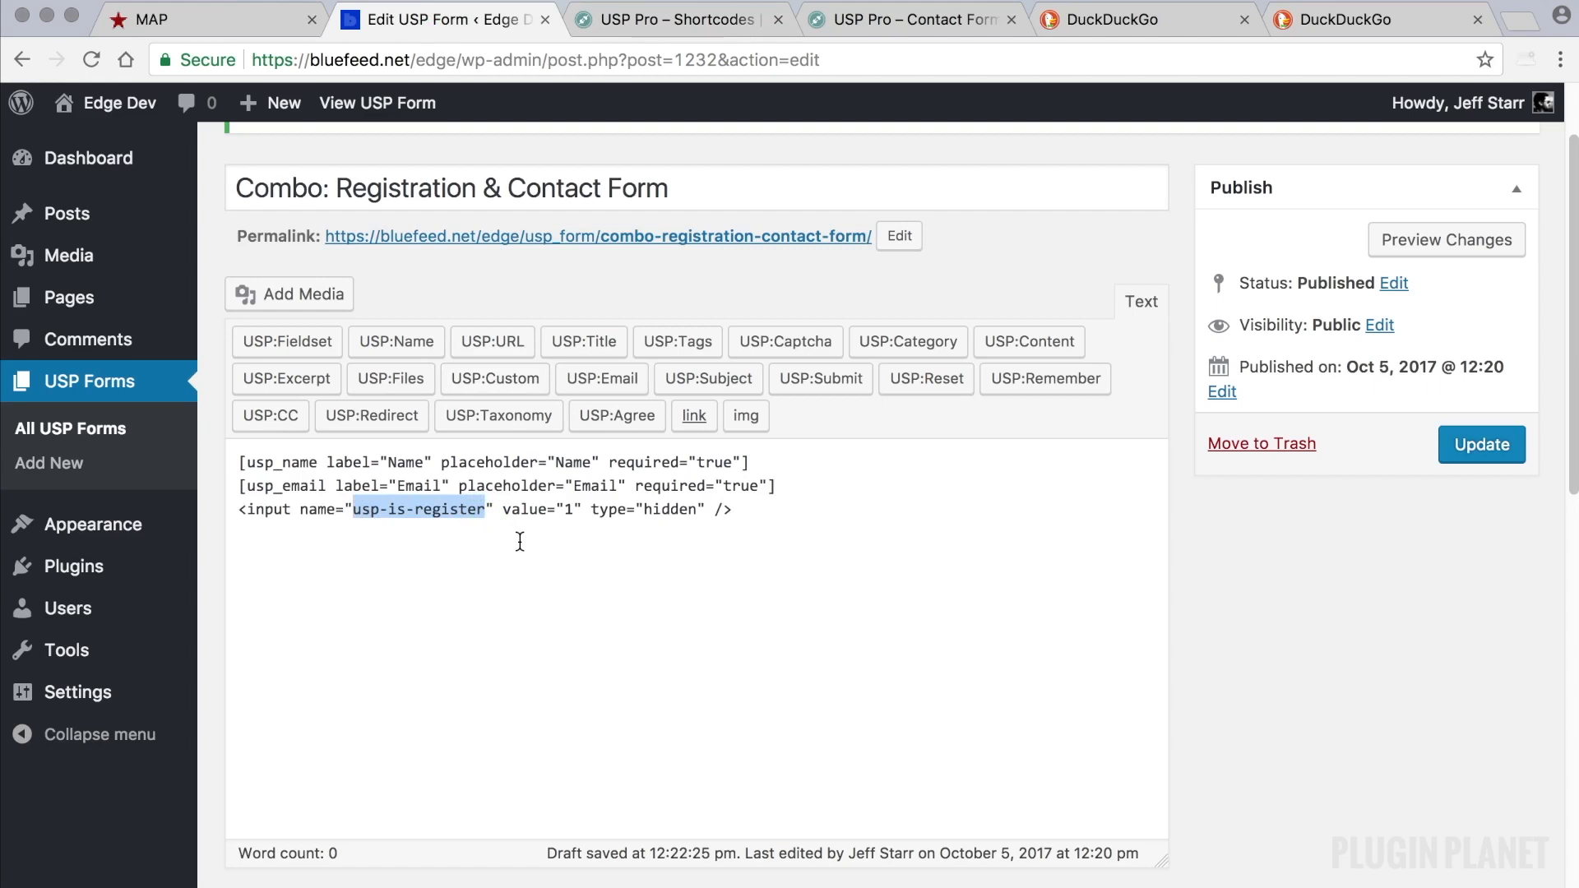
{"action": "left_click", "coordinate": [763, 508]}
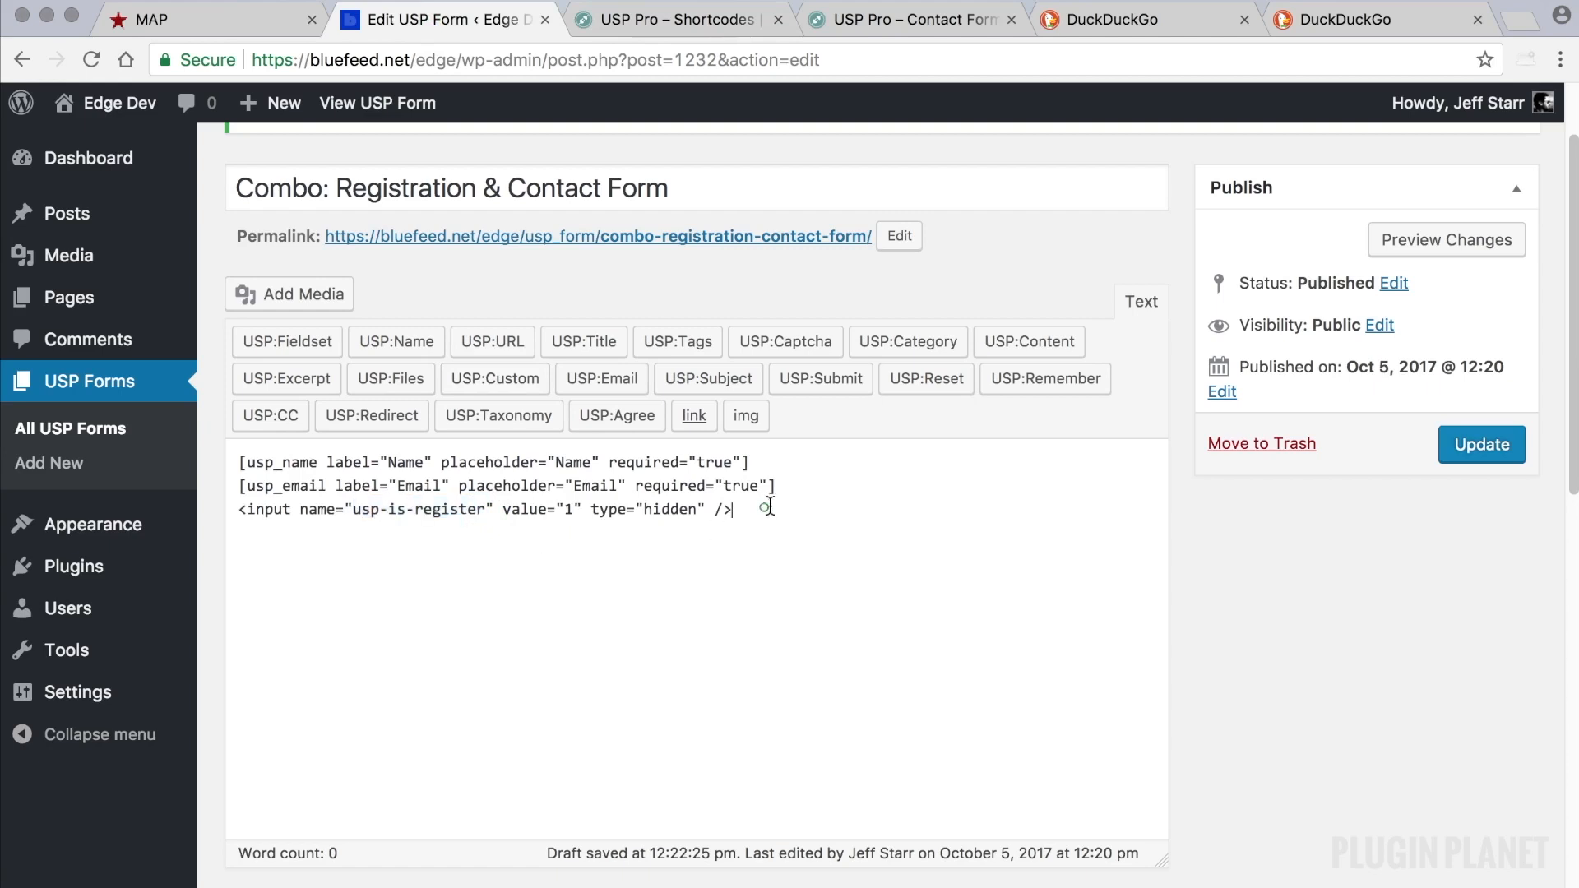
{"action": "left_click", "coordinate": [792, 489]}
{"action": "key", "text": "Return"}
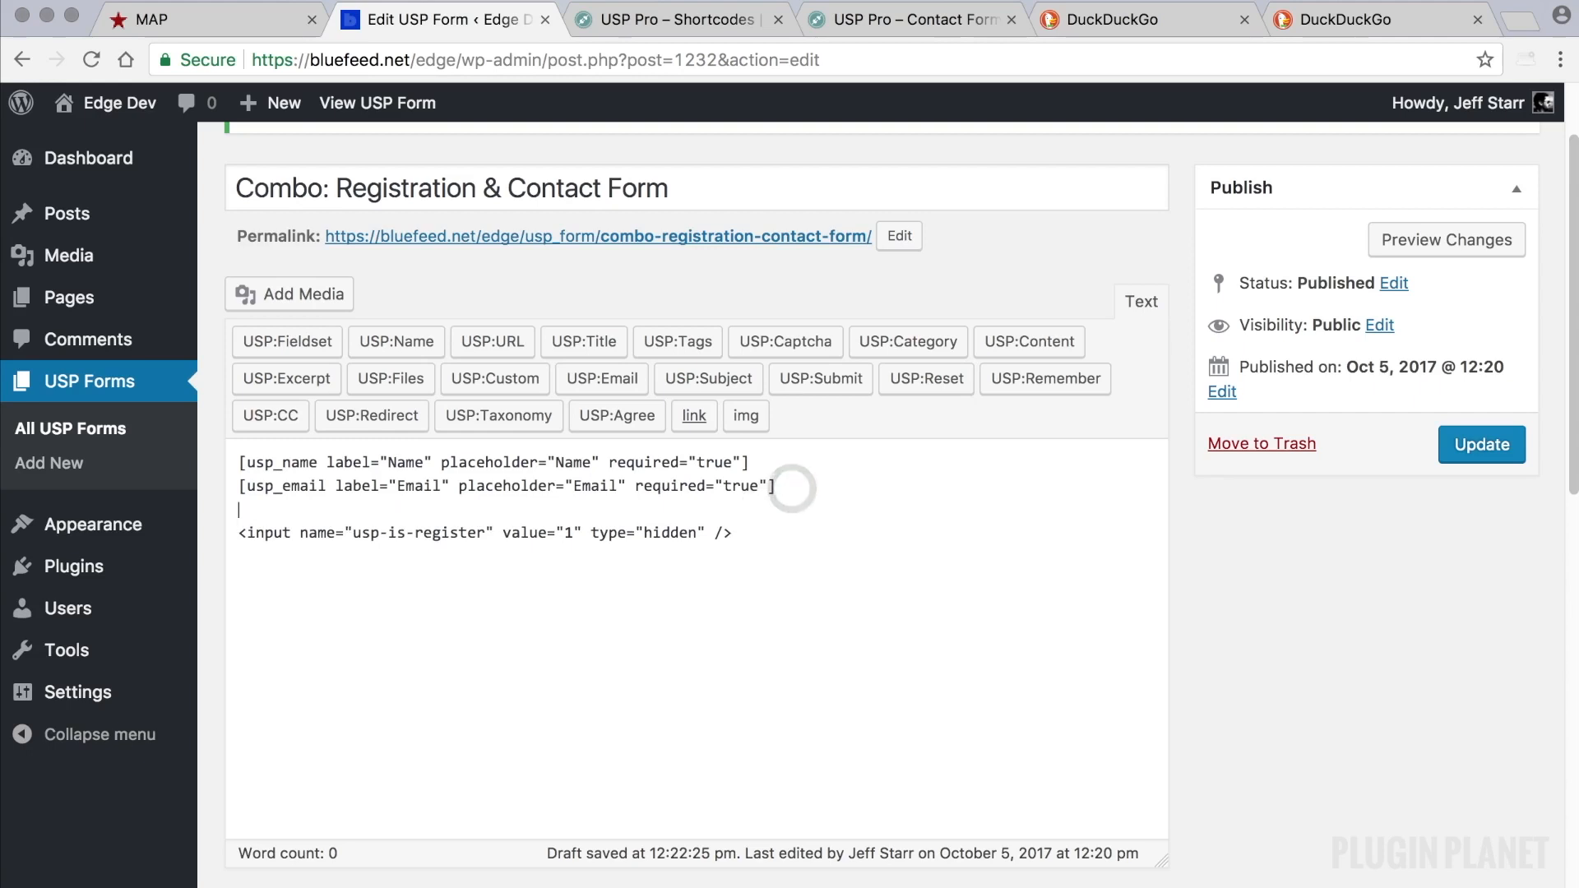
Step: Copy the hidden usp-is-contact input from the tutorial's third step onto the line below the usp-is-register input in the form
{"action": "left_click", "coordinate": [945, 13]}
{"action": "scroll", "coordinate": [652, 441], "scroll_direction": "down", "scroll_amount": 2}
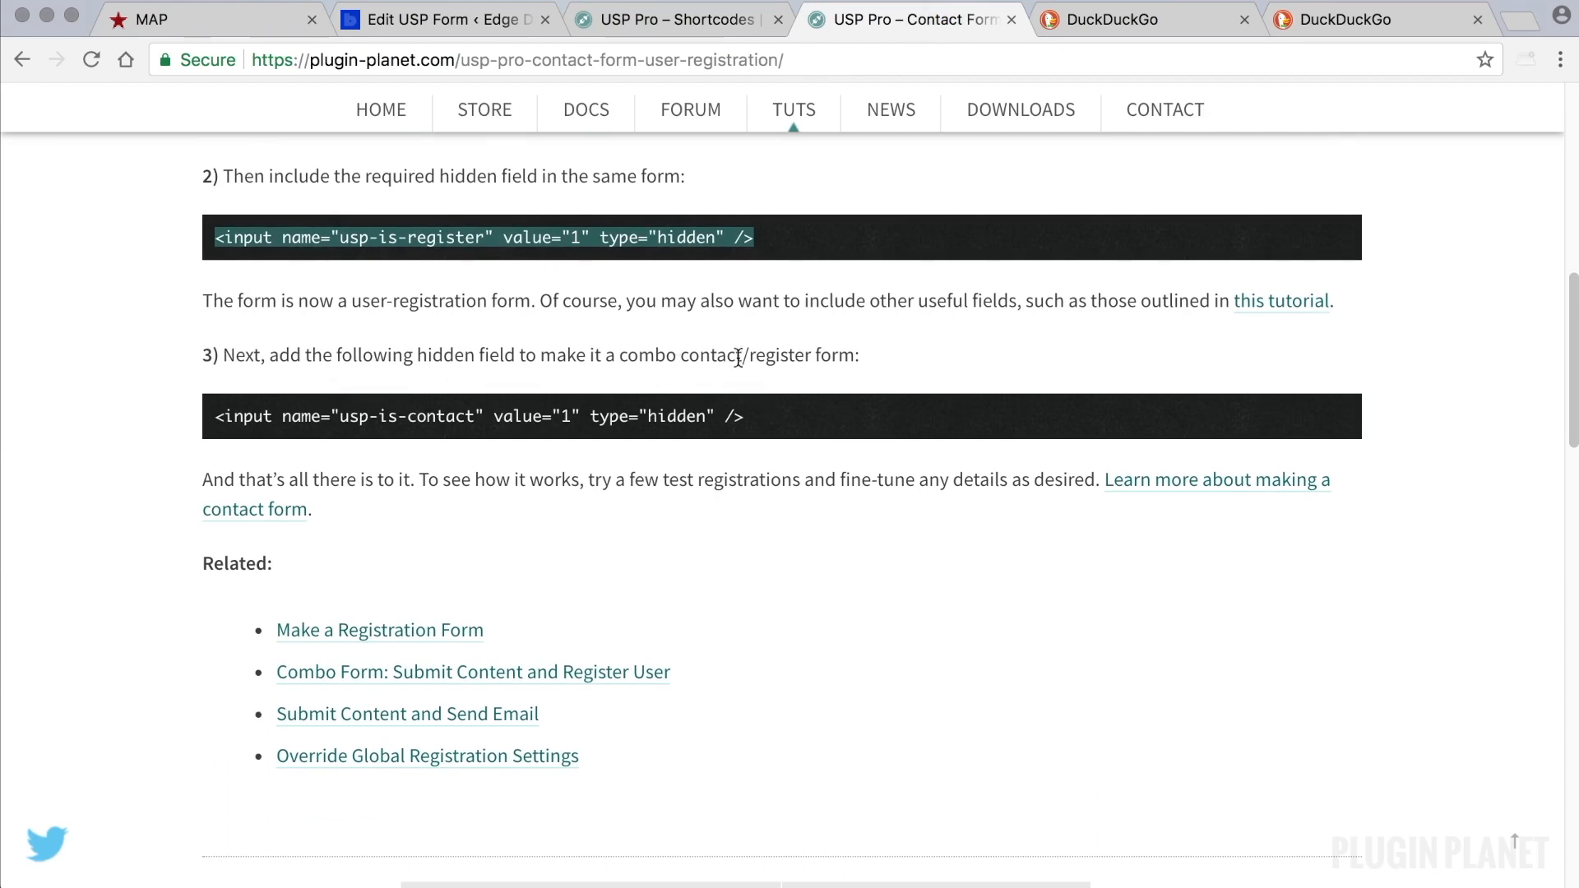
{"action": "left_click_drag", "start_coordinate": [764, 415], "coordinate": [294, 408]}
{"action": "key", "text": "super+c"}
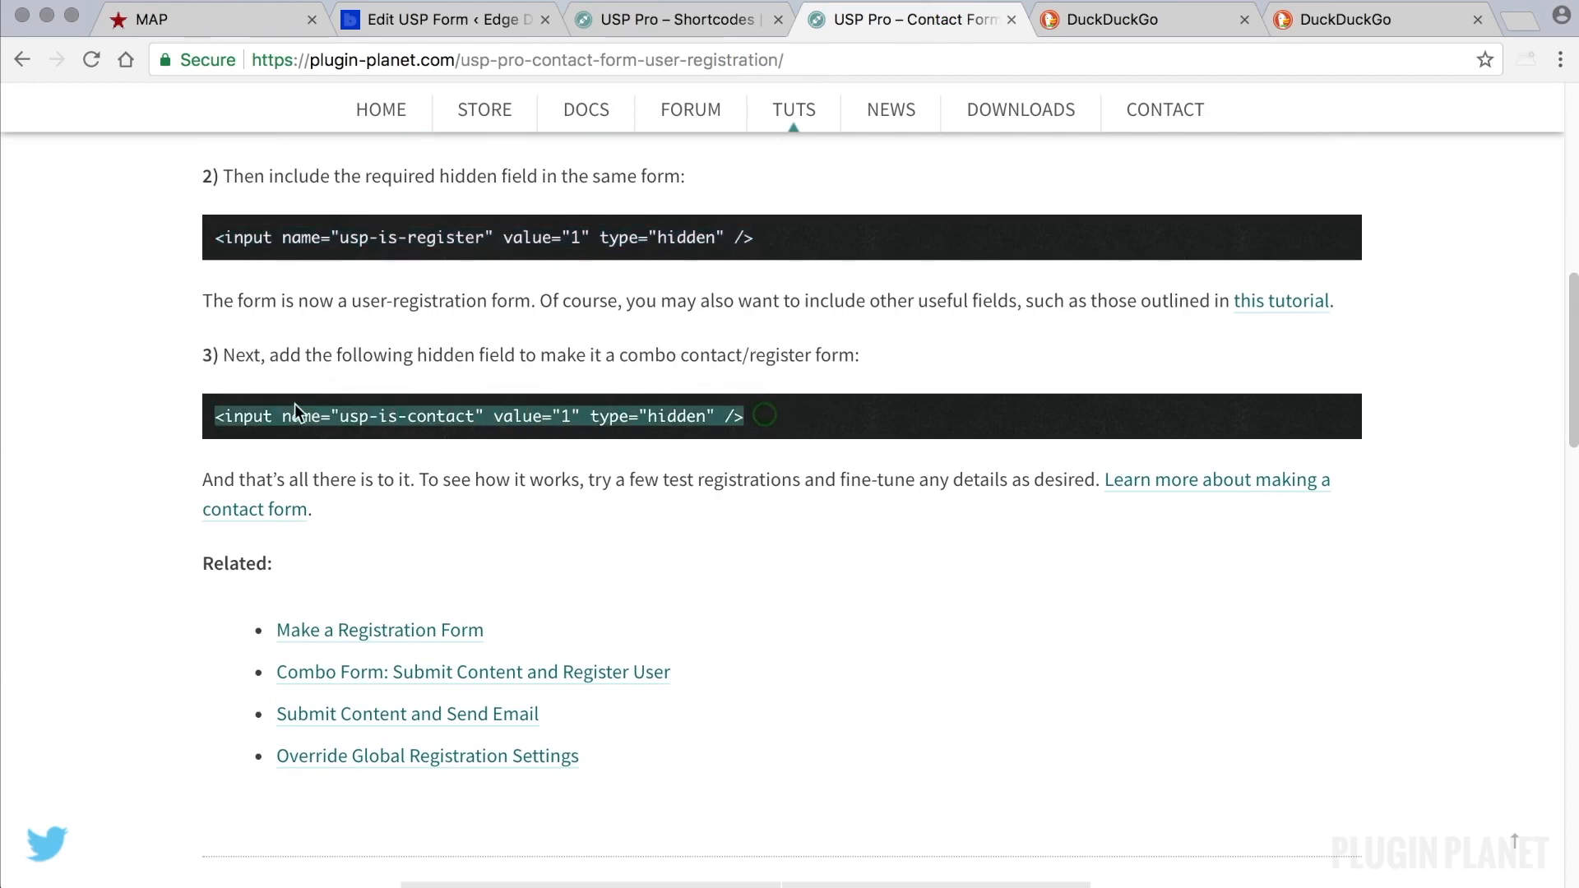
{"action": "left_click", "coordinate": [498, 18]}
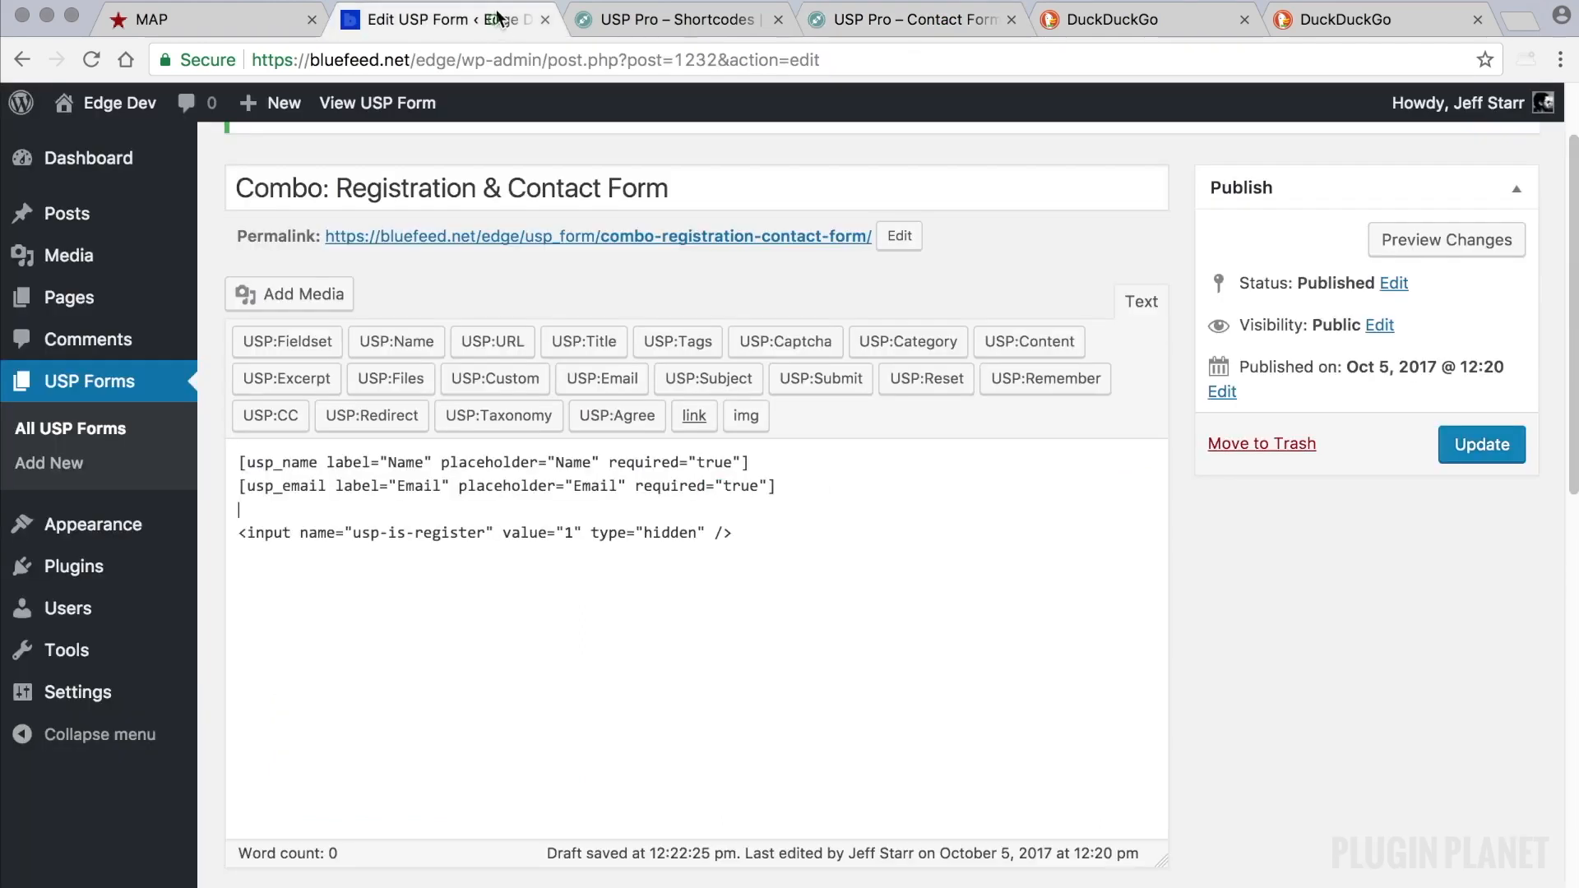
{"action": "left_click", "coordinate": [769, 557]}
{"action": "key", "text": "super+v"}
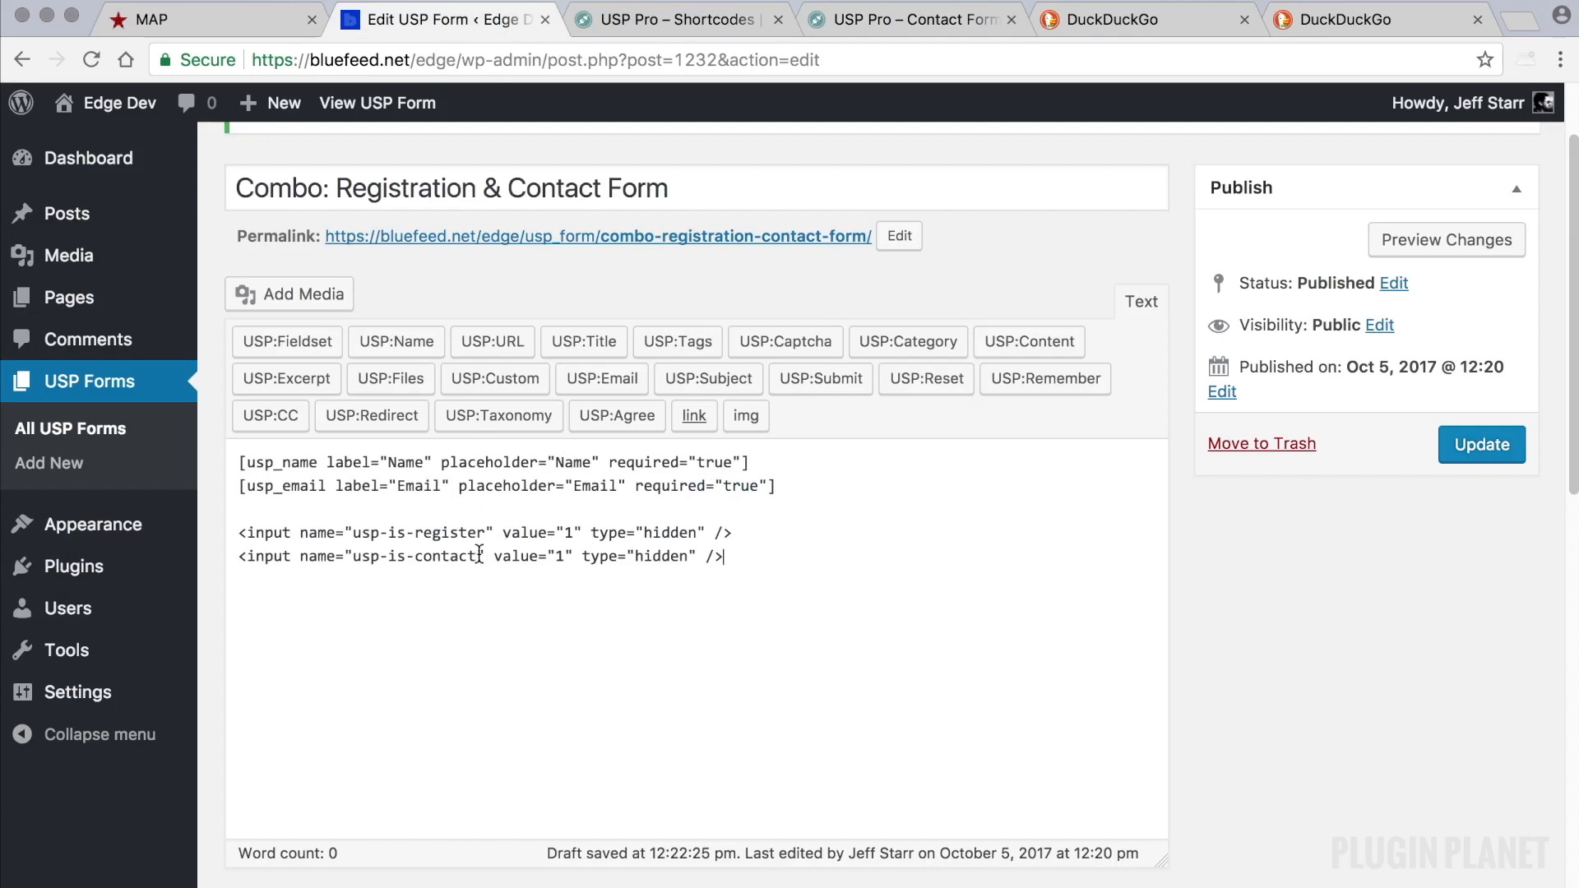
Step: Review the form's title and two hidden inputs, and read the closing instructions and related links in the Plugin Planet tutorial
{"action": "left_click_drag", "start_coordinate": [476, 557], "coordinate": [354, 557]}
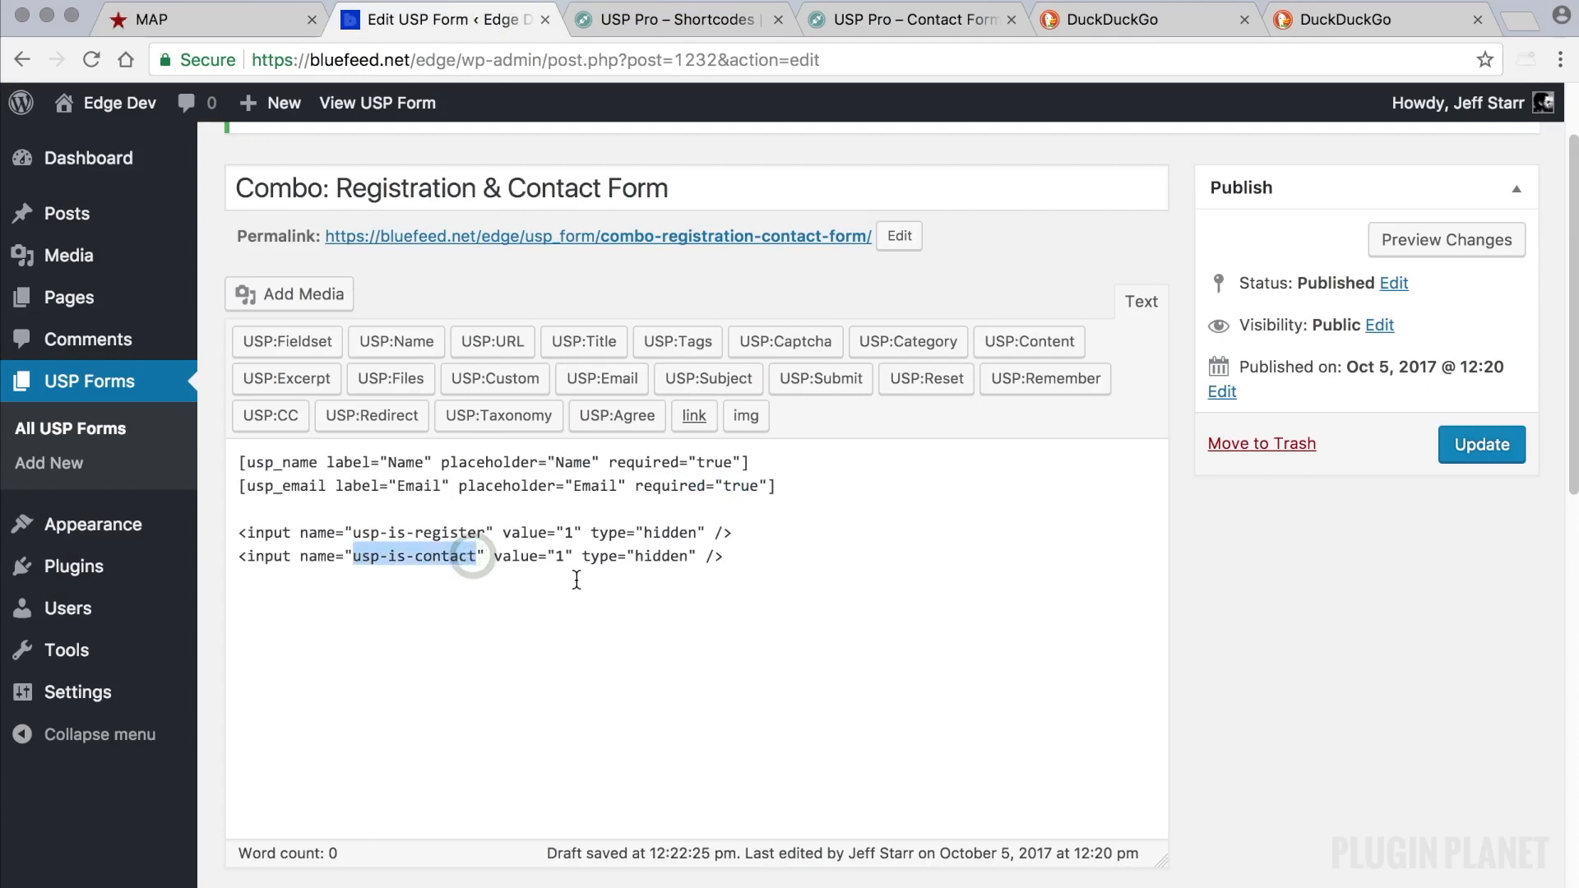
{"action": "left_click", "coordinate": [460, 583]}
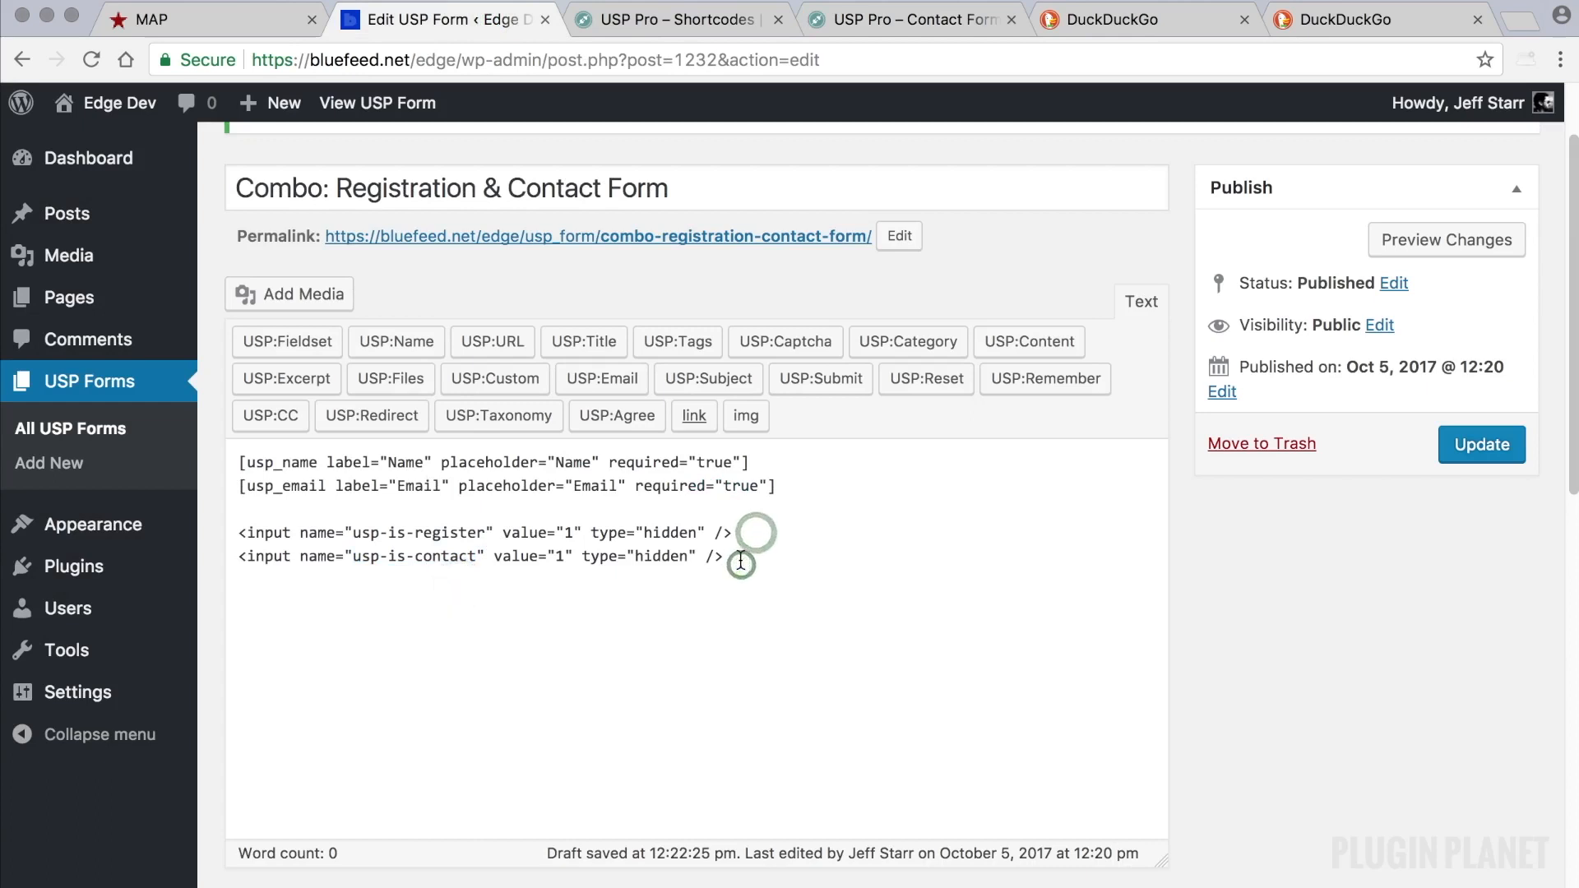
{"action": "left_click_drag", "start_coordinate": [735, 532], "coordinate": [392, 524]}
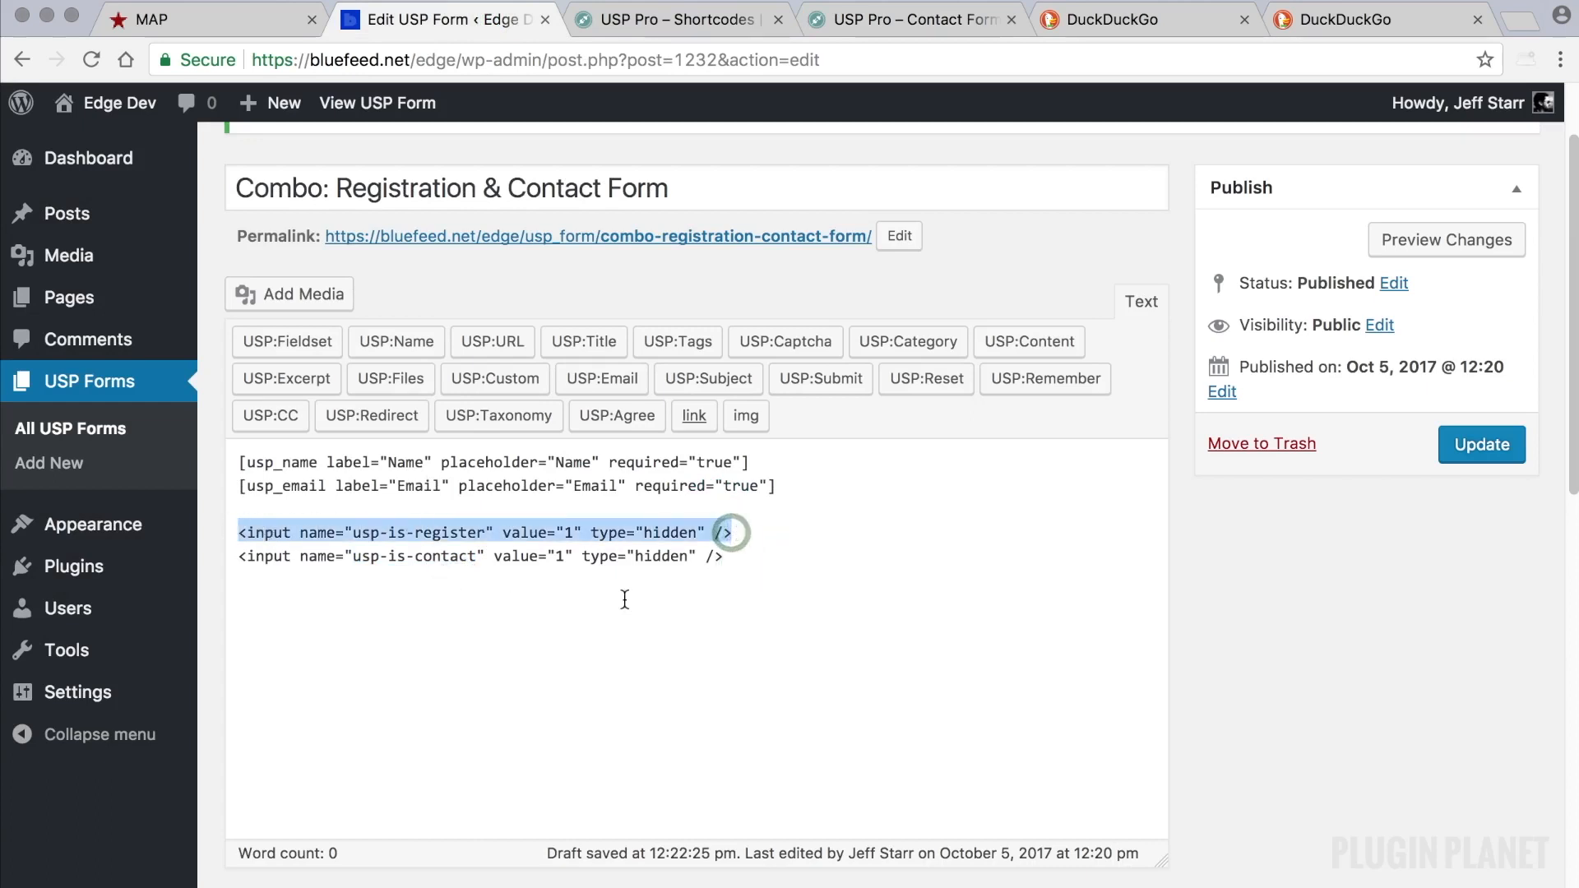
{"action": "left_click_drag", "start_coordinate": [727, 556], "coordinate": [224, 559]}
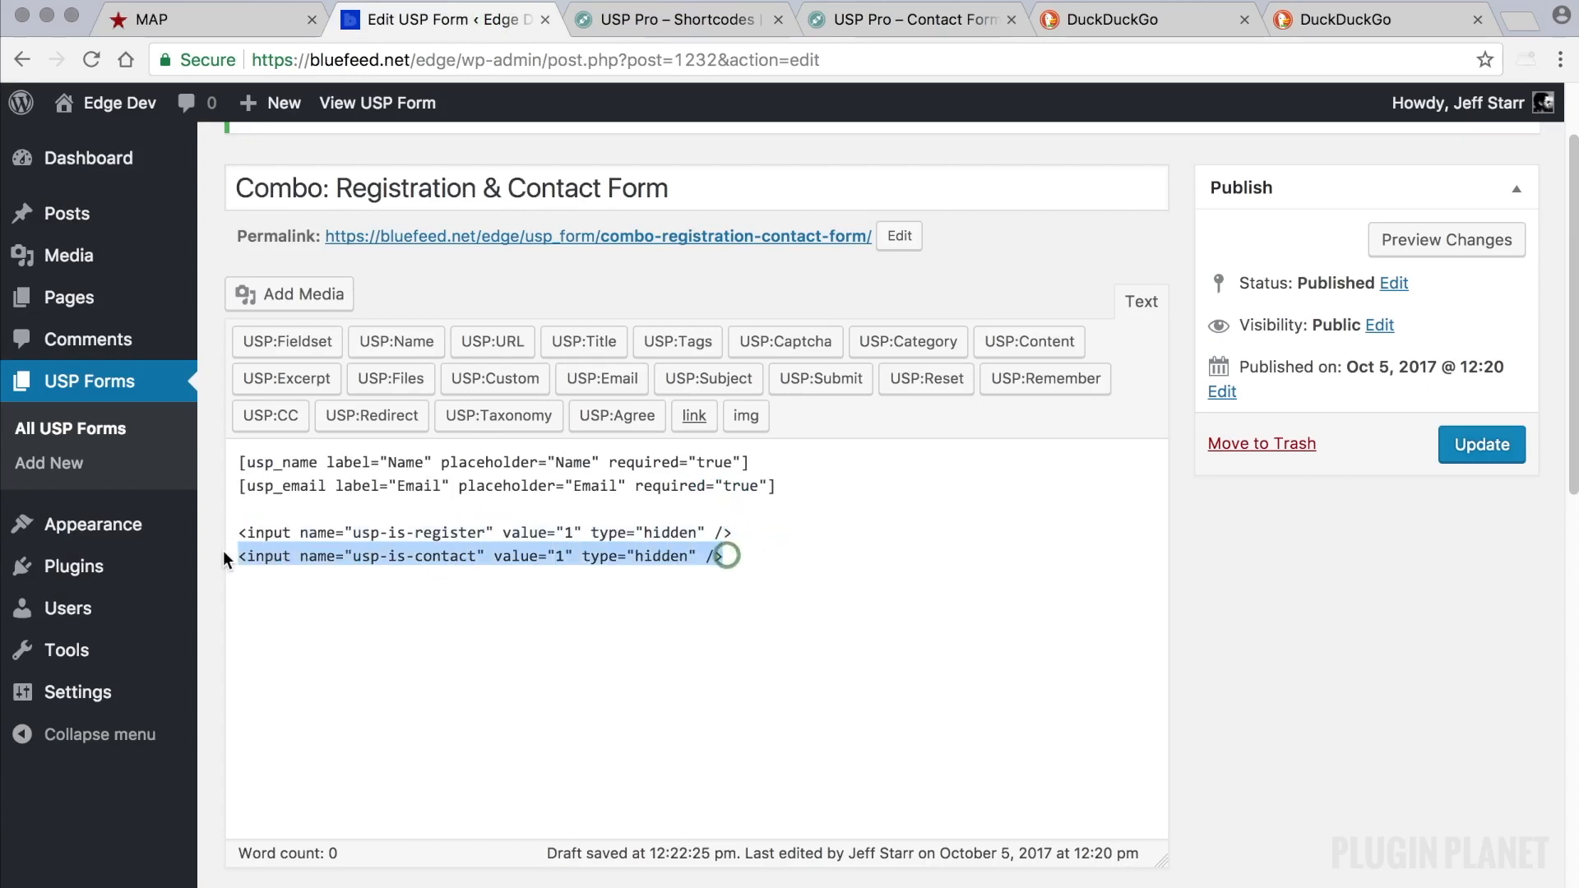
{"action": "left_click", "coordinate": [681, 605]}
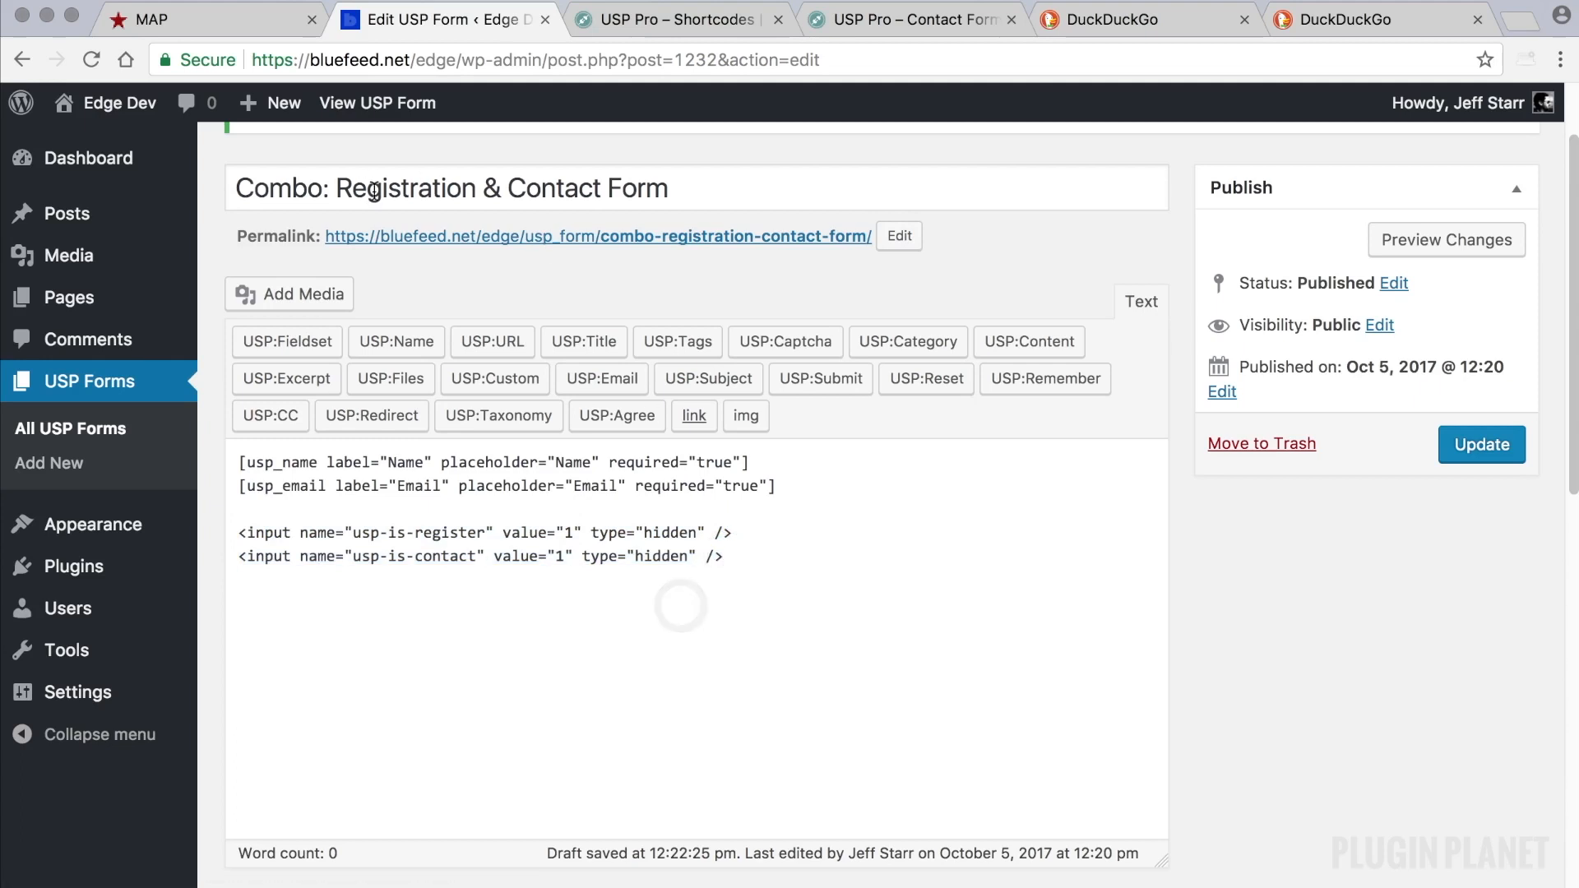
{"action": "triple_click", "coordinate": [700, 189]}
{"action": "left_click", "coordinate": [792, 540]}
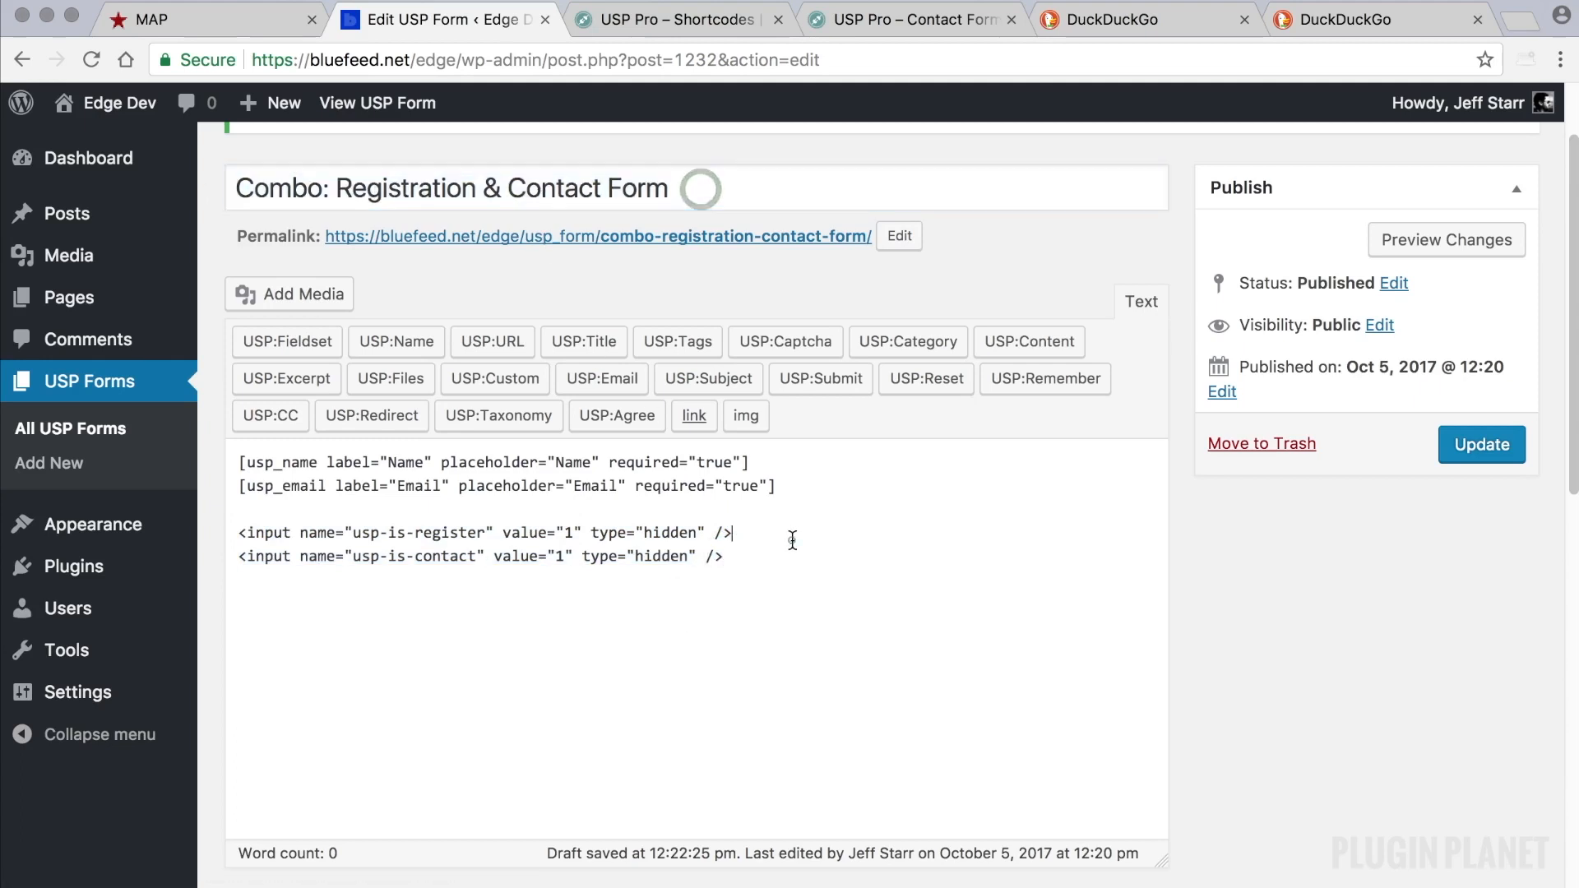
{"action": "left_click", "coordinate": [886, 20]}
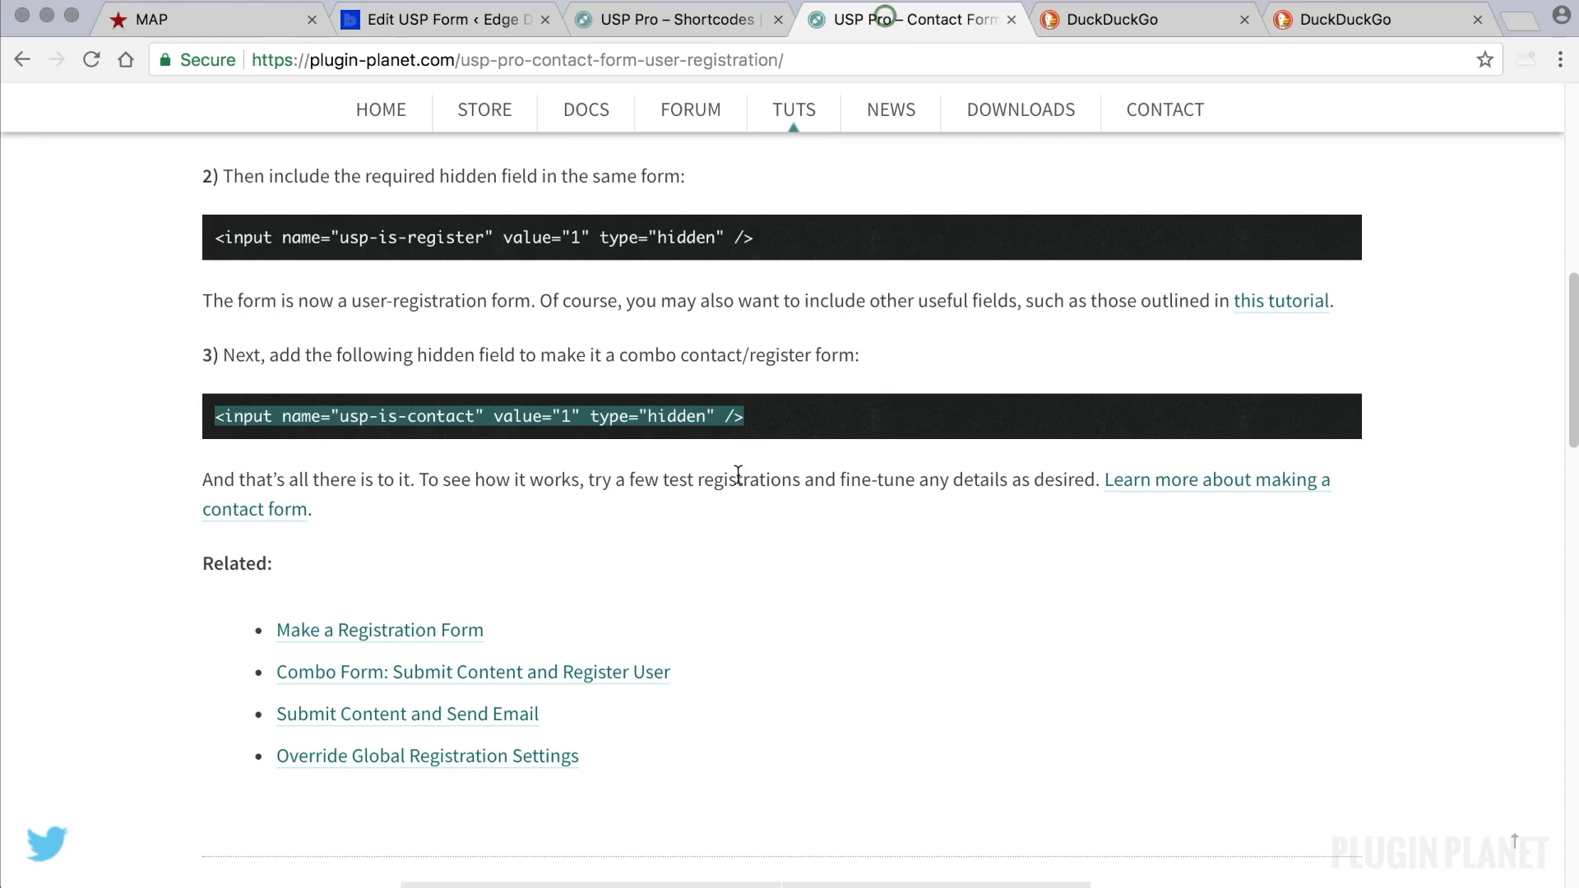
{"action": "scroll", "coordinate": [716, 469], "scroll_direction": "down", "scroll_amount": 1}
{"action": "left_click", "coordinate": [413, 425]}
{"action": "left_click_drag", "start_coordinate": [413, 425], "coordinate": [204, 428]}
{"action": "left_click", "coordinate": [518, 483]}
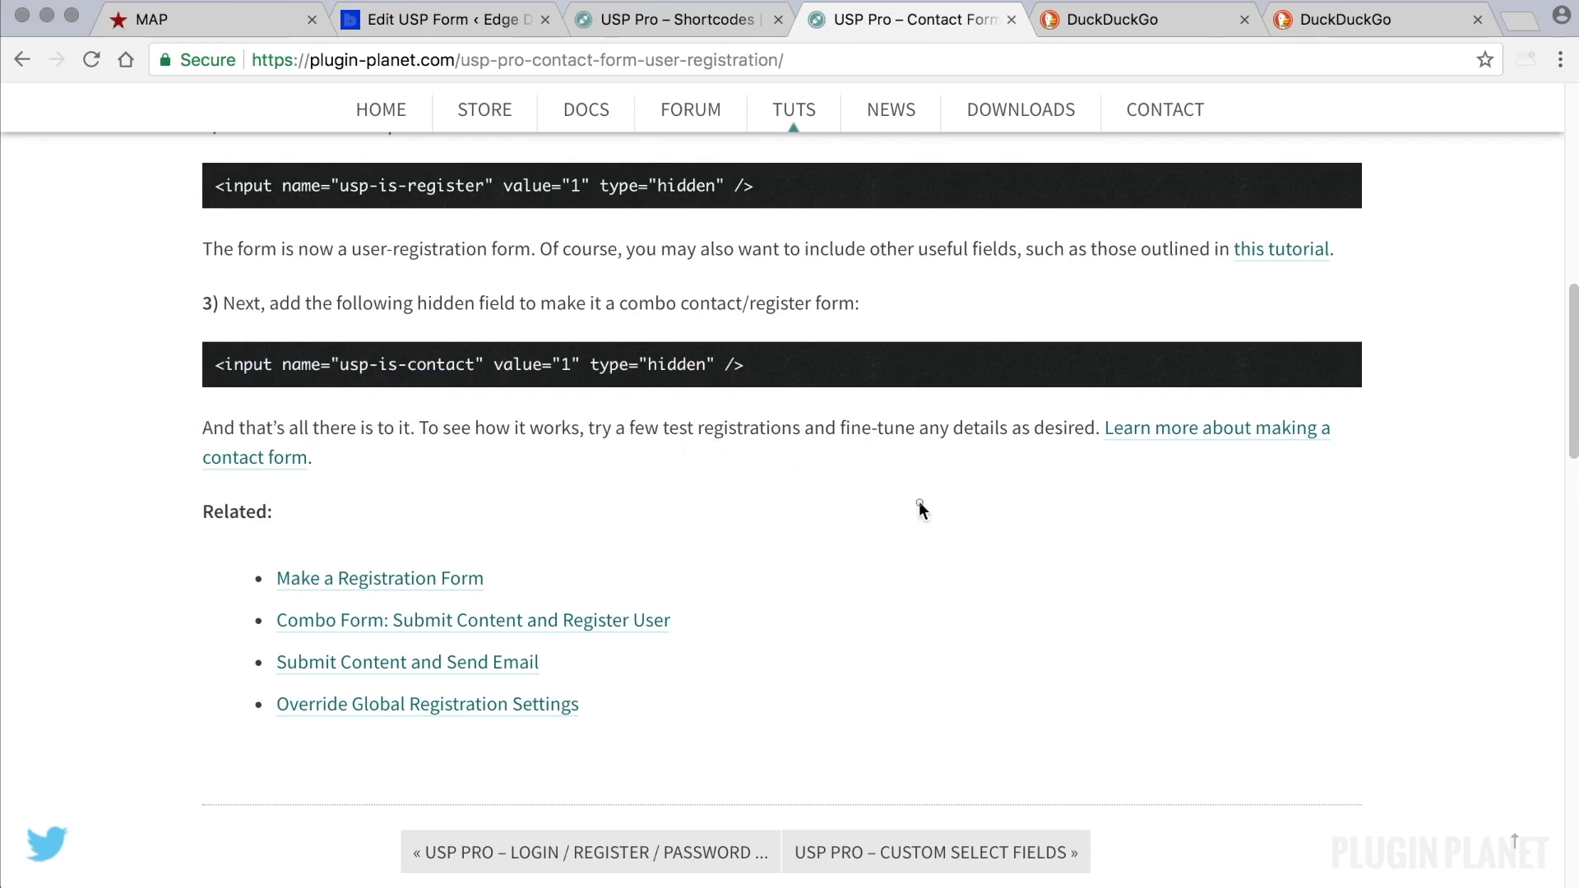
{"action": "scroll", "coordinate": [969, 398], "scroll_direction": "up", "scroll_amount": 15}
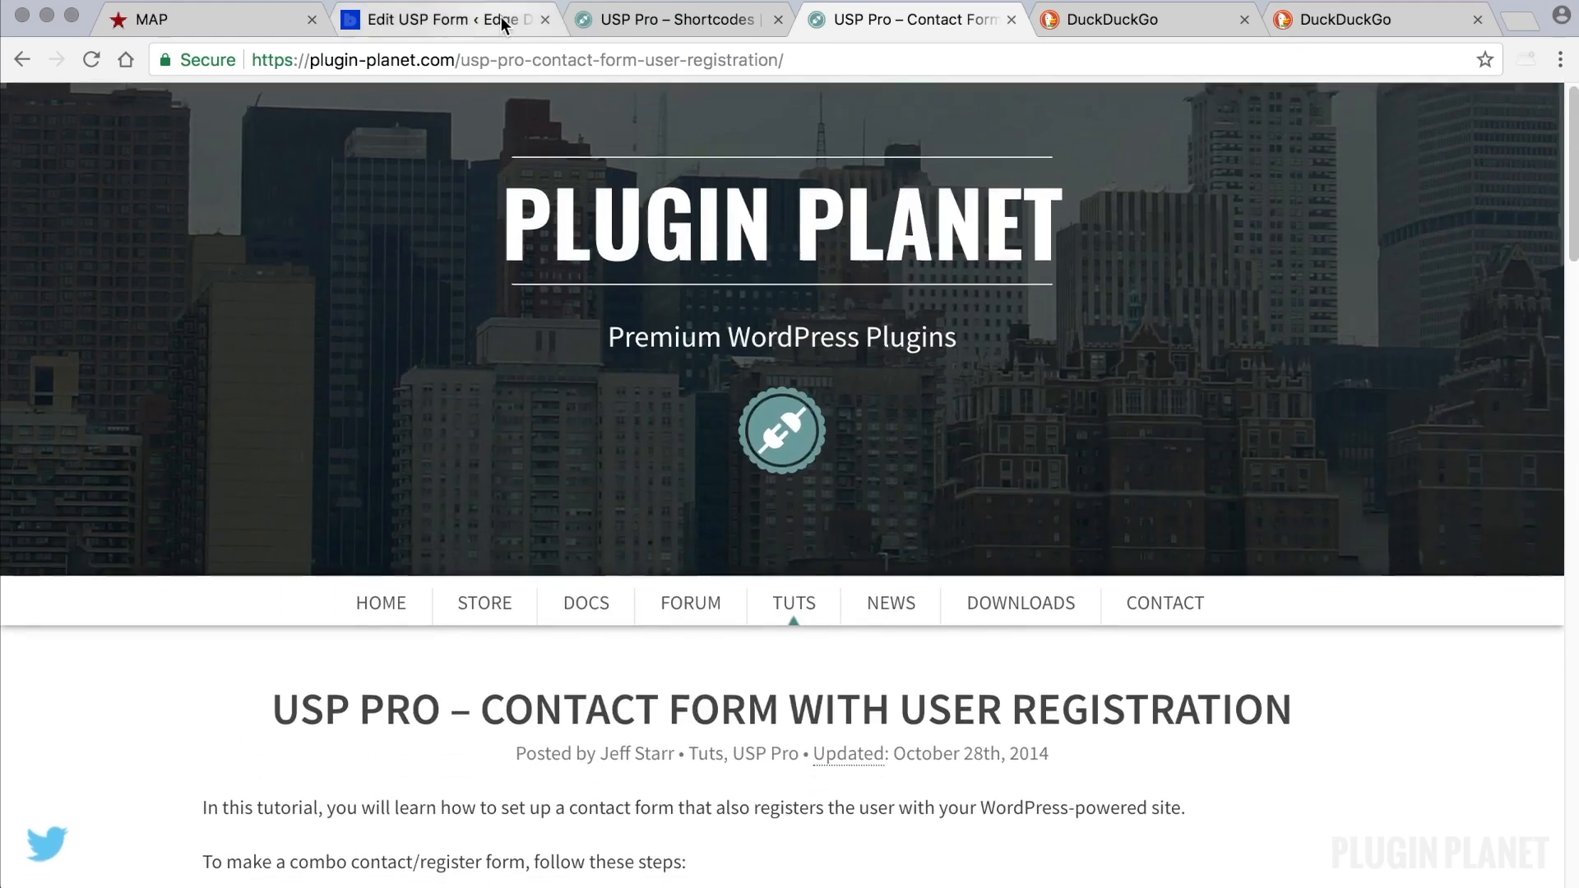
Step: Return to the form editor in WordPress and save the changes to the published combo form
{"action": "left_click", "coordinate": [497, 17]}
{"action": "left_click", "coordinate": [824, 608]}
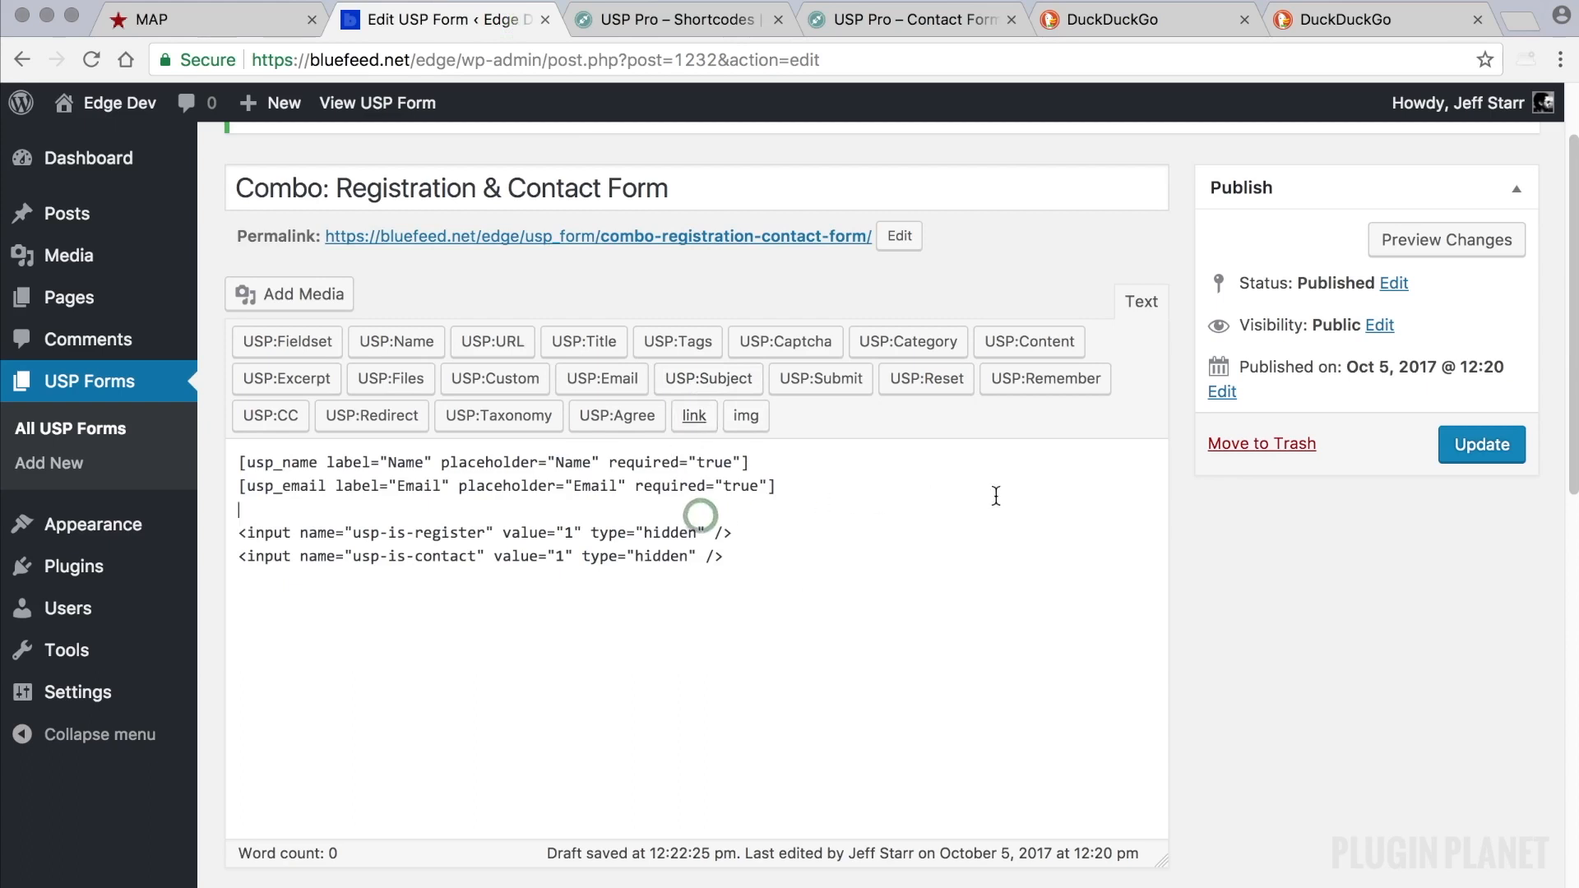
{"action": "left_click", "coordinate": [1468, 448]}
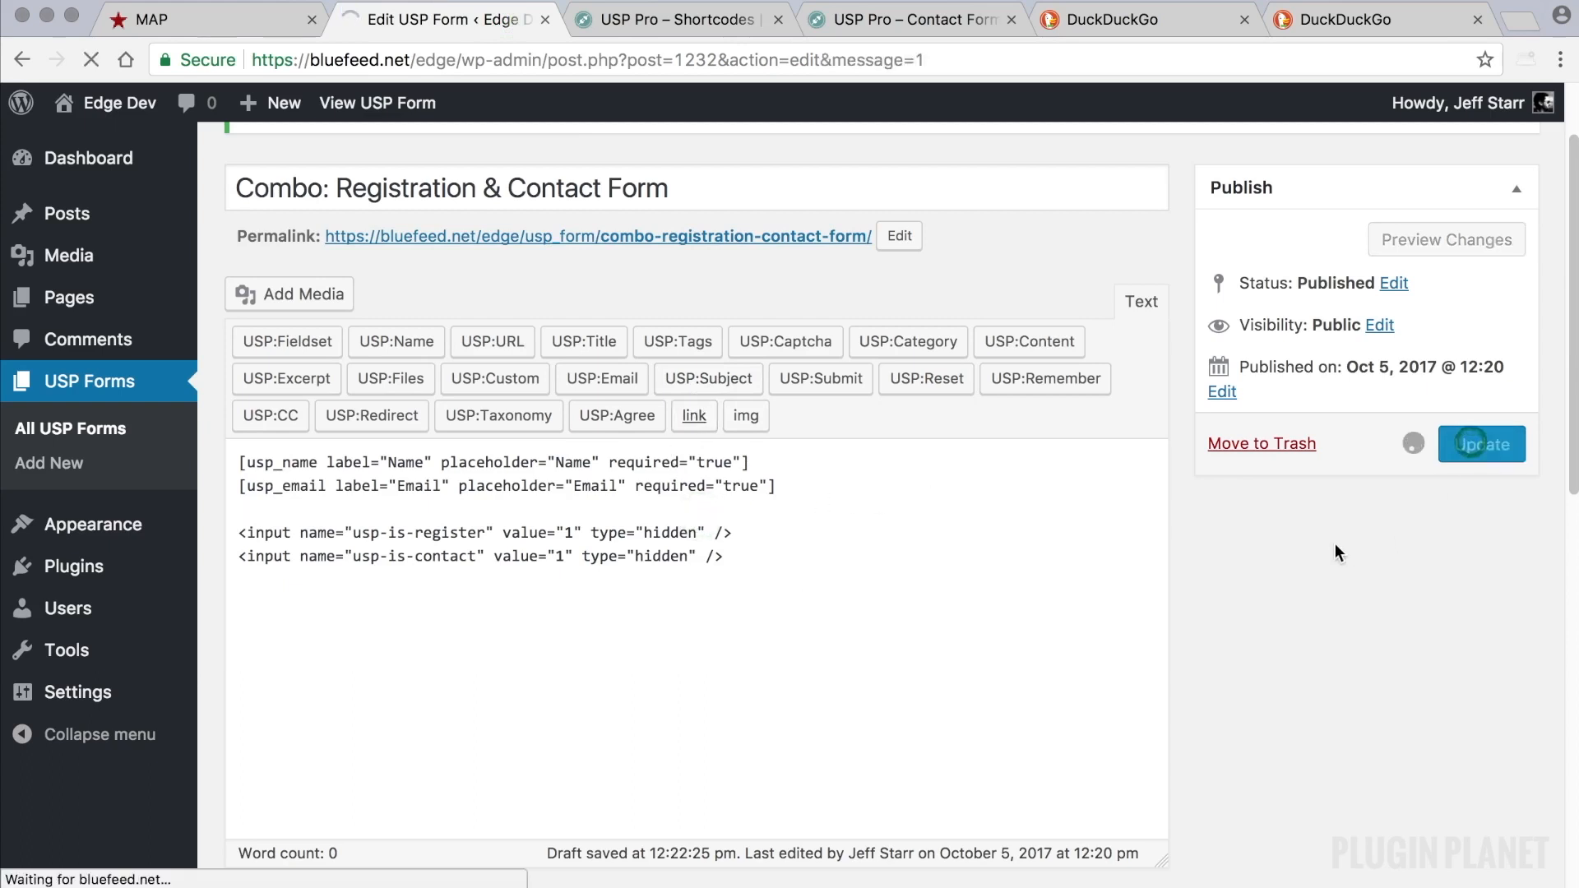
{"action": "scroll", "coordinate": [1338, 543], "scroll_direction": "down", "scroll_amount": 2}
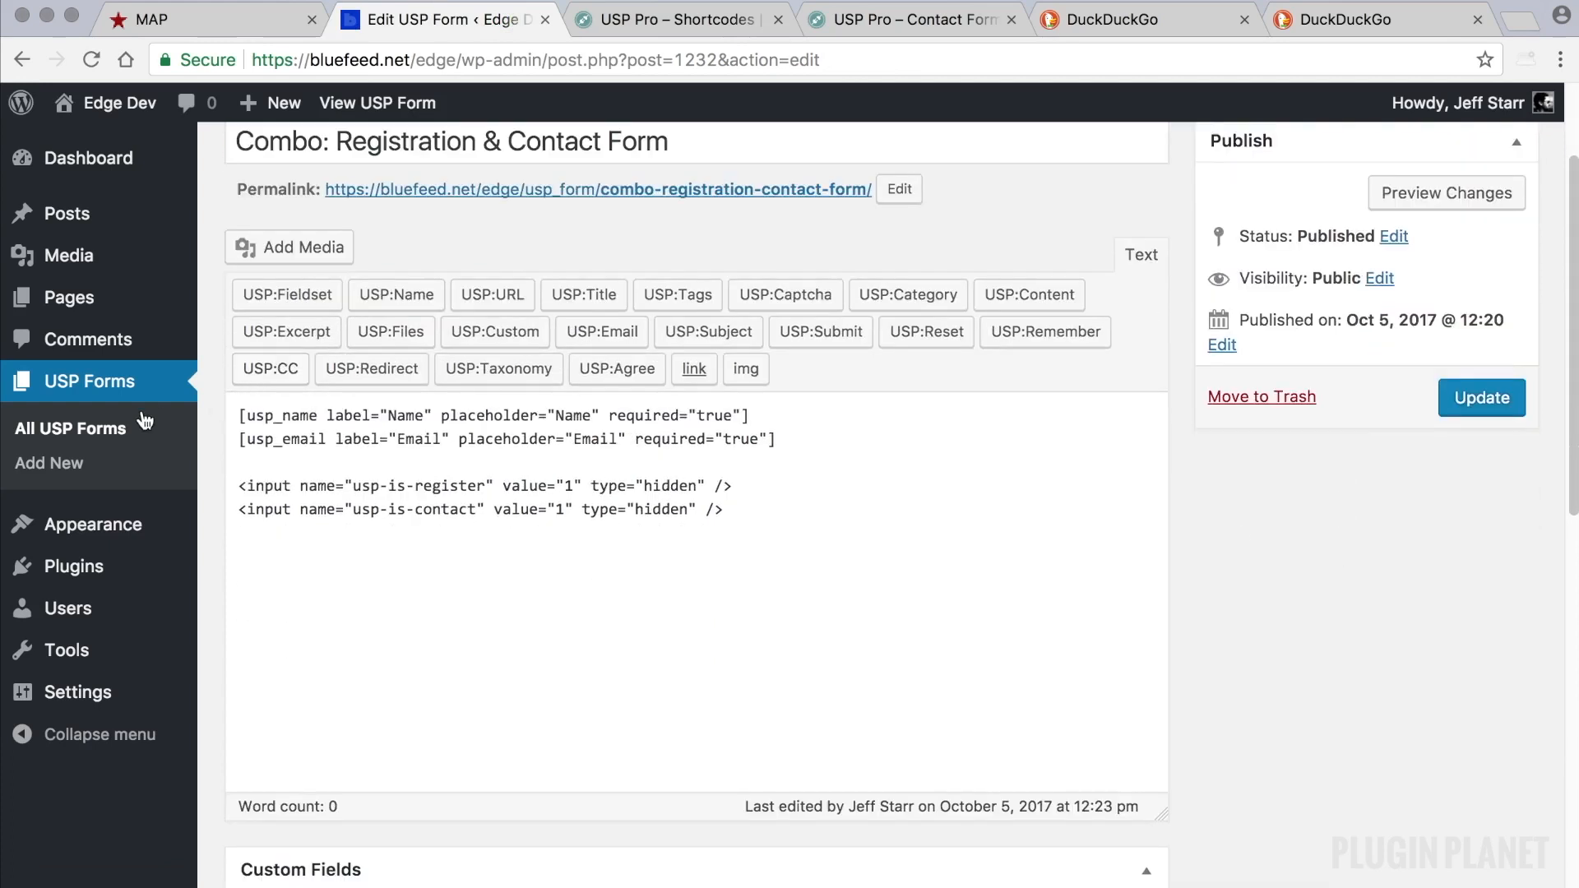
Step: Copy the shortcode [usp_form id="combo-registration-contact-form"] from the list of USP forms and open the site's list of pages
{"action": "left_click", "coordinate": [140, 433]}
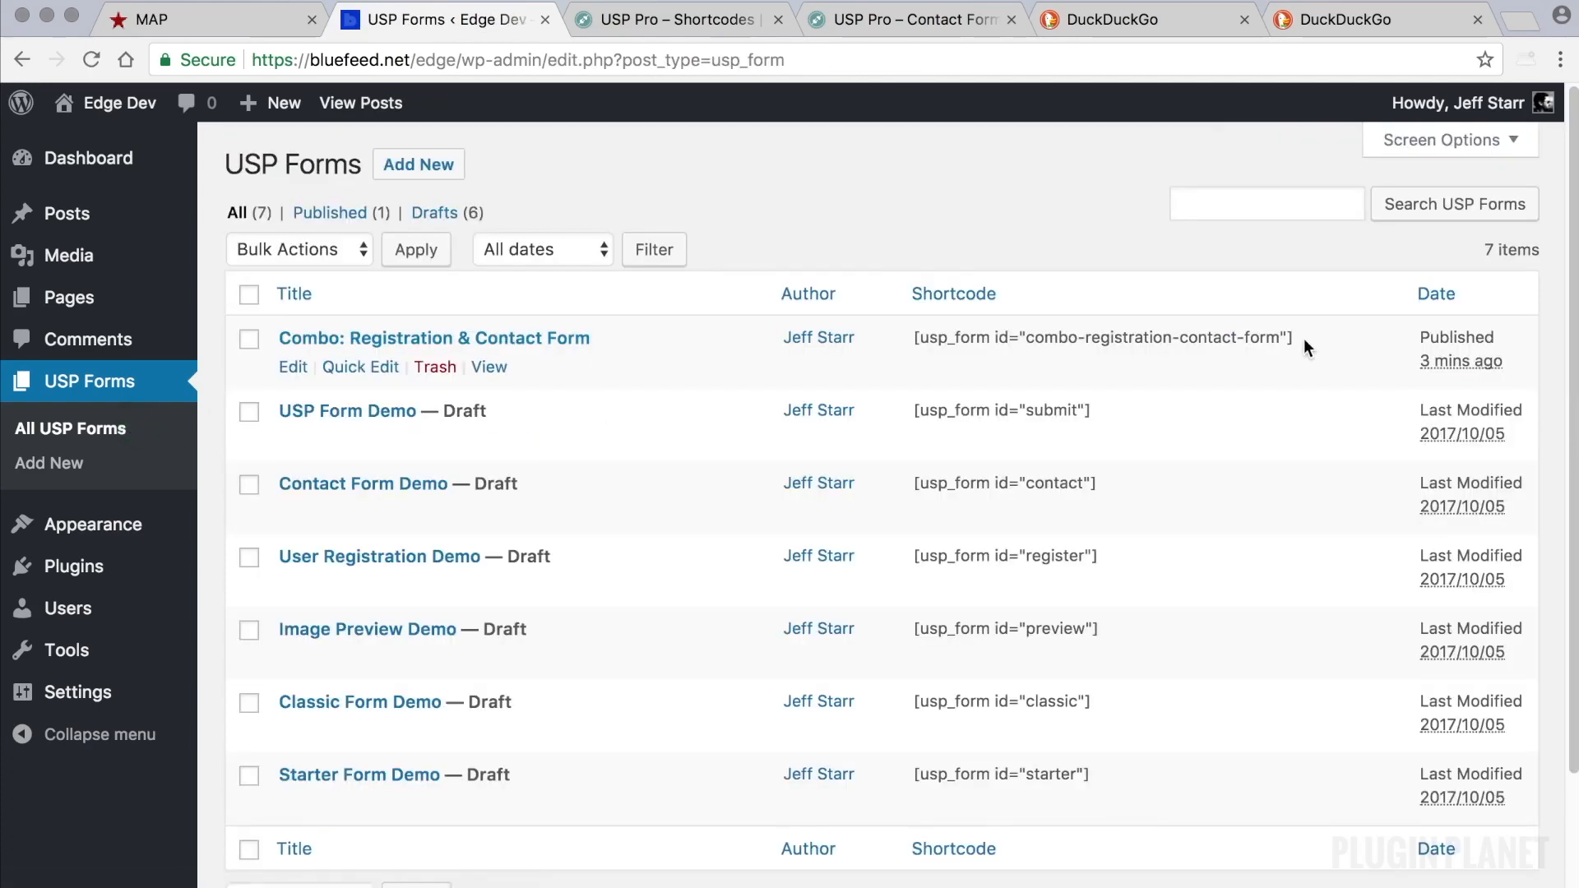
{"action": "left_click_drag", "start_coordinate": [1313, 338], "coordinate": [901, 338]}
{"action": "key", "text": "super+c"}
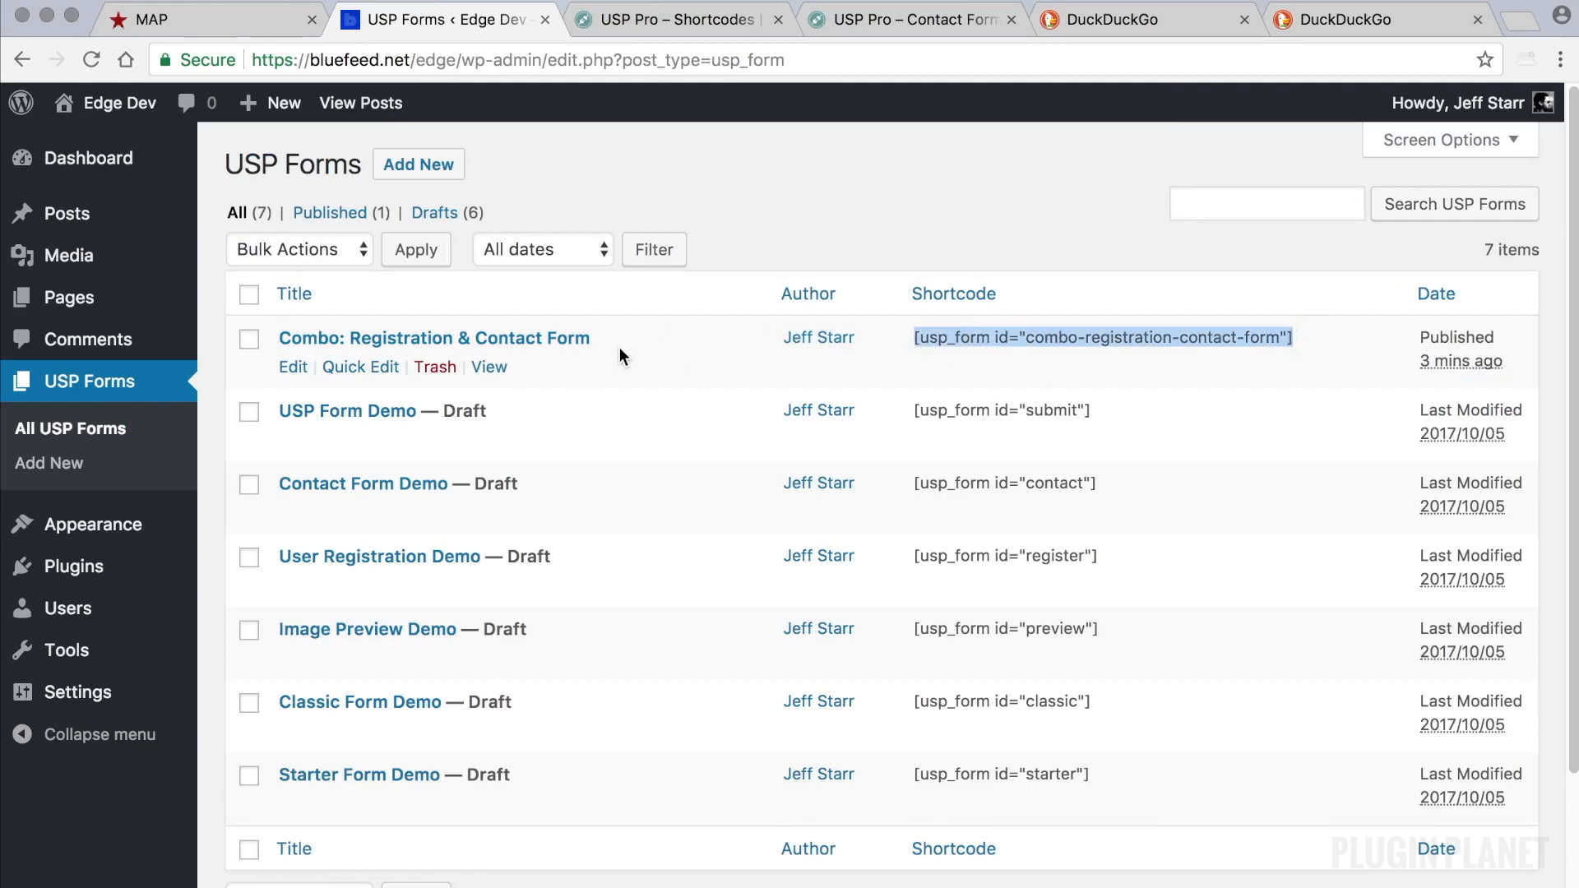
{"action": "left_click", "coordinate": [97, 304]}
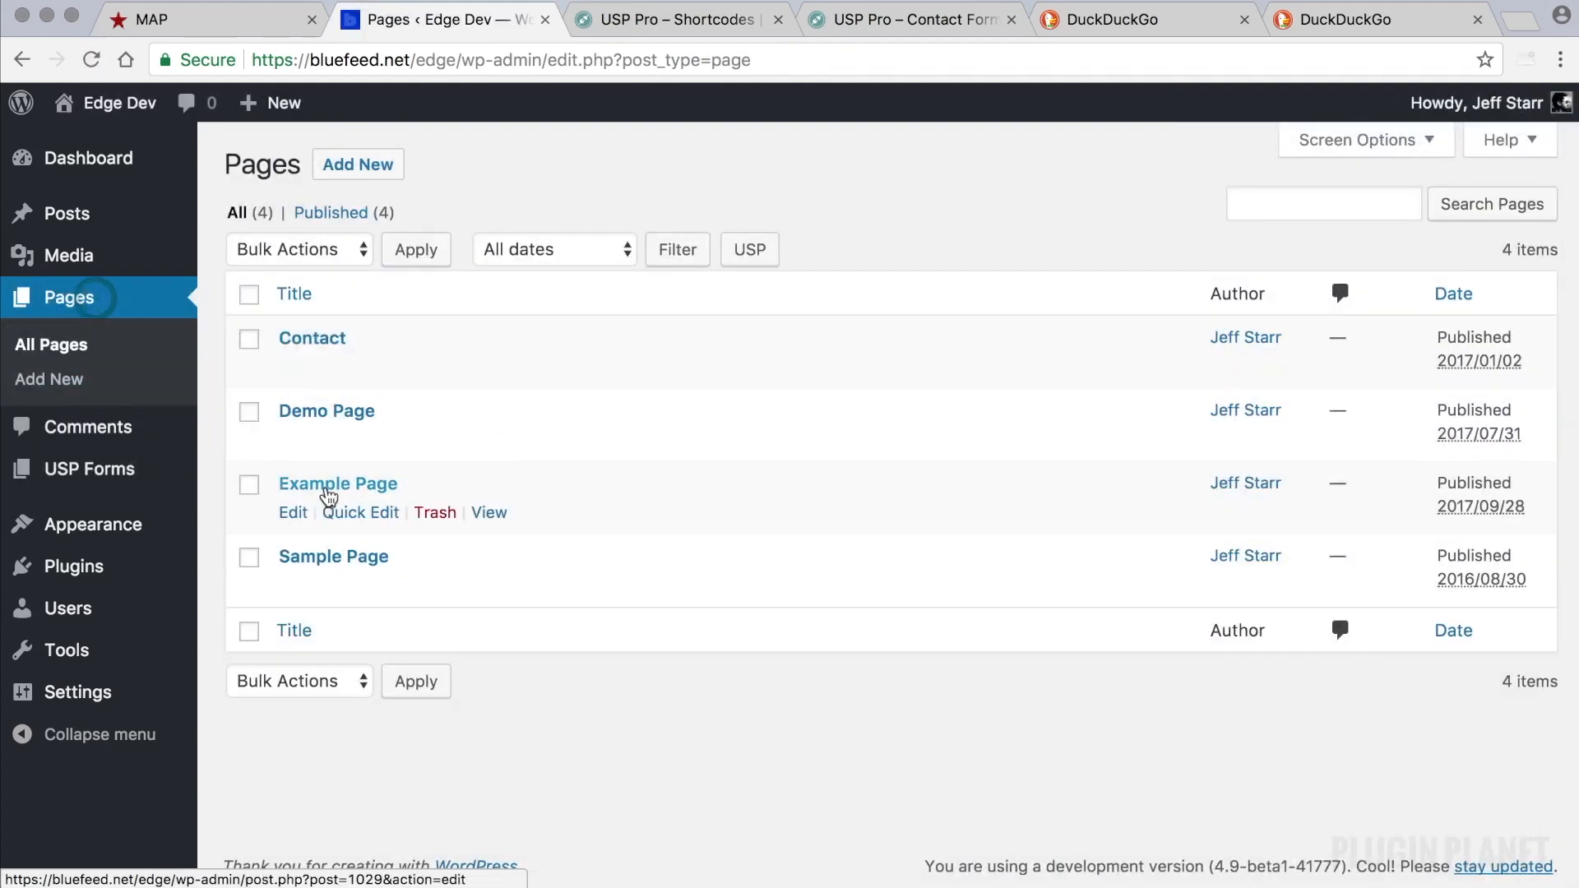
Step: Paste the combo form shortcode into the Example Page's content, remove the whitespace in front of it and update the page
{"action": "left_click", "coordinate": [327, 487]}
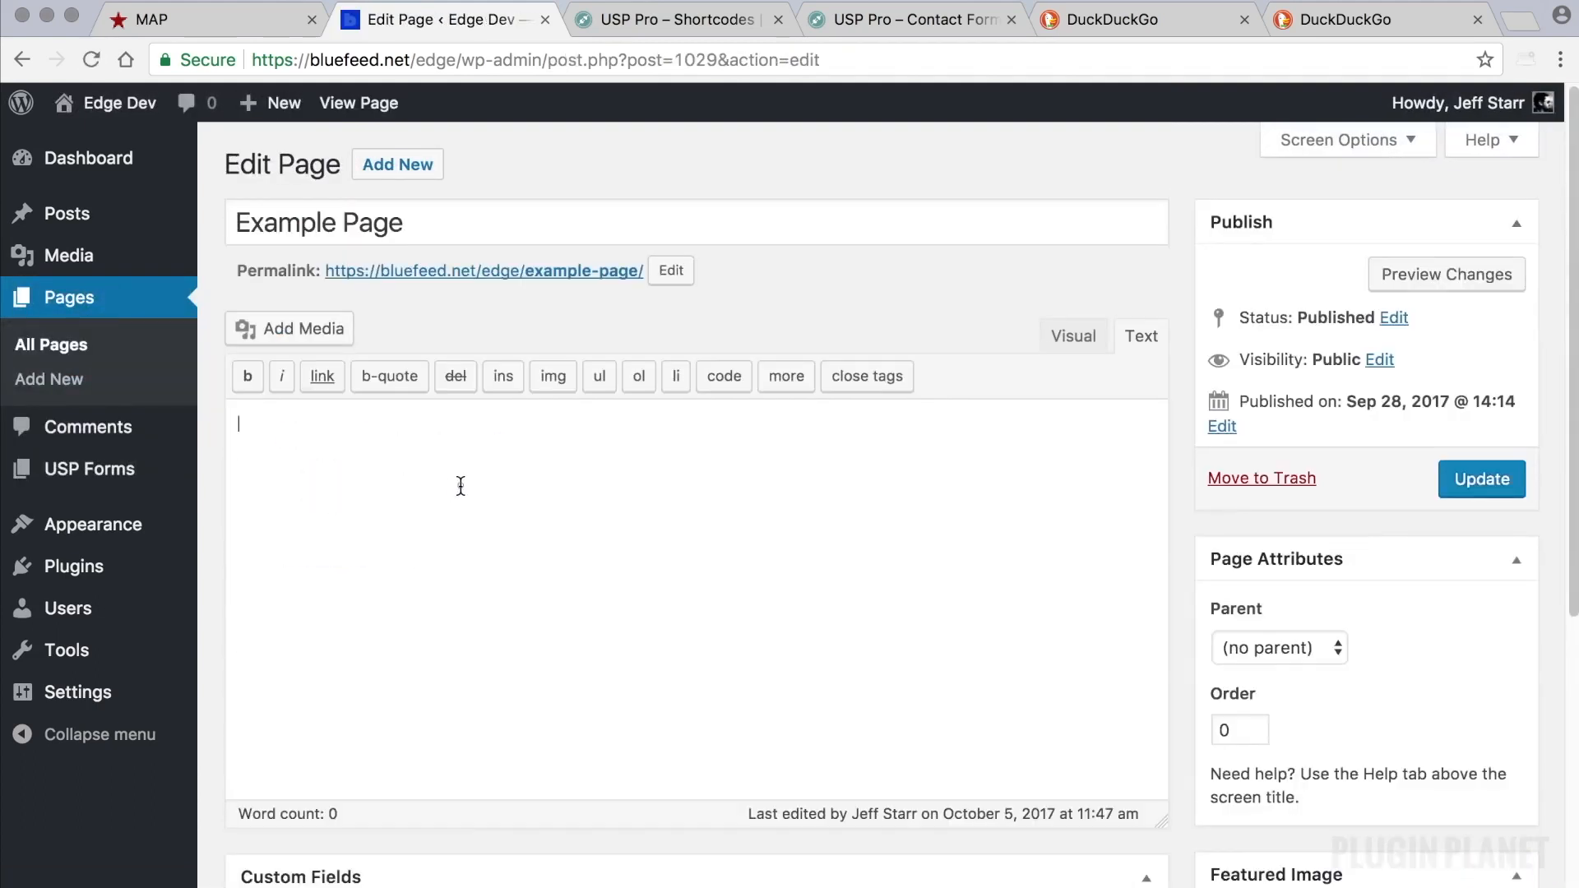
{"action": "key", "text": "super+v"}
{"action": "left_click", "coordinate": [304, 423]}
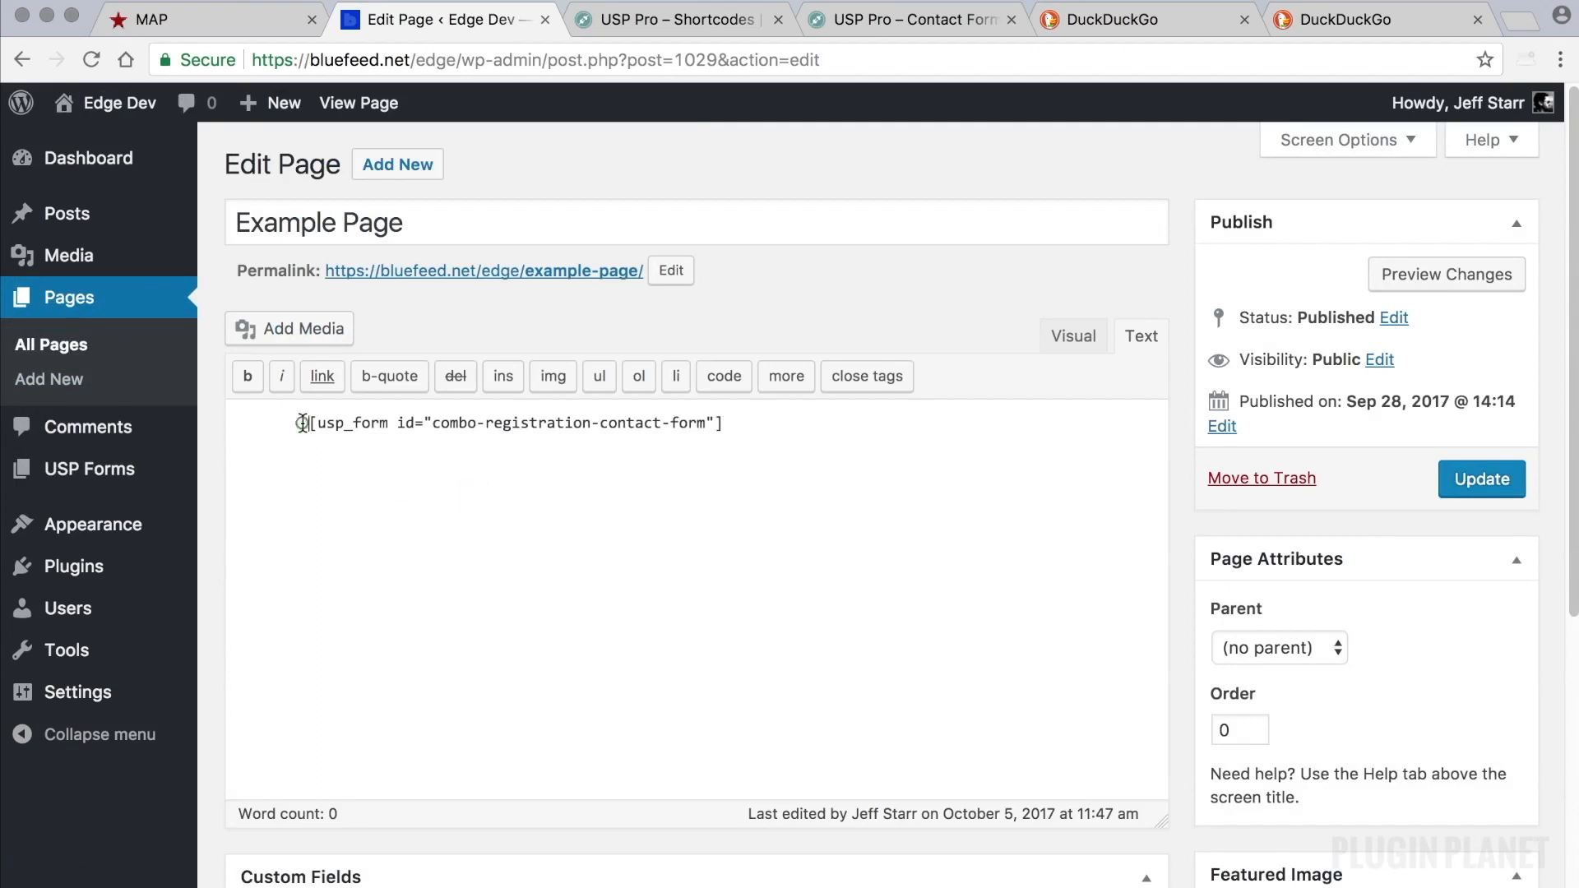
{"action": "key", "text": "BackSpace"}
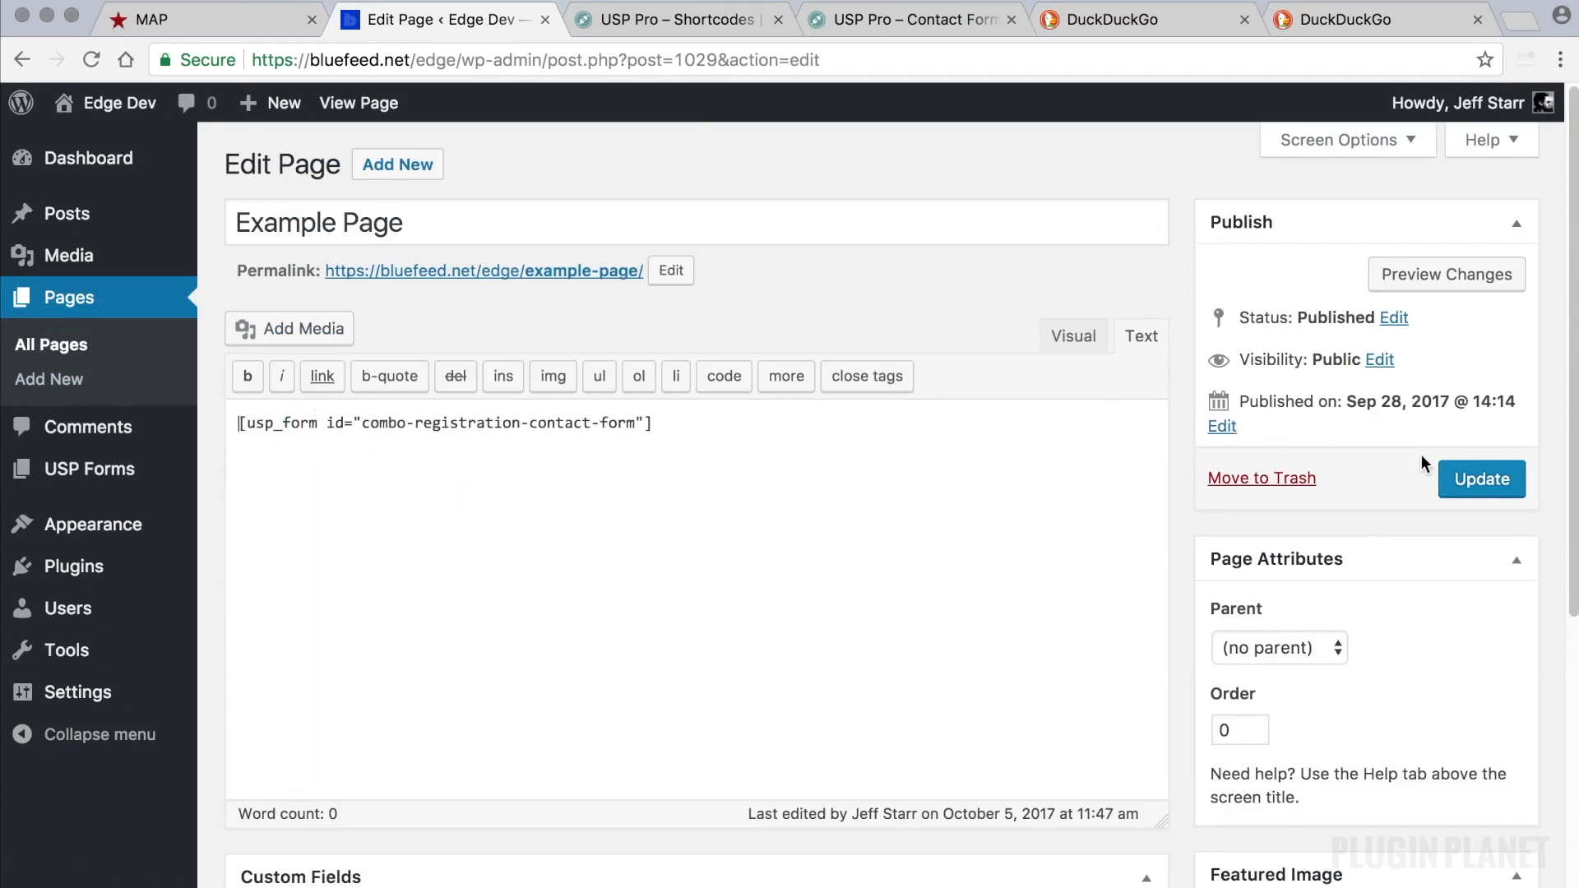
{"action": "left_click", "coordinate": [1489, 481]}
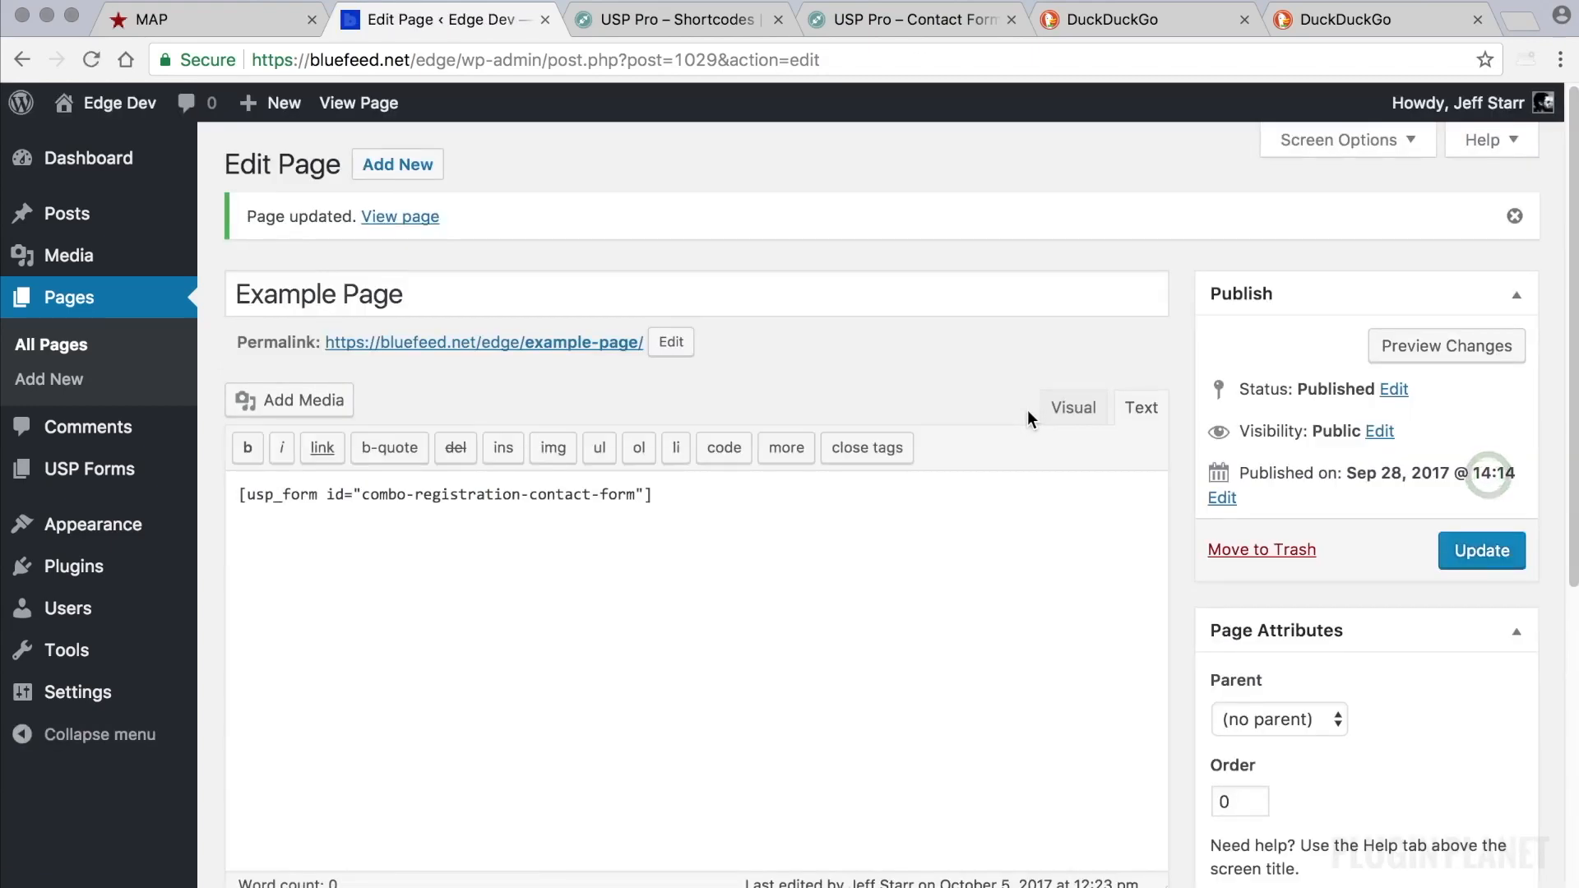
Step: Open the updated Example Page in a new tab and bring its form into view
{"action": "scroll", "coordinate": [1026, 410], "scroll_direction": "up", "scroll_amount": 2}
{"action": "right_click", "coordinate": [427, 215]}
{"action": "left_click", "coordinate": [445, 219]}
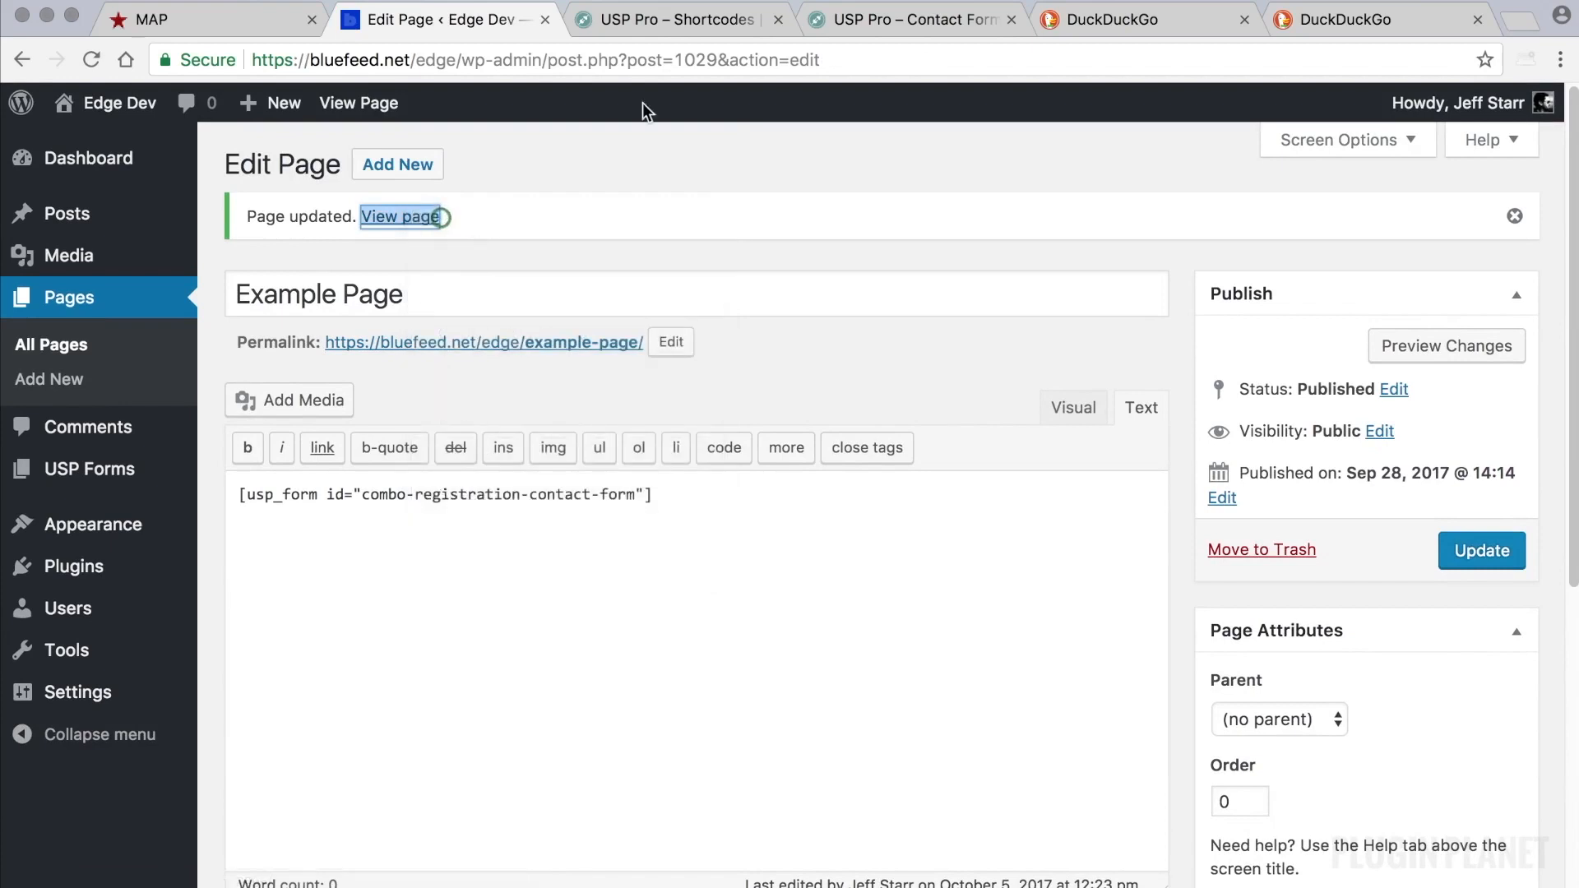
{"action": "left_click", "coordinate": [608, 23]}
{"action": "scroll", "coordinate": [841, 381], "scroll_direction": "down", "scroll_amount": 3}
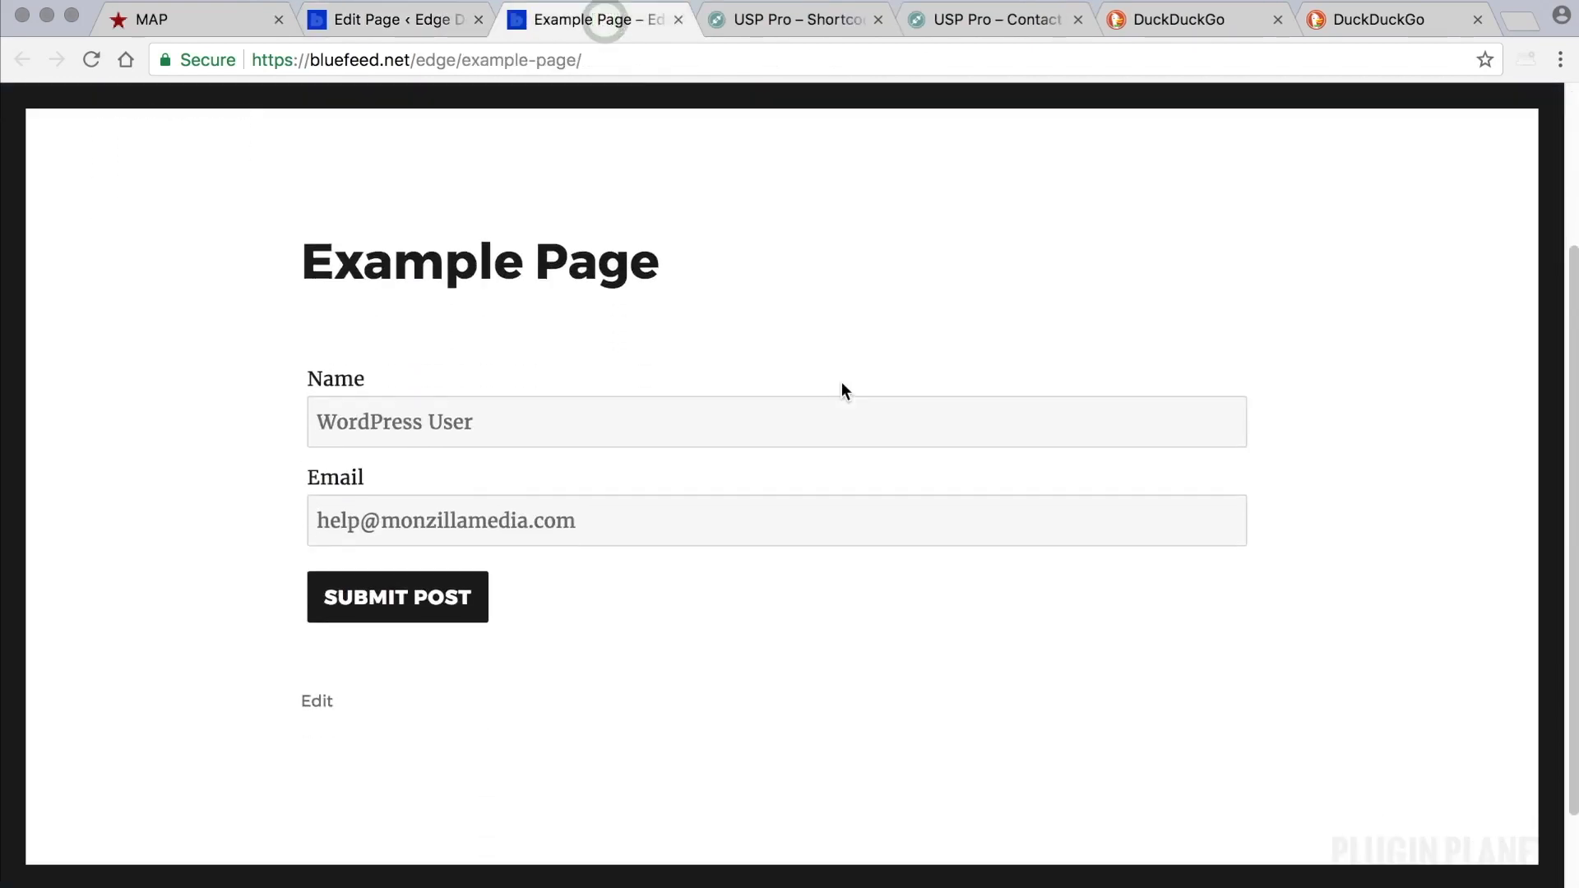
Step: Examine the prefilled values in the Name and Email fields of the form on the Example Page
{"action": "left_click", "coordinate": [494, 421]}
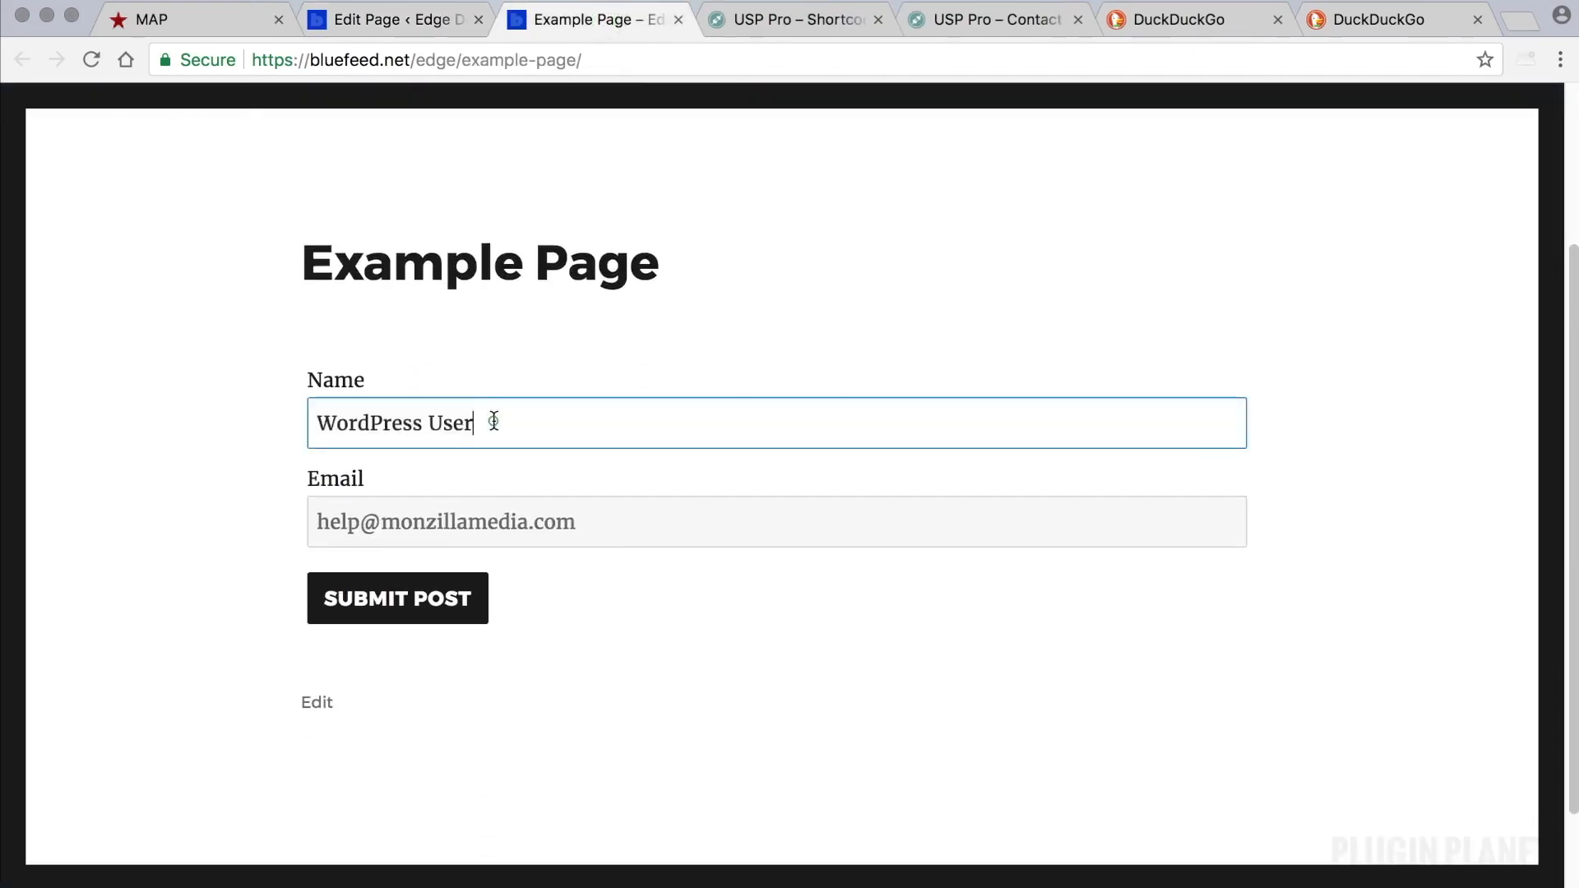
{"action": "left_click", "coordinate": [600, 513]}
{"action": "left_click", "coordinate": [573, 423]}
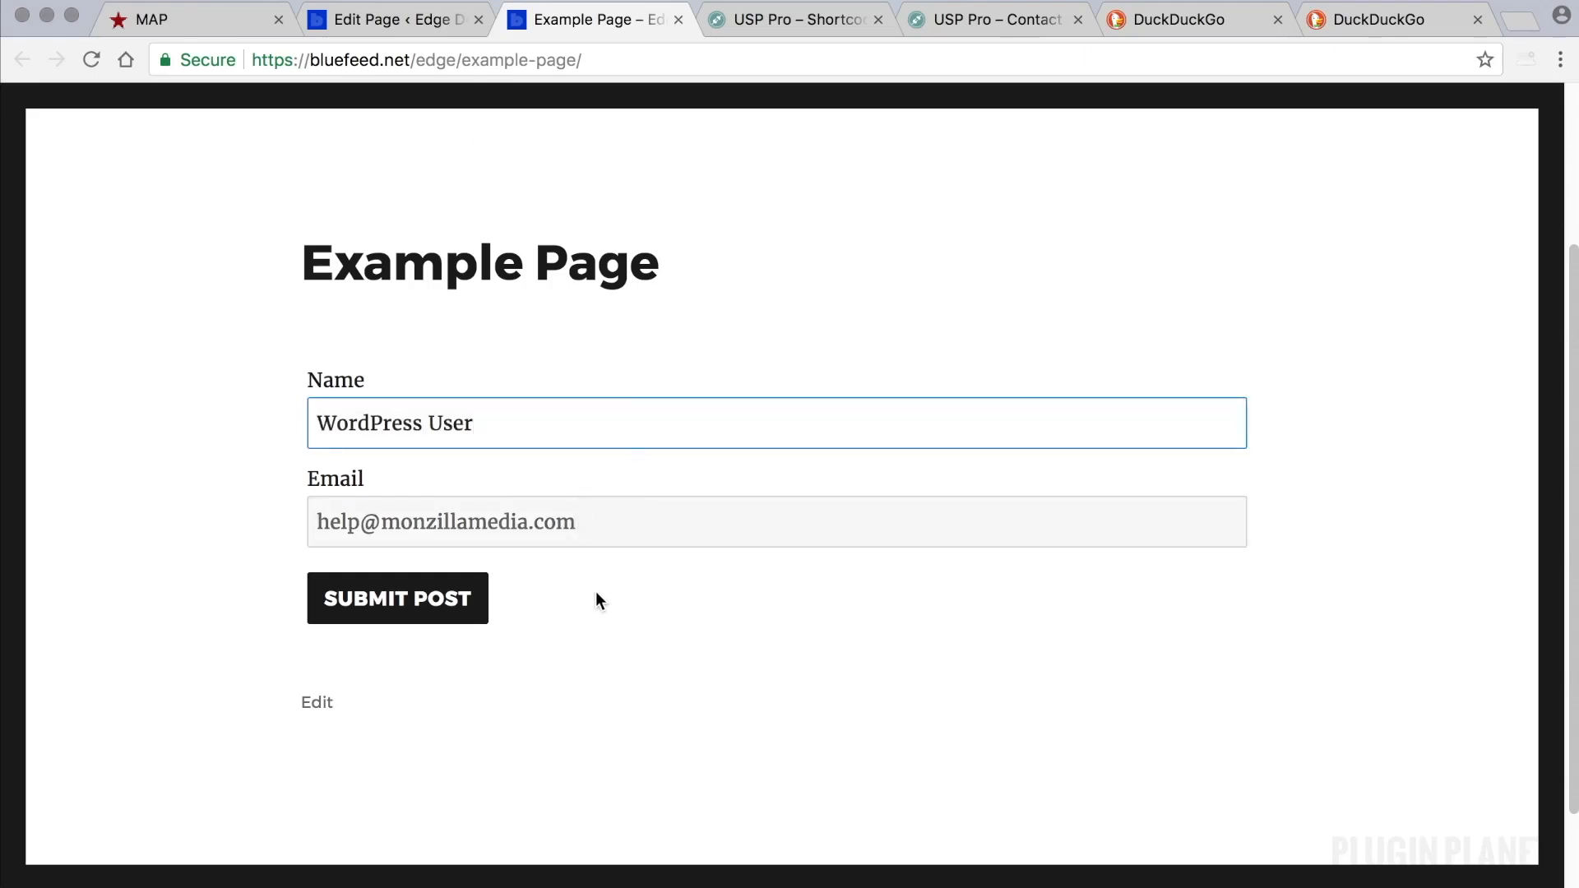
{"action": "left_click", "coordinate": [621, 527]}
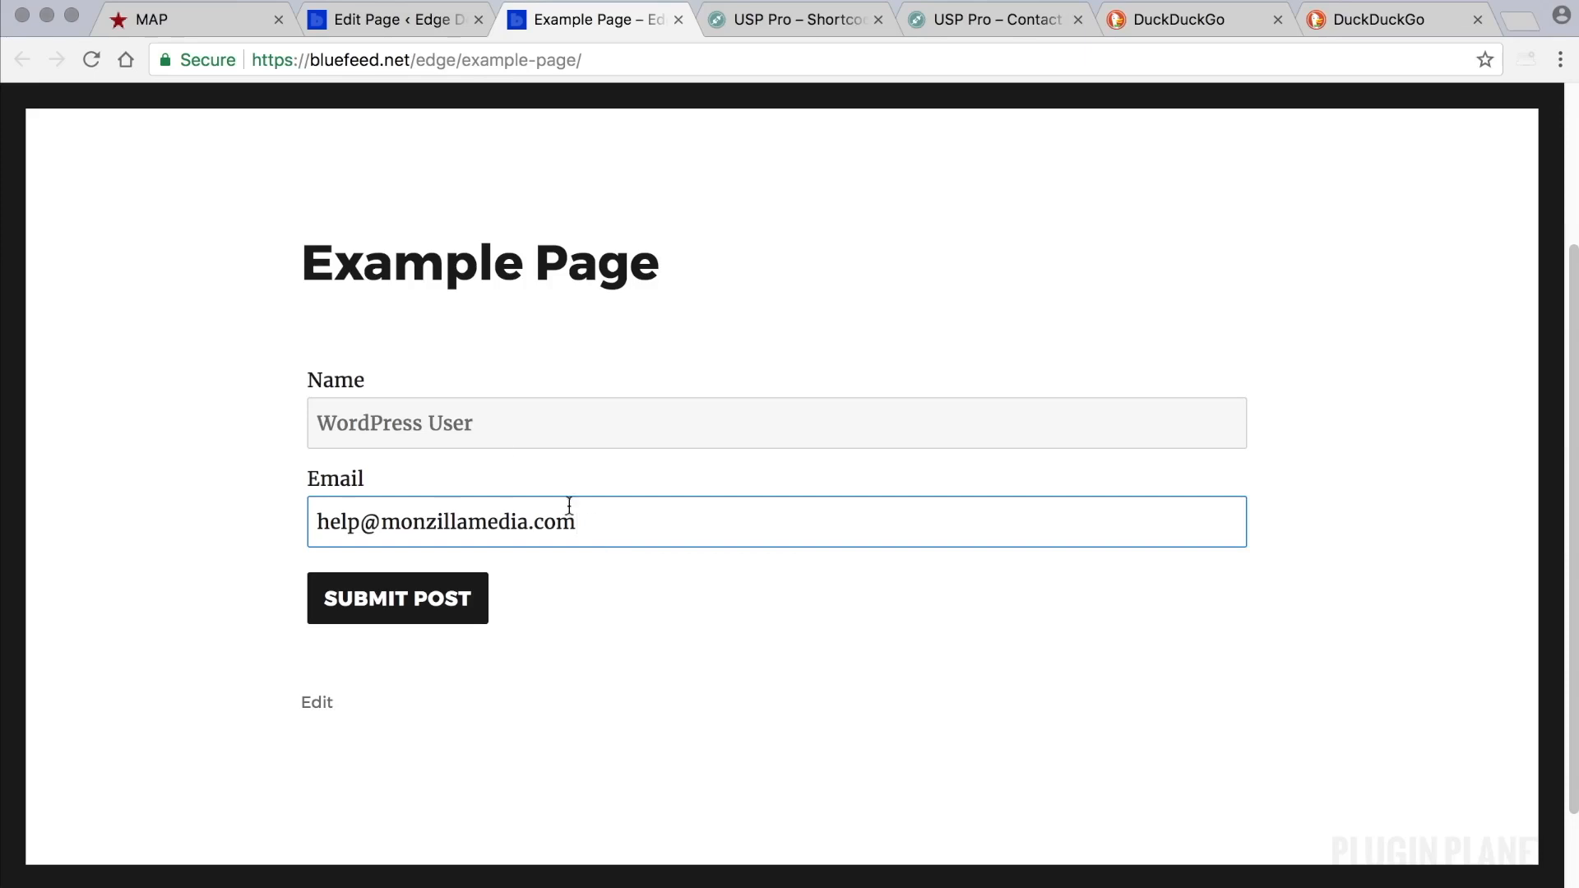
{"action": "left_click", "coordinate": [491, 422]}
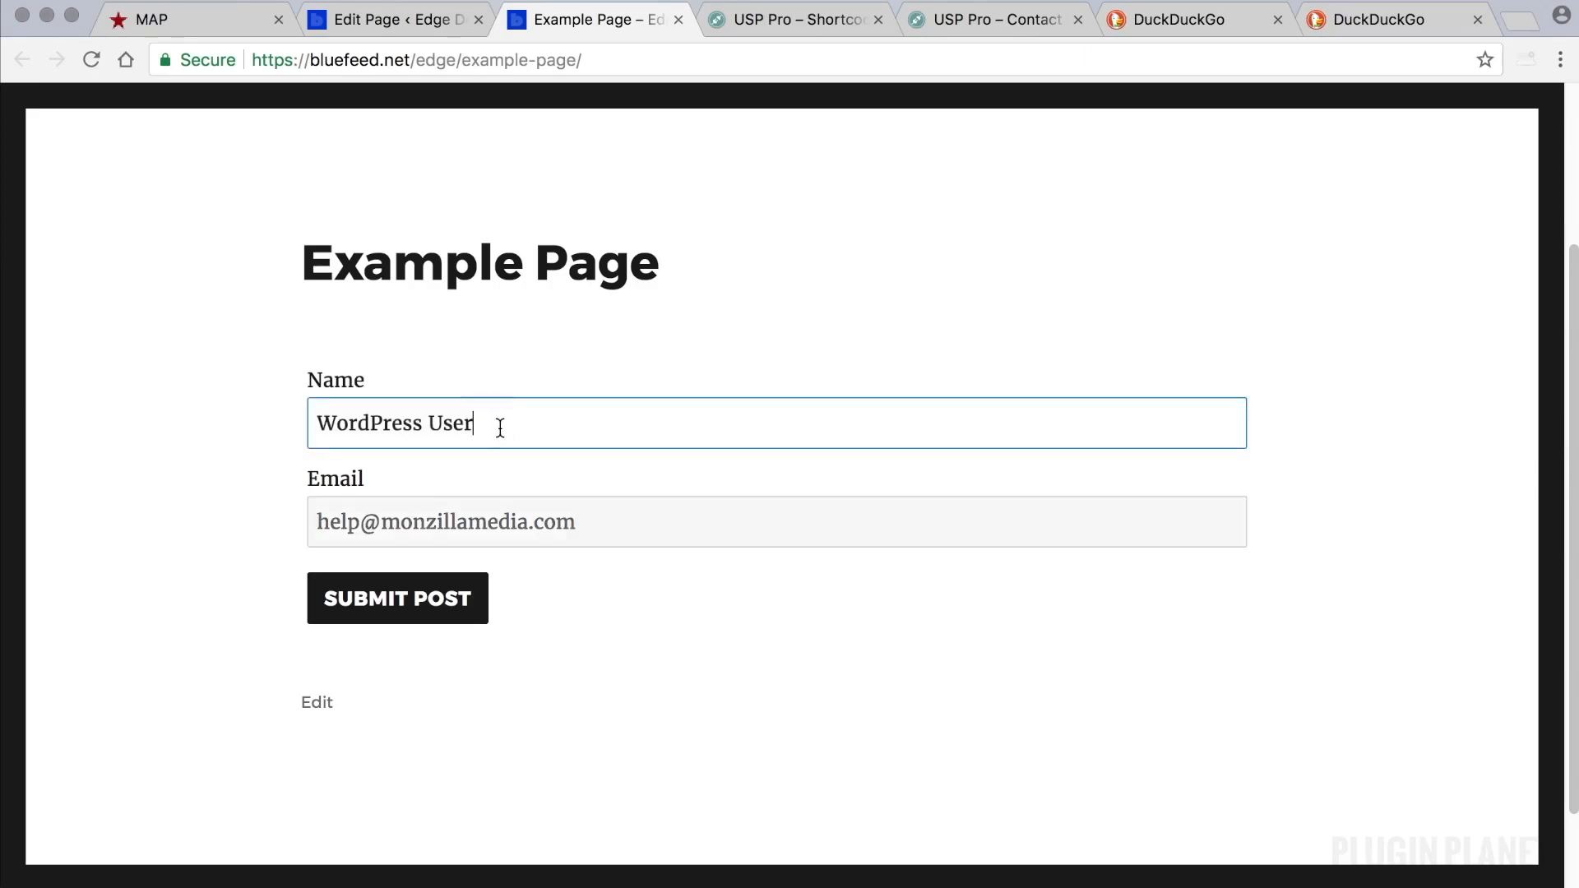
{"action": "left_click", "coordinate": [757, 298]}
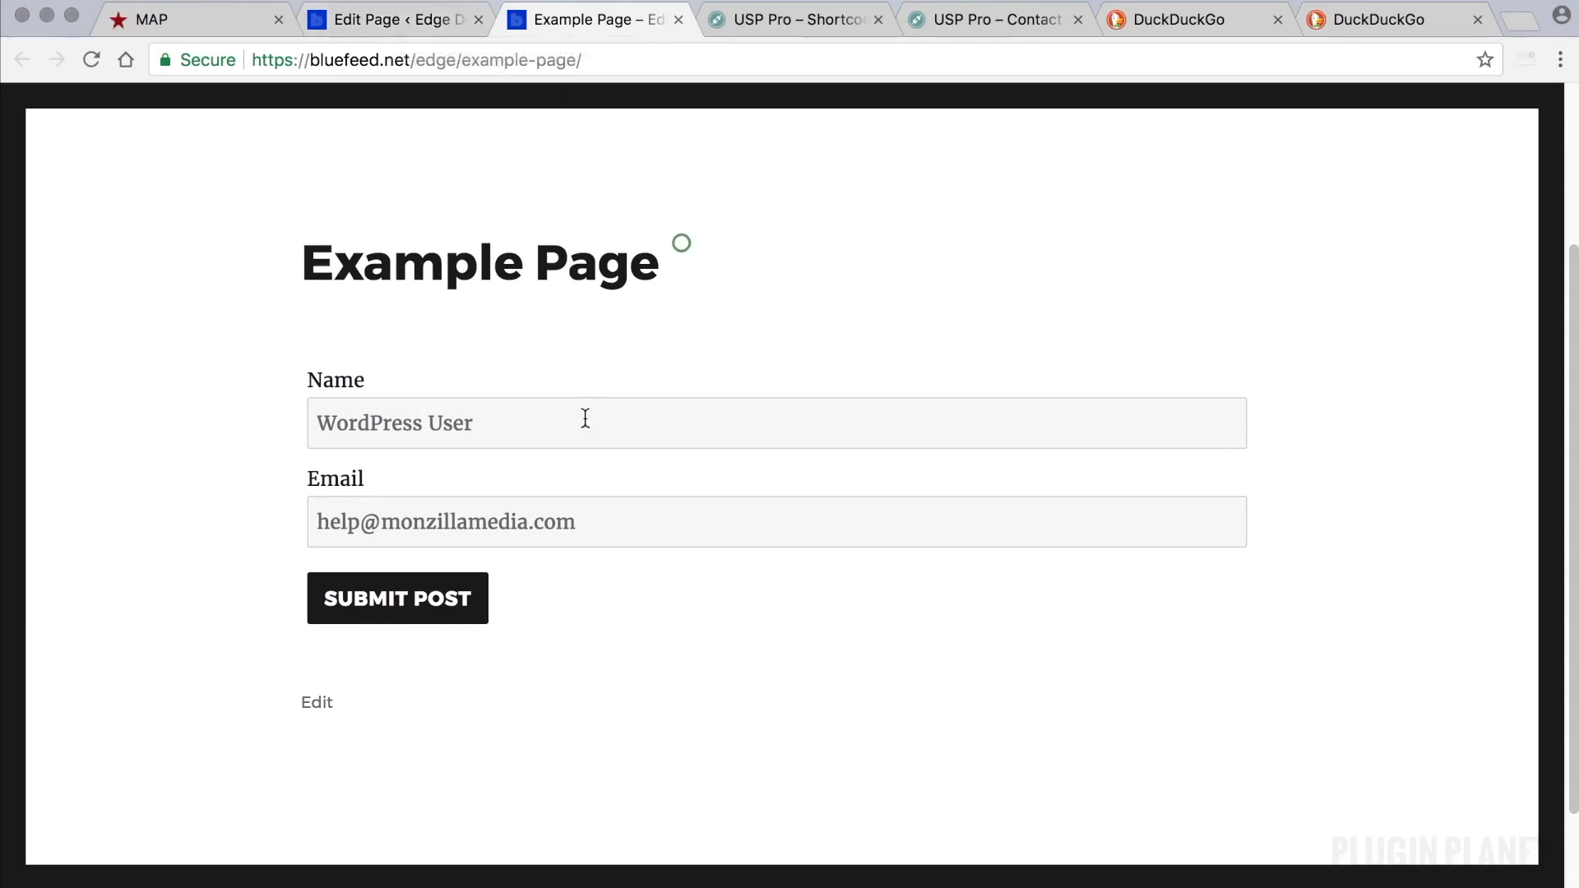
{"action": "triple_click", "coordinate": [548, 417]}
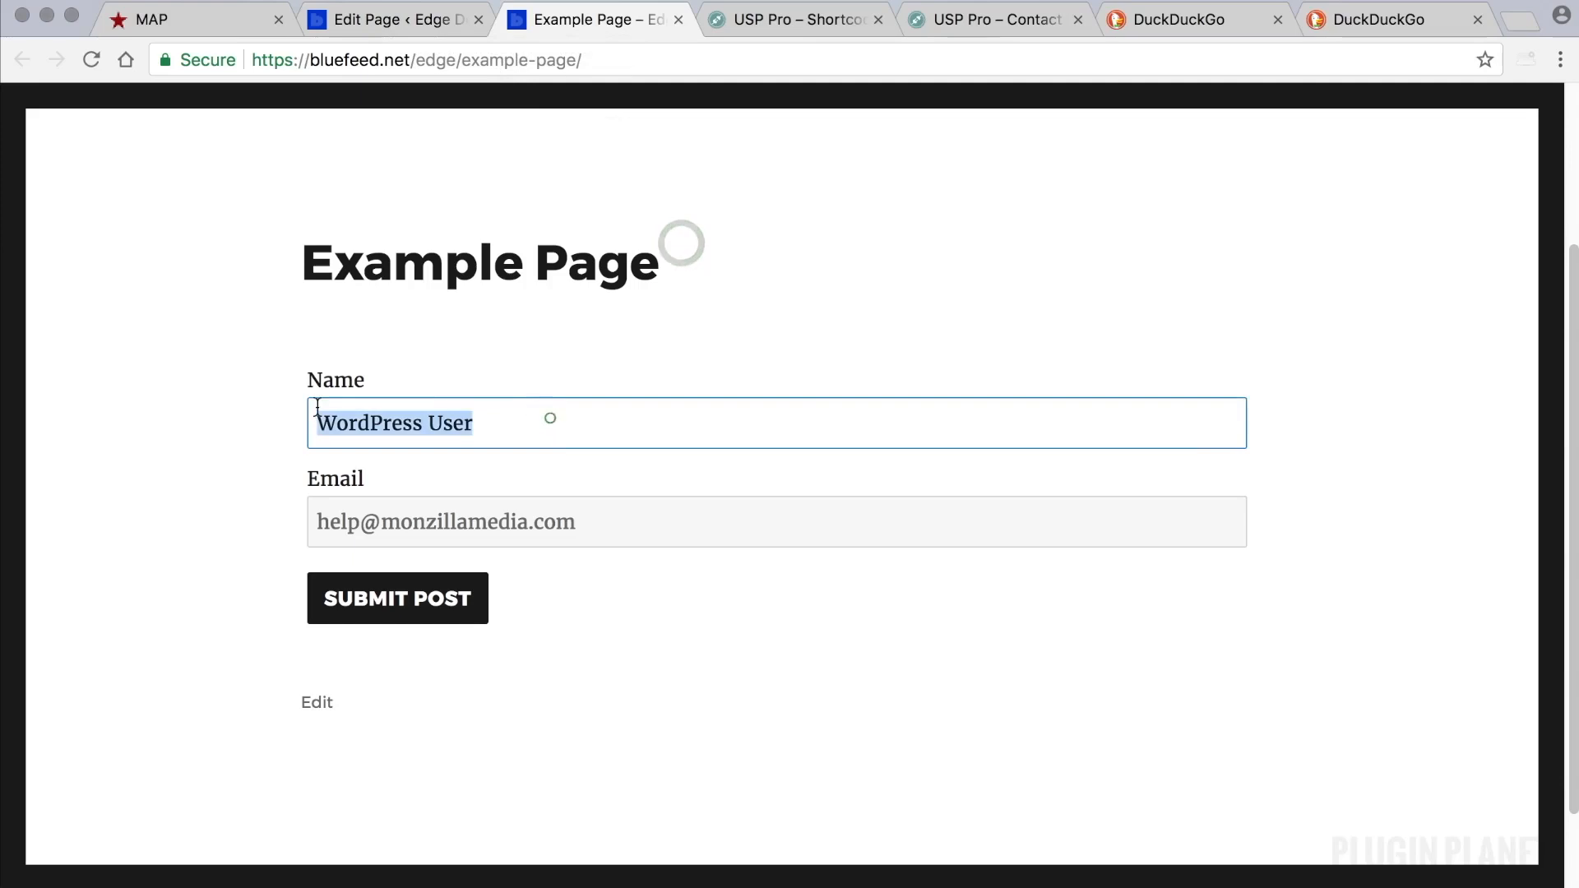
{"action": "triple_click", "coordinate": [612, 528]}
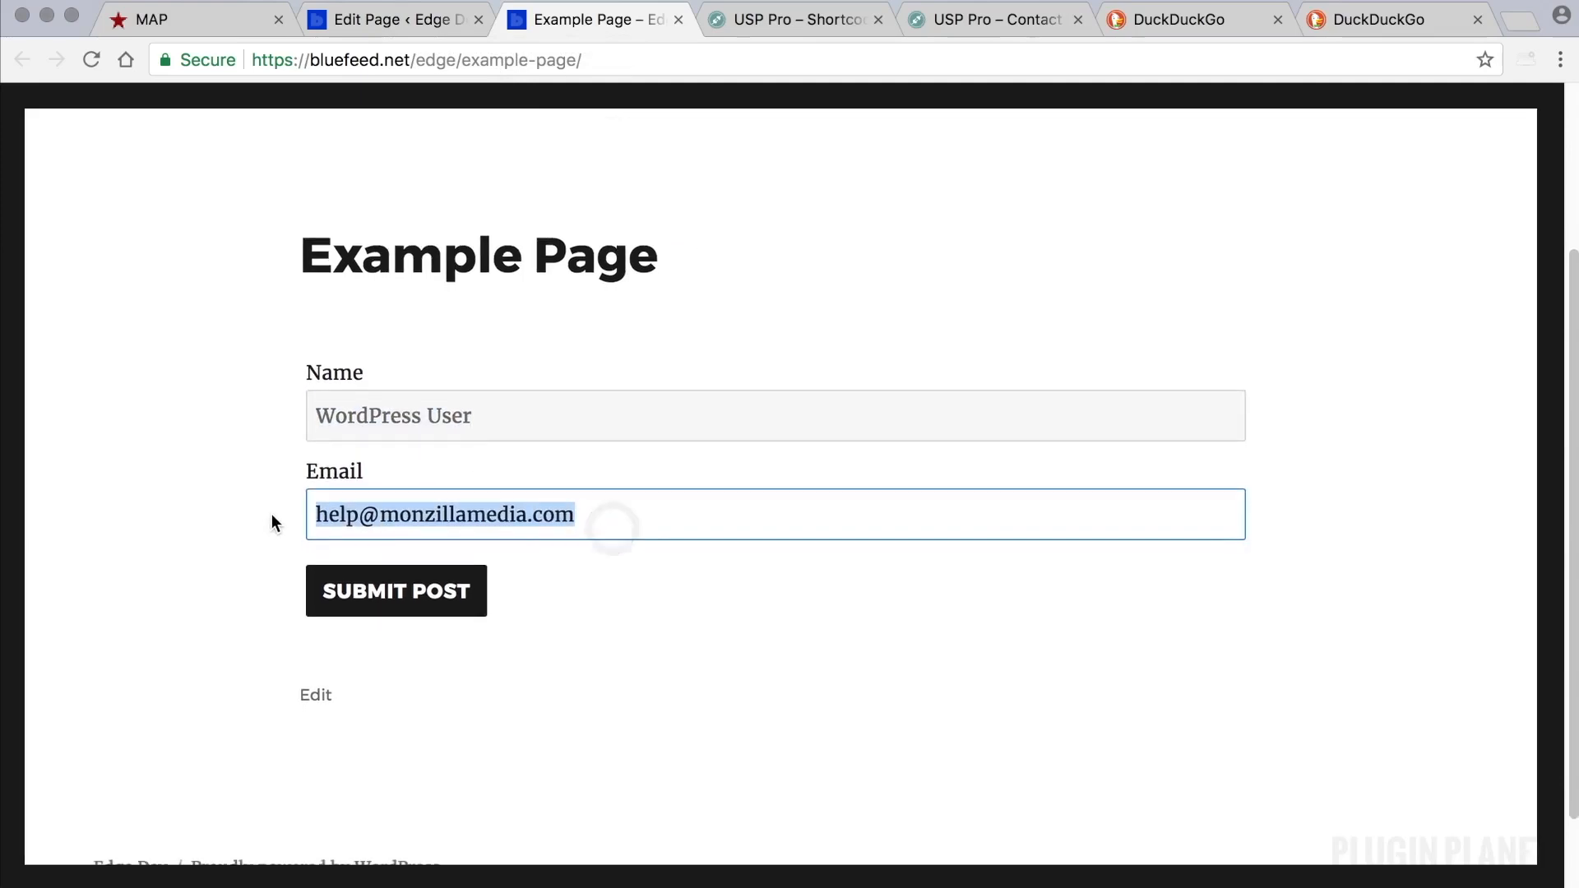
{"action": "scroll", "coordinate": [521, 416], "scroll_direction": "down", "scroll_amount": 1}
{"action": "triple_click", "coordinate": [515, 408]}
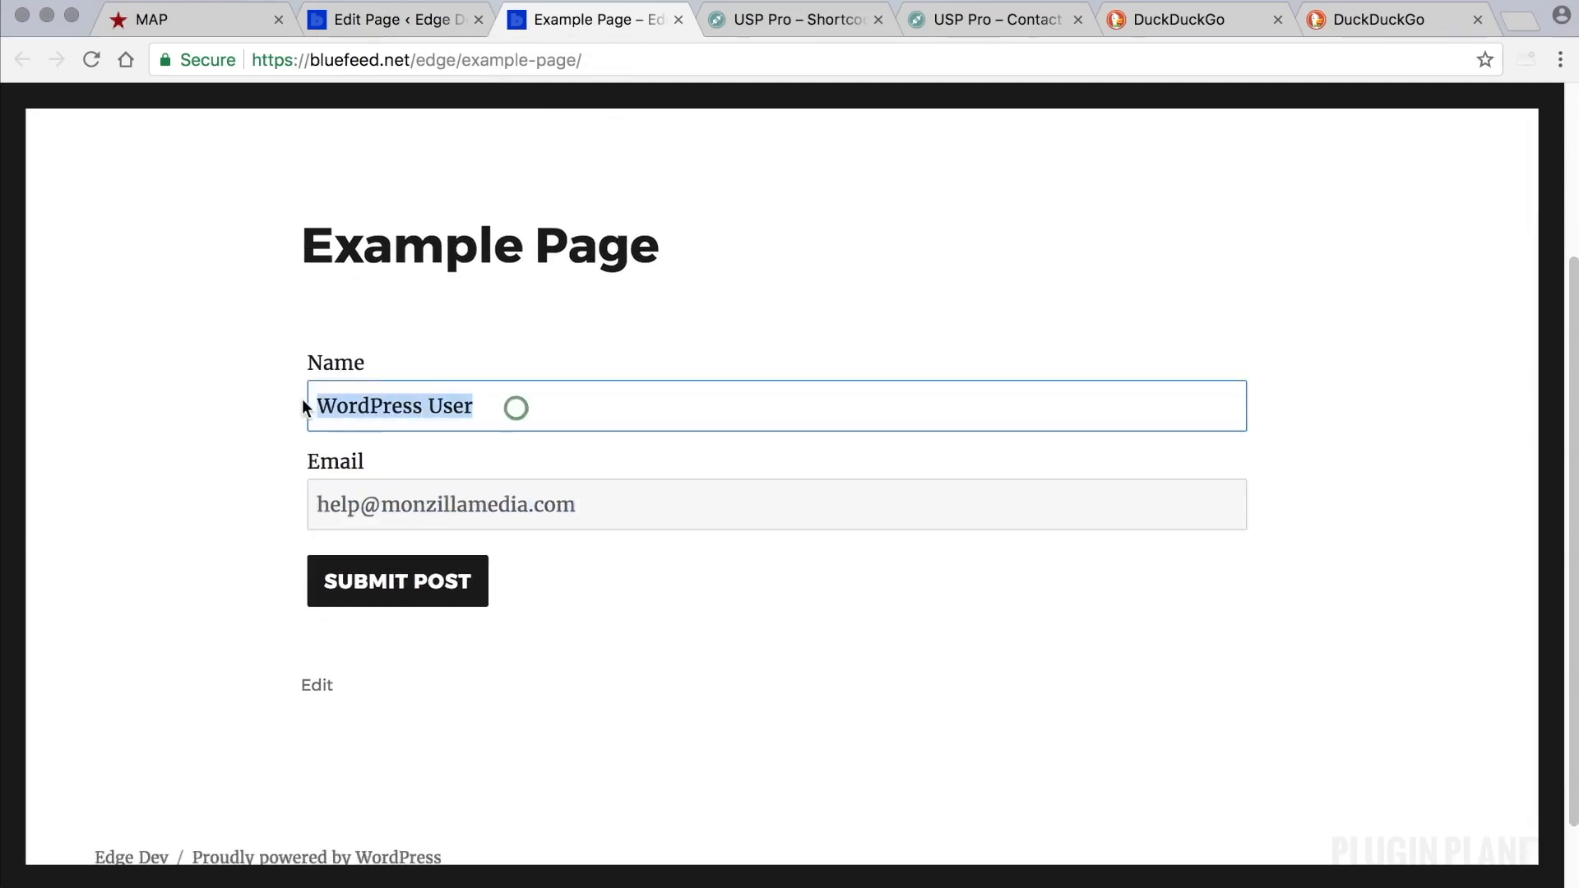
{"action": "scroll", "coordinate": [321, 403], "scroll_direction": "down", "scroll_amount": 1}
{"action": "triple_click", "coordinate": [489, 382]}
{"action": "scroll", "coordinate": [212, 367], "scroll_direction": "down", "scroll_amount": 1}
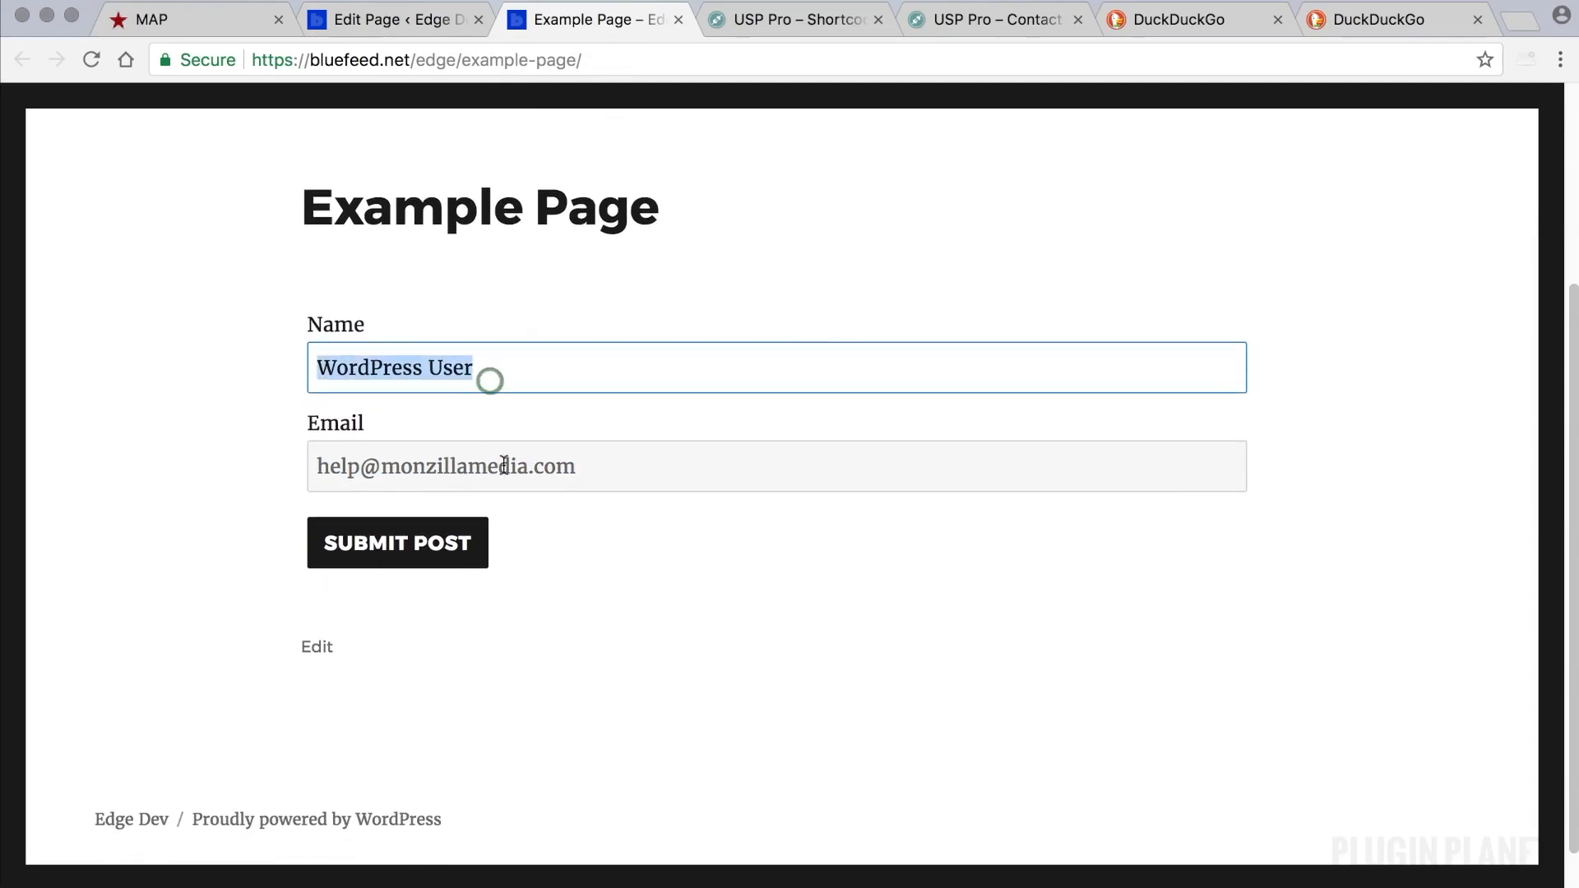
{"action": "left_click_drag", "start_coordinate": [587, 465], "coordinate": [279, 450]}
{"action": "scroll", "coordinate": [277, 451], "scroll_direction": "down", "scroll_amount": 1}
{"action": "left_click", "coordinate": [255, 444]}
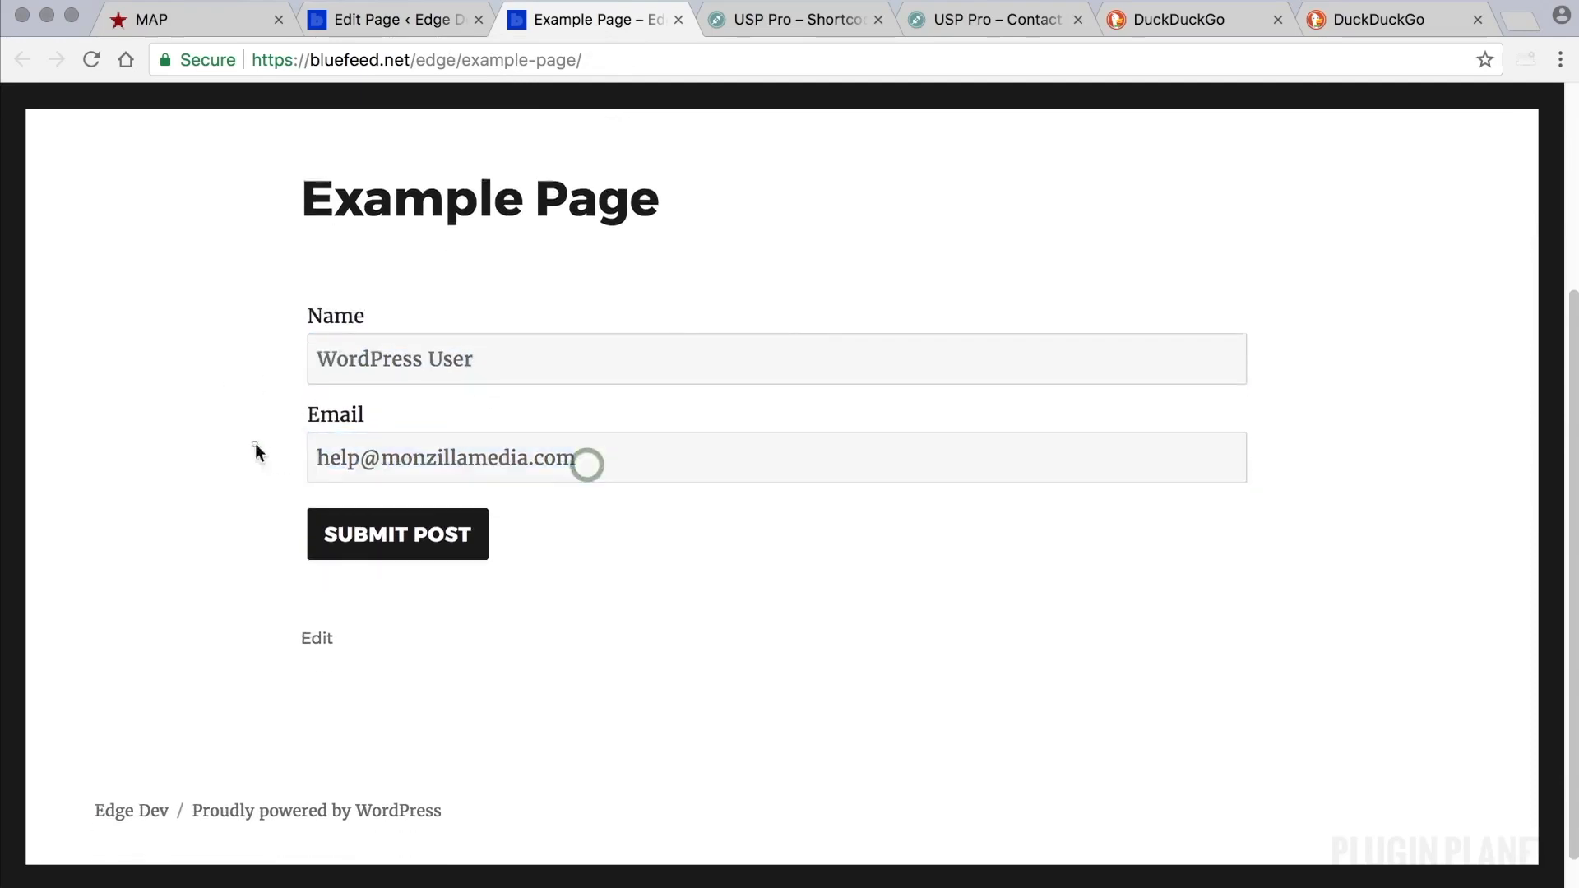
Step: Return to the WordPress admin and check the current account's username and e-mail in the list of all users
{"action": "left_click", "coordinate": [410, 19]}
{"action": "left_click", "coordinate": [109, 613]}
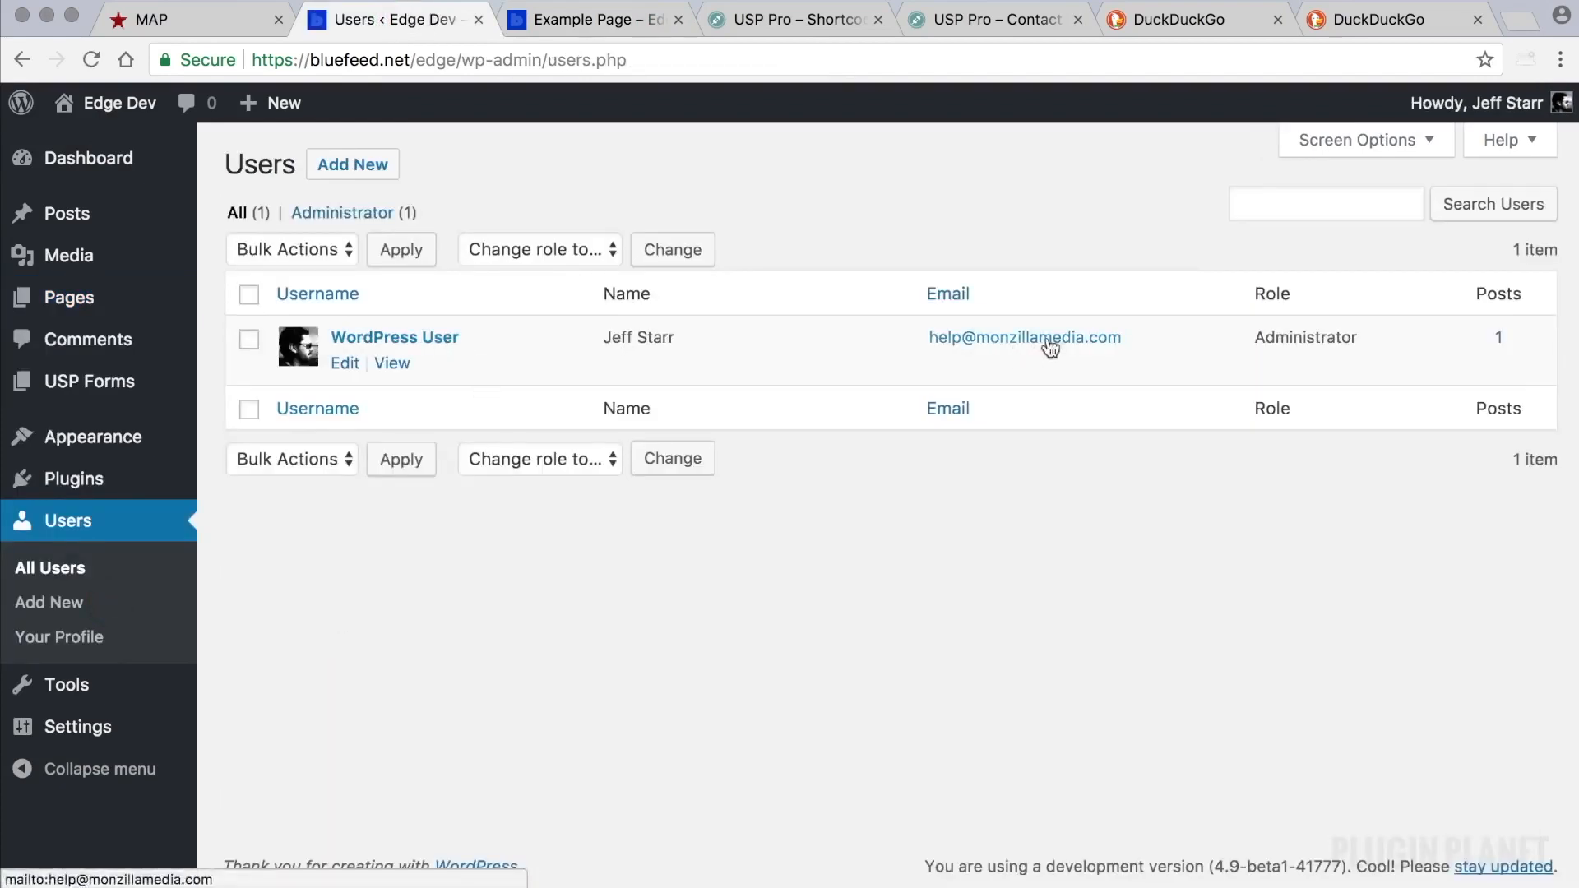
{"action": "mouse_move", "coordinate": [1493, 121]}
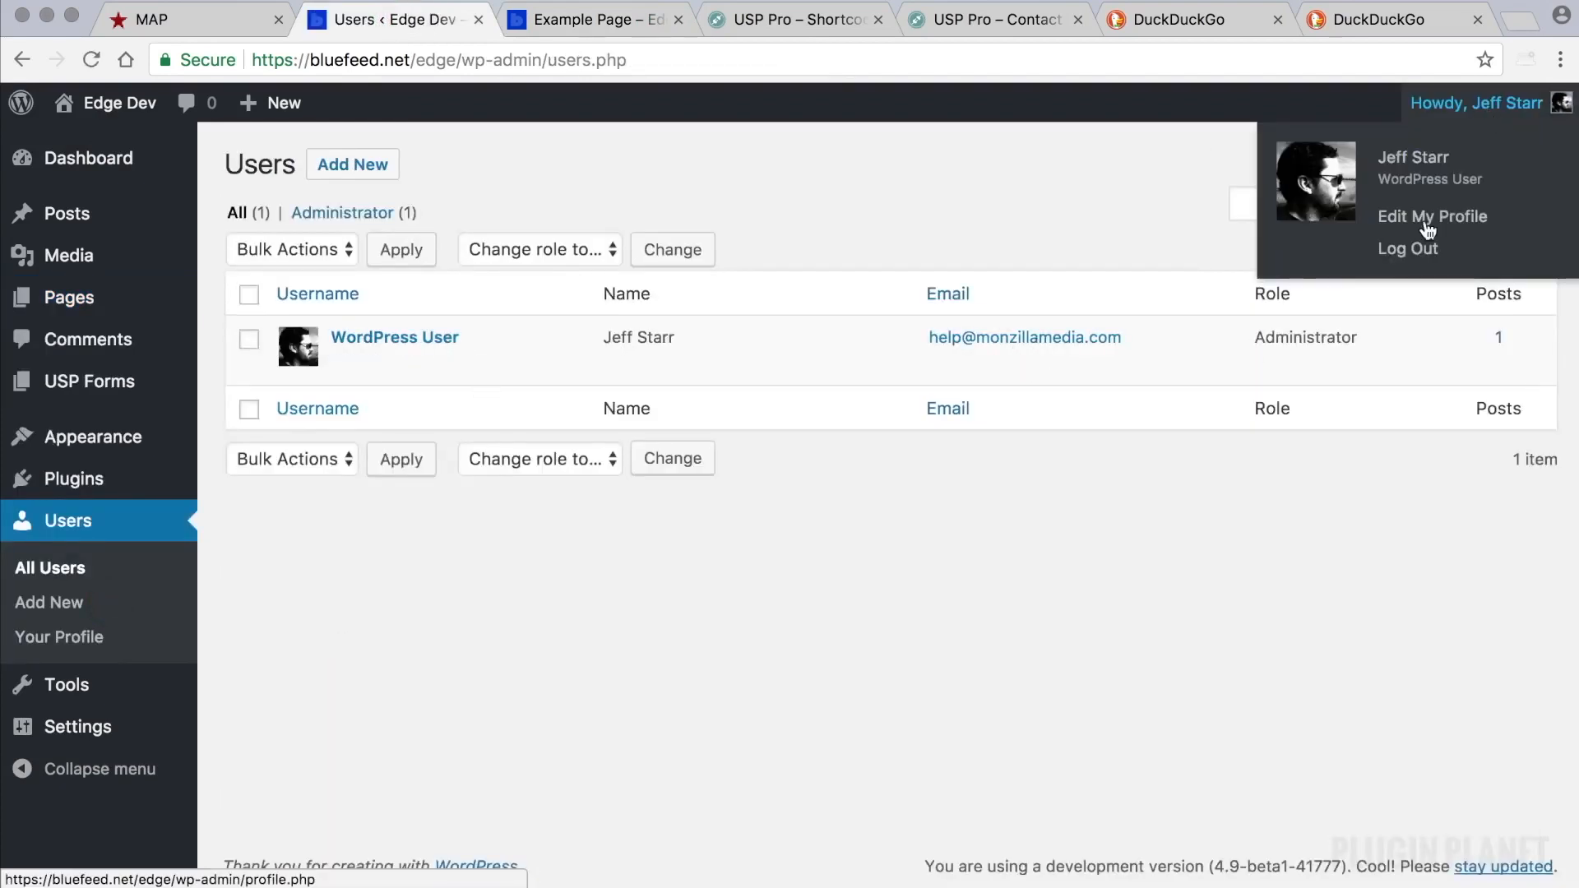
Step: Compare the Email and Name values in the Example Page's form with the logged-in account's details in WordPress
{"action": "left_click", "coordinate": [585, 23]}
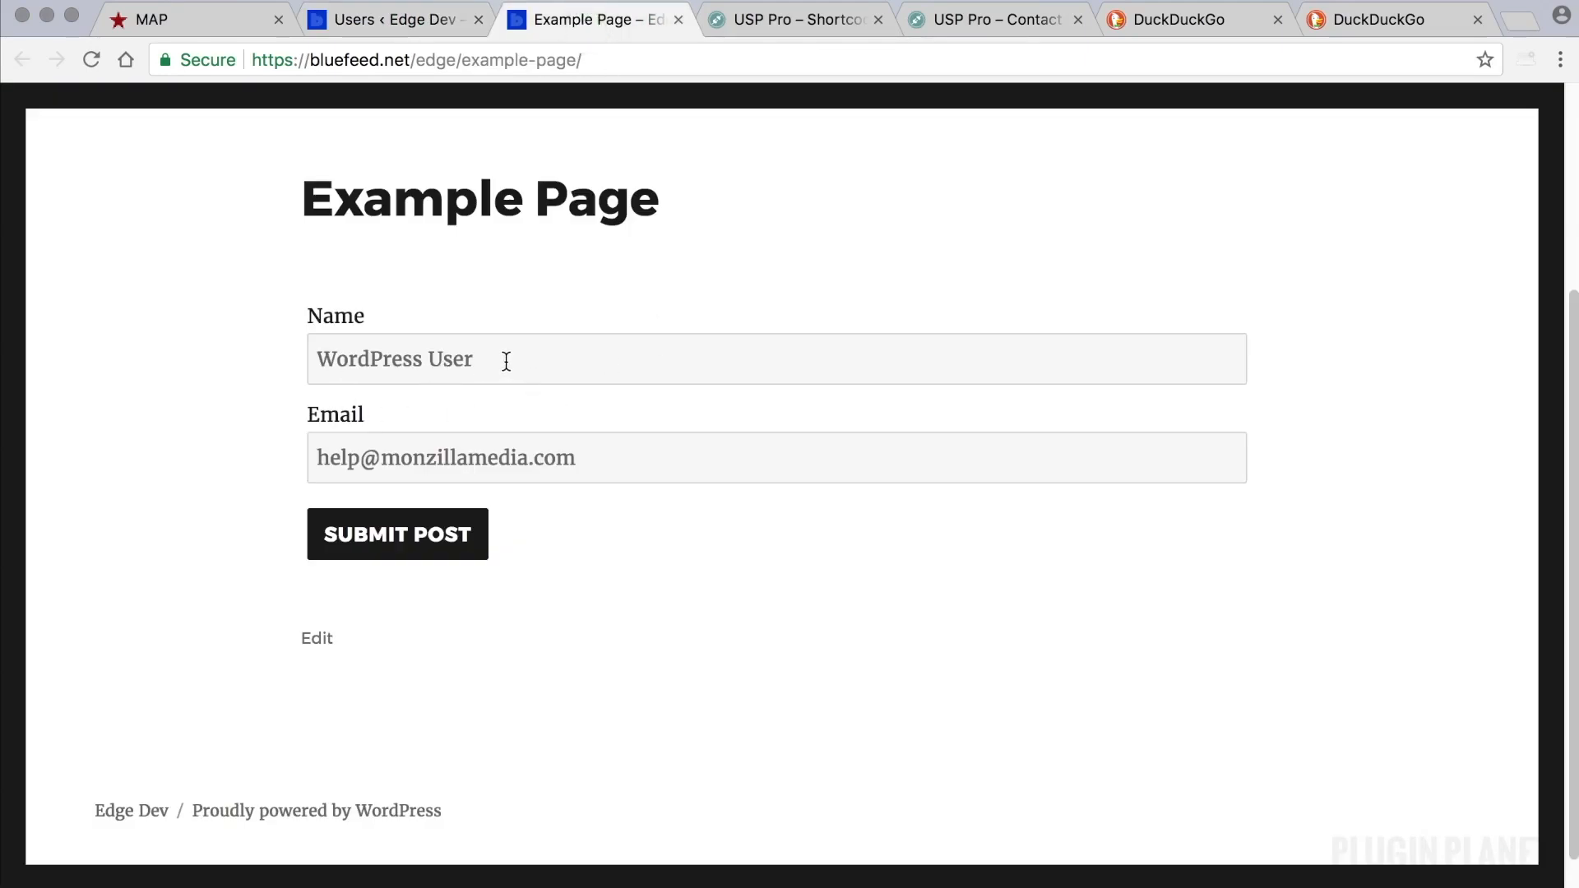
{"action": "left_click_drag", "start_coordinate": [595, 454], "coordinate": [303, 452]}
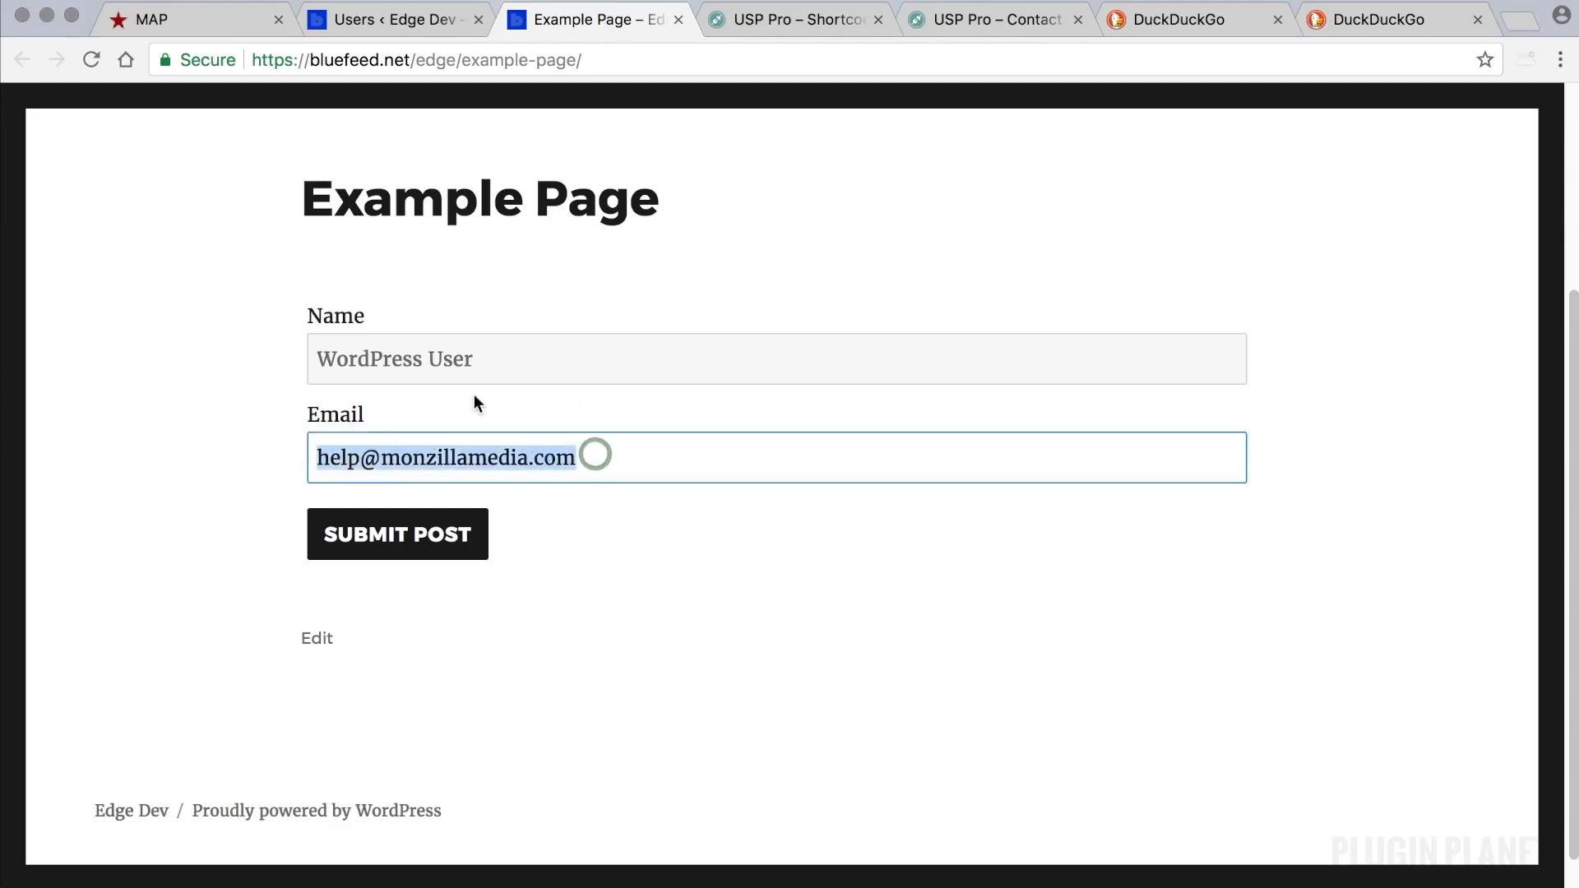
{"action": "left_click_drag", "start_coordinate": [483, 355], "coordinate": [303, 353]}
{"action": "left_click", "coordinate": [205, 298]}
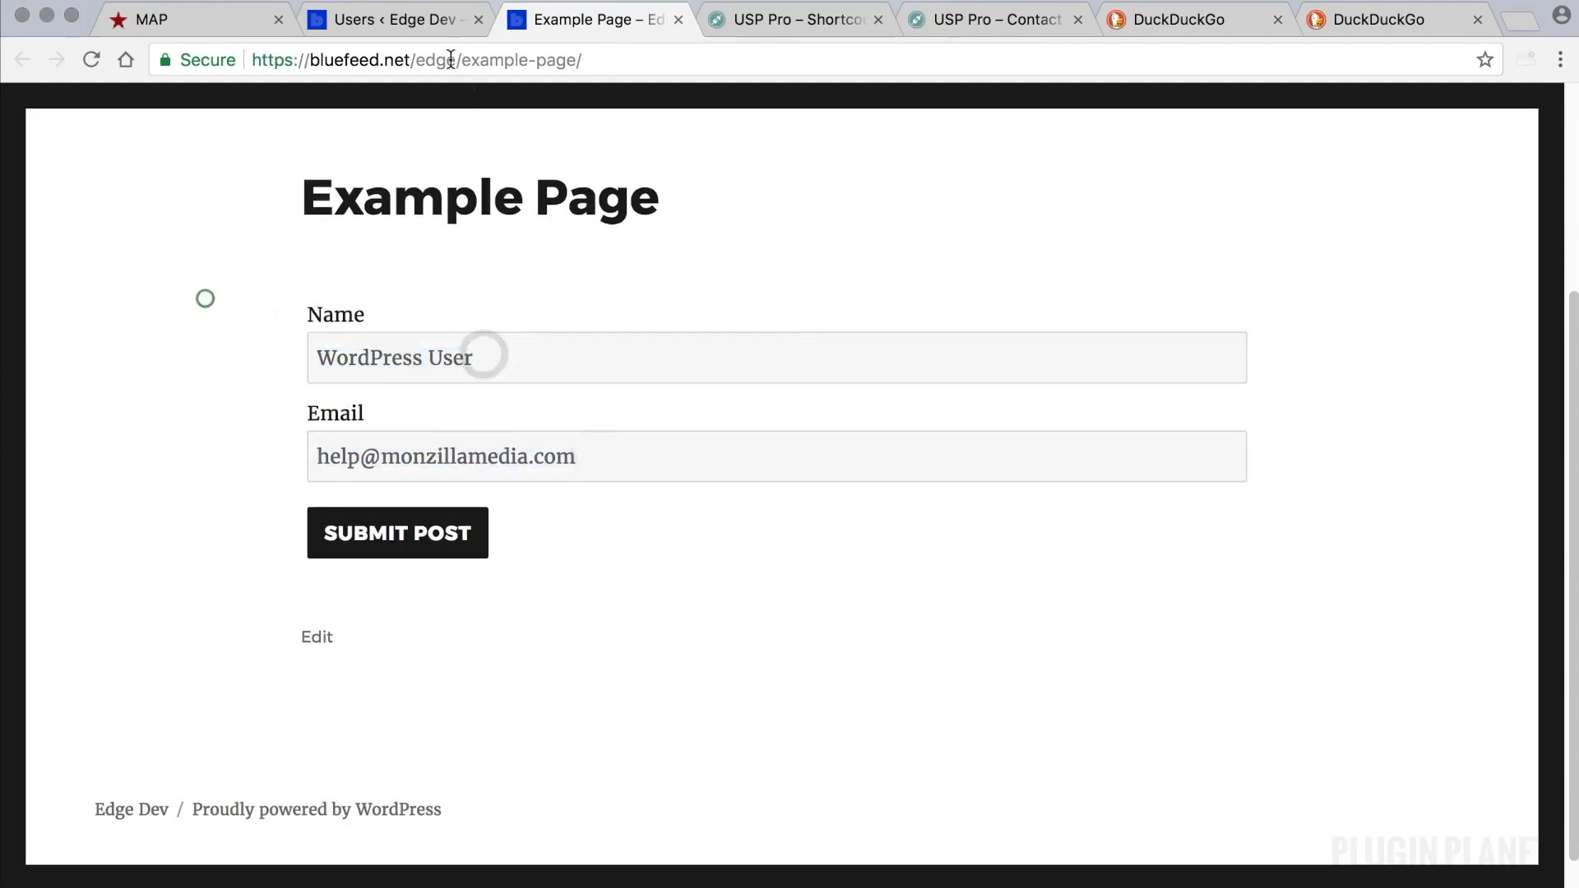
{"action": "left_click", "coordinate": [391, 18]}
{"action": "mouse_move", "coordinate": [1480, 103]}
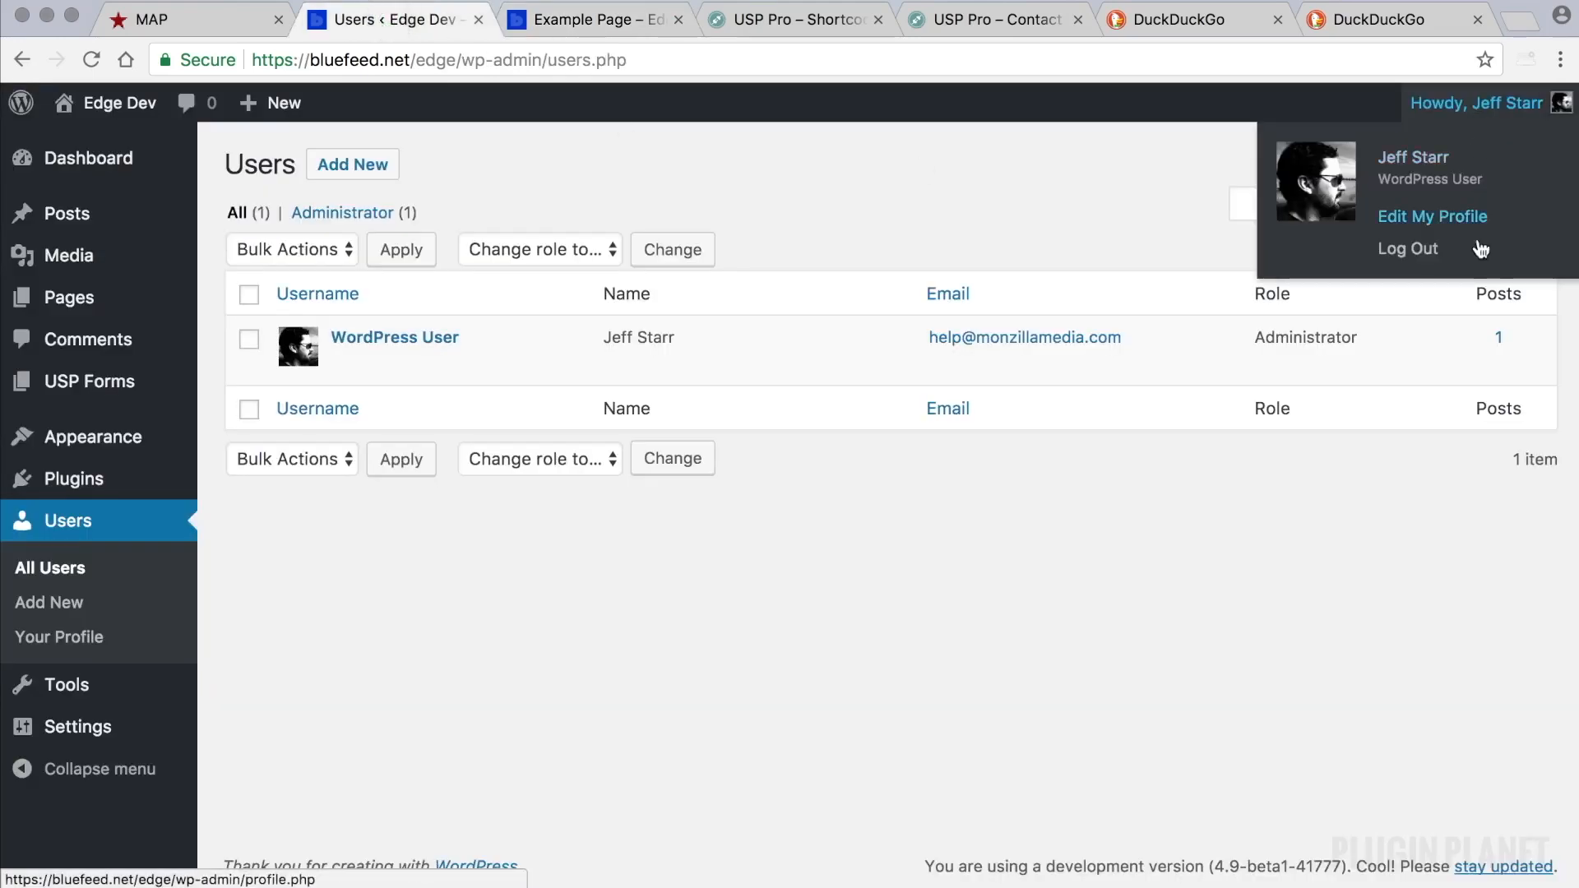
Step: Copy the Example Page's URL and load it in a separate browser, Firefox
{"action": "left_click", "coordinate": [576, 19]}
{"action": "left_click", "coordinate": [631, 61]}
{"action": "key", "text": "super+c"}
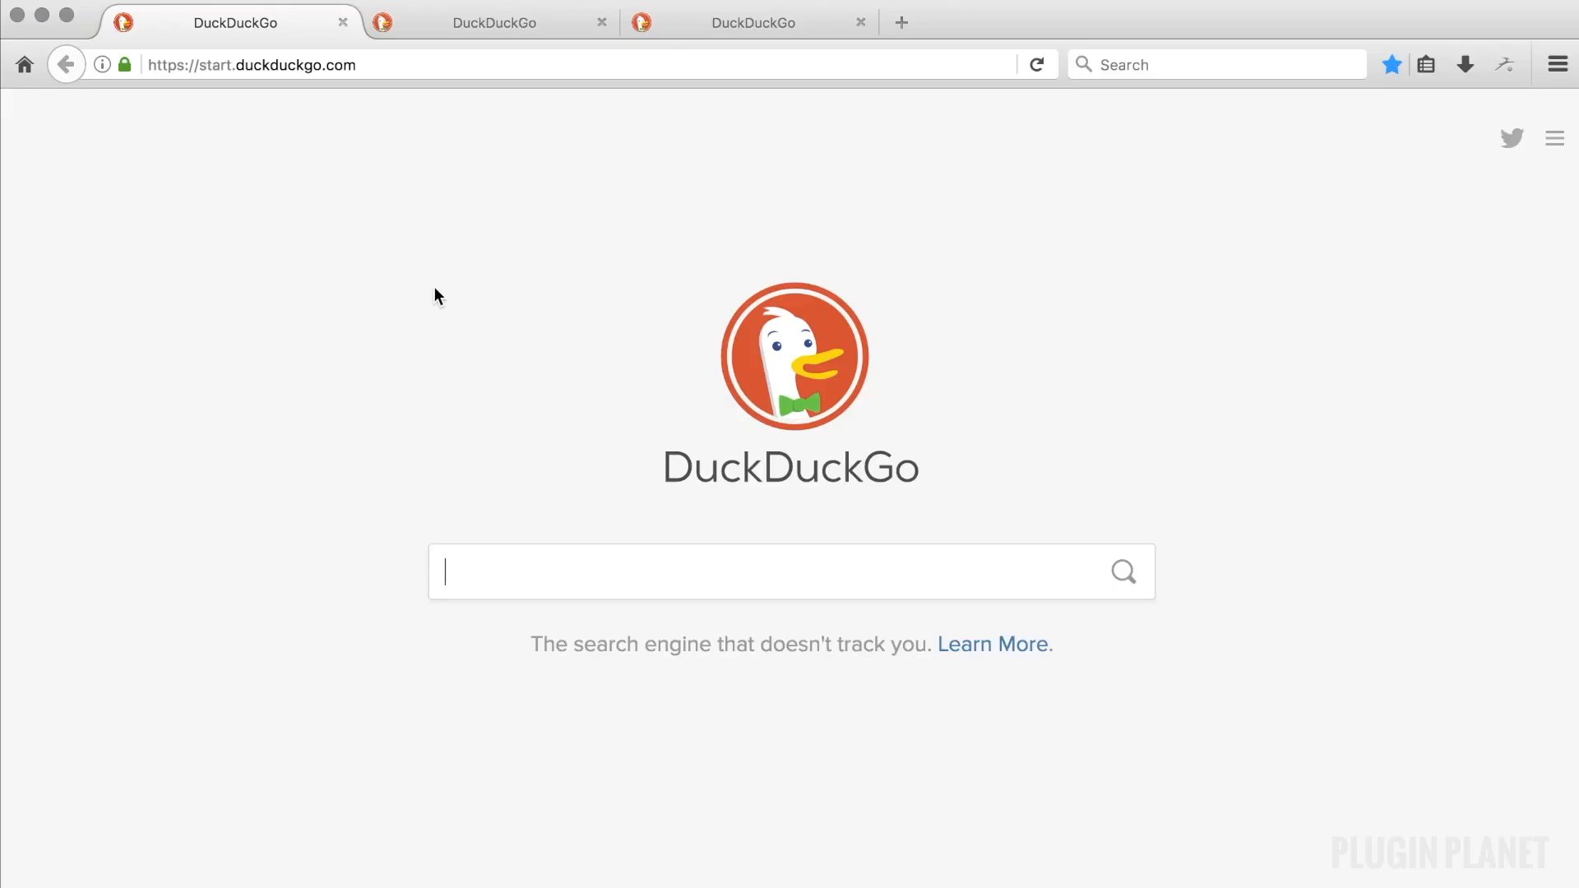
{"action": "left_click", "coordinate": [414, 65]}
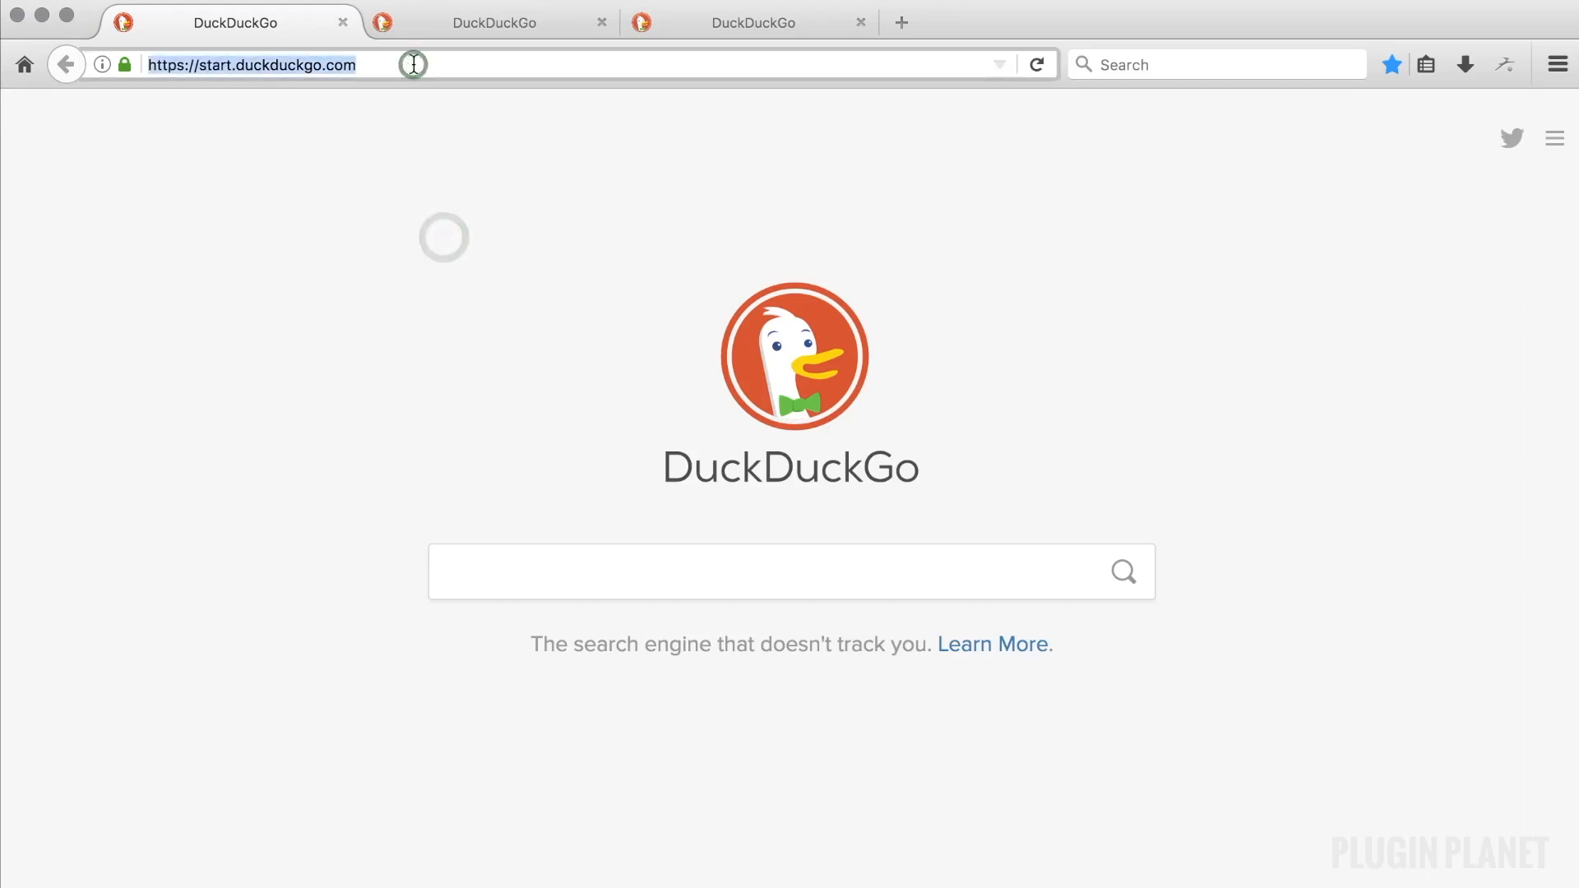
{"action": "key", "text": "super+v"}
{"action": "key", "text": "Return"}
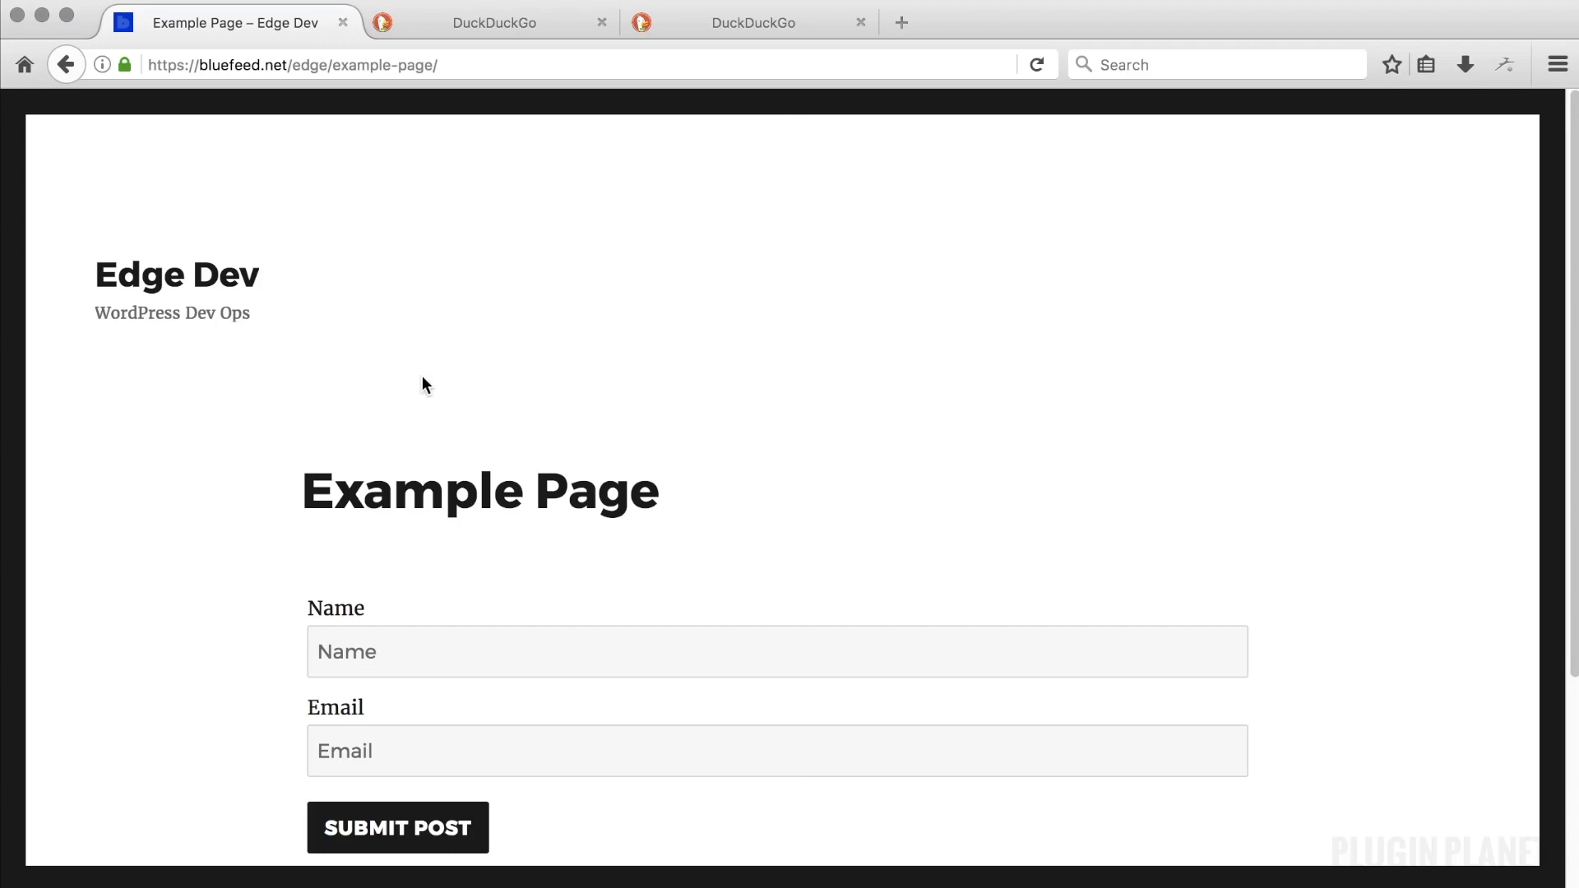
Step: Fill in the form with the name Test User and a sample e-mail address, and submit it
{"action": "scroll", "coordinate": [422, 378], "scroll_direction": "down", "scroll_amount": 5}
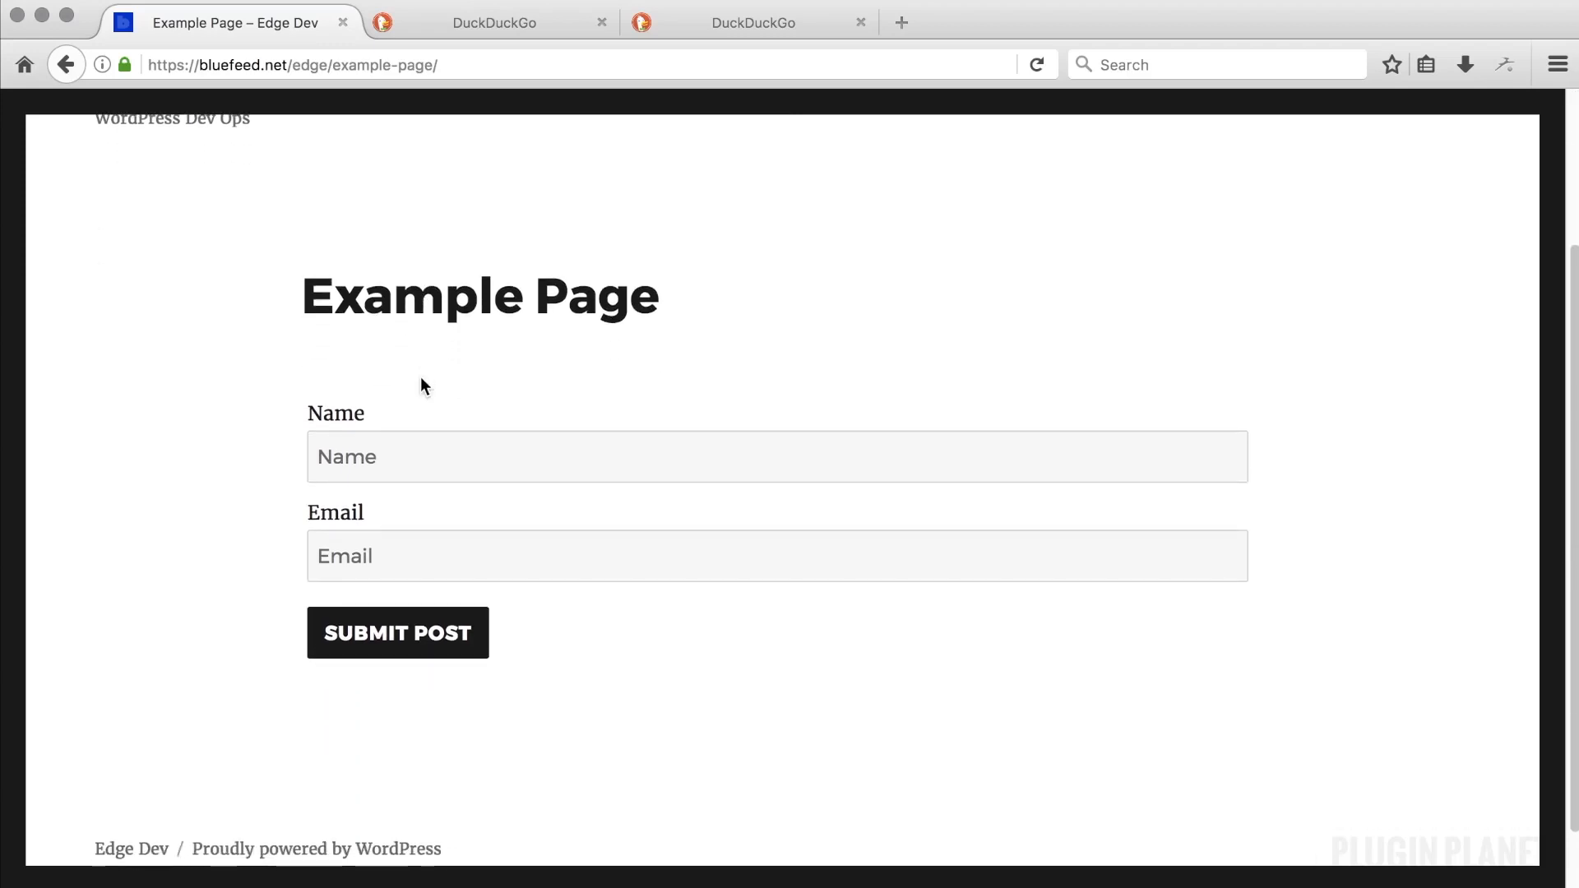
{"action": "scroll", "coordinate": [457, 380], "scroll_direction": "down", "scroll_amount": 2}
{"action": "left_click", "coordinate": [444, 380]}
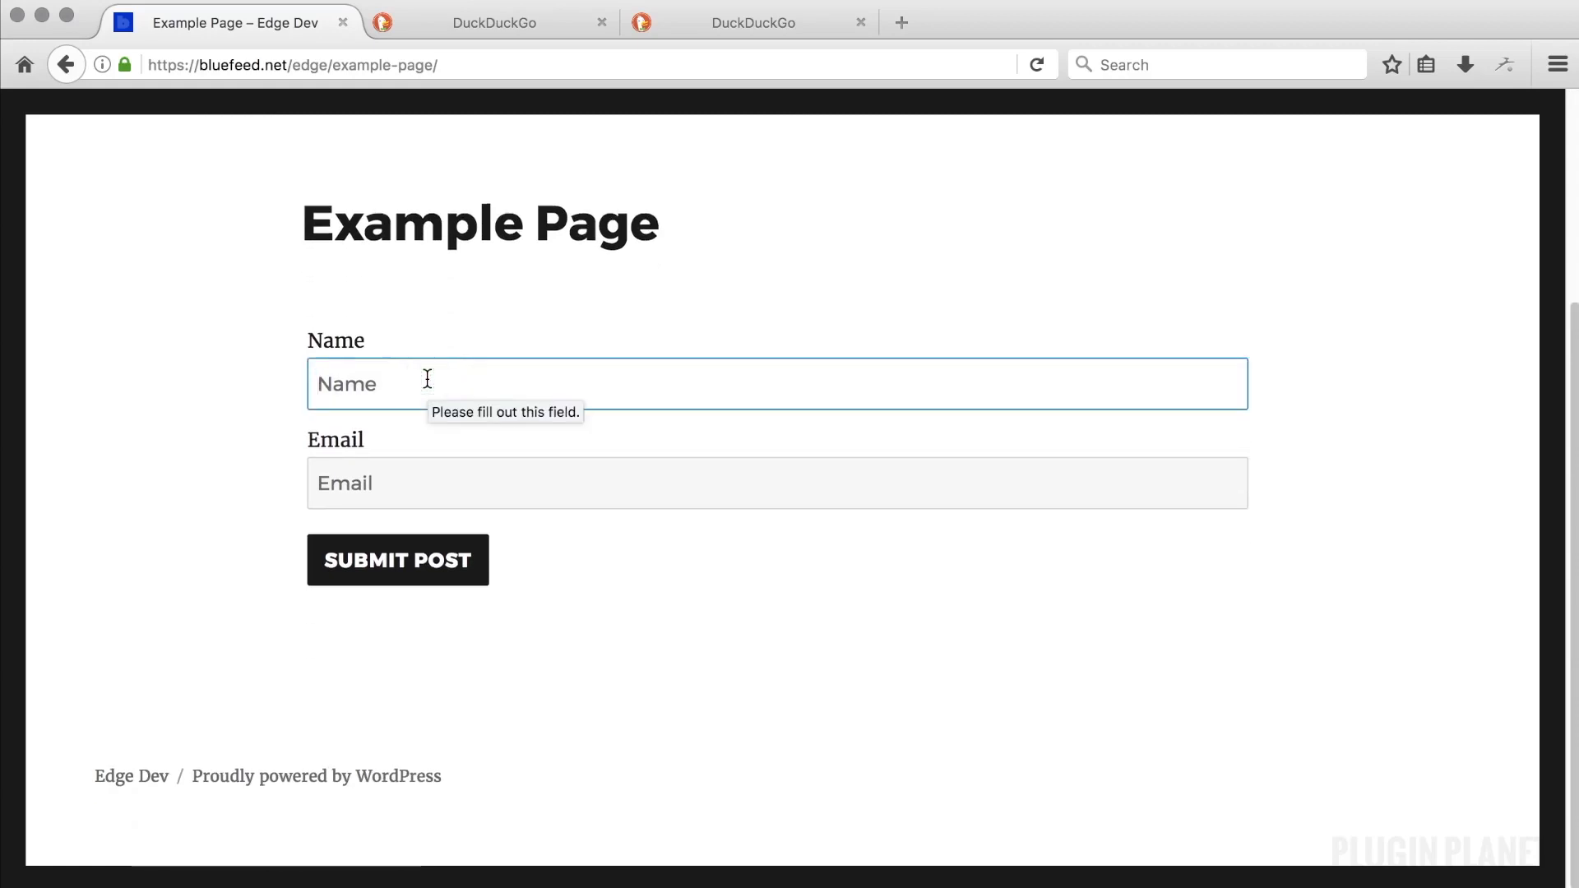
{"action": "type", "text": "Test Us"}
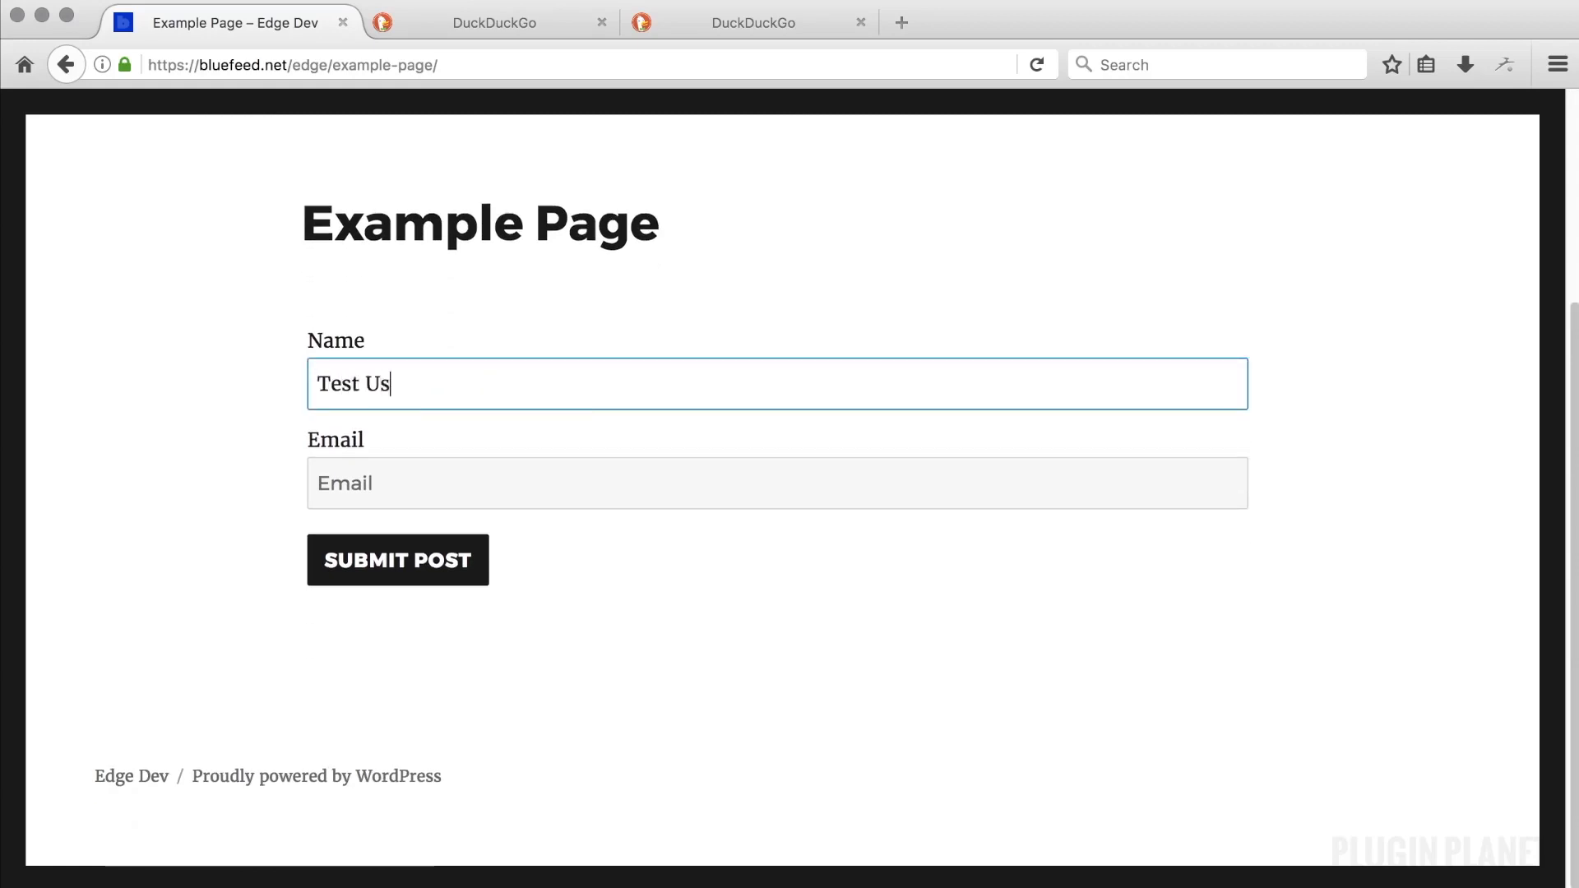
{"action": "type", "text": "er"}
{"action": "key", "text": "Tab"}
{"action": "type", "text": "em"}
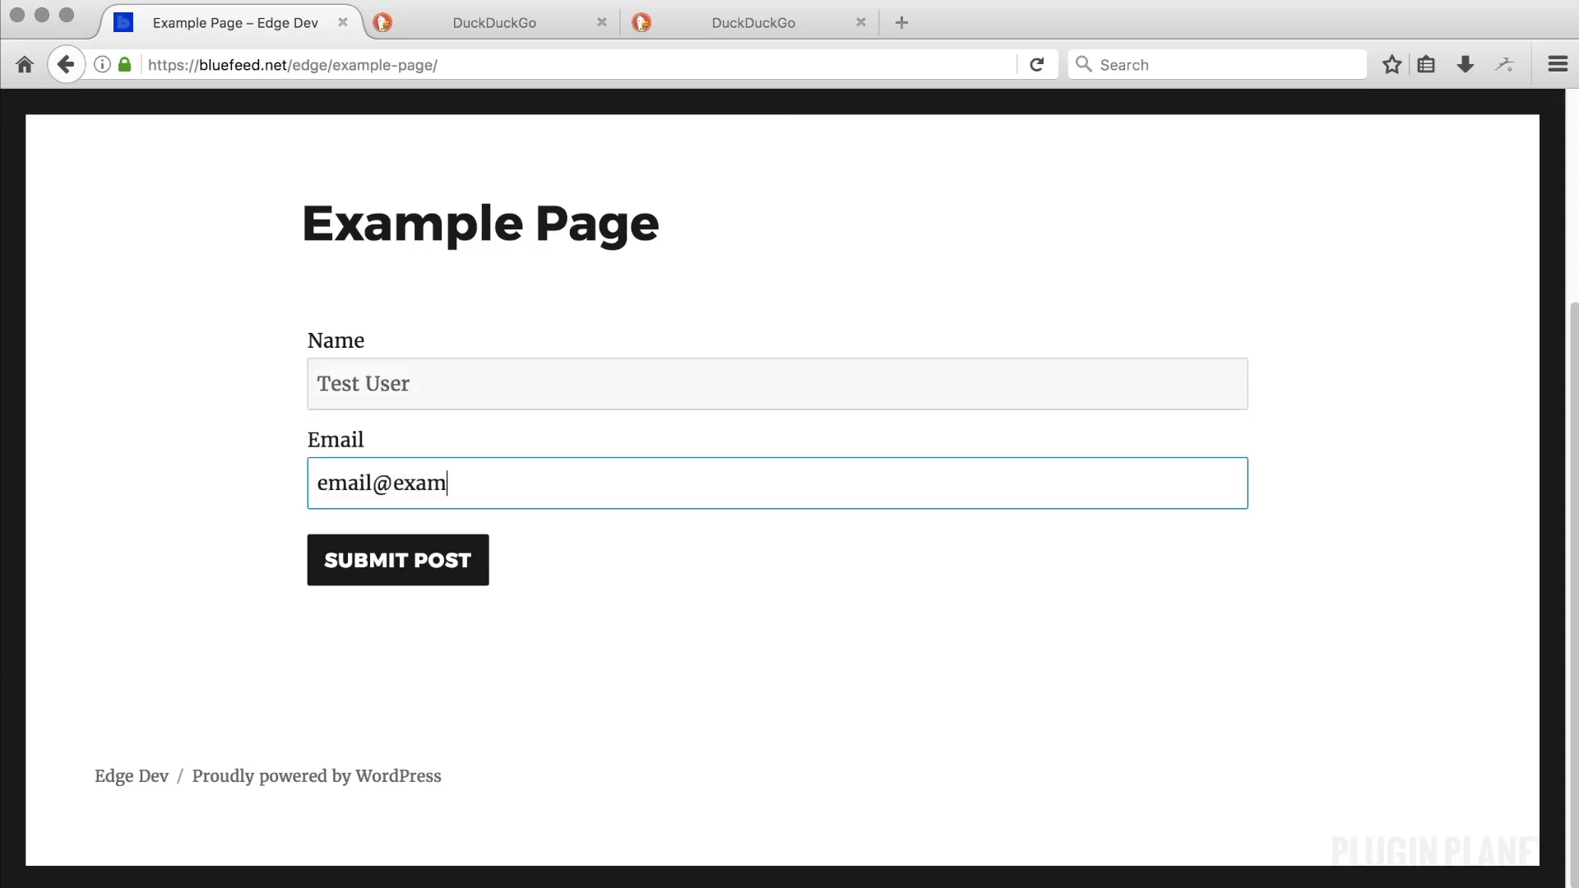
{"action": "left_click", "coordinate": [431, 574]}
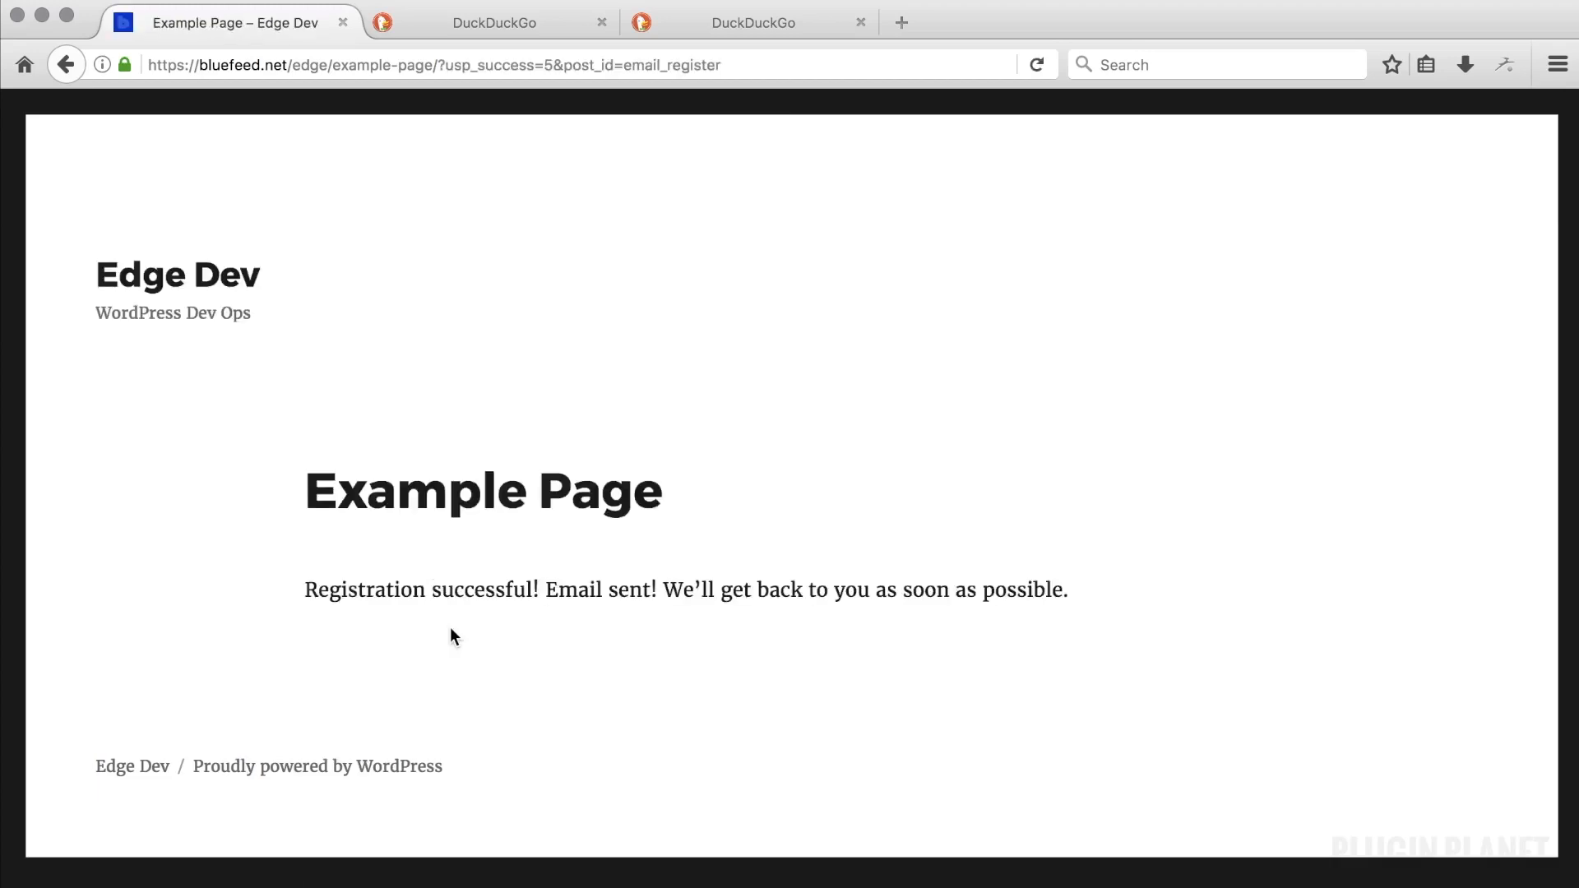
Step: Review the form's submission message, return to the WordPress admin and reload the list of all users to check the registration
{"action": "left_click_drag", "start_coordinate": [657, 588], "coordinate": [305, 587]}
{"action": "left_click", "coordinate": [530, 668]}
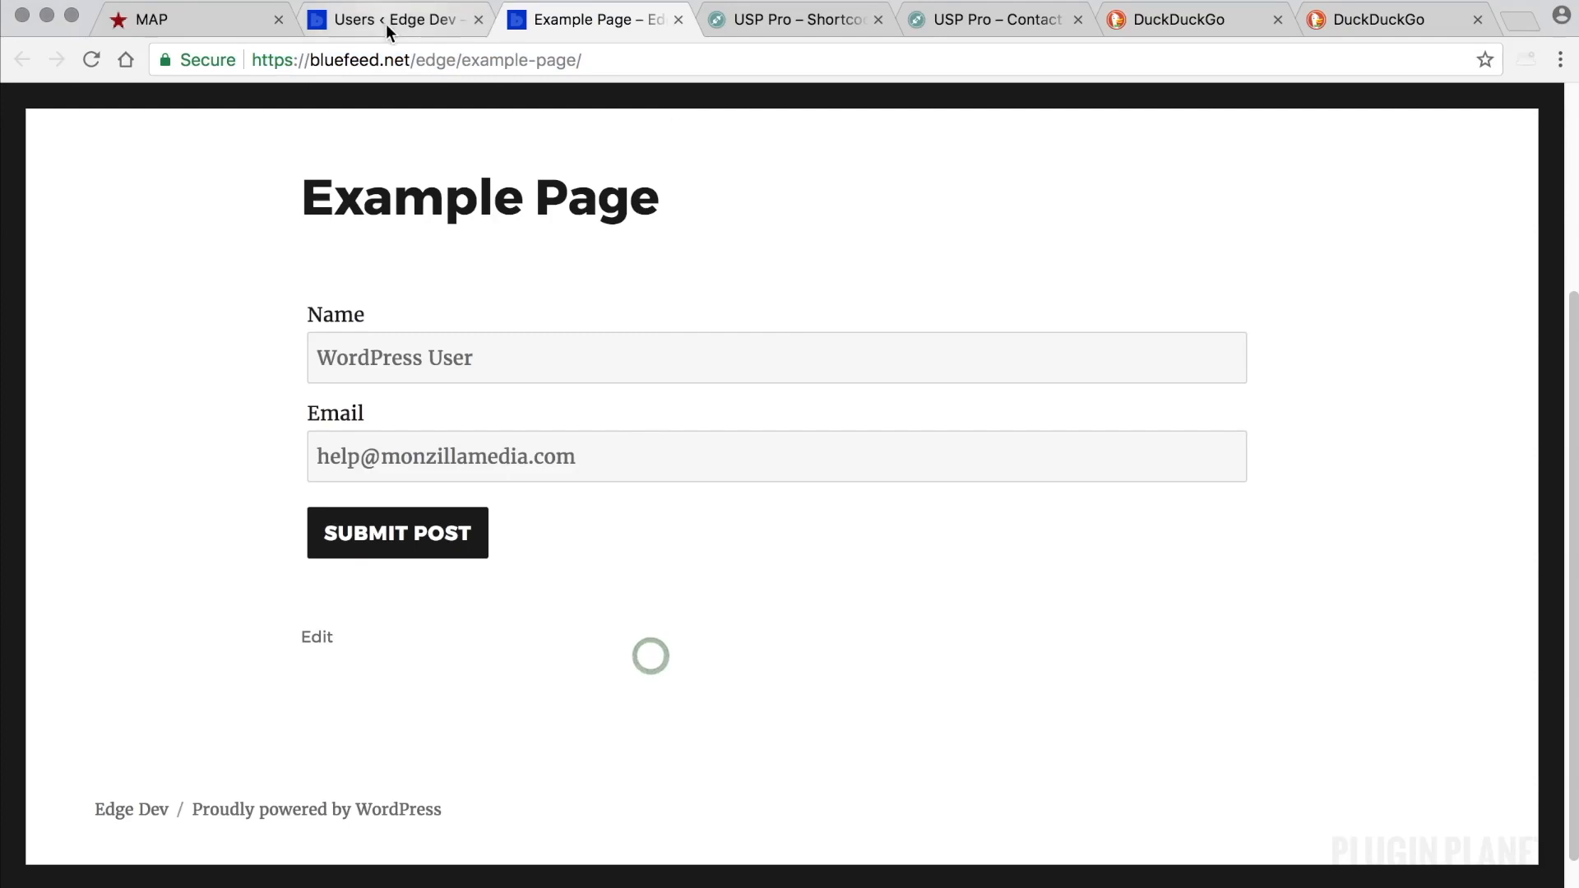
{"action": "left_click", "coordinate": [385, 25]}
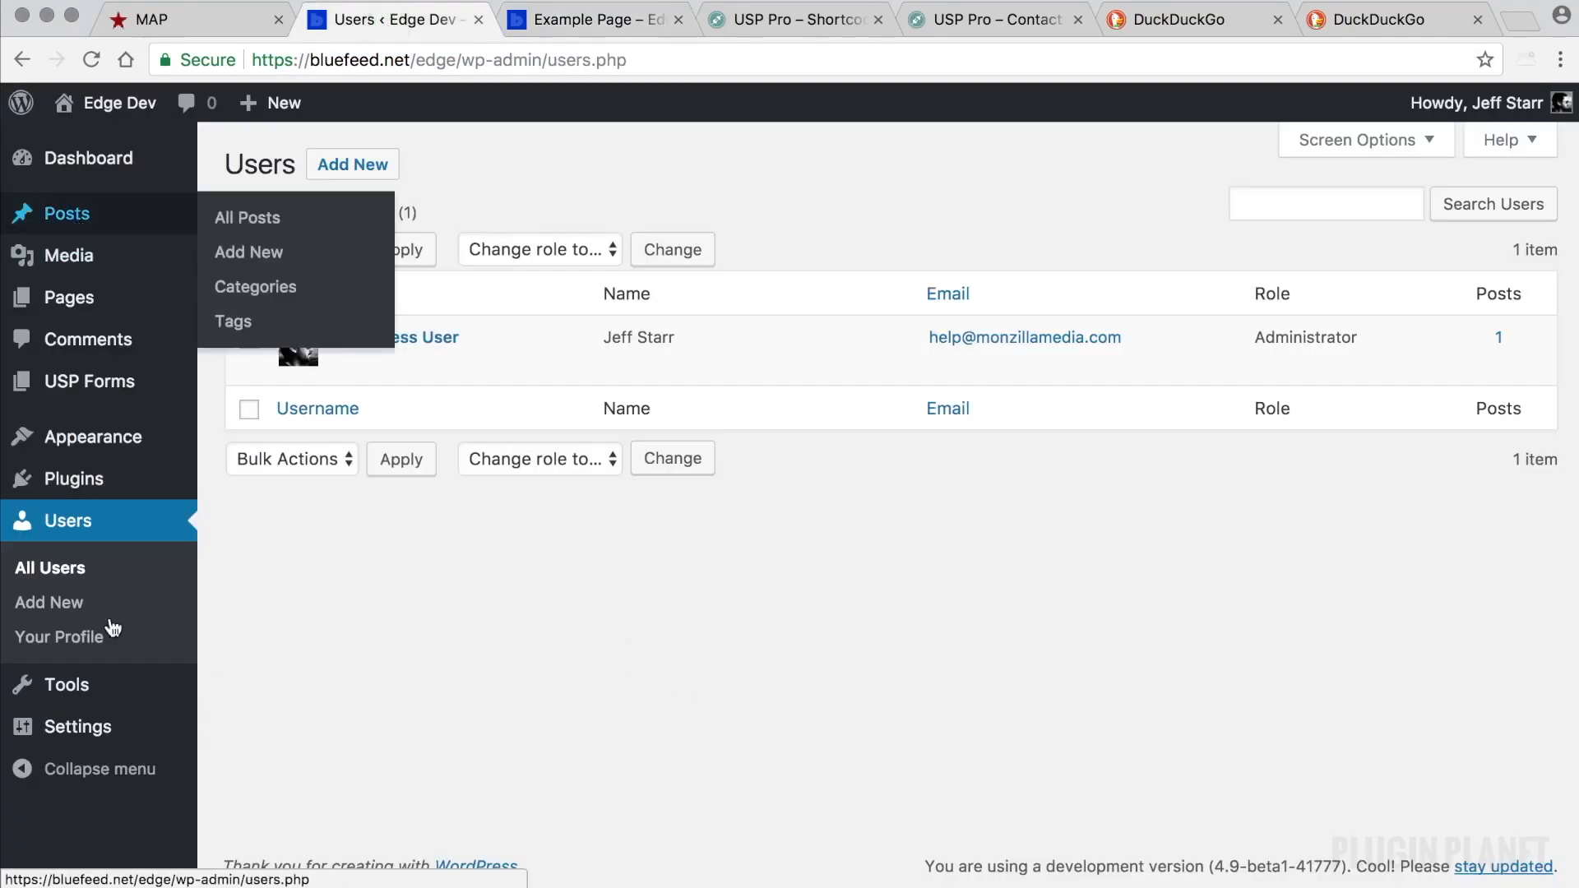
{"action": "left_click", "coordinate": [106, 566]}
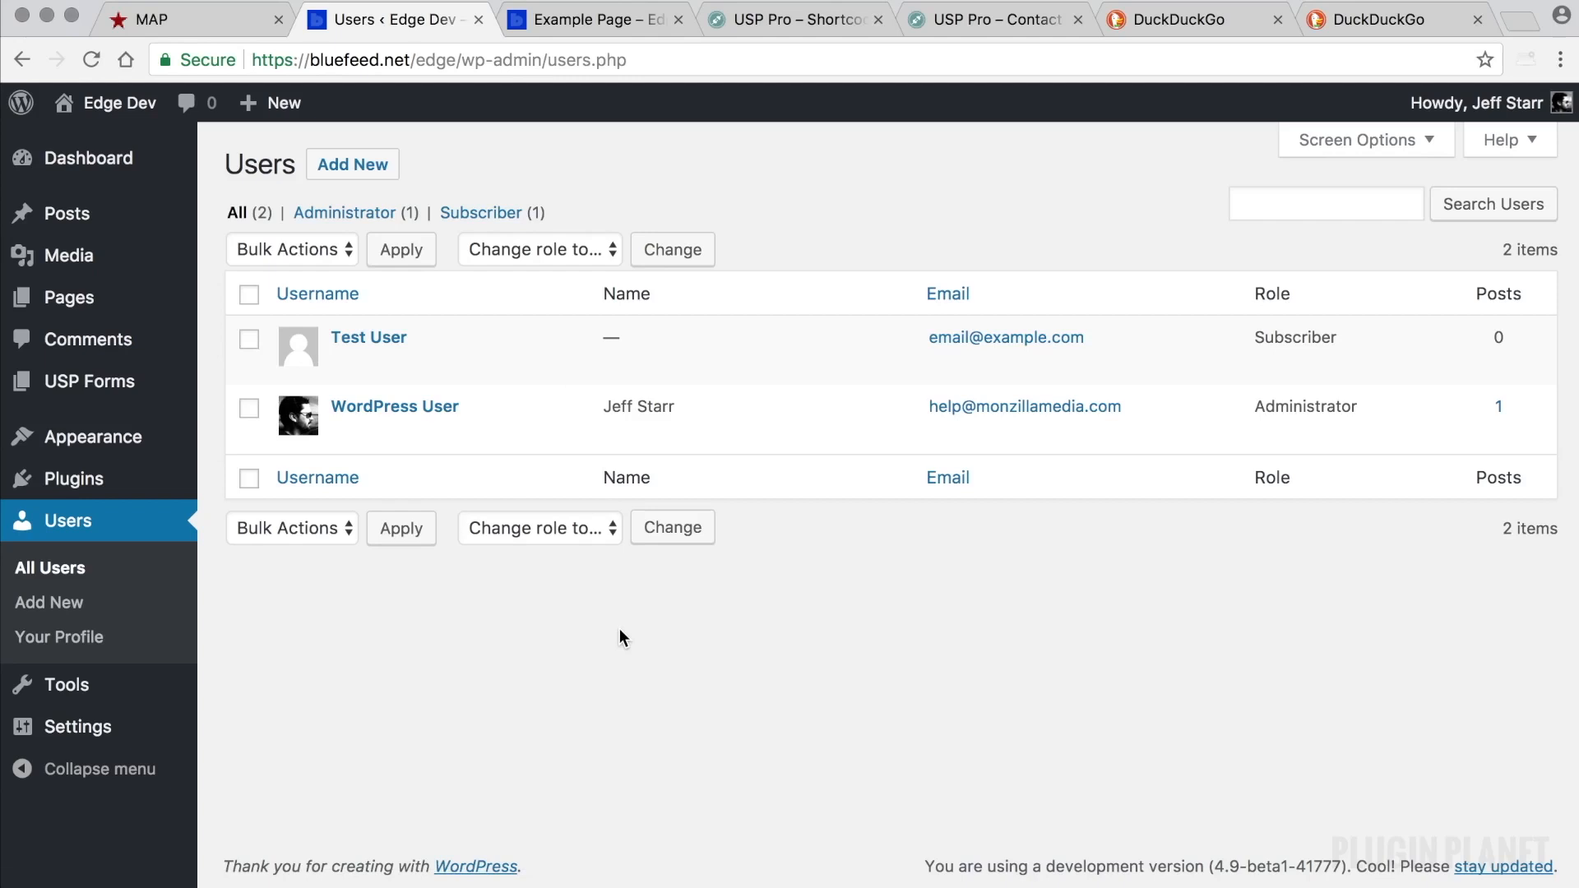
Step: Open the Combo: Registration & Contact Form for editing and compare its code with the form fields on the Example Page
{"action": "left_click", "coordinate": [135, 380]}
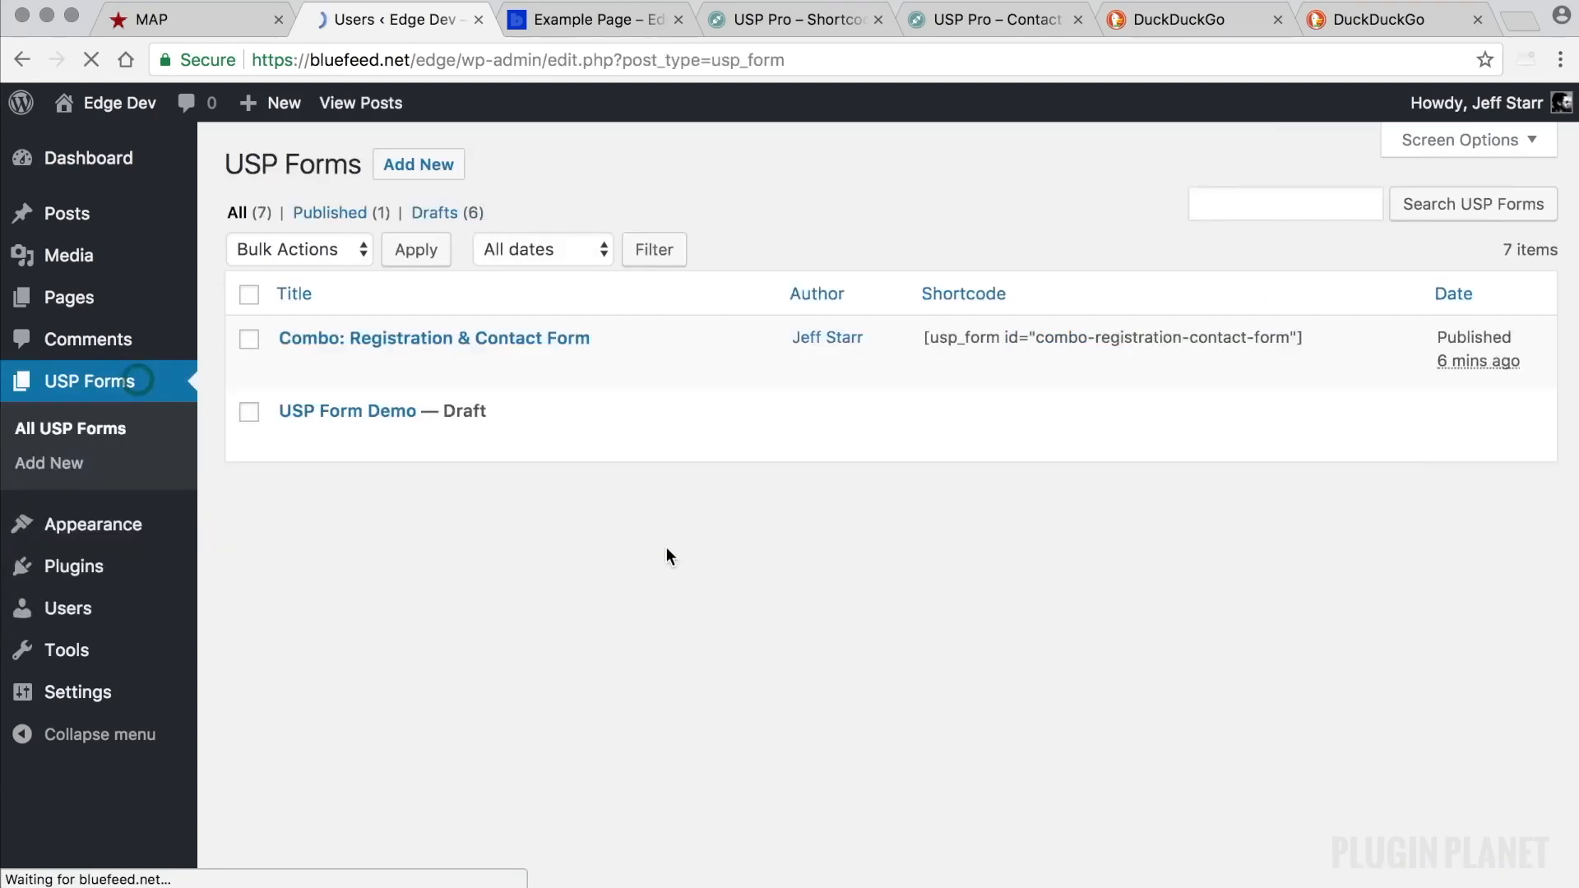
{"action": "left_click", "coordinate": [534, 338]}
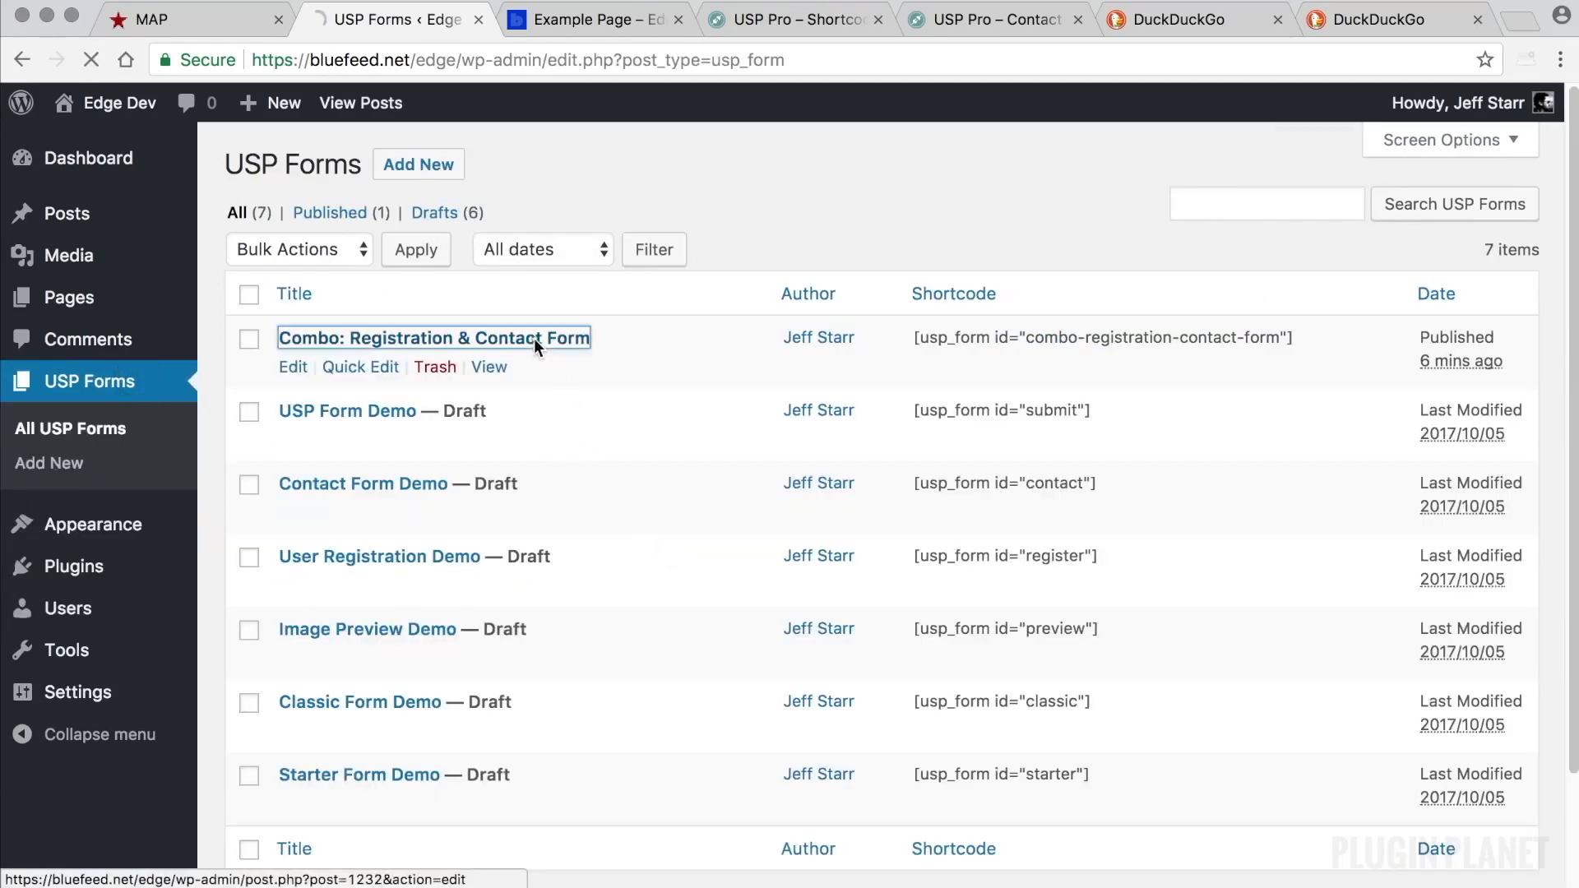
{"action": "scroll", "coordinate": [1332, 559], "scroll_direction": "down", "scroll_amount": 3}
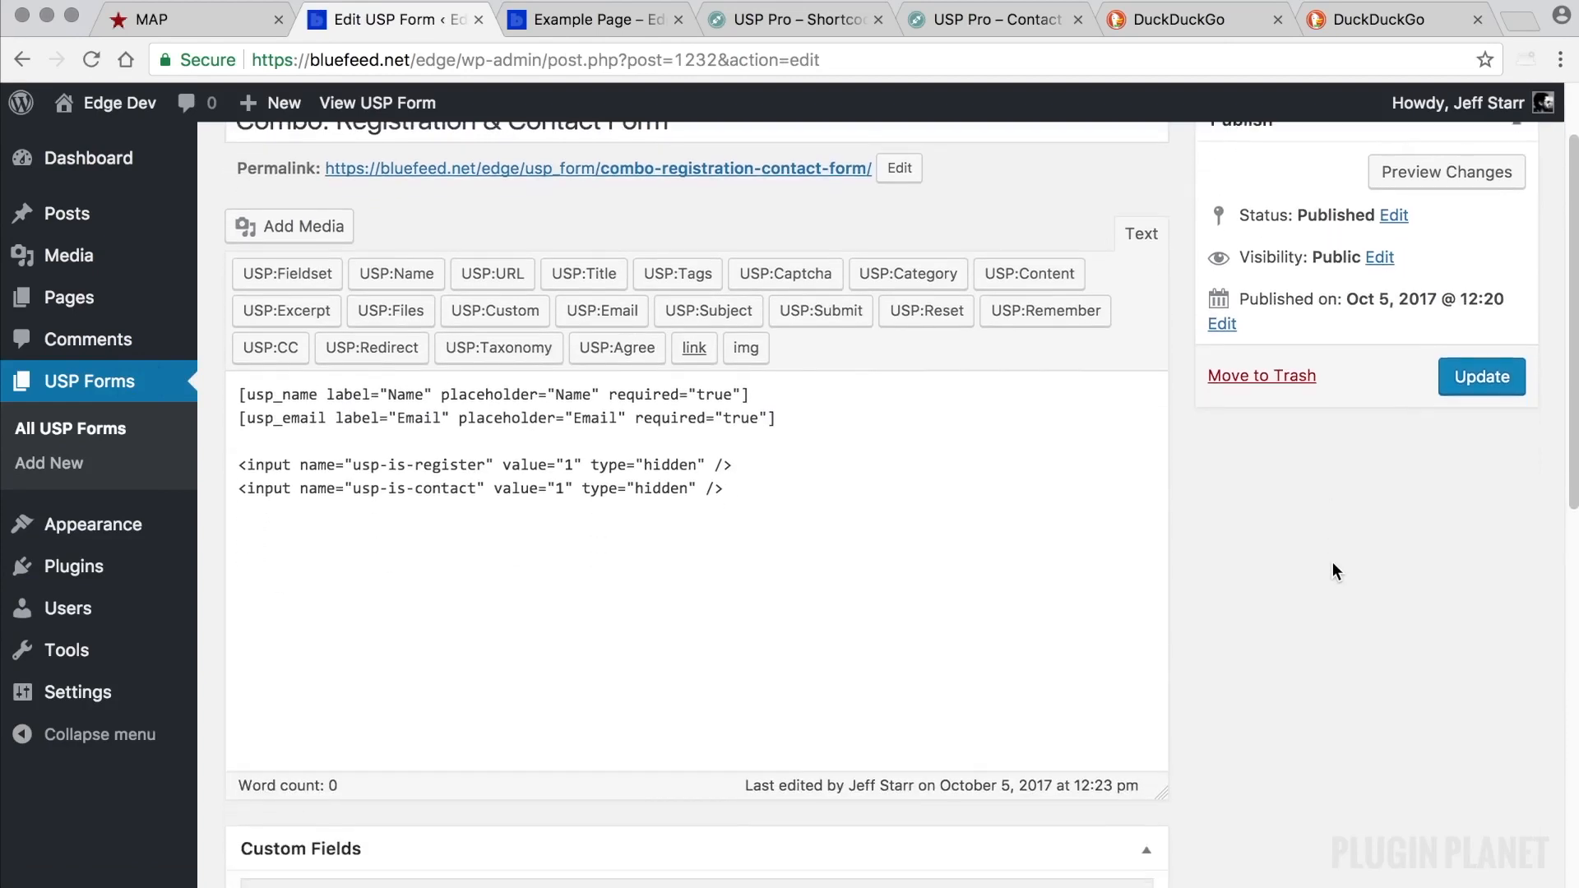
{"action": "scroll", "coordinate": [1332, 564], "scroll_direction": "down", "scroll_amount": 1}
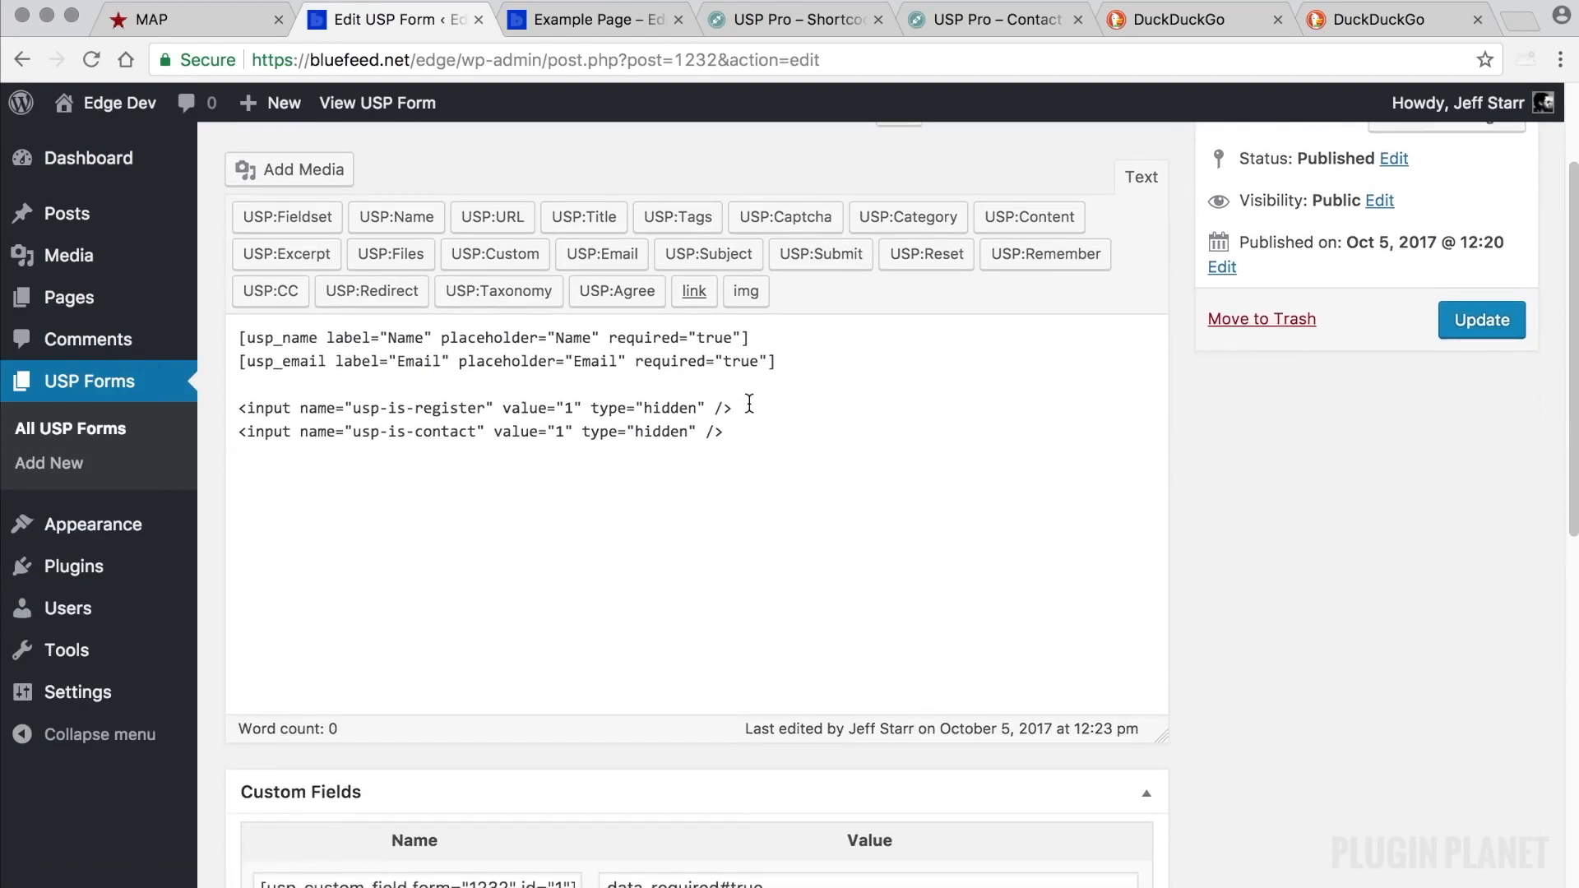
{"action": "scroll", "coordinate": [744, 413], "scroll_direction": "up", "scroll_amount": 1}
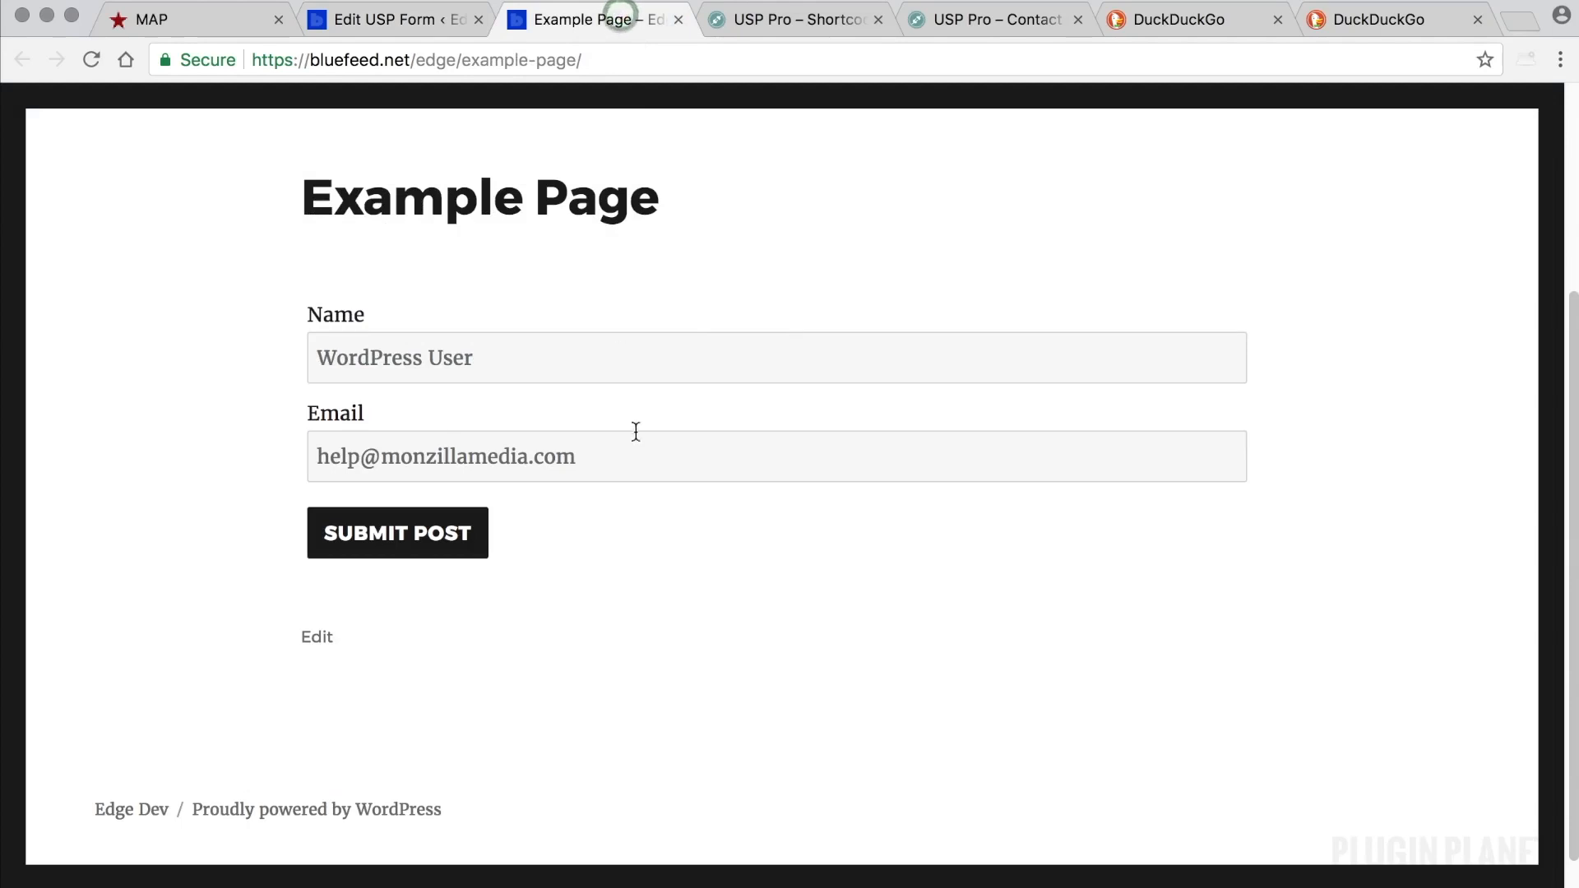
{"action": "key", "text": "ctrl+shift+Tab"}
{"action": "left_click", "coordinate": [625, 21]}
{"action": "scroll", "coordinate": [592, 342], "scroll_direction": "down", "scroll_amount": 2}
{"action": "scroll", "coordinate": [592, 342], "scroll_direction": "up", "scroll_amount": 2}
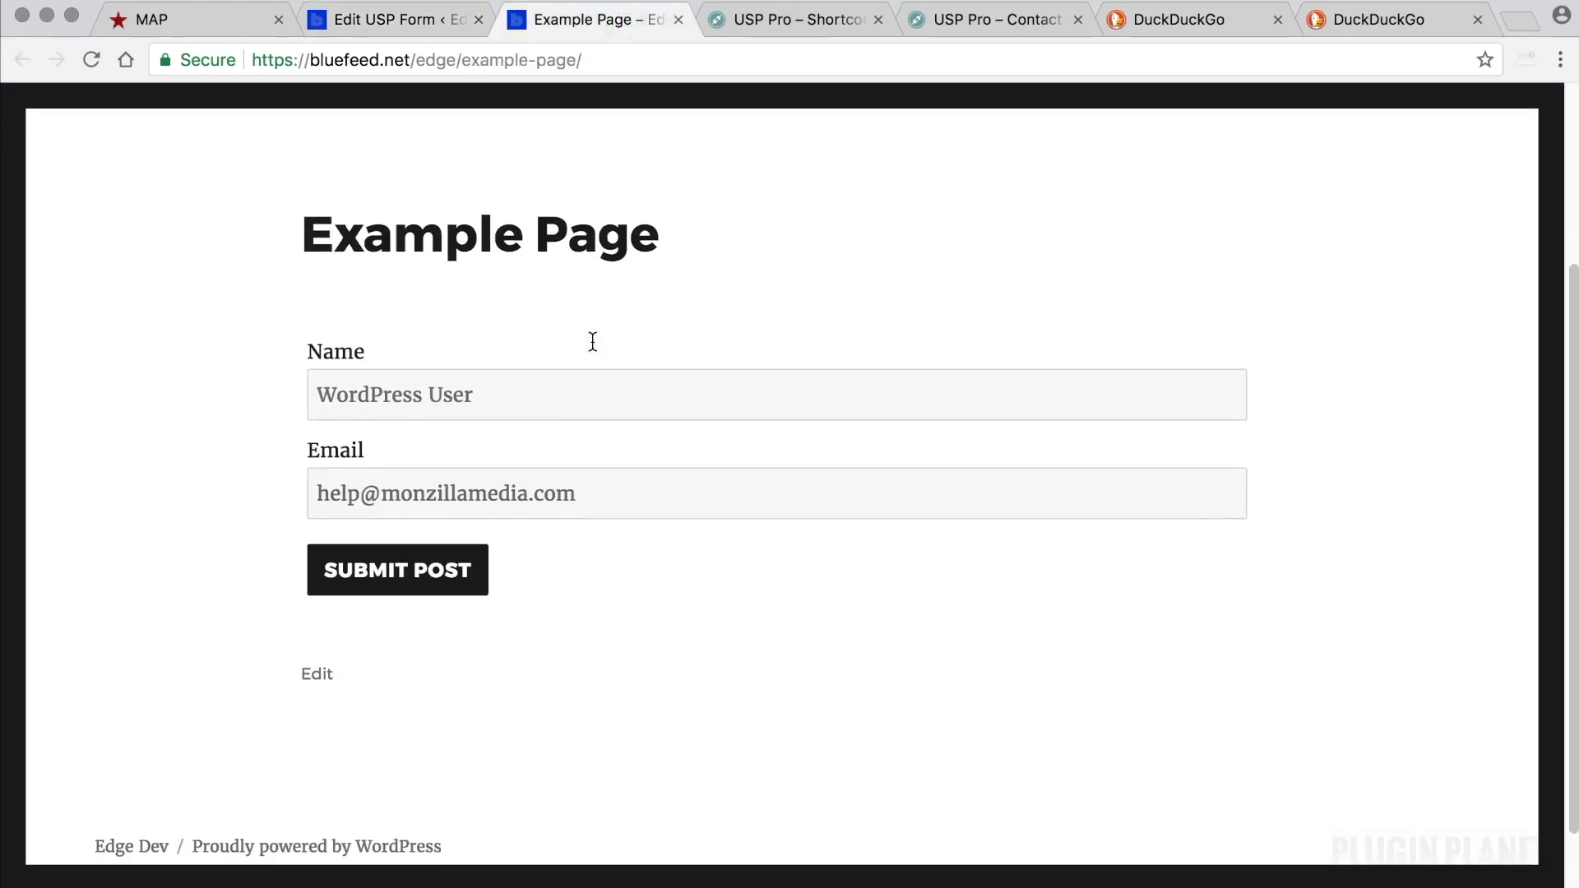
Step: Add a required Content field with label and placeholder Message below the email shortcode, followed by a blank line
{"action": "left_click", "coordinate": [417, 20]}
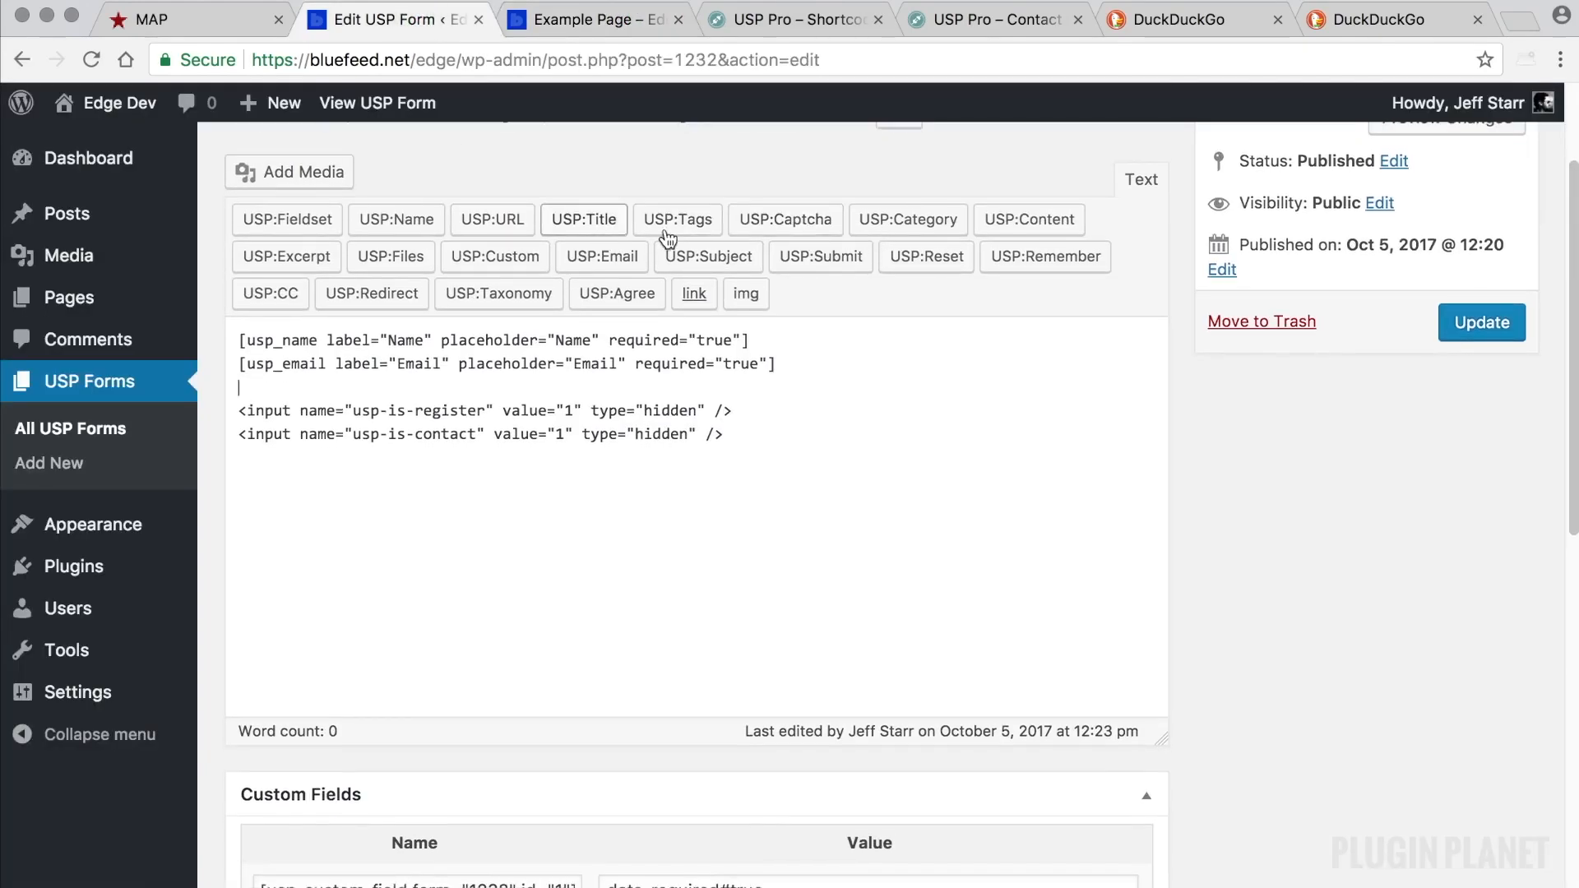
{"action": "left_click", "coordinate": [1028, 222]}
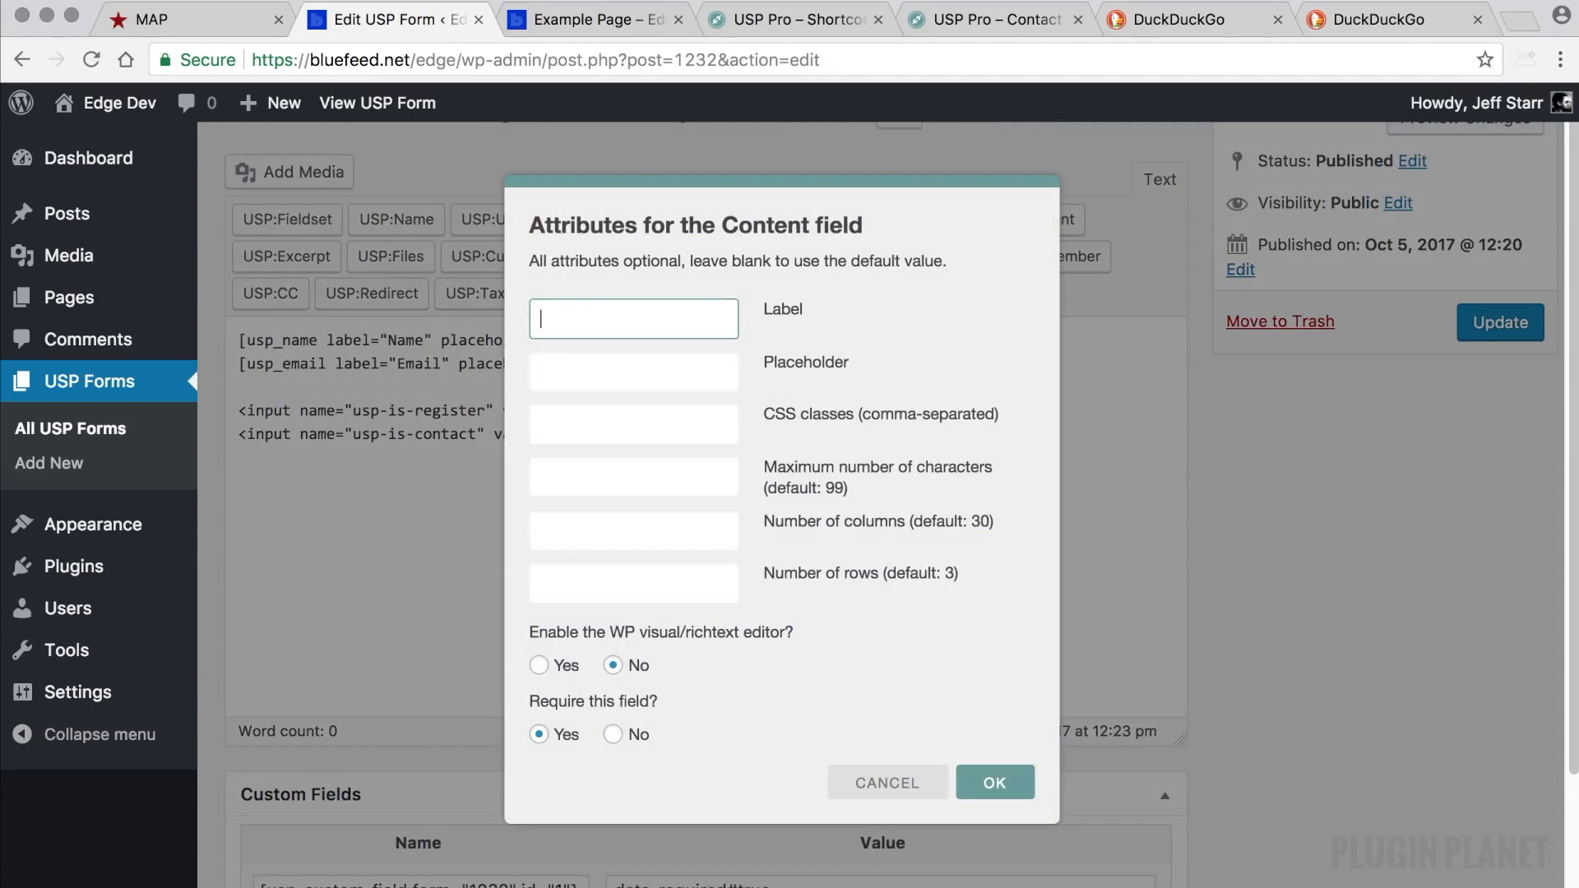
{"action": "left_click", "coordinate": [672, 368]}
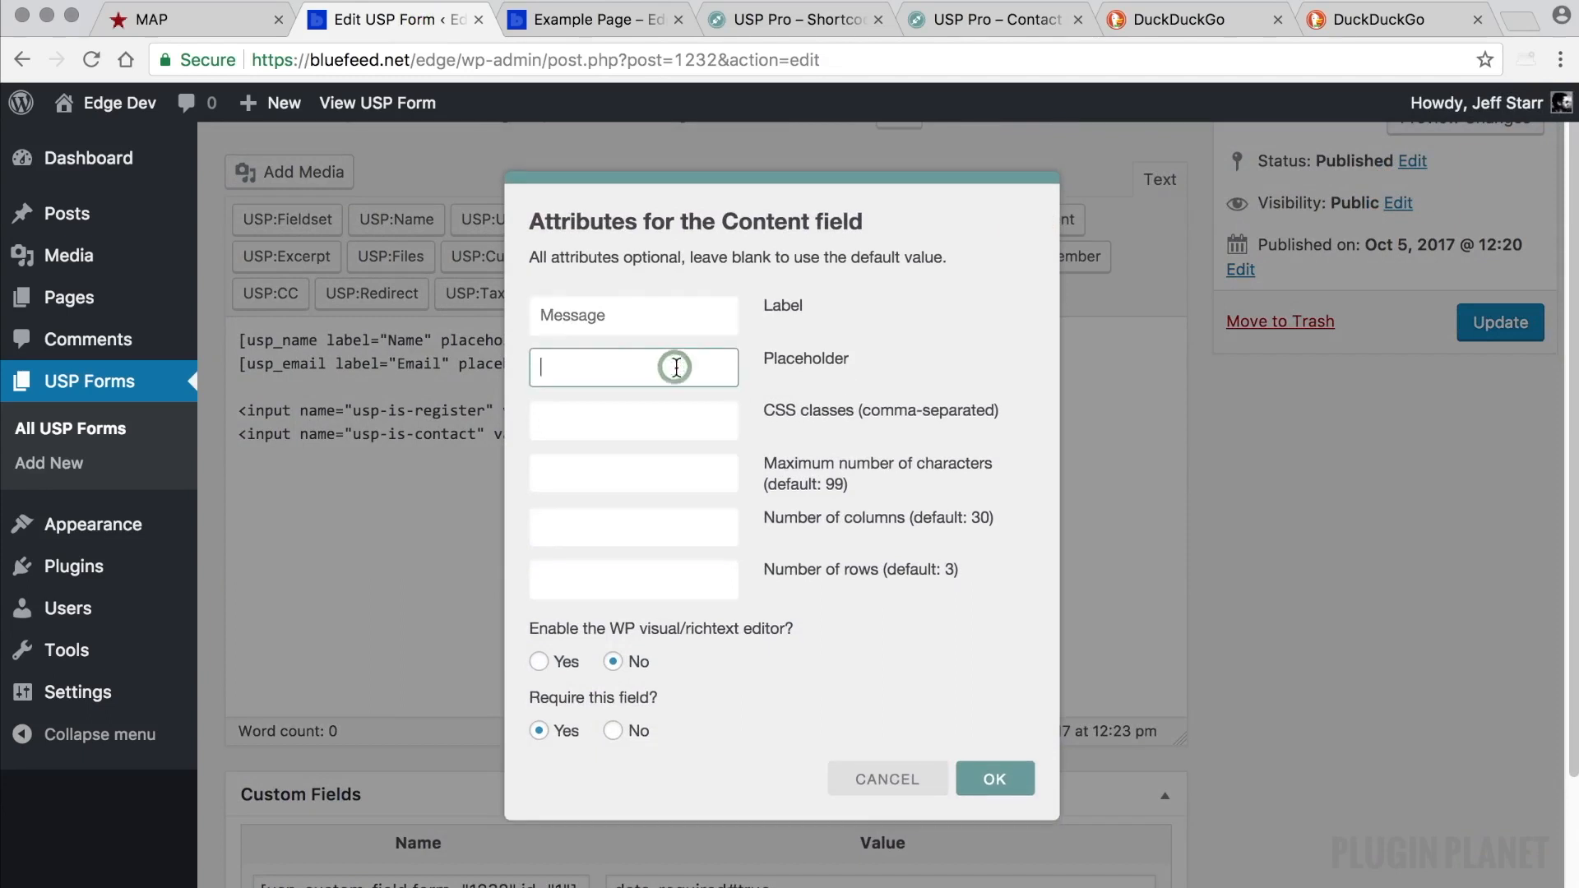
{"action": "type", "text": "Message"}
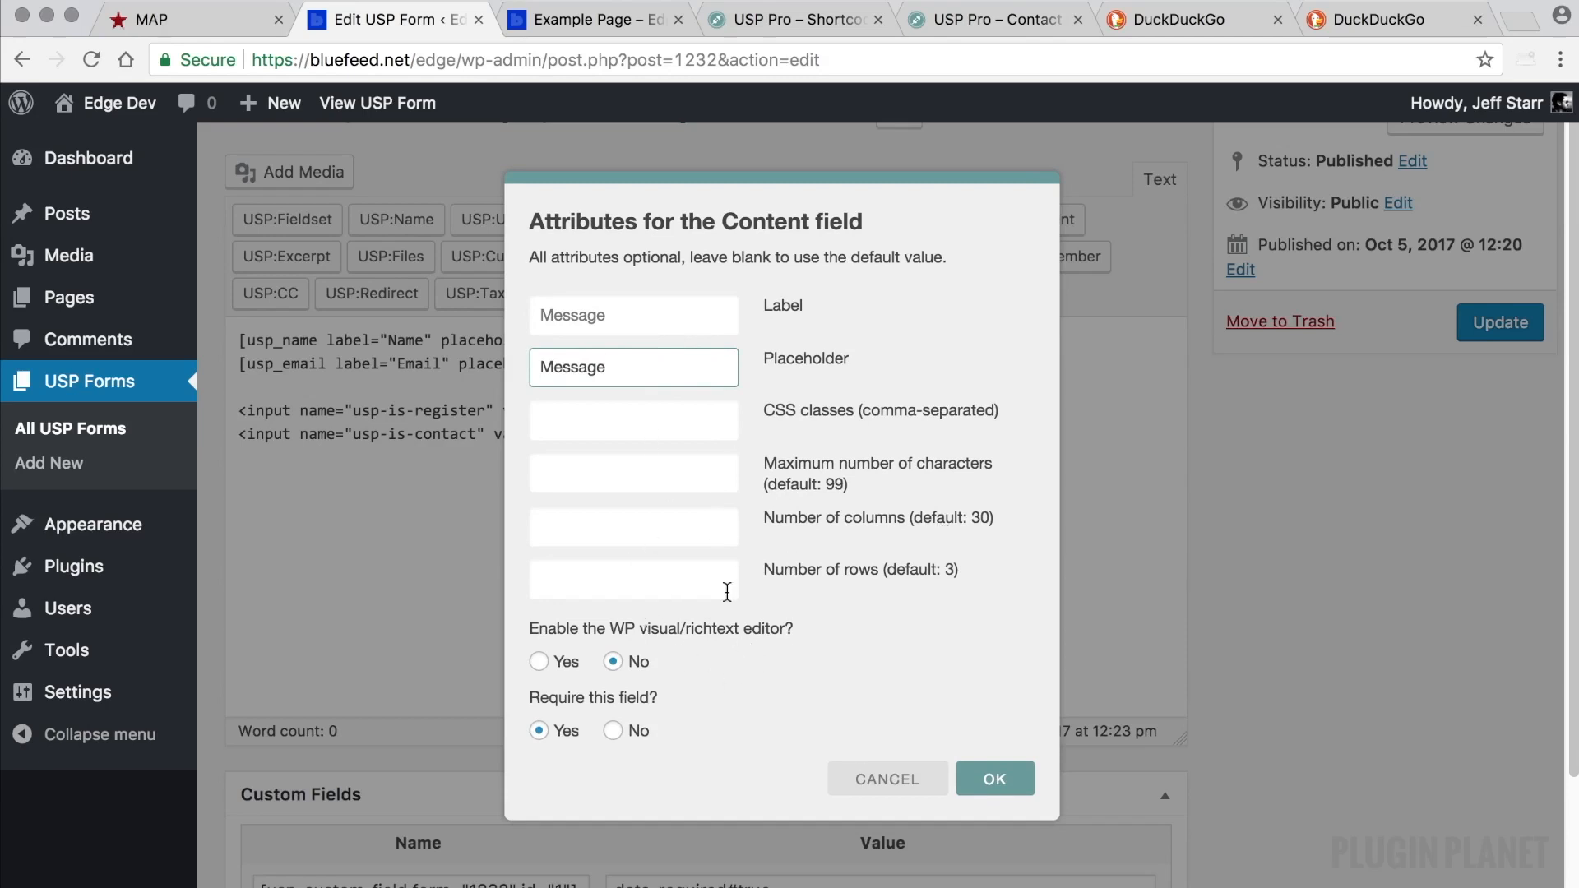
{"action": "left_click", "coordinate": [994, 780]}
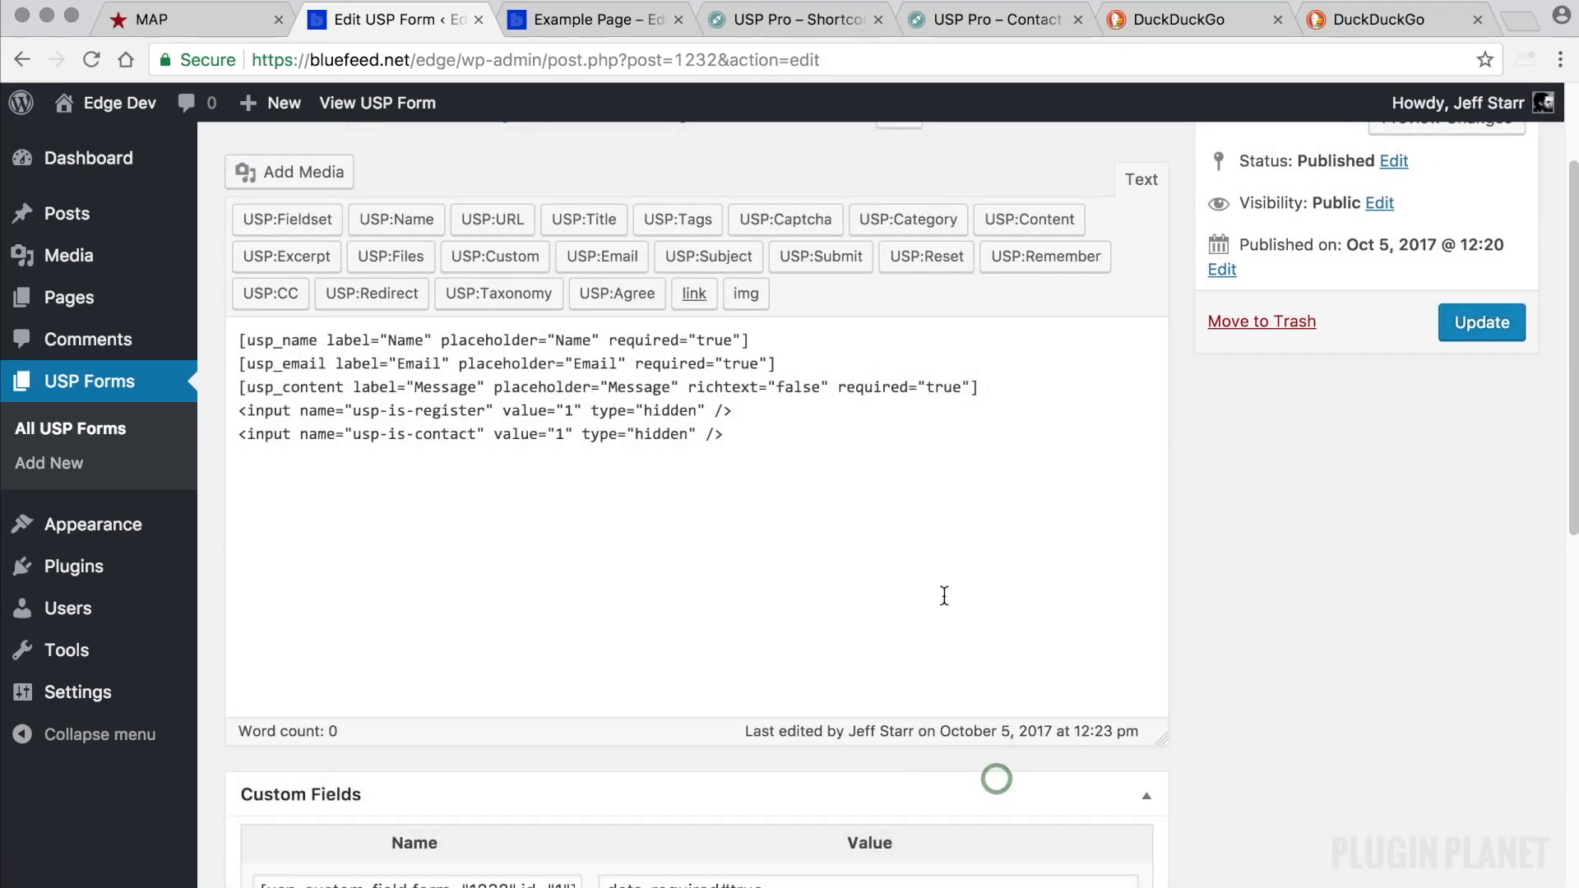
{"action": "key", "text": "Return"}
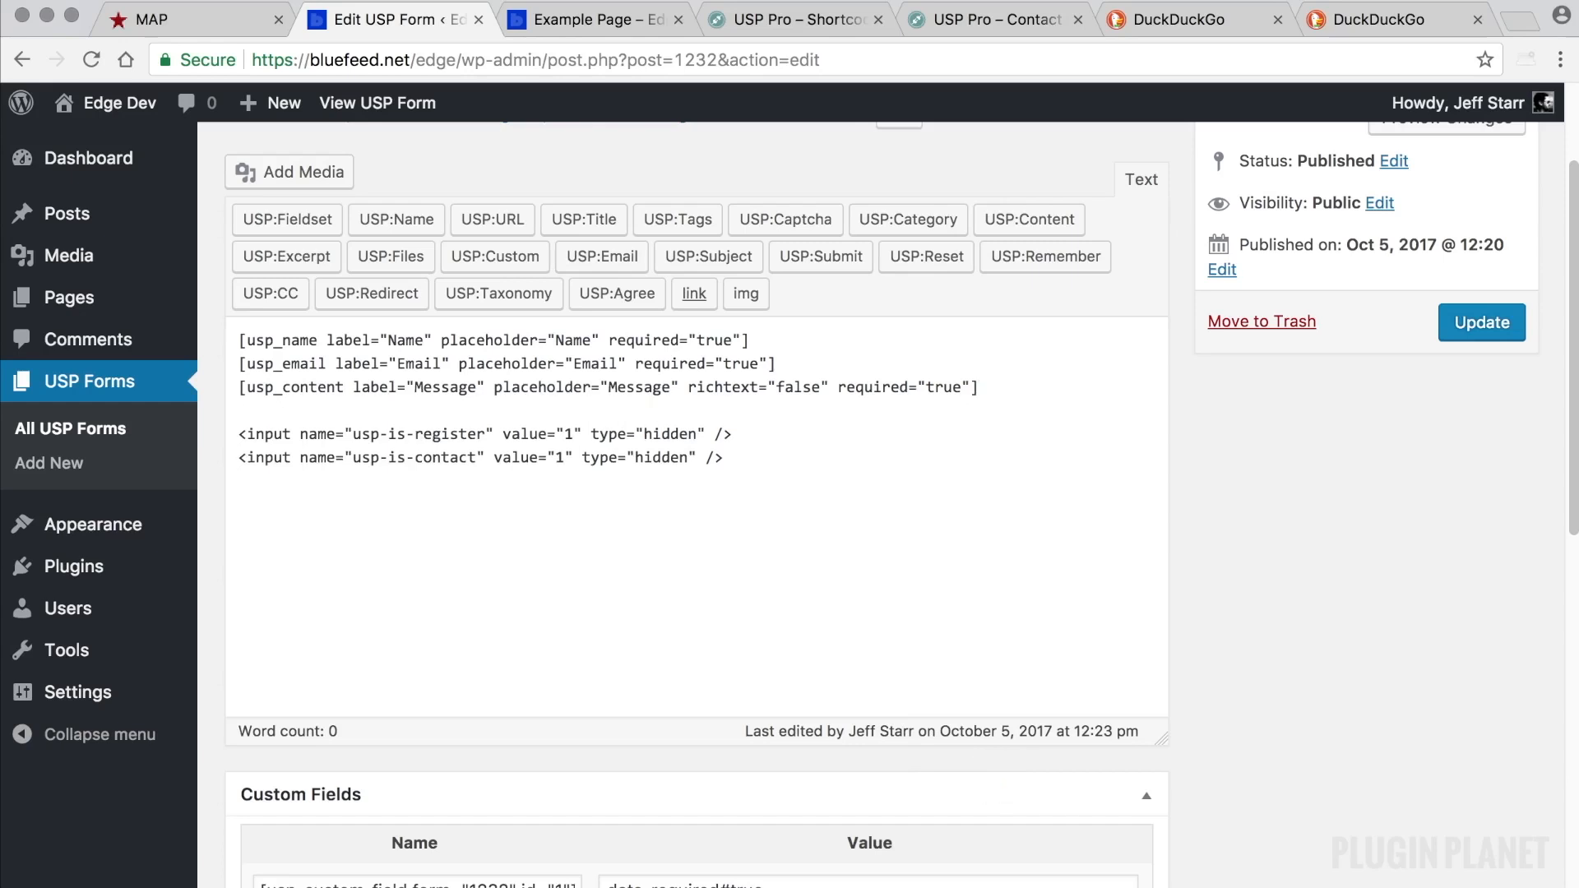
Step: Update the form with its name, email and content shortcodes, and reload the Example Page to check the Message field
{"action": "left_click_drag", "start_coordinate": [320, 342], "coordinate": [183, 342]}
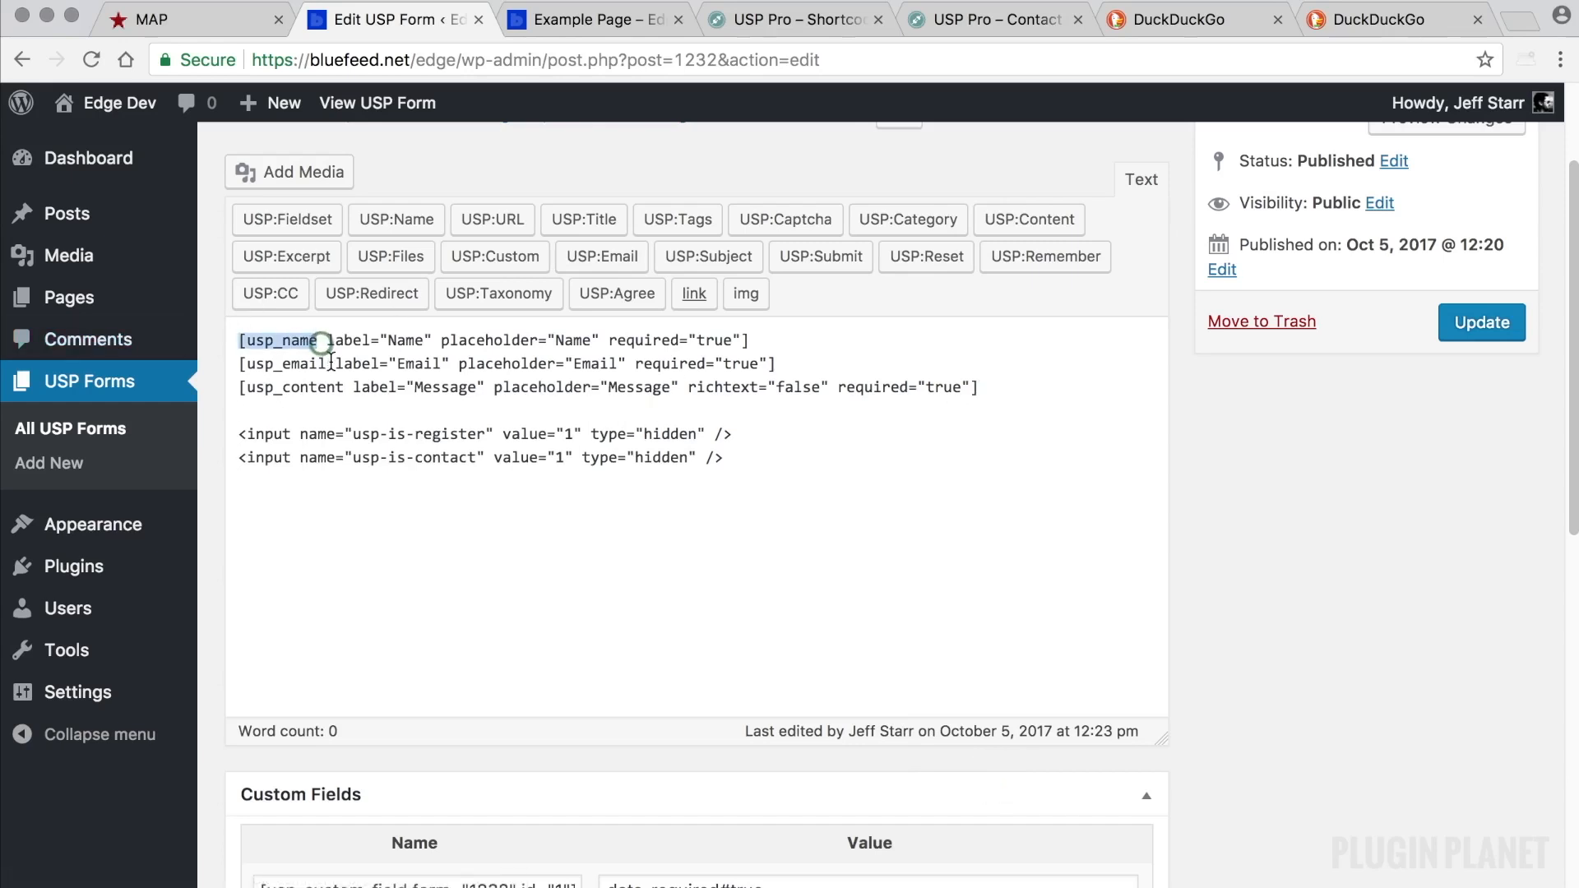
{"action": "left_click_drag", "start_coordinate": [329, 362], "coordinate": [187, 355]}
{"action": "left_click_drag", "start_coordinate": [346, 387], "coordinate": [189, 383]}
{"action": "left_click", "coordinate": [1503, 332]}
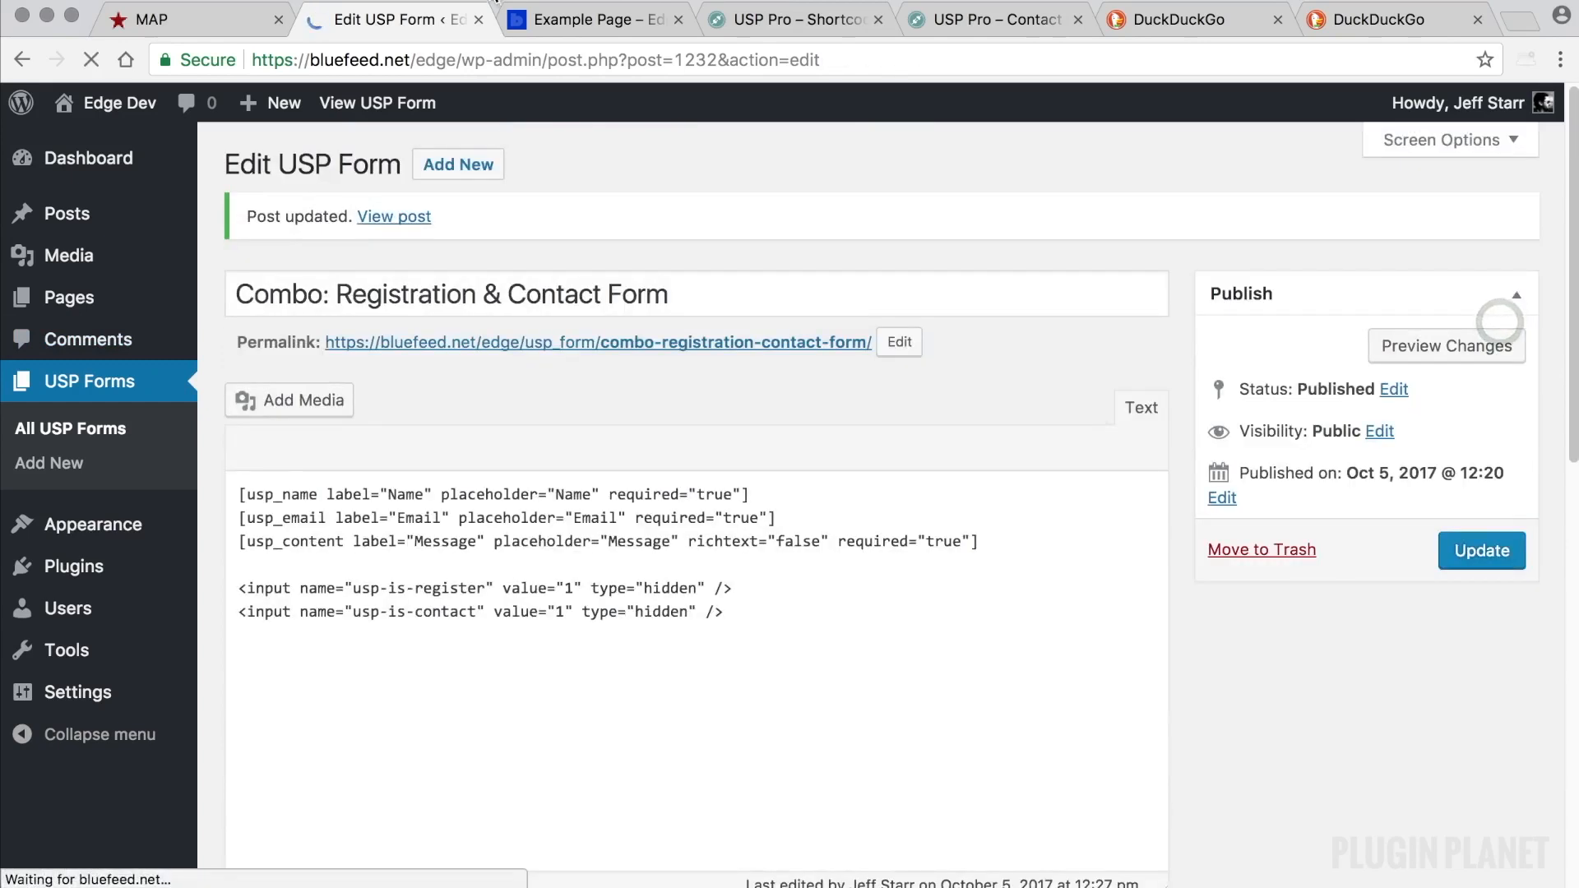
{"action": "left_click", "coordinate": [565, 18]}
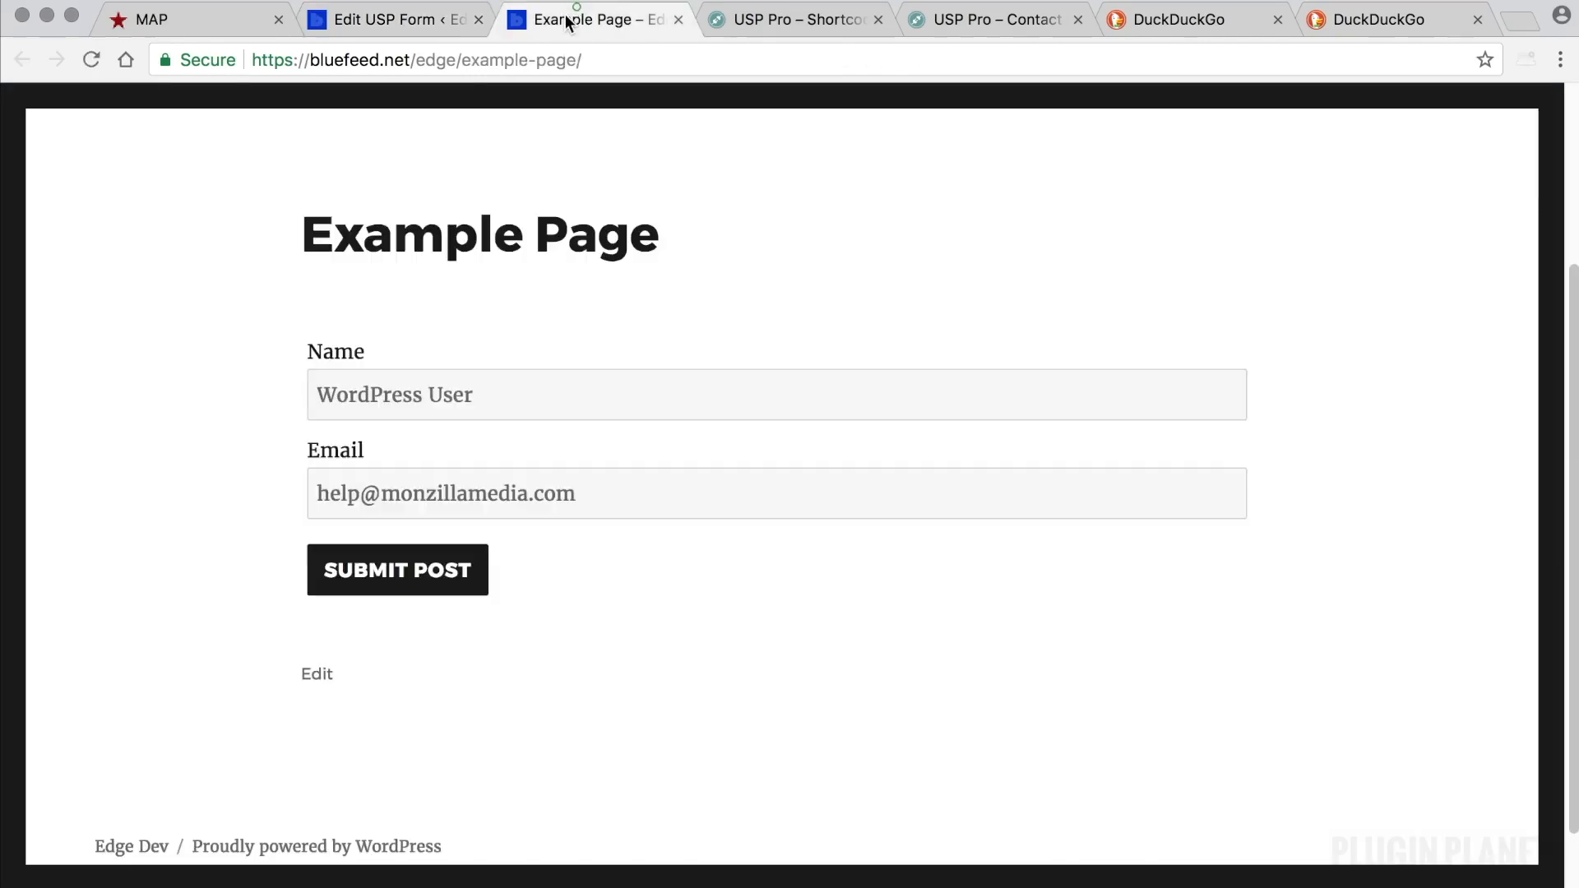
{"action": "left_click", "coordinate": [92, 58]}
{"action": "scroll", "coordinate": [733, 534], "scroll_direction": "down", "scroll_amount": 2}
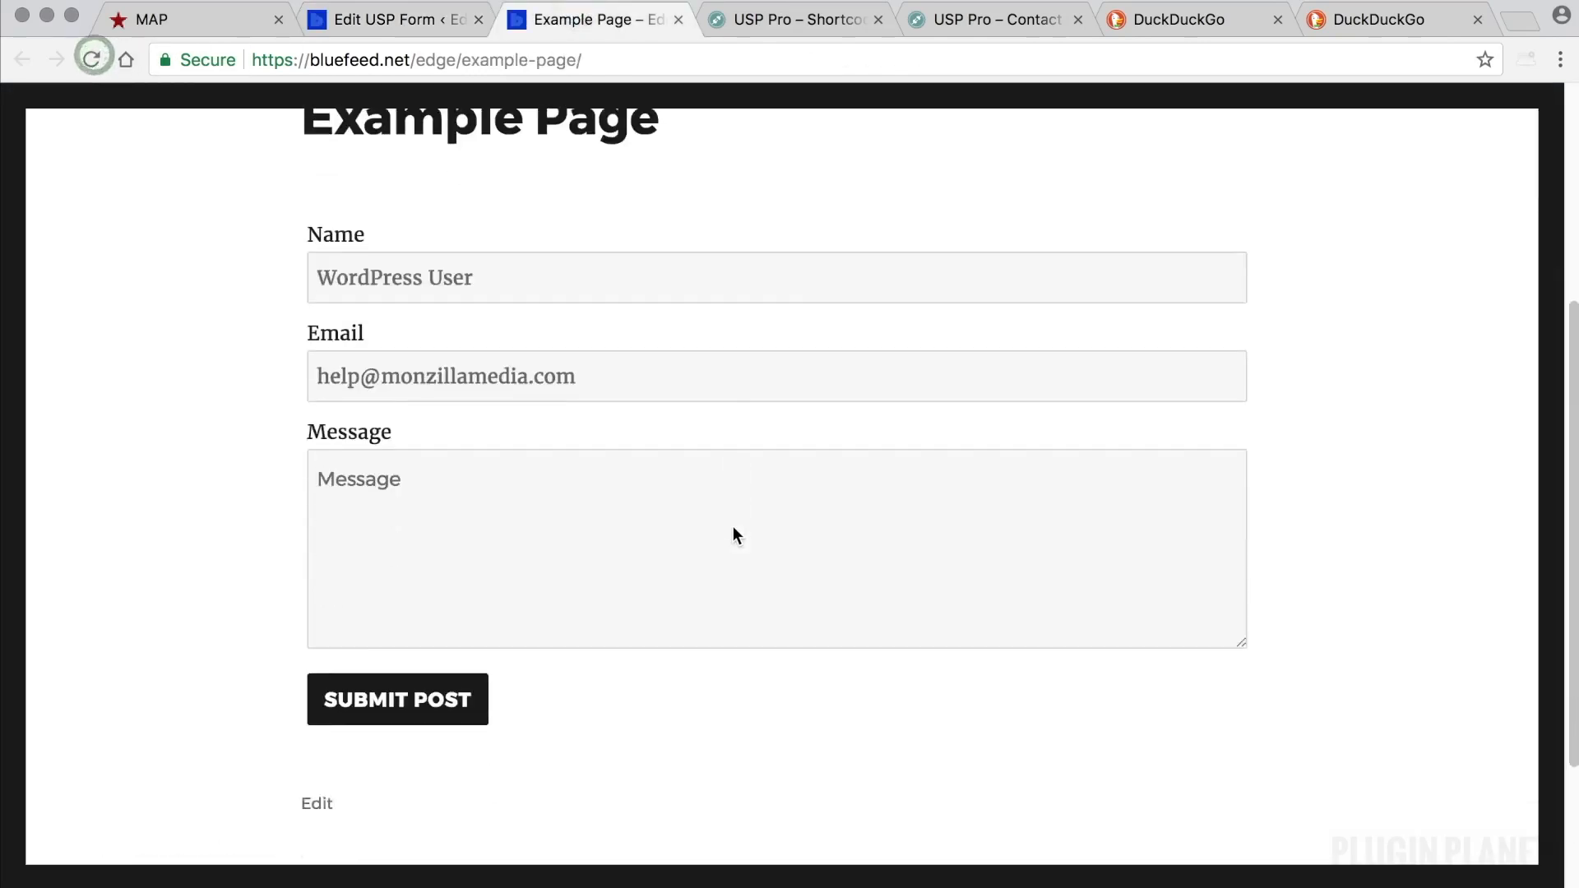
{"action": "scroll", "coordinate": [733, 534], "scroll_direction": "up", "scroll_amount": 1}
{"action": "left_click", "coordinate": [607, 528]}
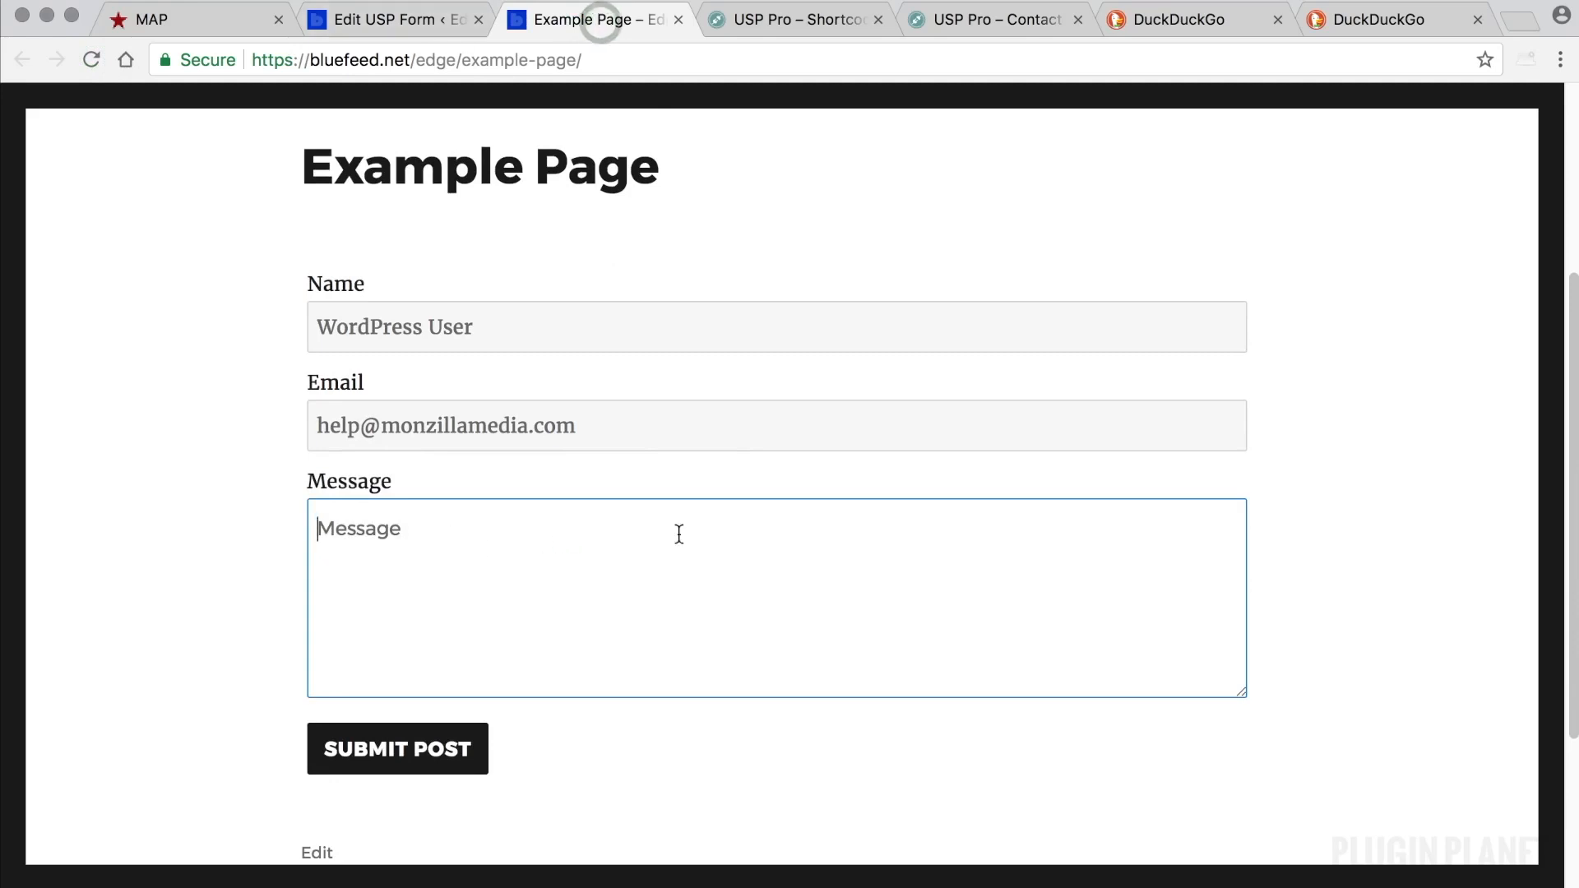
Step: Insert a required Email Subject field with label and placeholder Subject between the email and content shortcodes
{"action": "left_click", "coordinate": [427, 22]}
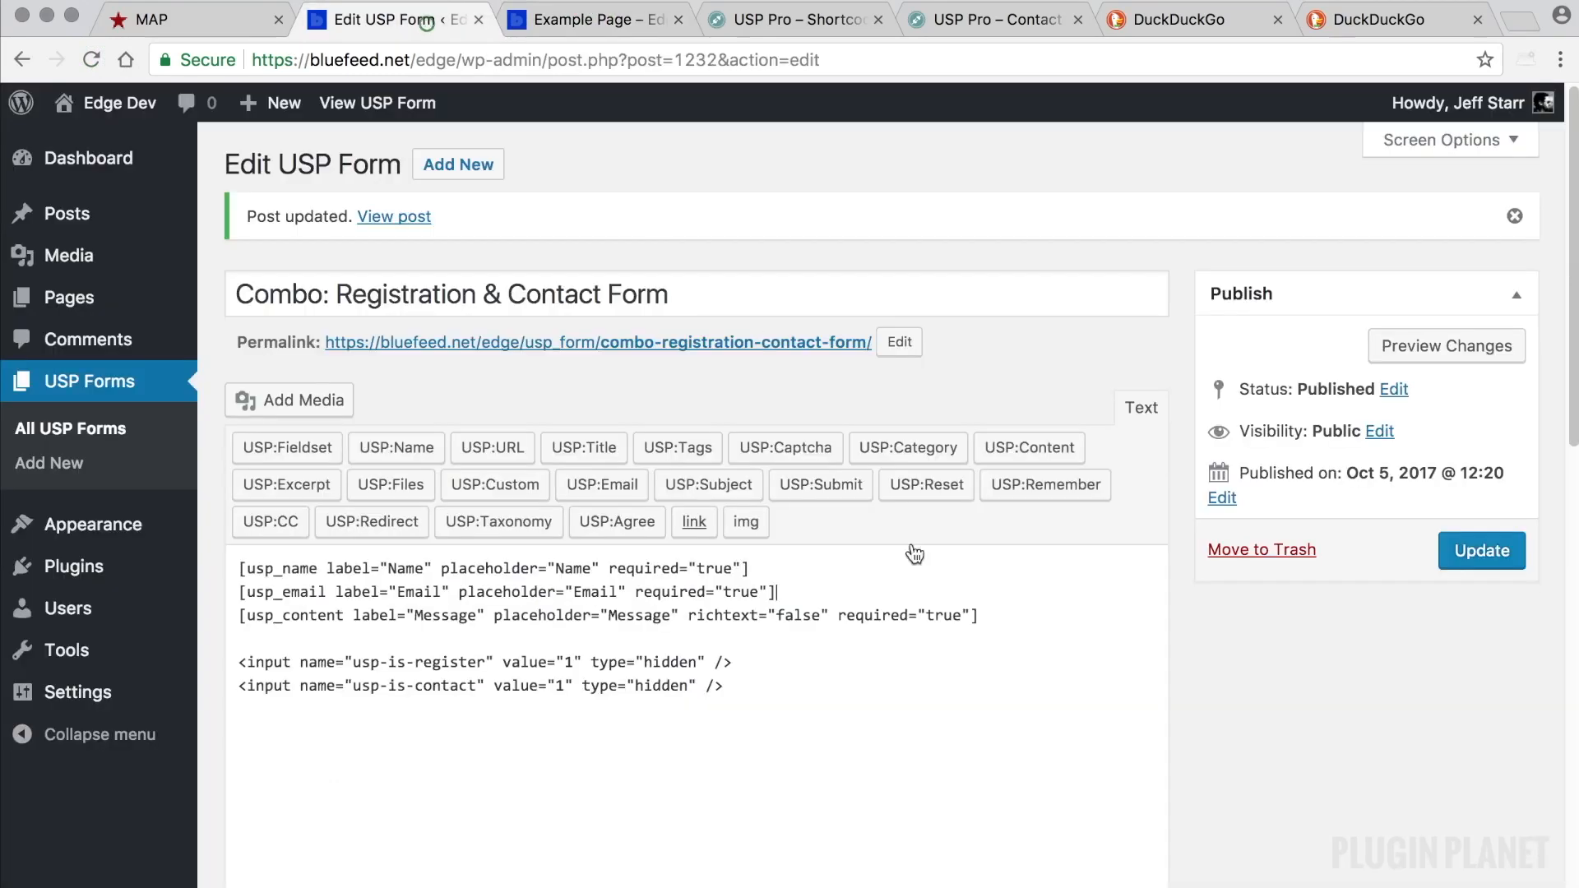
{"action": "left_click", "coordinate": [816, 592]}
{"action": "key", "text": "Return"}
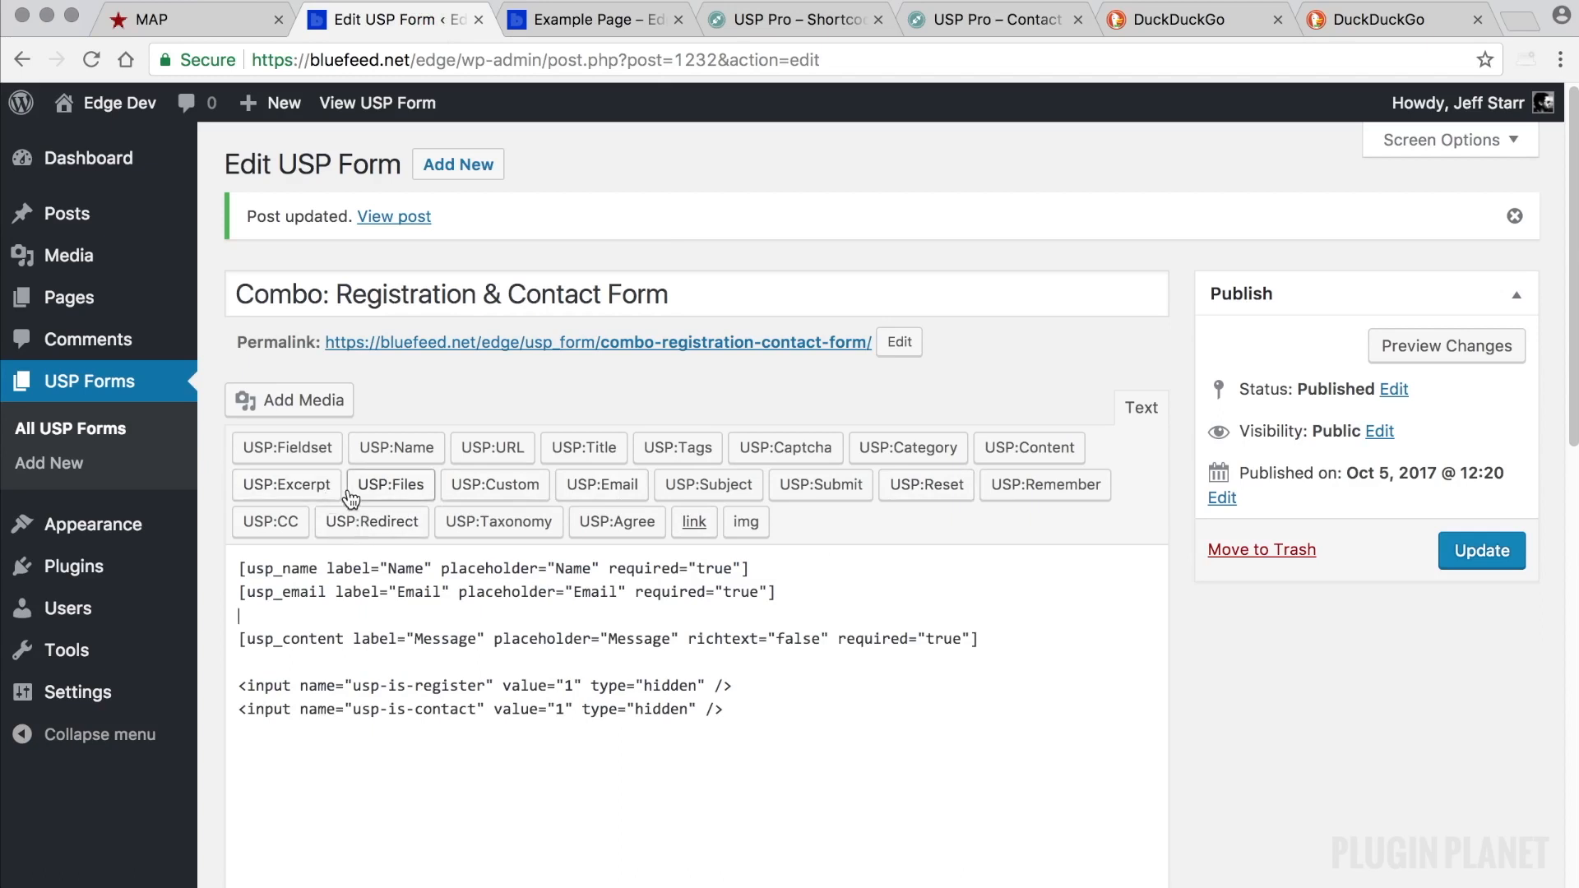
{"action": "left_click", "coordinate": [694, 490]}
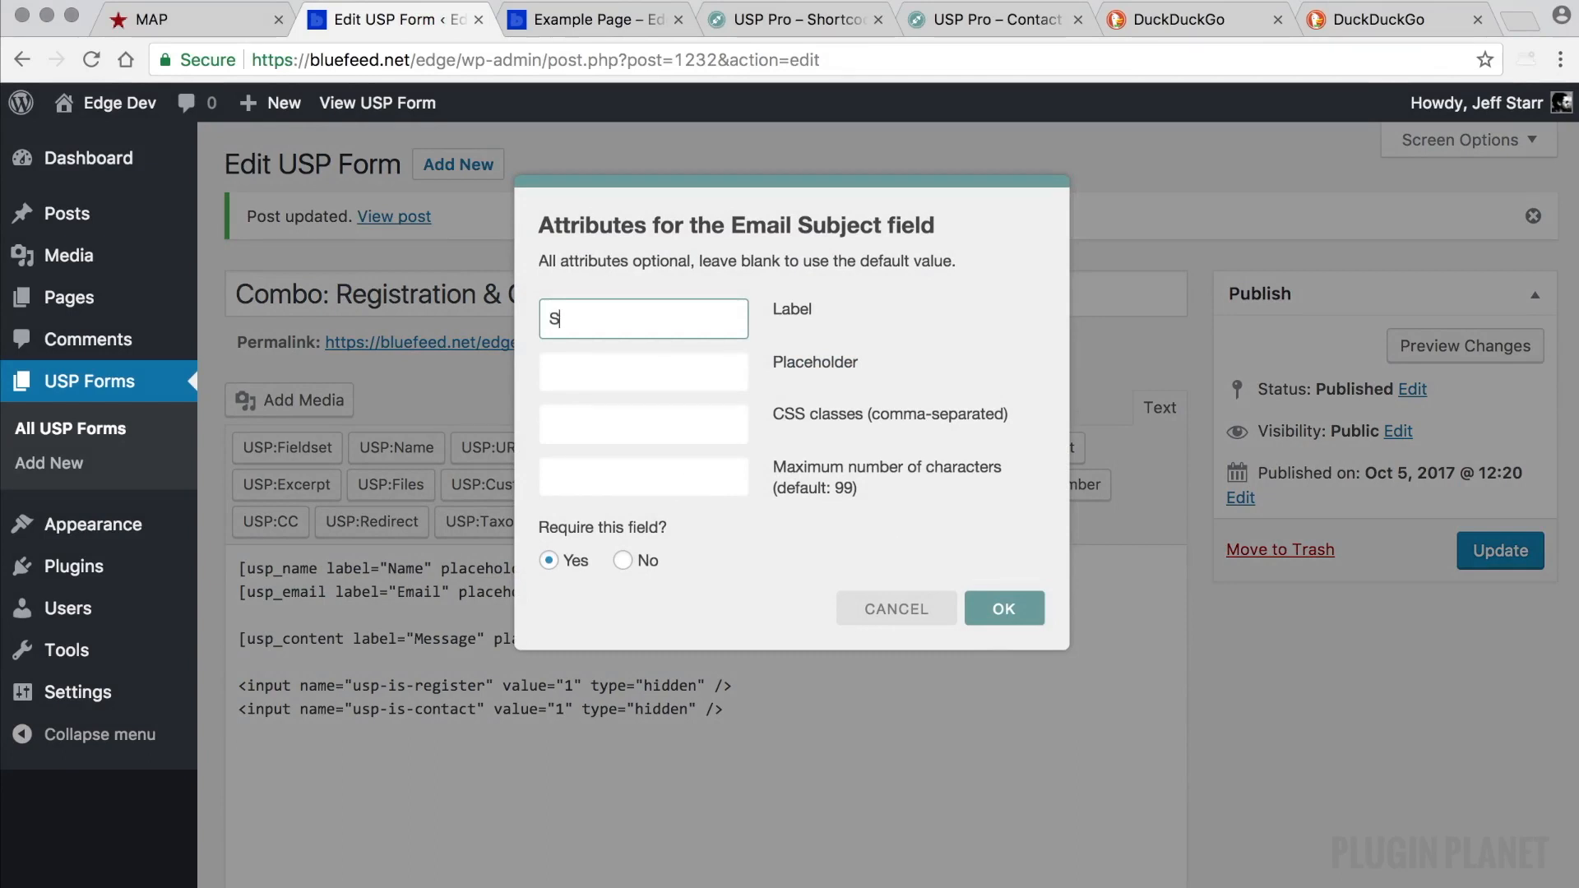
{"action": "key", "text": "Tab"}
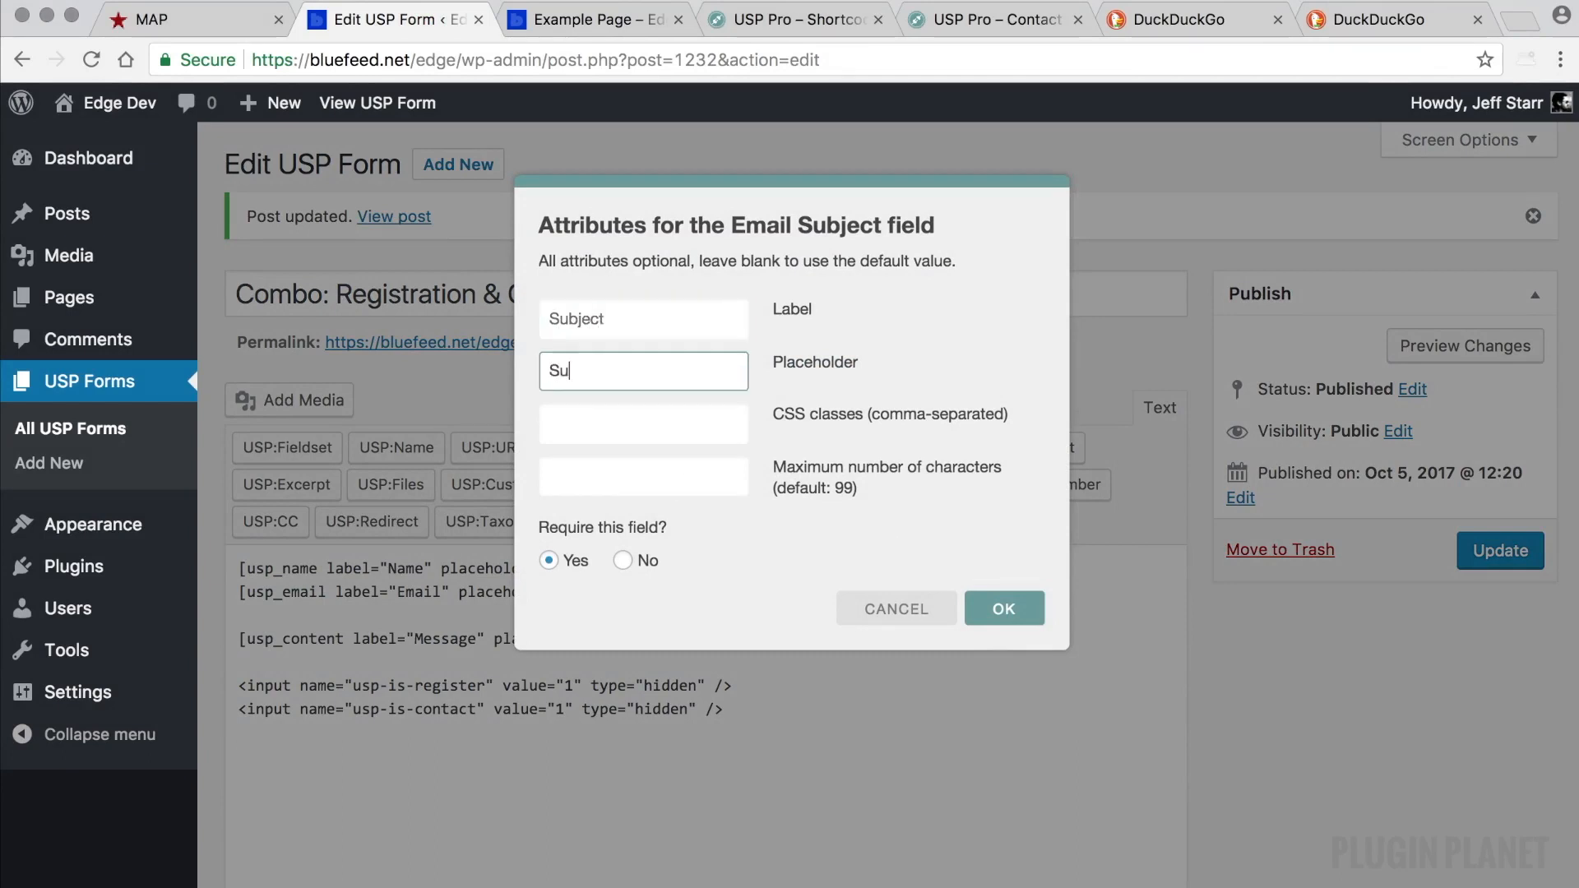
{"action": "left_click", "coordinate": [1005, 611]}
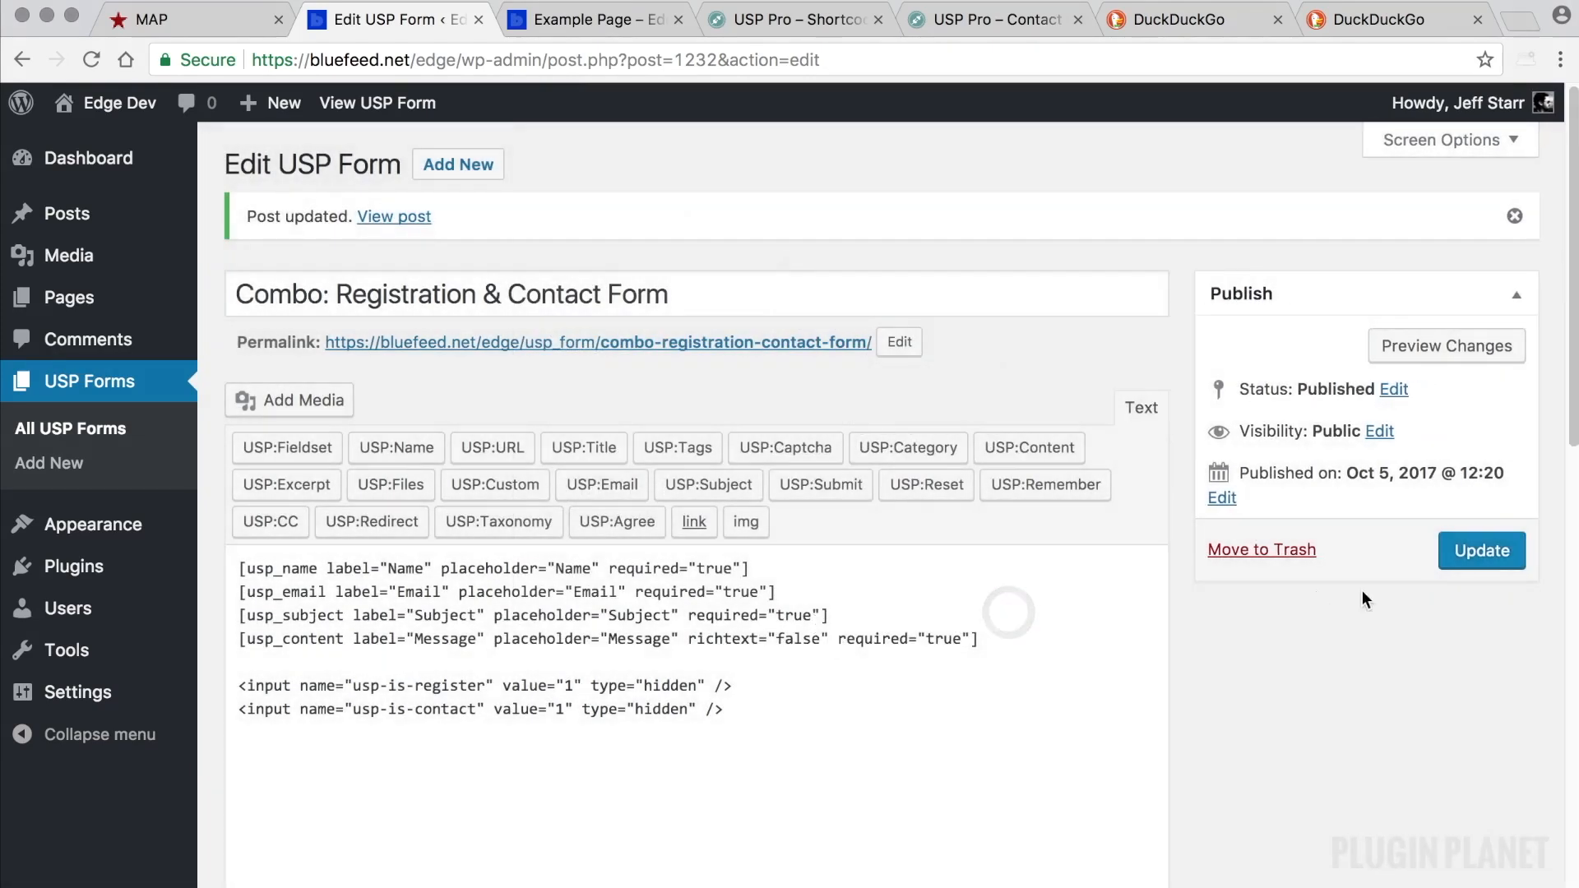
Step: Update the form and reload the Example Page to check the Subject field against the form's code
{"action": "left_click", "coordinate": [1484, 549]}
{"action": "left_click", "coordinate": [632, 20]}
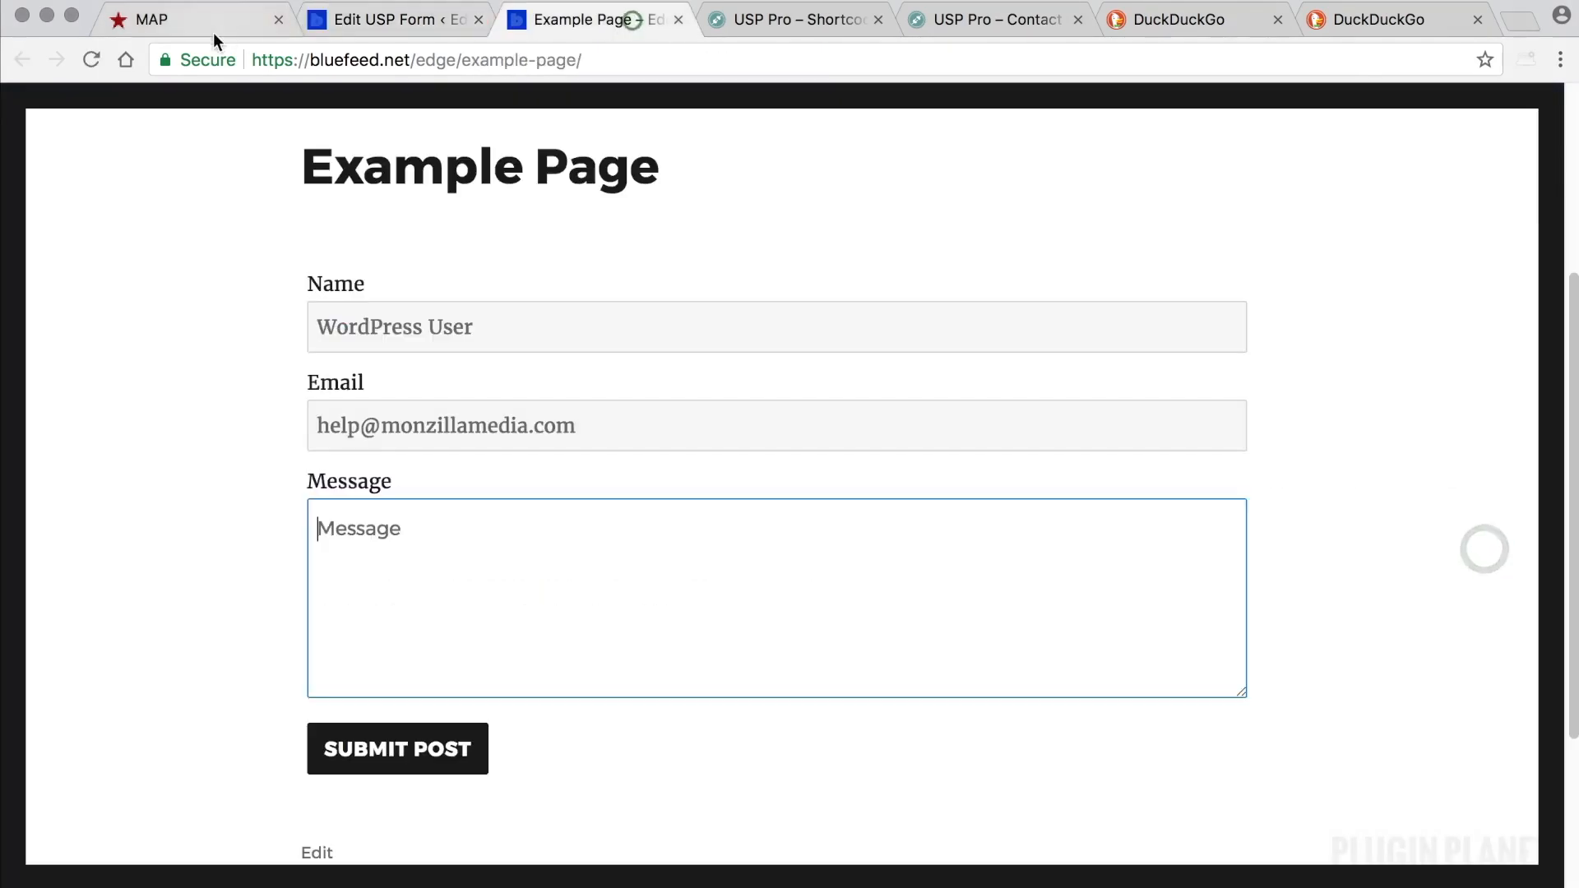
{"action": "left_click", "coordinate": [92, 59]}
{"action": "scroll", "coordinate": [594, 480], "scroll_direction": "down", "scroll_amount": 2}
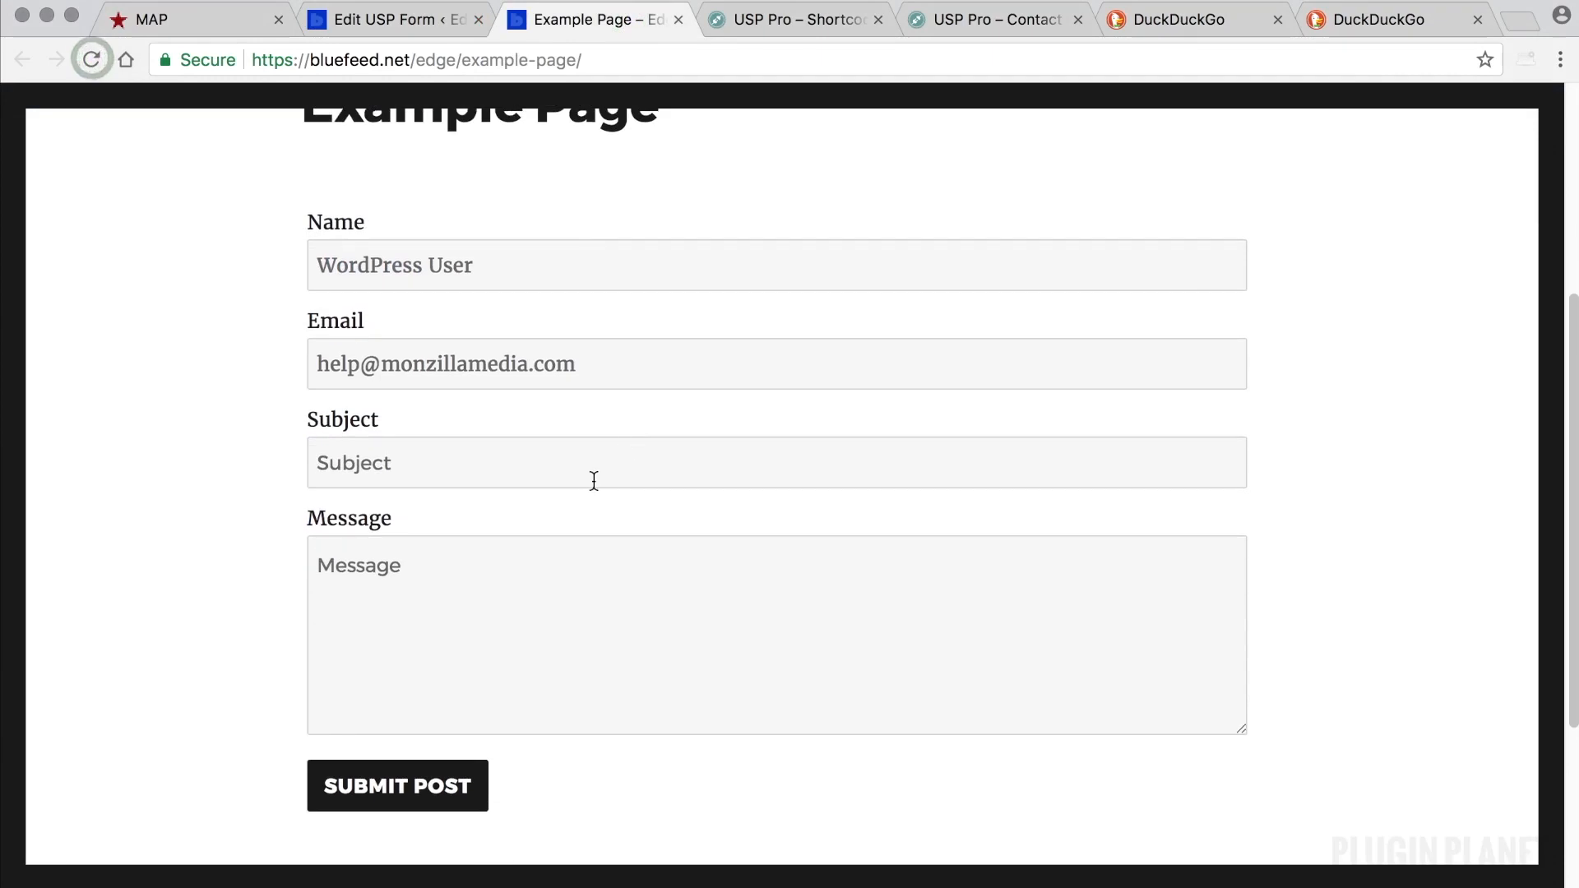
{"action": "left_click", "coordinate": [589, 480]}
{"action": "left_click", "coordinate": [668, 558]}
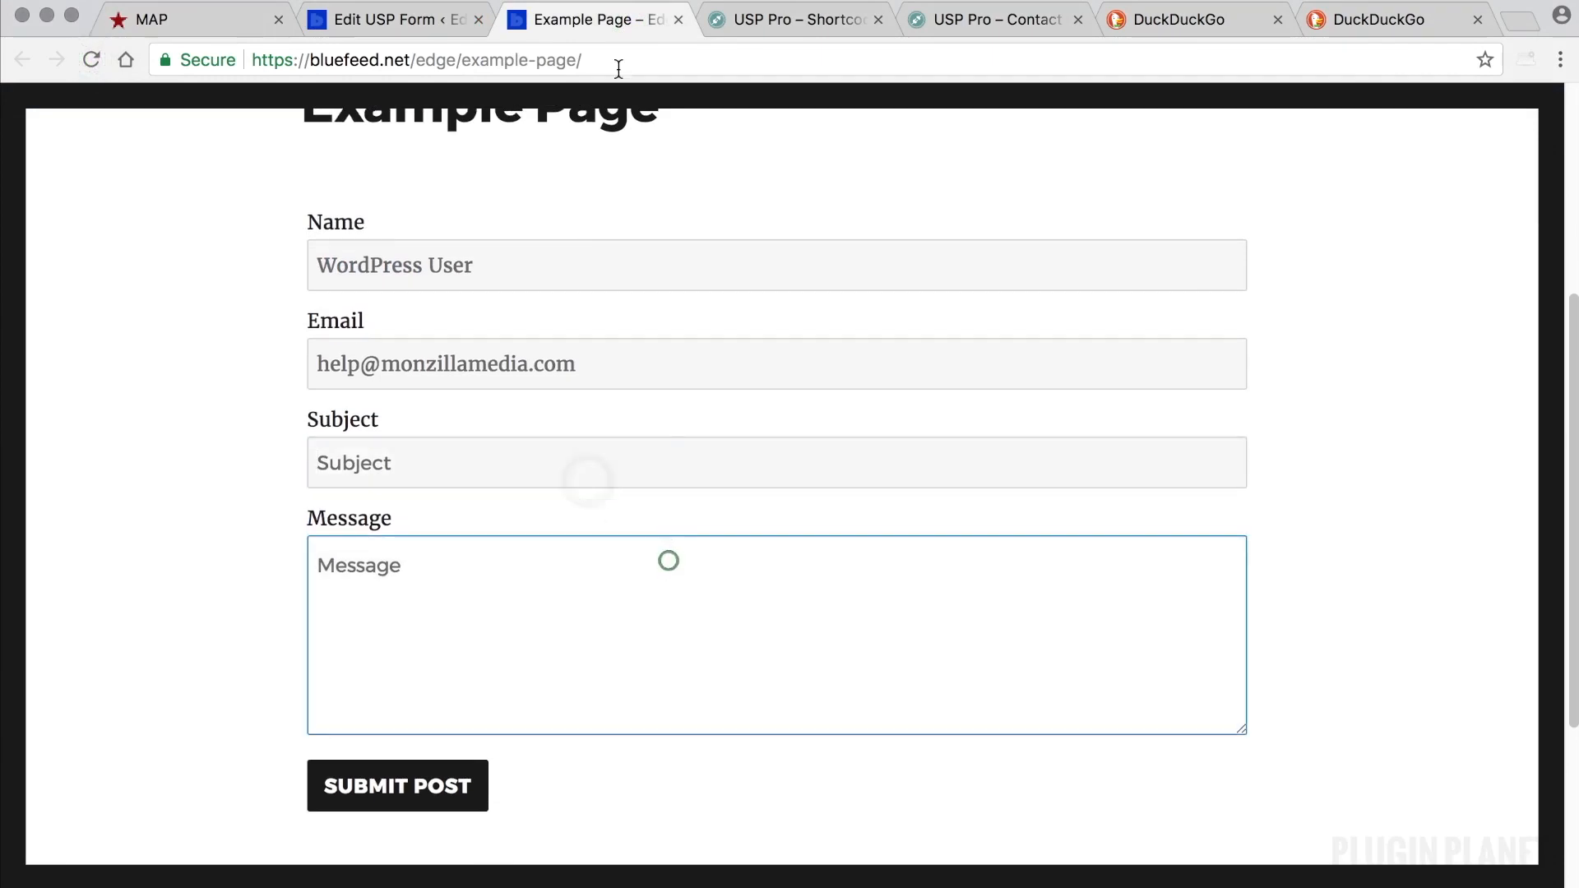
{"action": "left_click", "coordinate": [402, 18]}
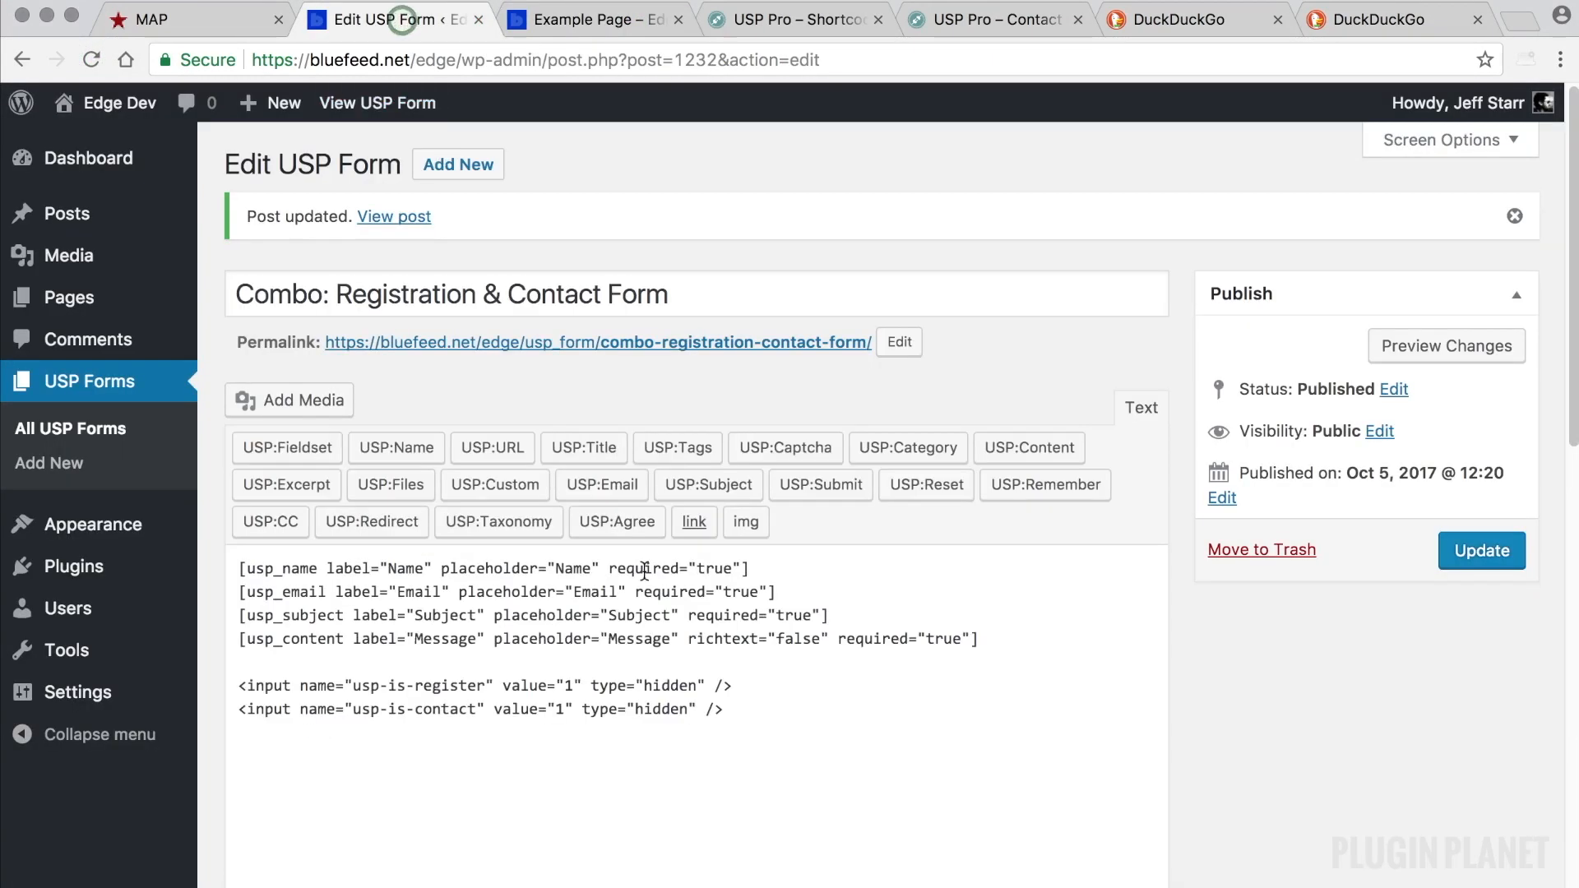
{"action": "left_click", "coordinate": [631, 22]}
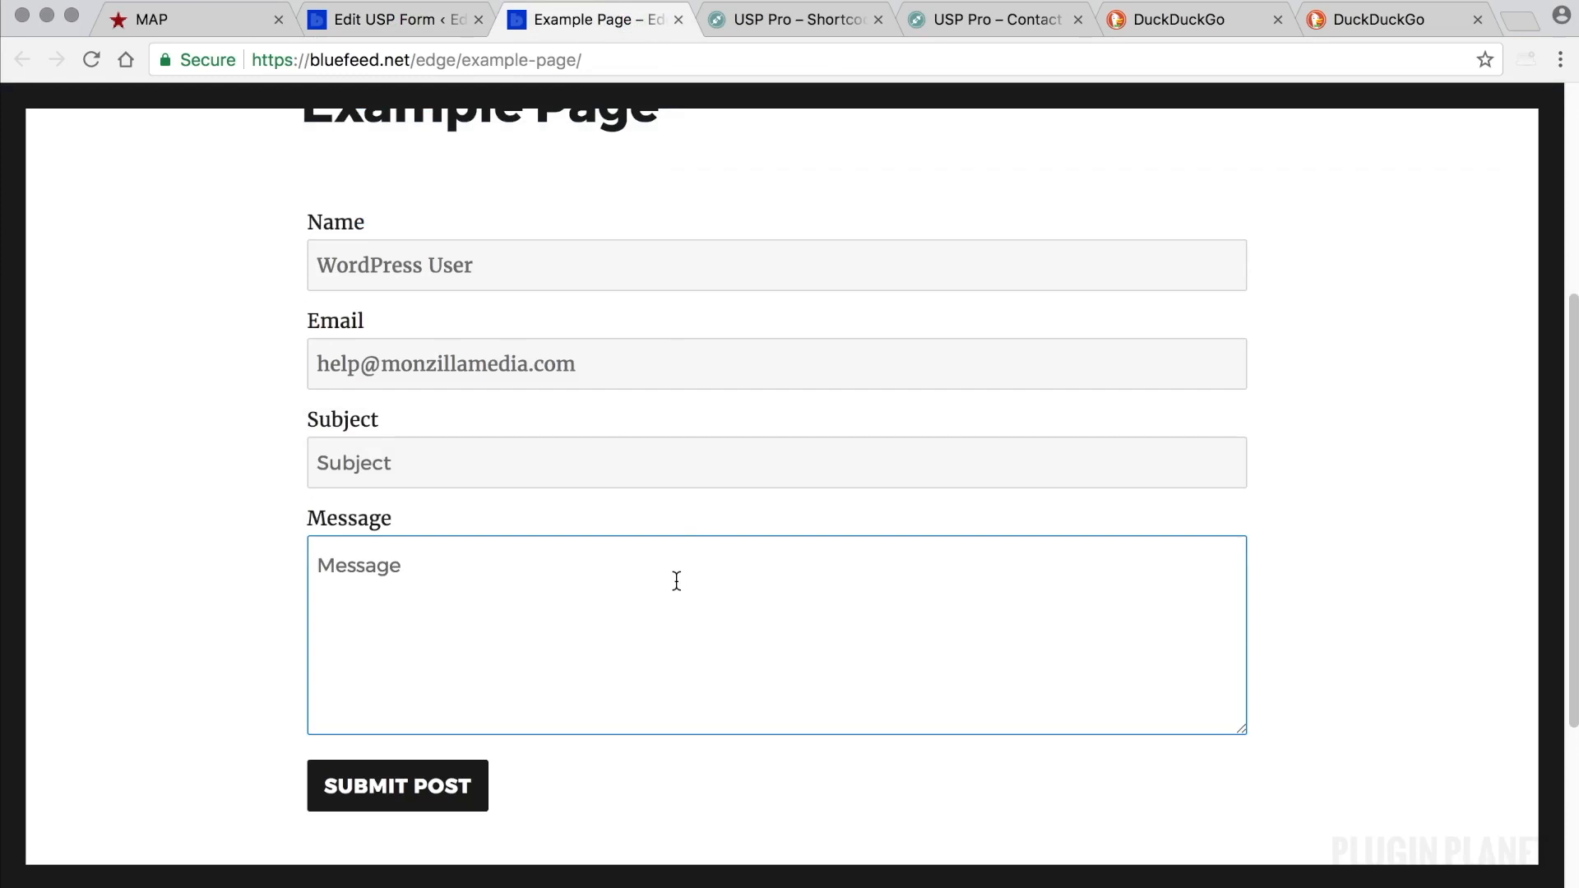
Step: Look over the Plugin Planet tutorial on contact forms with user registration and open the site's tutorials archive
{"action": "left_click", "coordinate": [993, 24]}
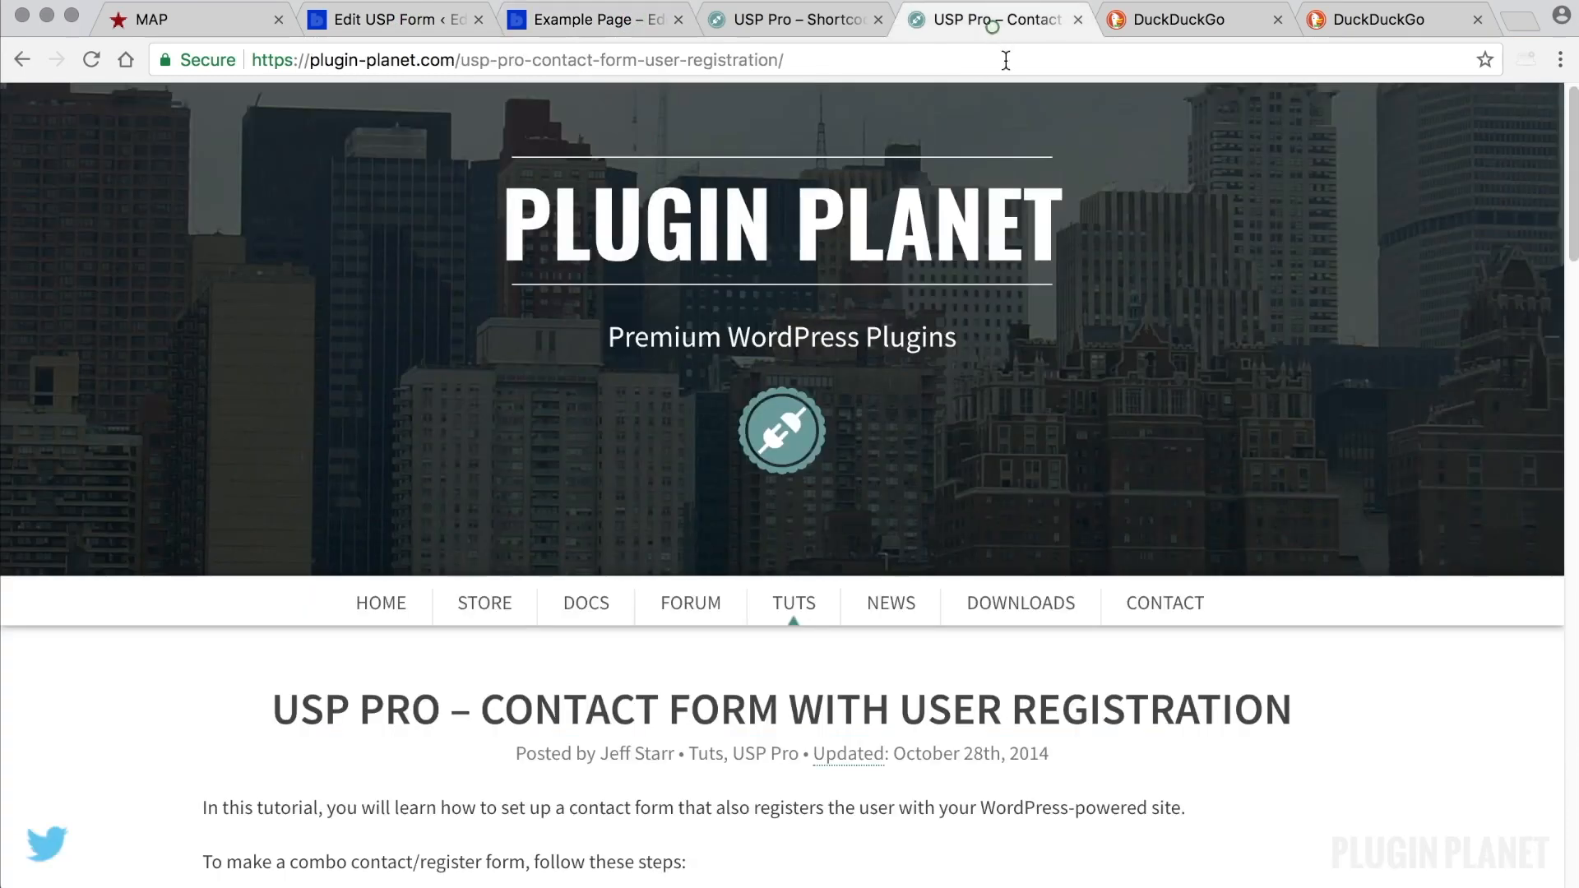
{"action": "scroll", "coordinate": [994, 292], "scroll_direction": "down", "scroll_amount": 3}
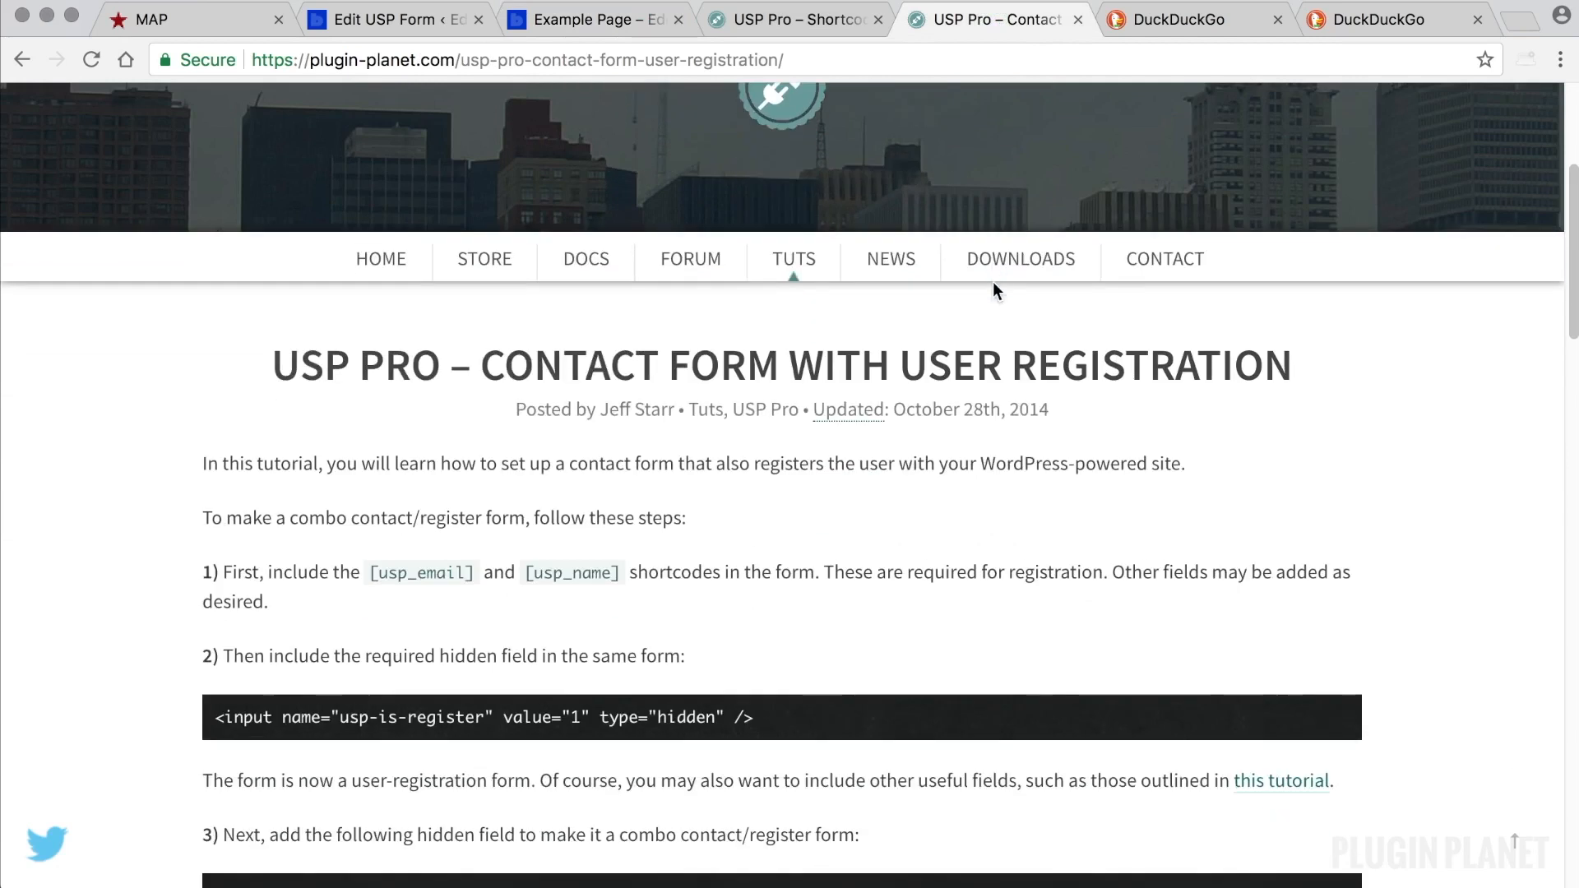
{"action": "scroll", "coordinate": [856, 310], "scroll_direction": "up", "scroll_amount": 1}
{"action": "left_click", "coordinate": [801, 325]}
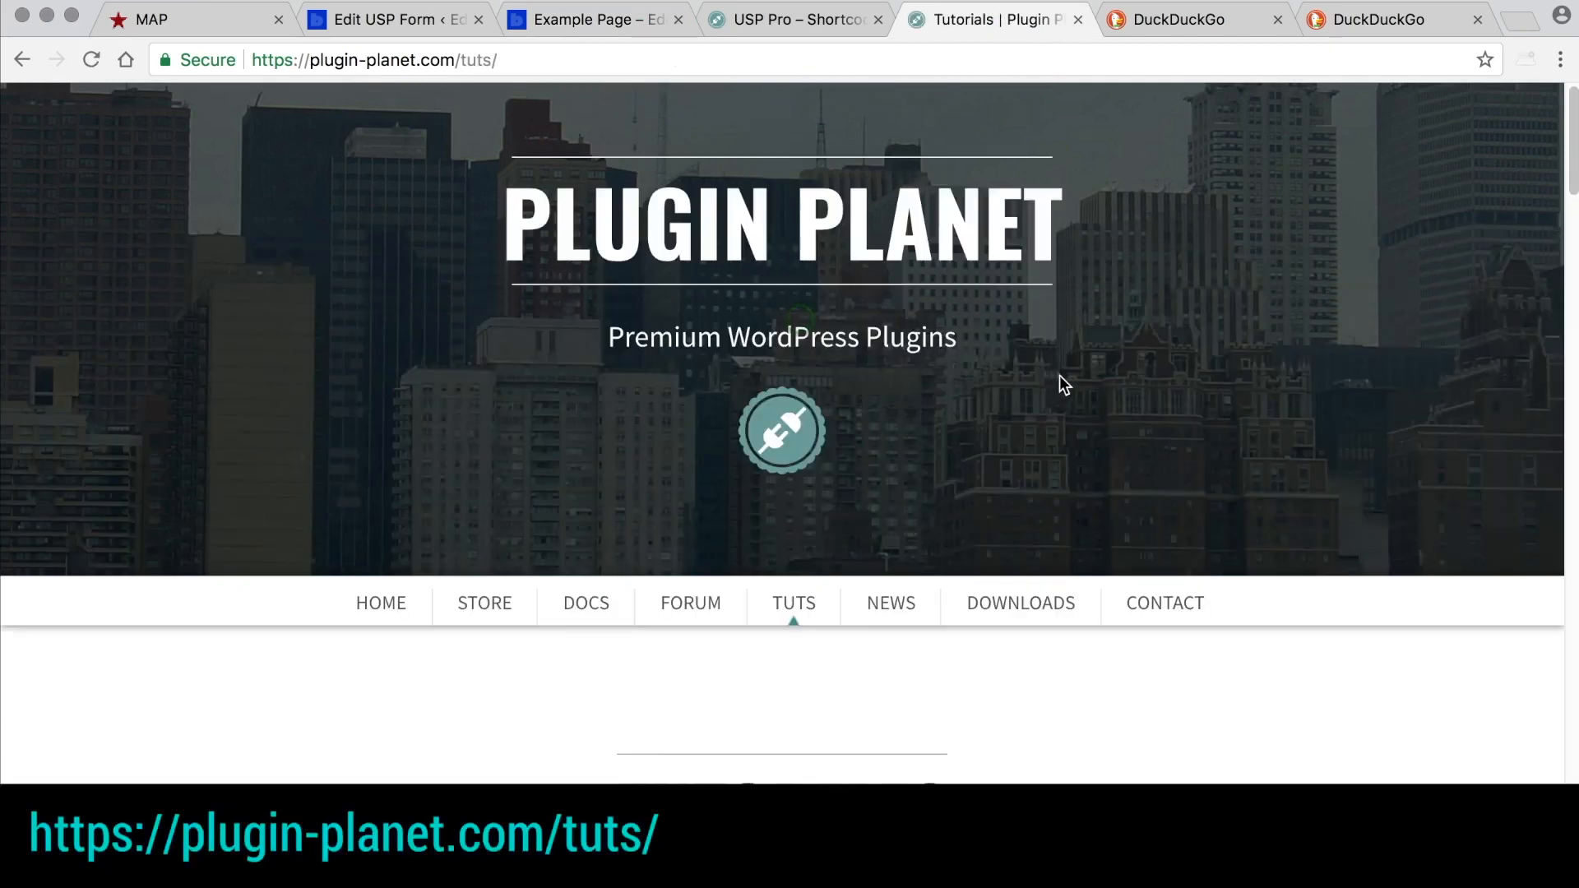
Step: Search the Plugin Planet site for "usp contact form" and open the tutorial USP Pro – Make a Contact Form
{"action": "scroll", "coordinate": [1059, 380], "scroll_direction": "down", "scroll_amount": 5}
{"action": "left_click", "coordinate": [1163, 581]}
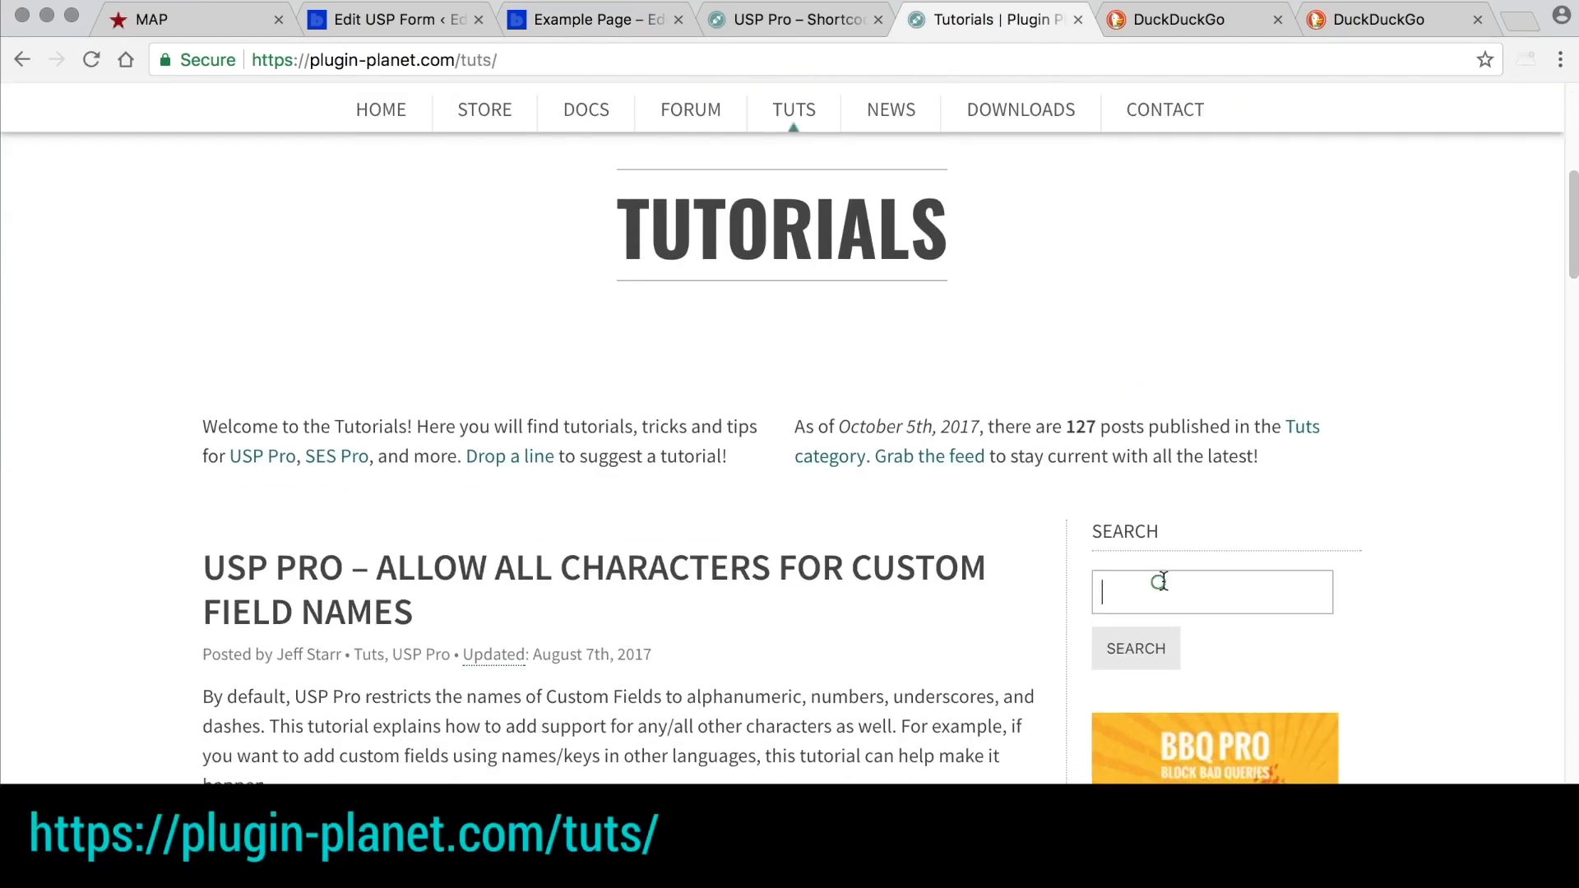
{"action": "type", "text": "usp conta"}
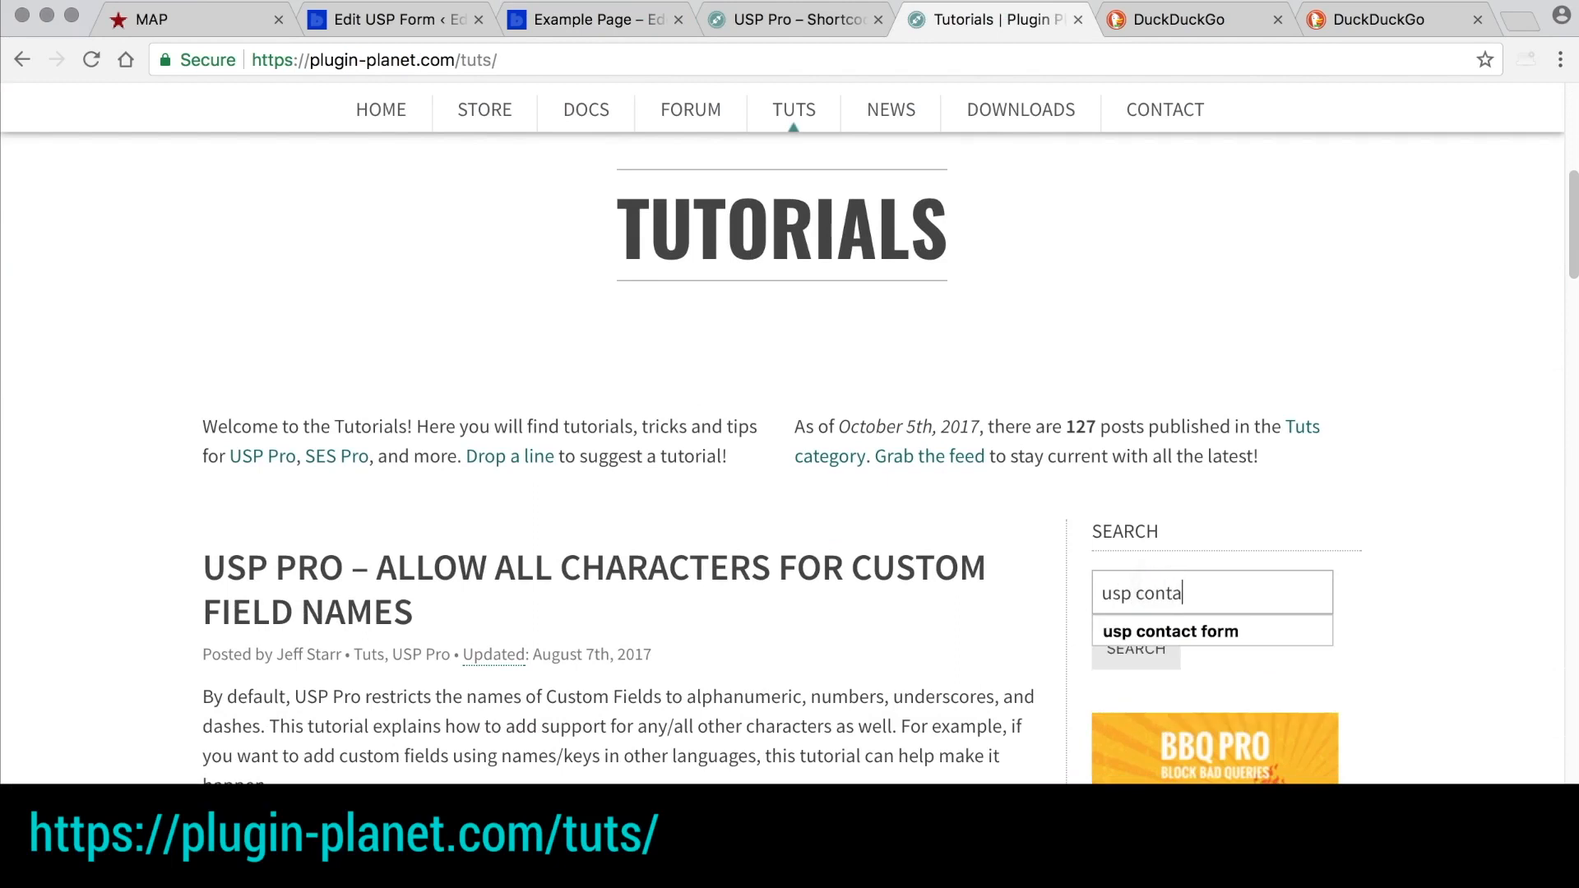
{"action": "type", "text": "ct"}
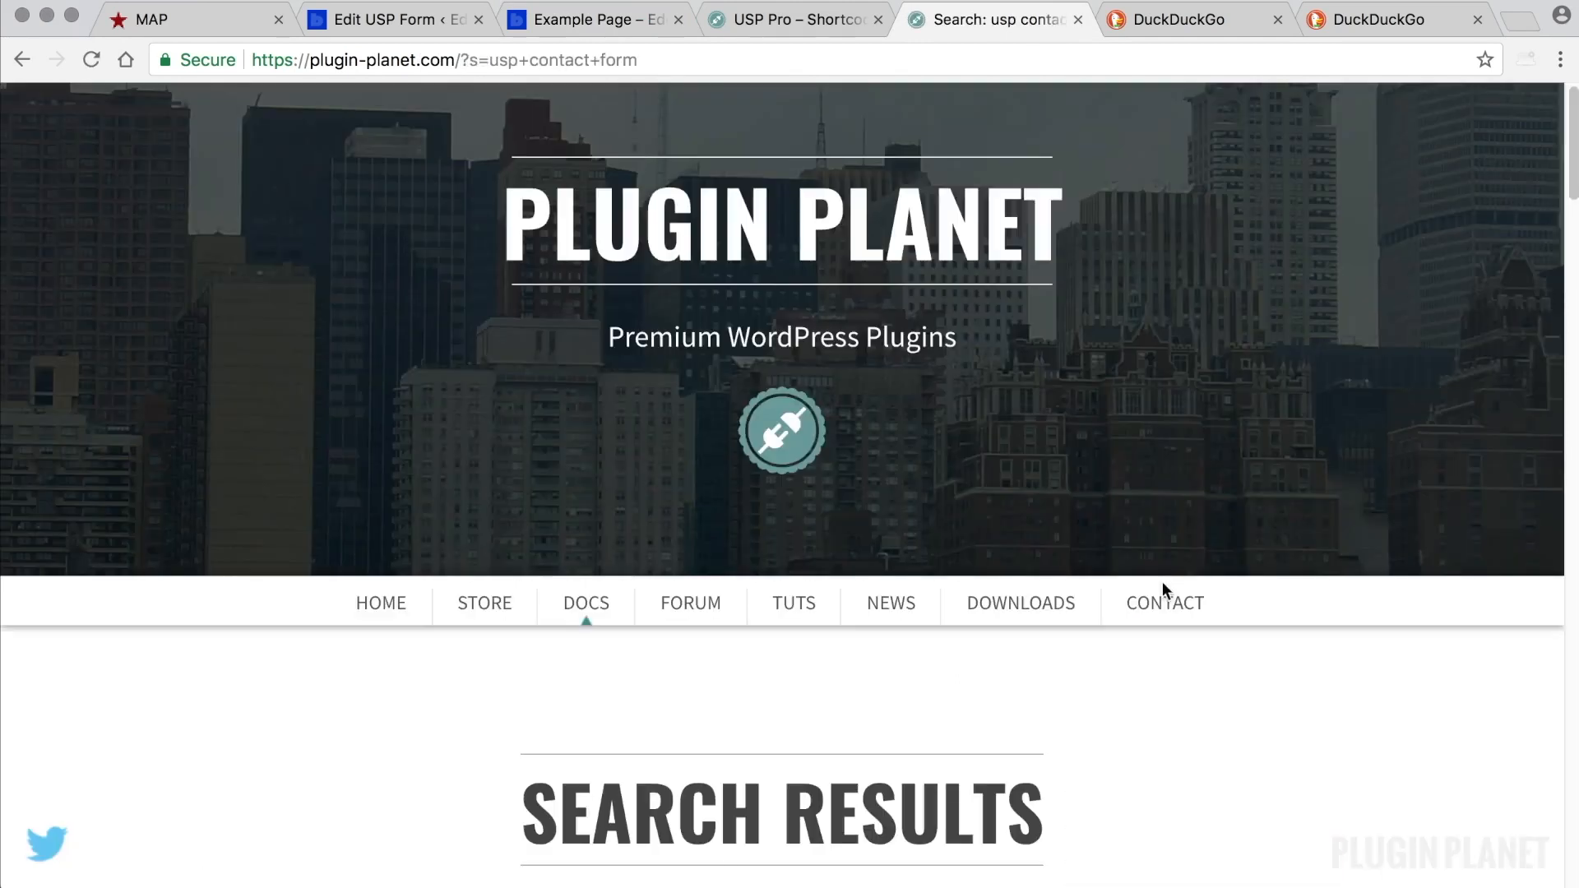
{"action": "scroll", "coordinate": [1163, 587], "scroll_direction": "down", "scroll_amount": 10}
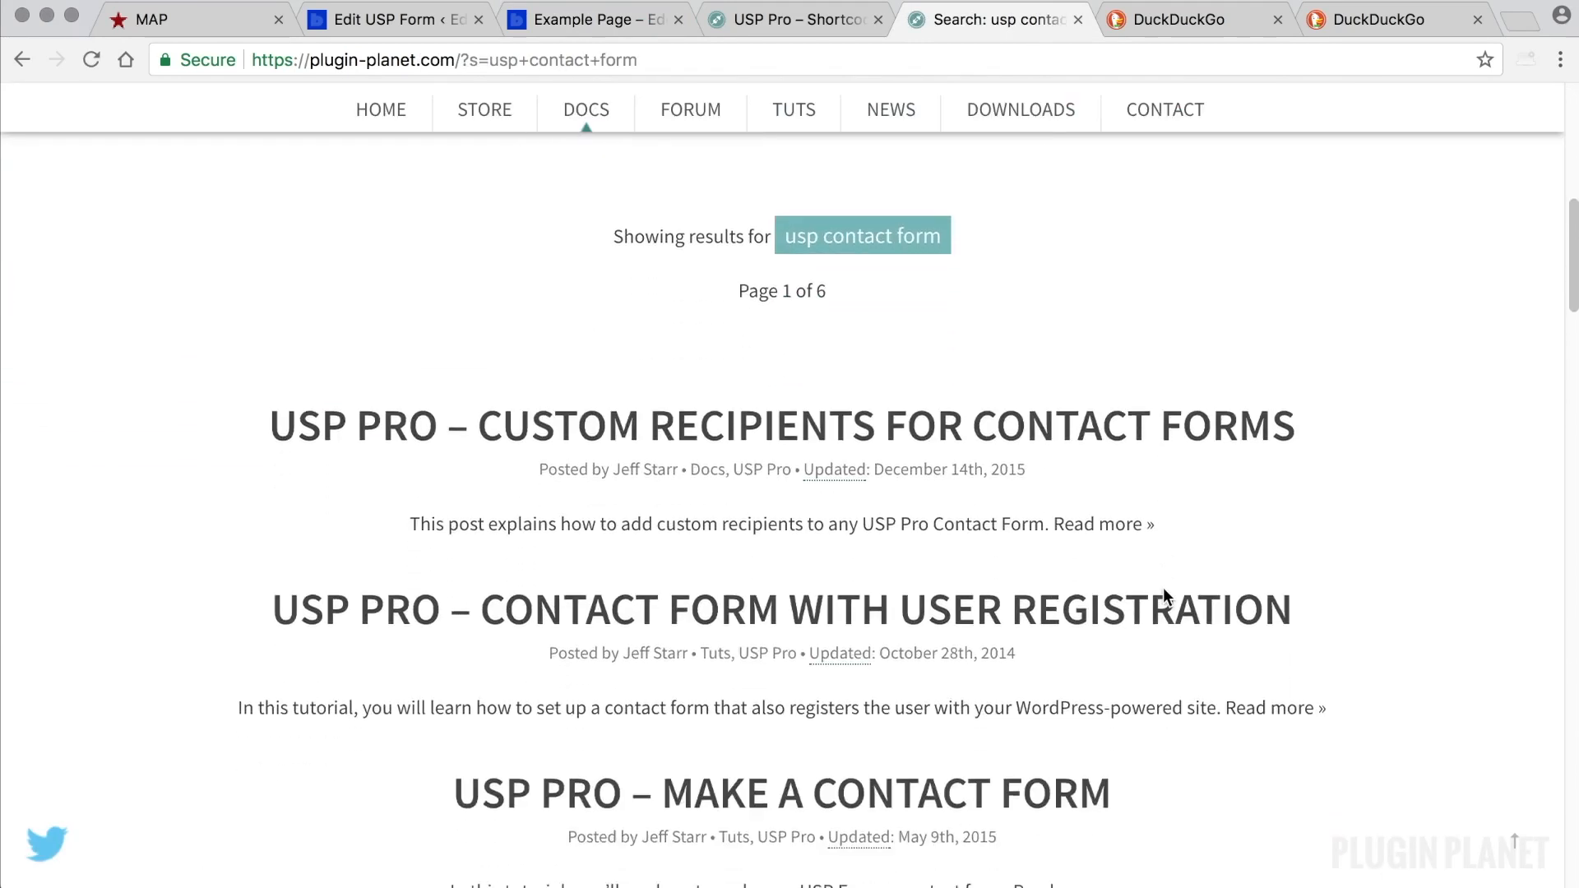
{"action": "left_click", "coordinate": [1057, 551]}
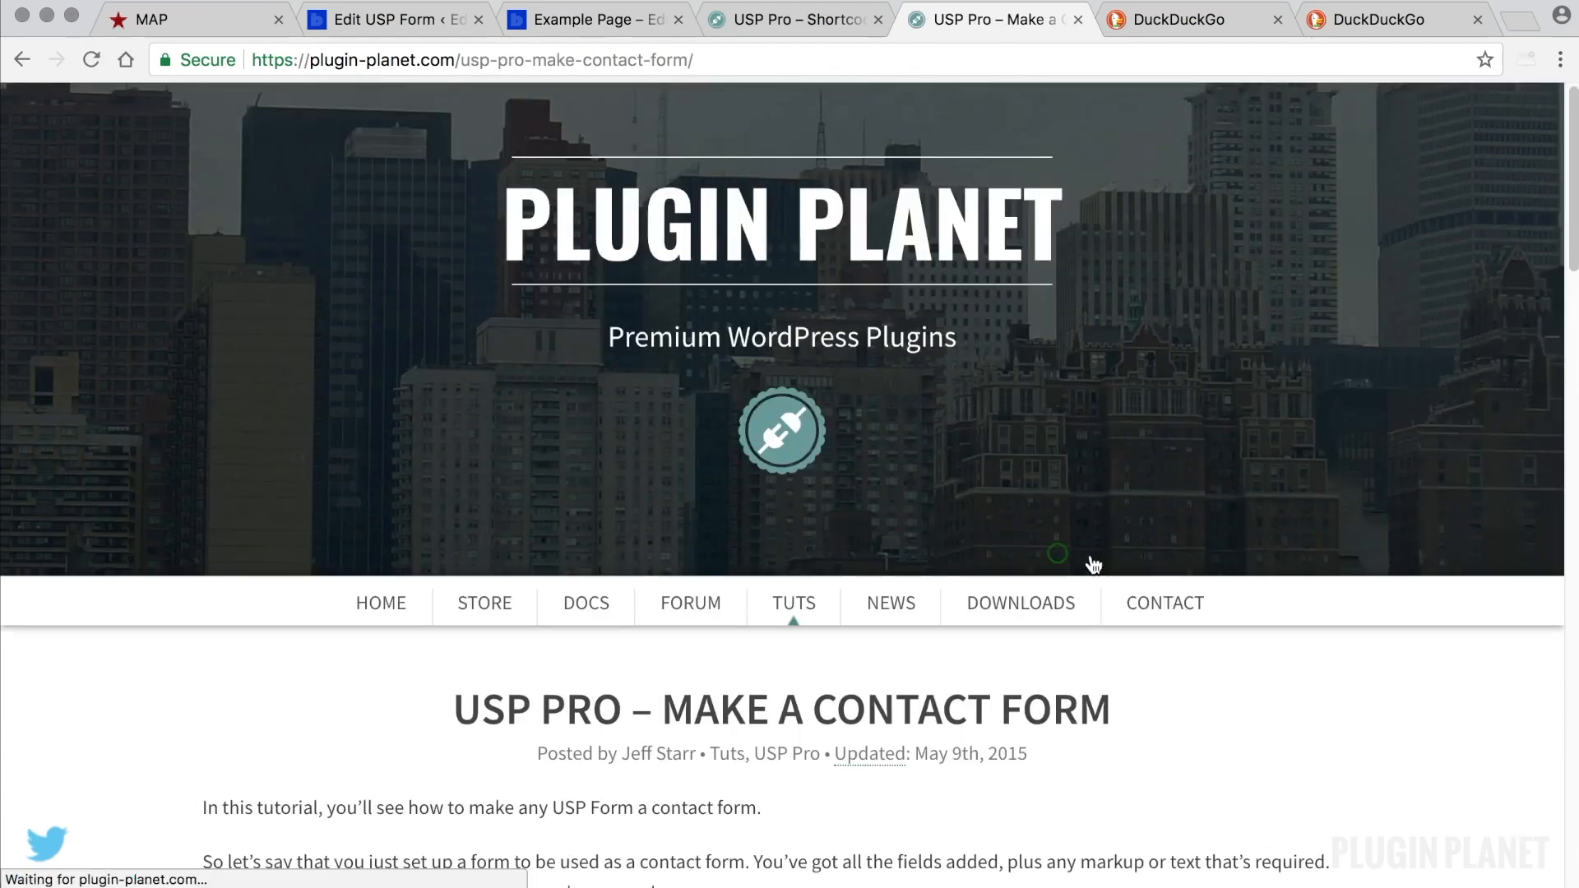
Step: Look over the steps and related links in the Make a Contact Form tutorial and return to the search results
{"action": "scroll", "coordinate": [1083, 565], "scroll_direction": "down", "scroll_amount": 5}
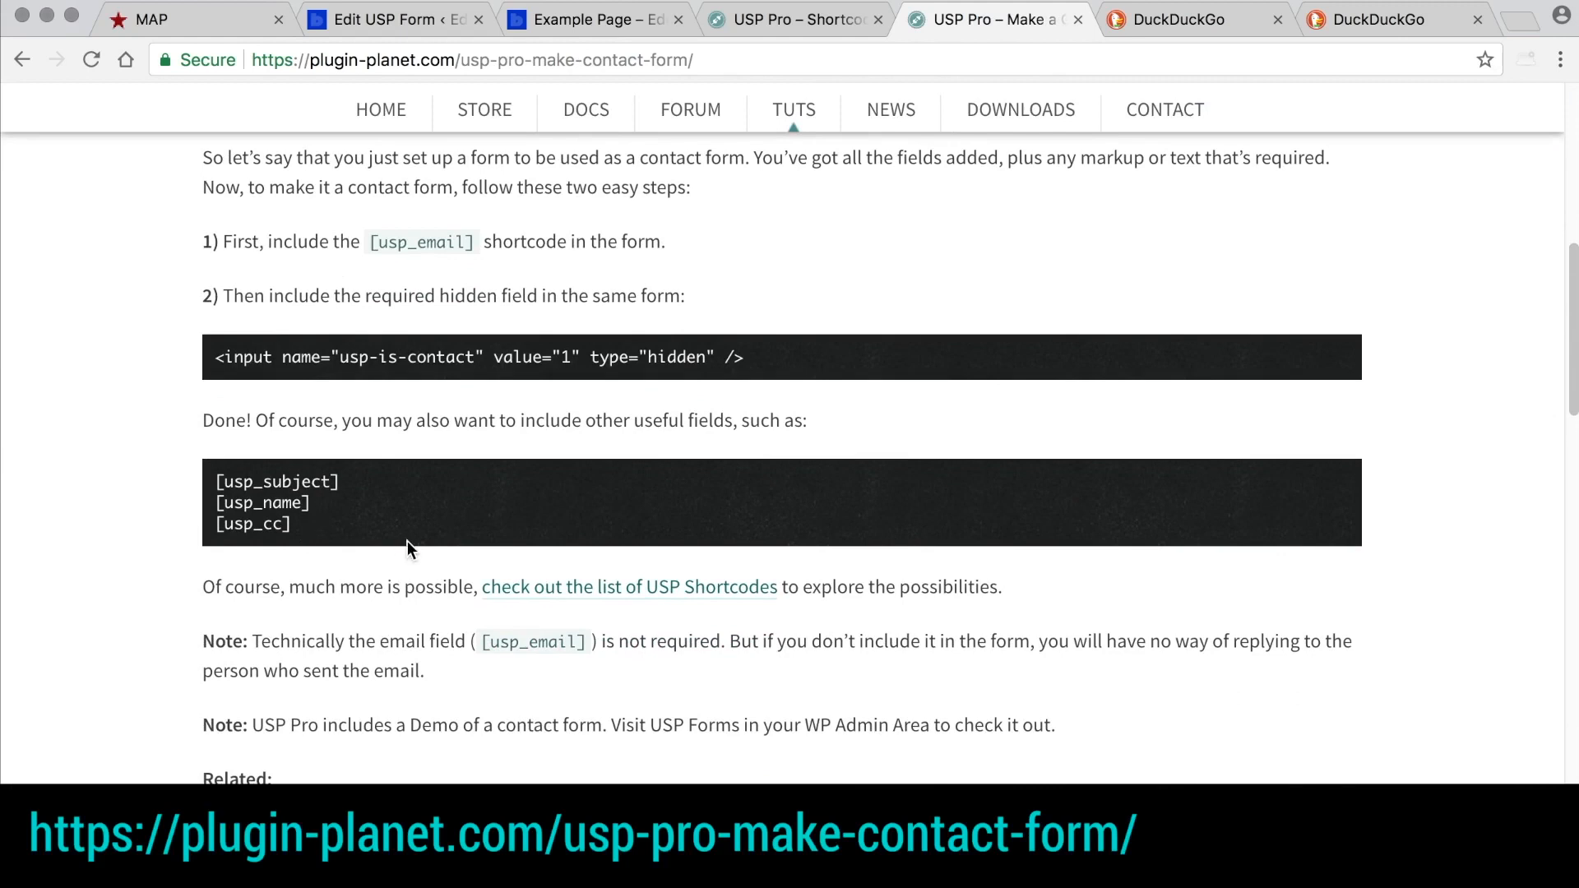
{"action": "scroll", "coordinate": [407, 541], "scroll_direction": "down", "scroll_amount": 3}
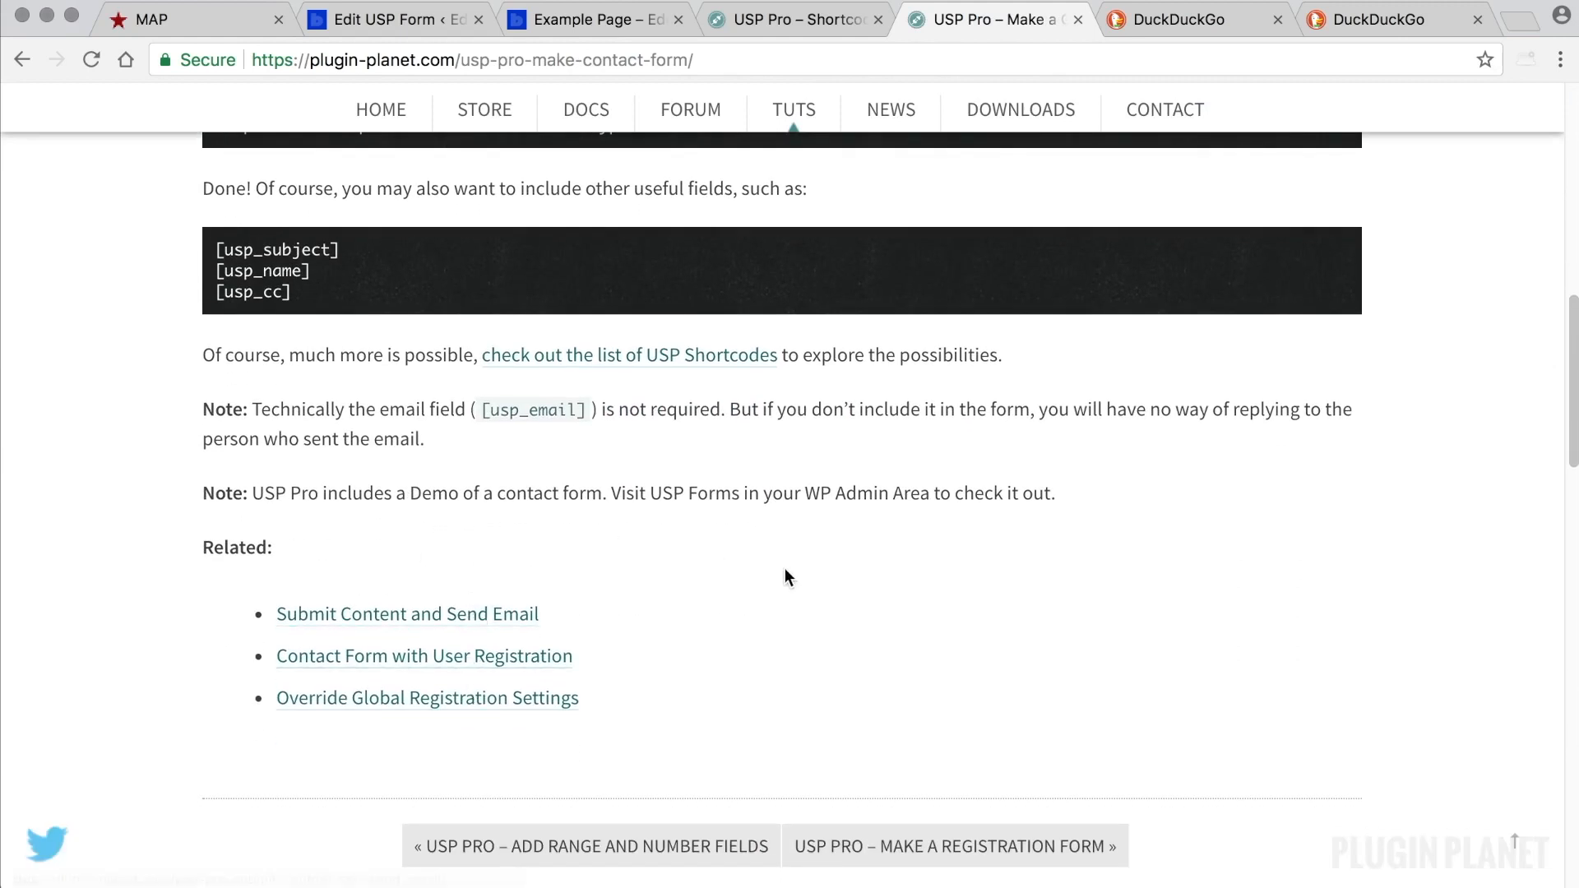
{"action": "scroll", "coordinate": [784, 569], "scroll_direction": "up", "scroll_amount": 7}
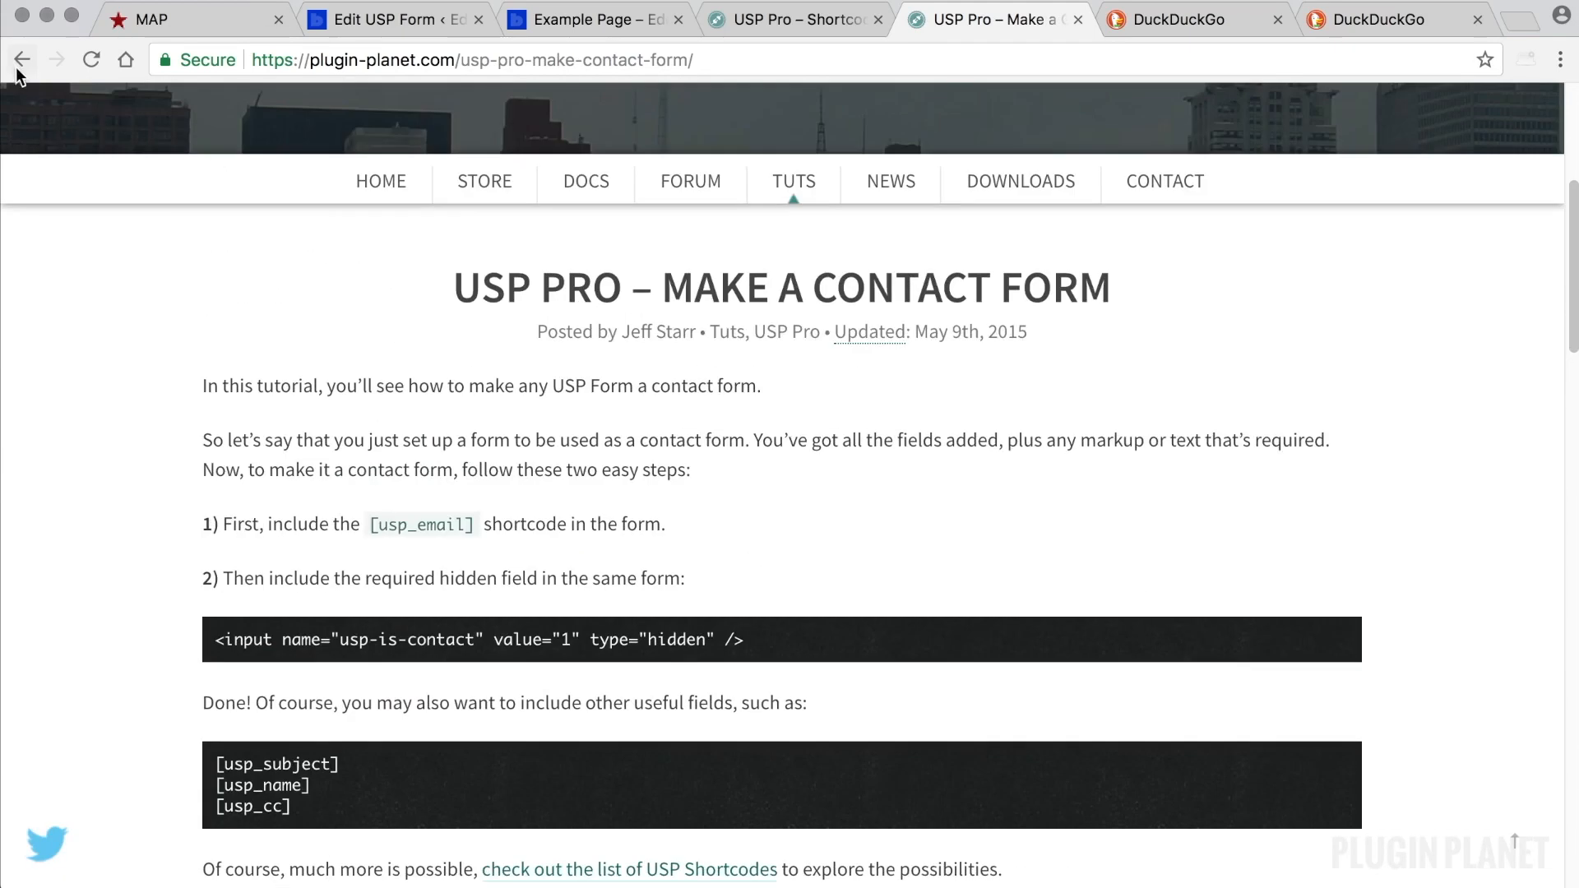
{"action": "left_click", "coordinate": [20, 62]}
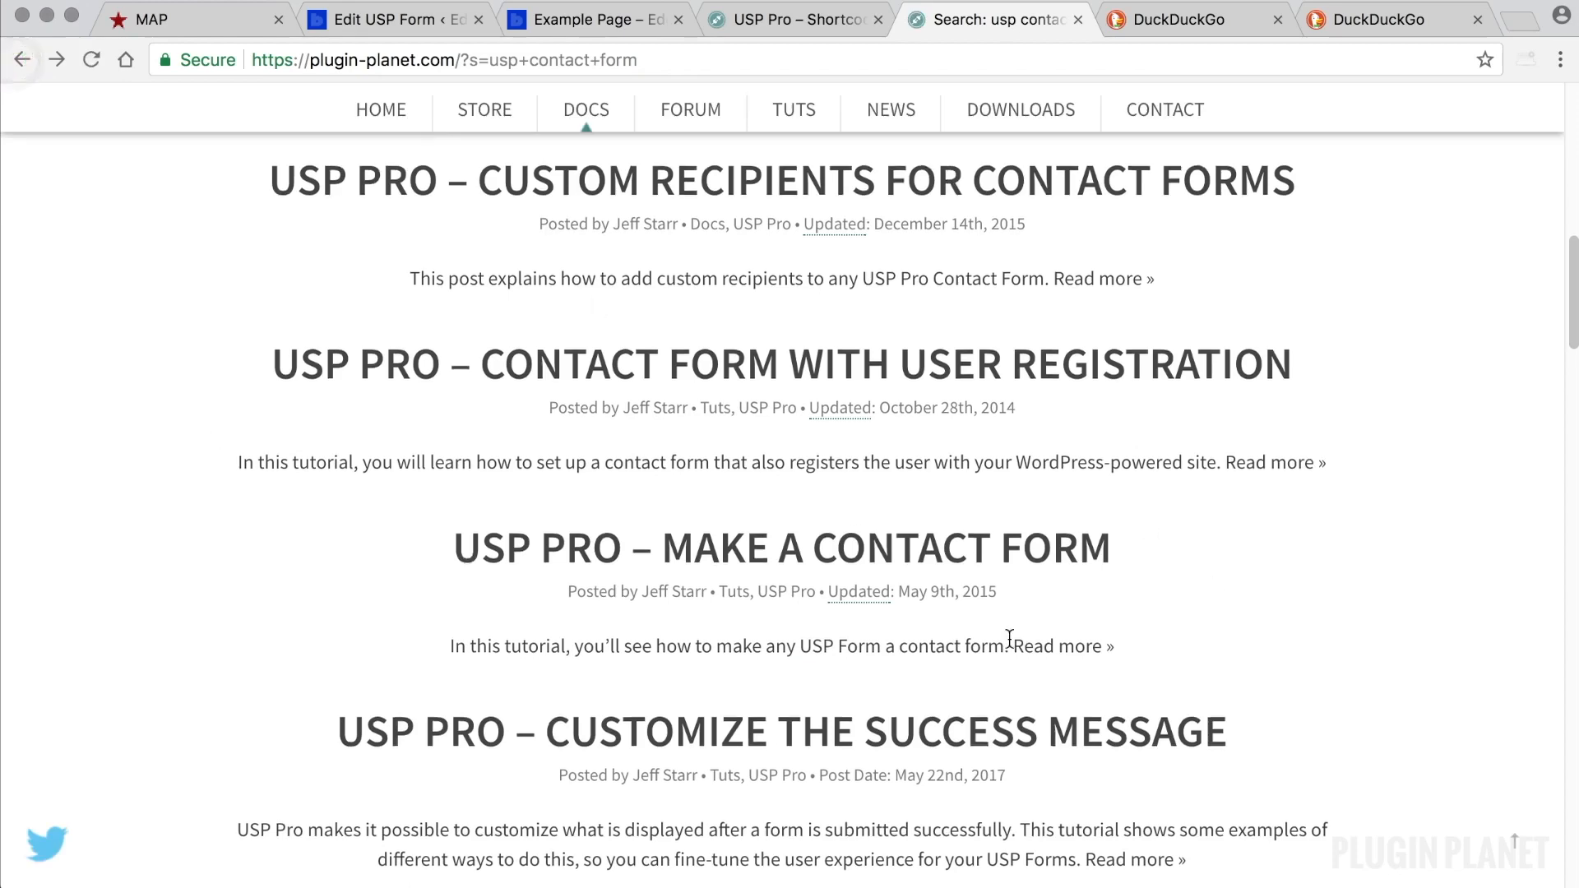
Step: Search the Plugin Planet site for "usp register user"
{"action": "scroll", "coordinate": [1009, 638], "scroll_direction": "down", "scroll_amount": 20}
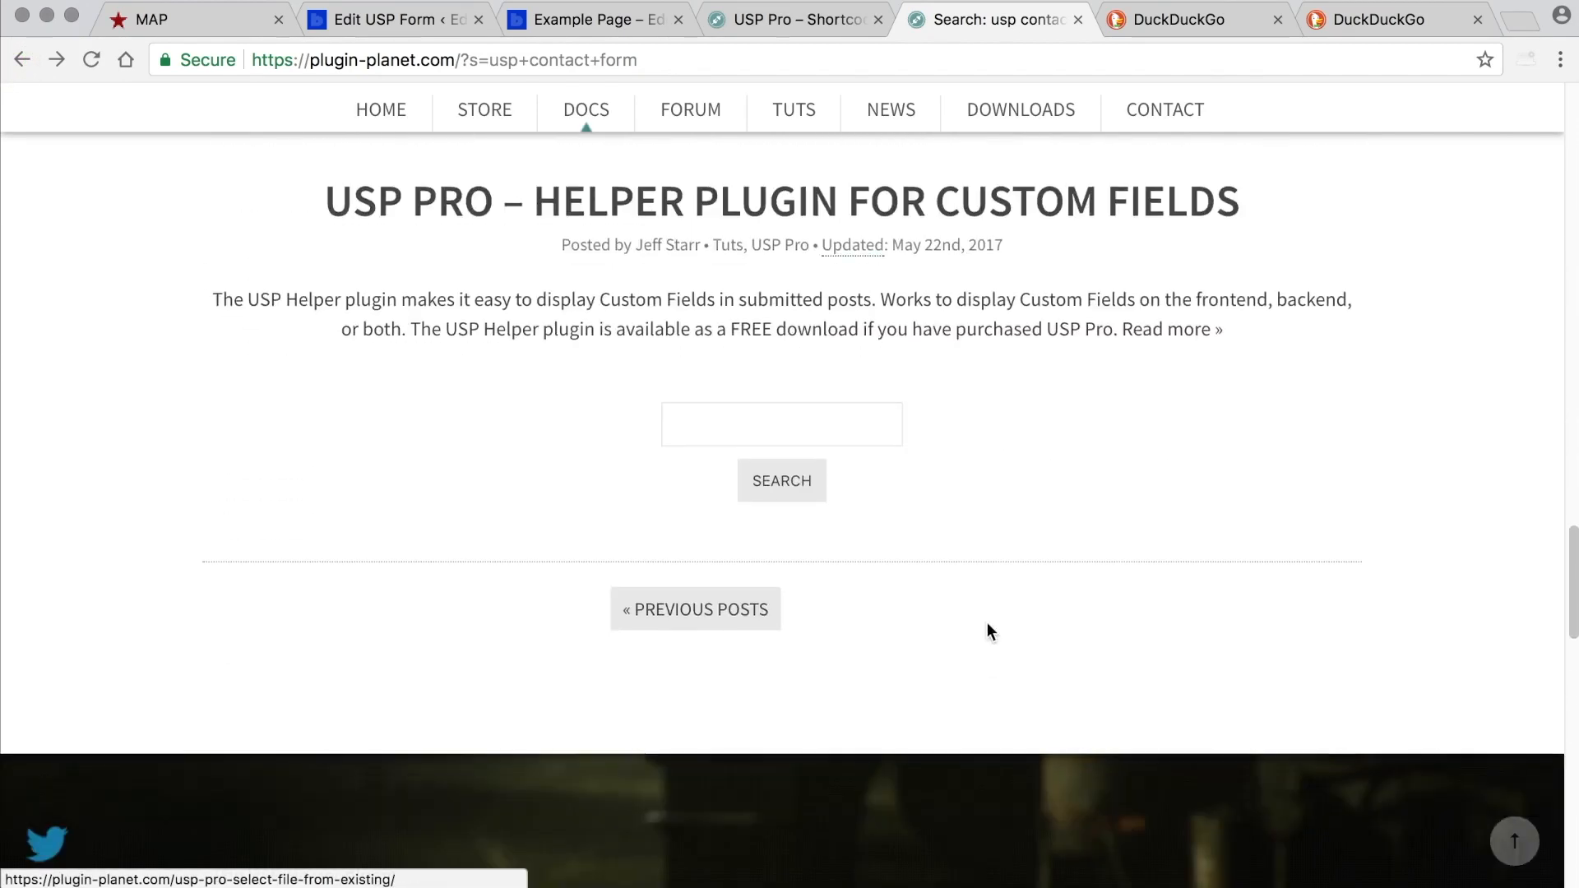
{"action": "left_click", "coordinate": [826, 430]}
{"action": "type", "text": "uysp"}
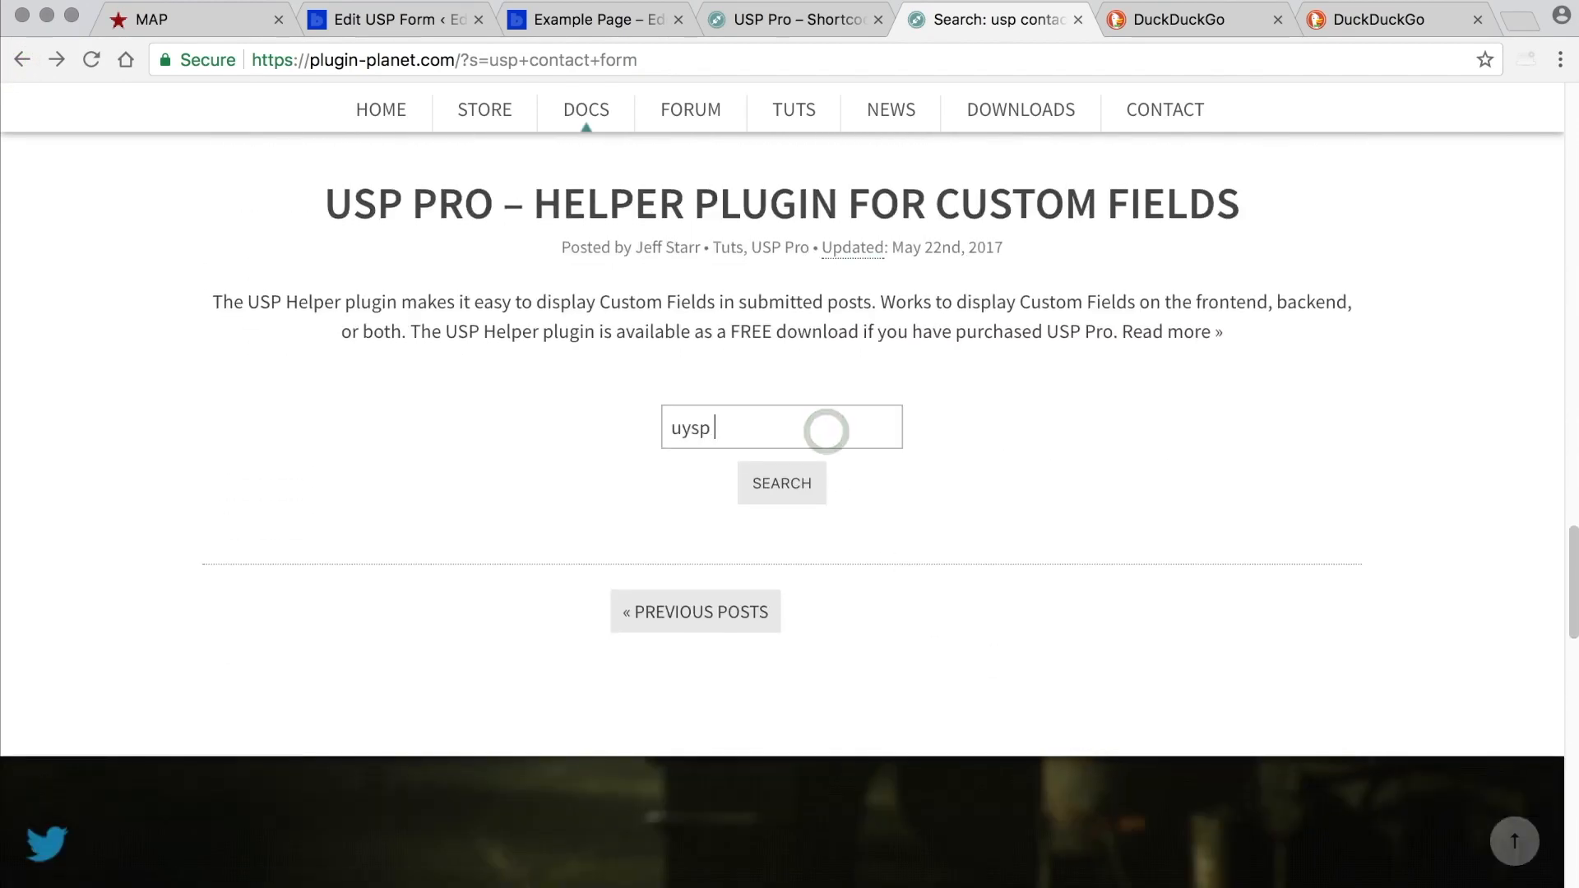
{"action": "key", "text": "BackSpace"}
{"action": "key", "text": "BackSpace"}
{"action": "key", "text": "BackSpace"}
{"action": "type", "text": "sp regi"}
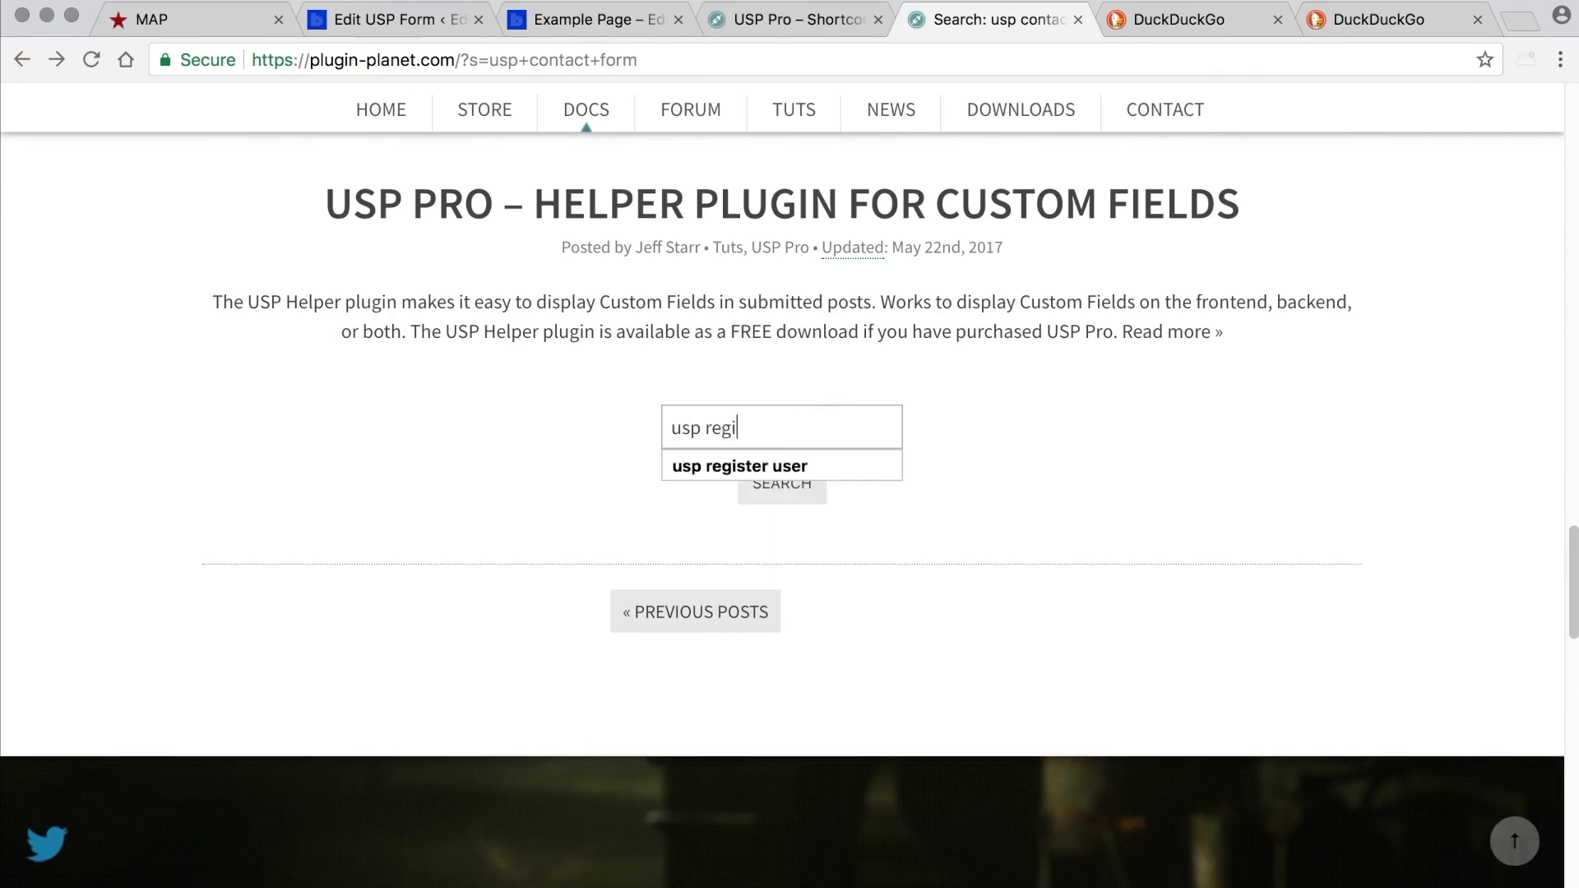
{"action": "type", "text": "ster user"}
{"action": "key", "text": "Return"}
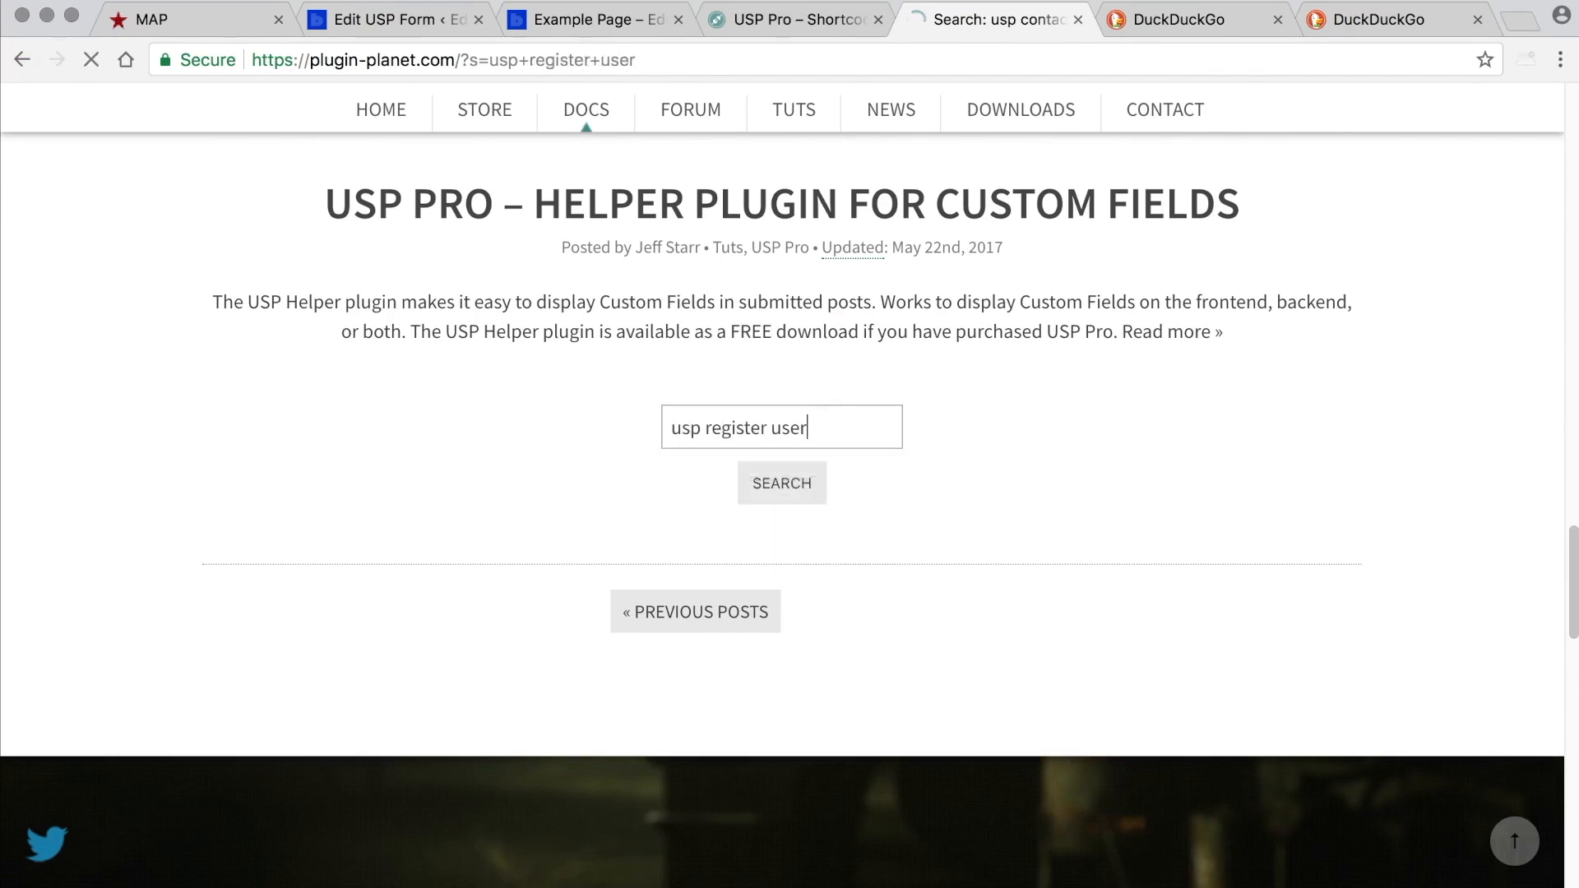
Step: Look over the tutorial USP Pro – Enable Users to Register and open its related tutorial Make a Registration Form
{"action": "scroll", "coordinate": [897, 442], "scroll_direction": "down", "scroll_amount": 5}
{"action": "scroll", "coordinate": [895, 444], "scroll_direction": "down", "scroll_amount": 4}
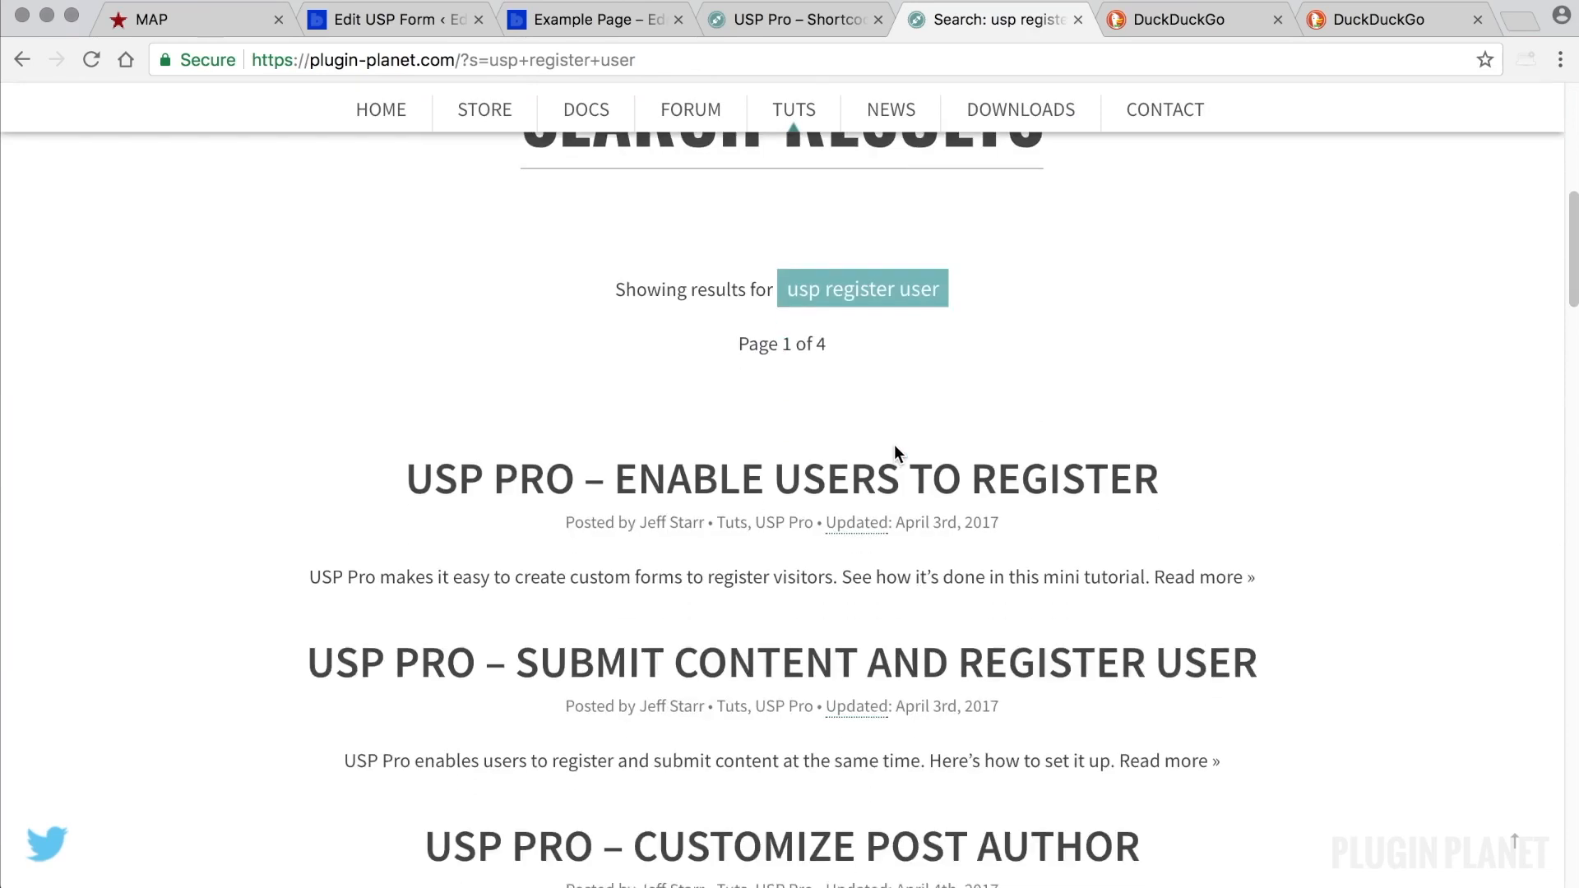
{"action": "left_click", "coordinate": [895, 426]}
{"action": "scroll", "coordinate": [1053, 458], "scroll_direction": "down", "scroll_amount": 6}
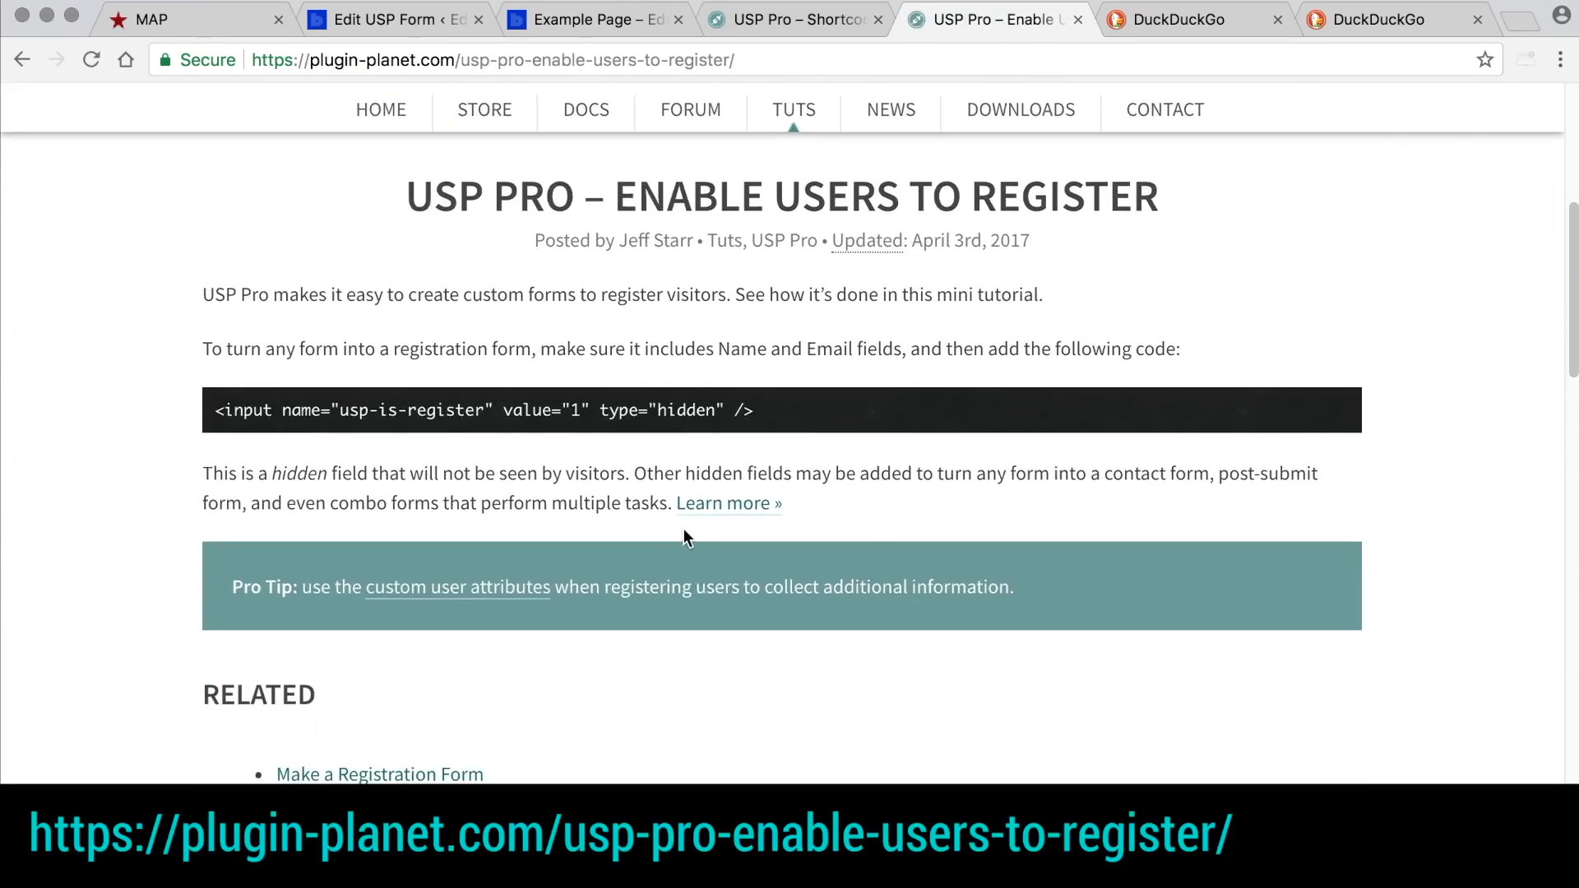
{"action": "scroll", "coordinate": [701, 510], "scroll_direction": "down", "scroll_amount": 2}
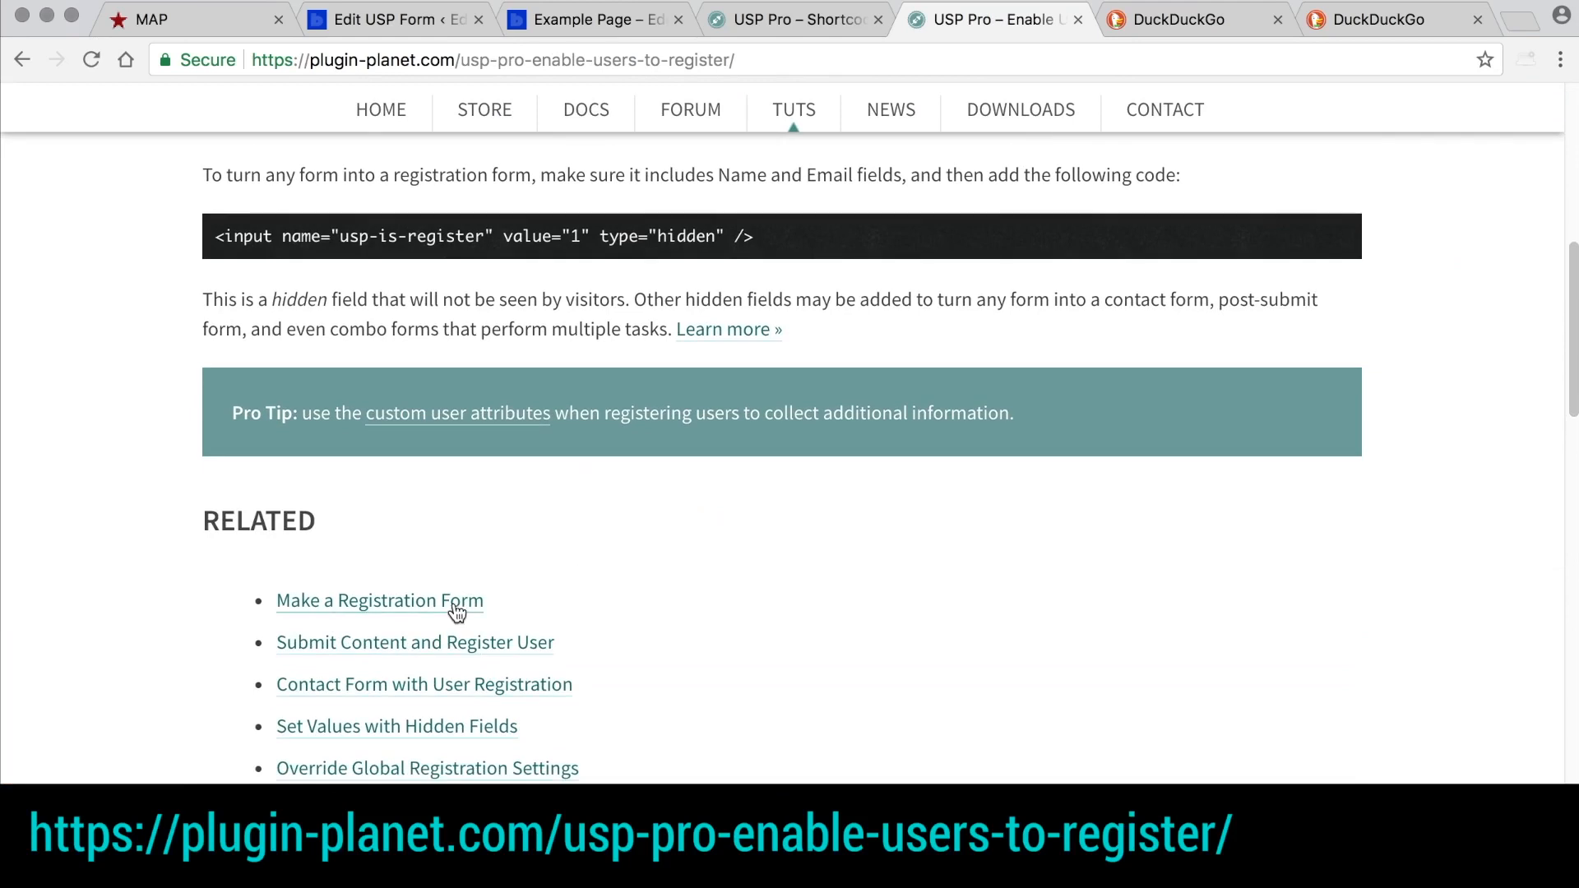
{"action": "scroll", "coordinate": [494, 567], "scroll_direction": "down", "scroll_amount": 1}
{"action": "left_click", "coordinate": [451, 538]}
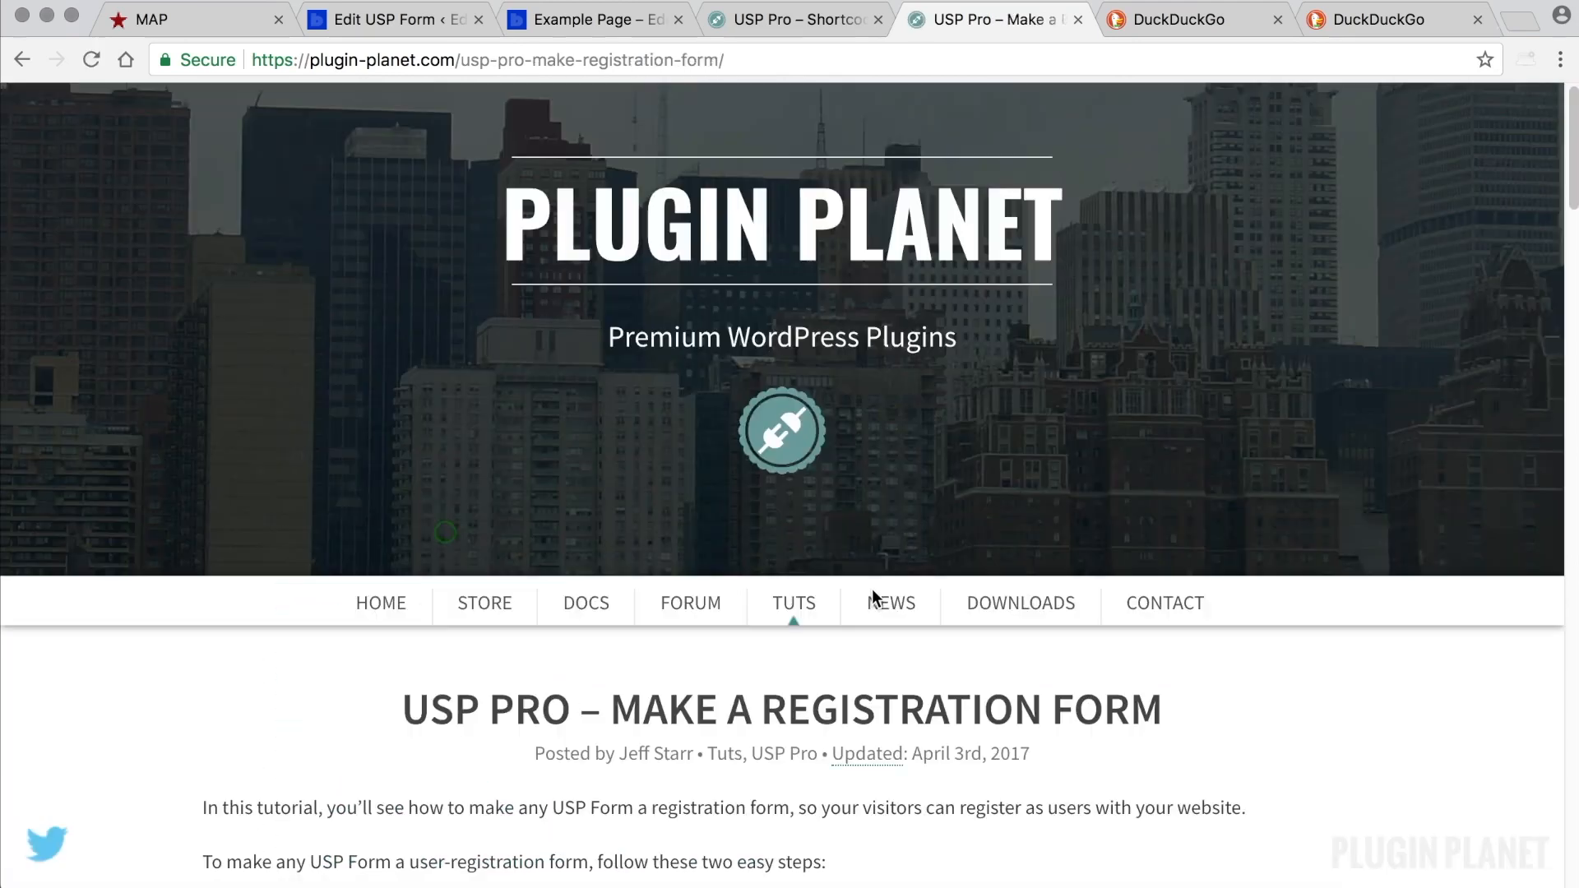
Step: Examine the Make a Registration Form tutorial's required shortcodes, hidden field and custom field definitions
{"action": "scroll", "coordinate": [872, 589], "scroll_direction": "down", "scroll_amount": 7}
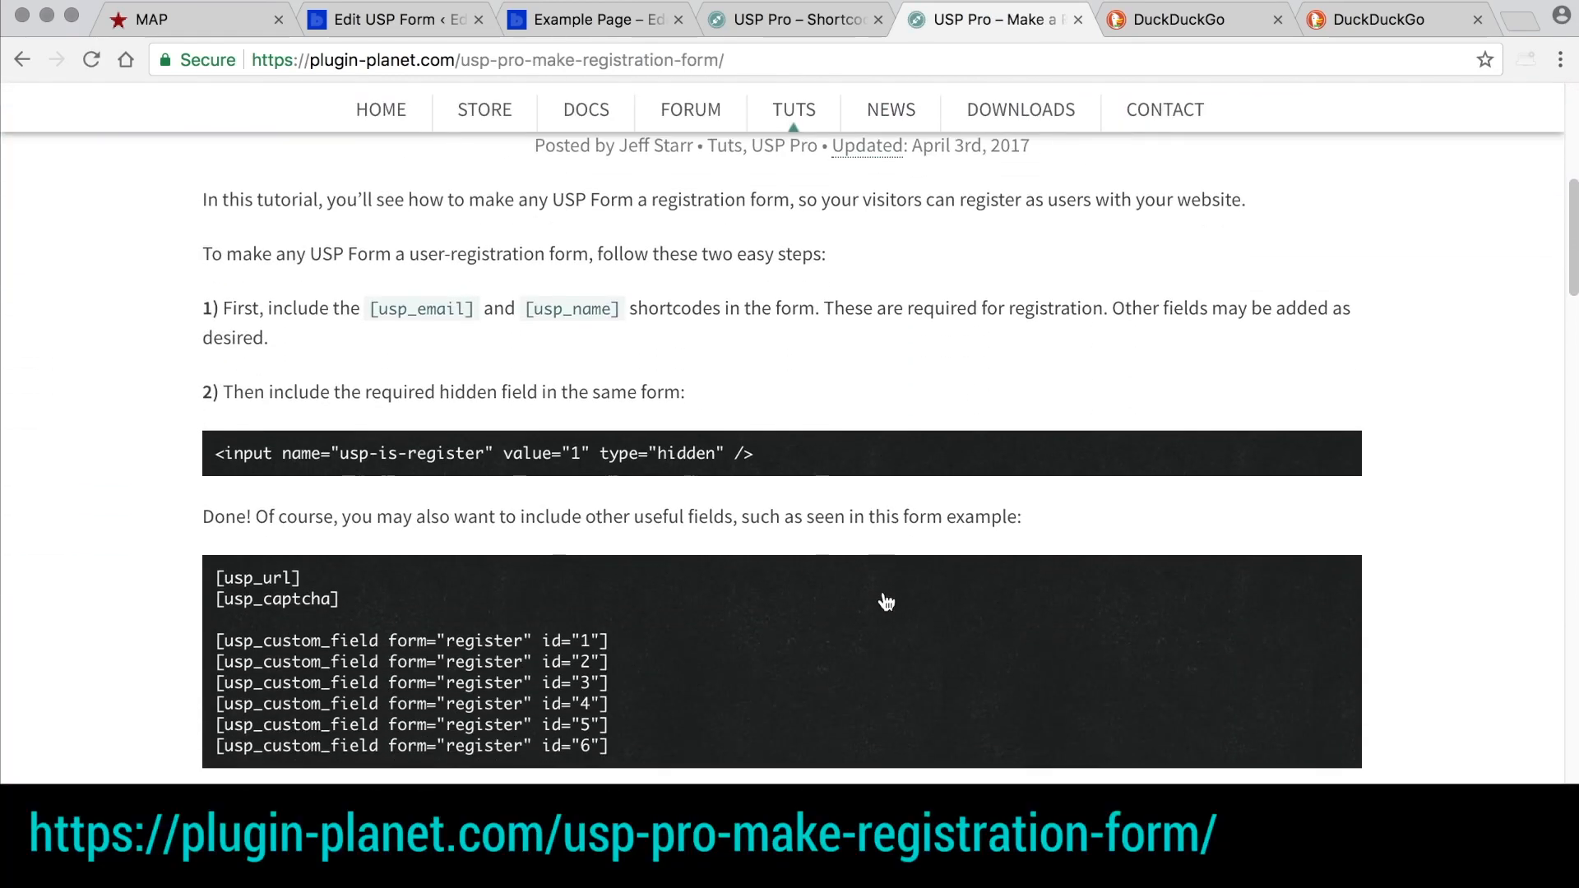
{"action": "scroll", "coordinate": [885, 602], "scroll_direction": "down", "scroll_amount": 1}
{"action": "scroll", "coordinate": [861, 567], "scroll_direction": "down", "scroll_amount": 3}
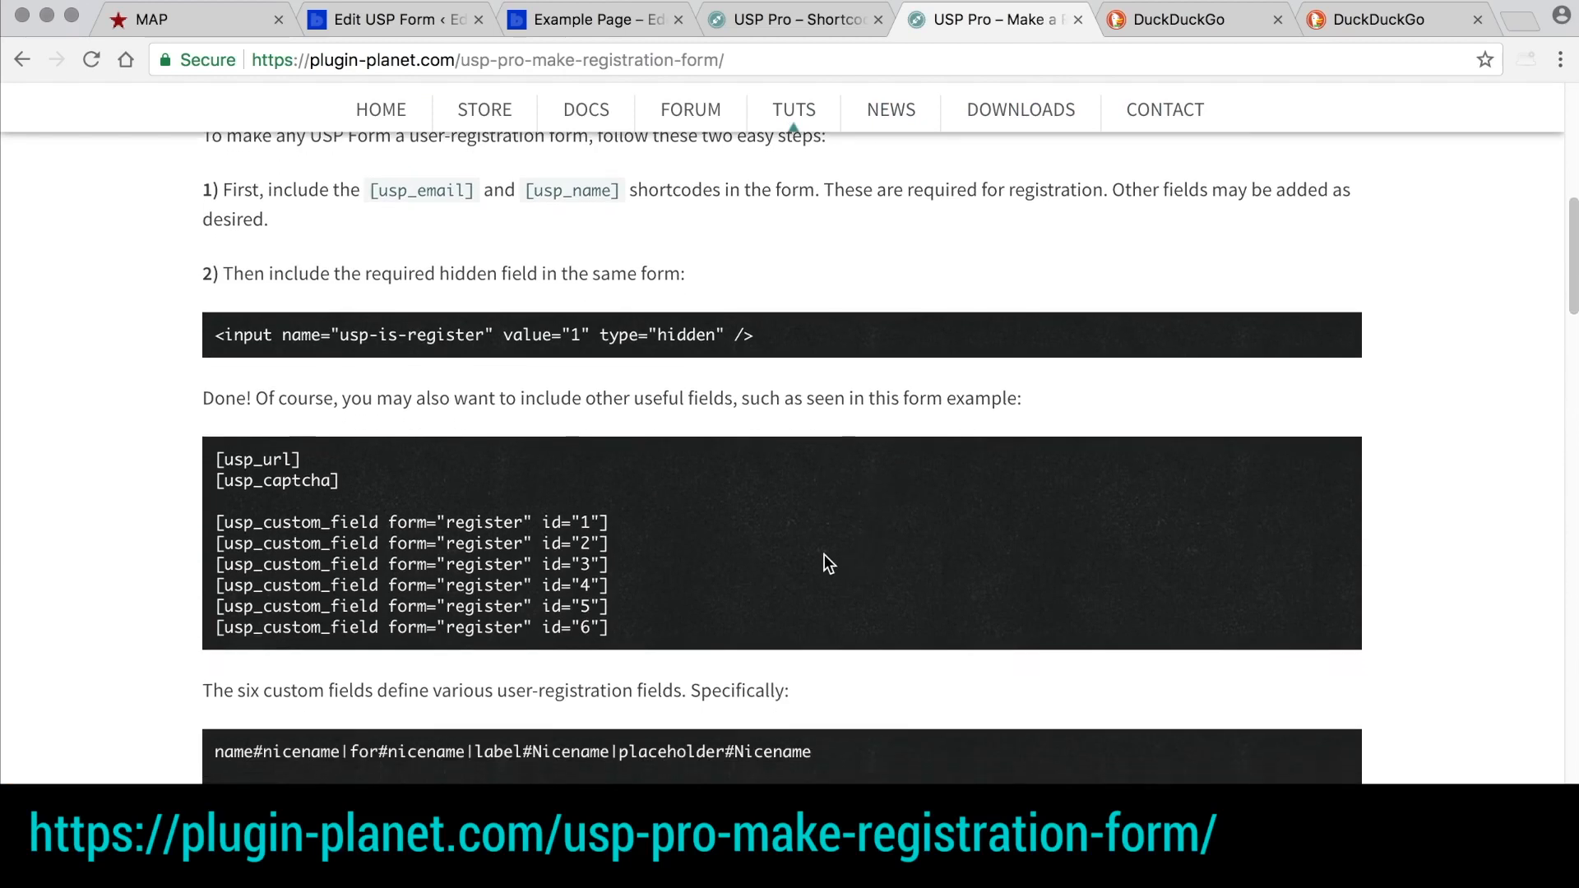
{"action": "scroll", "coordinate": [829, 555], "scroll_direction": "up", "scroll_amount": 2}
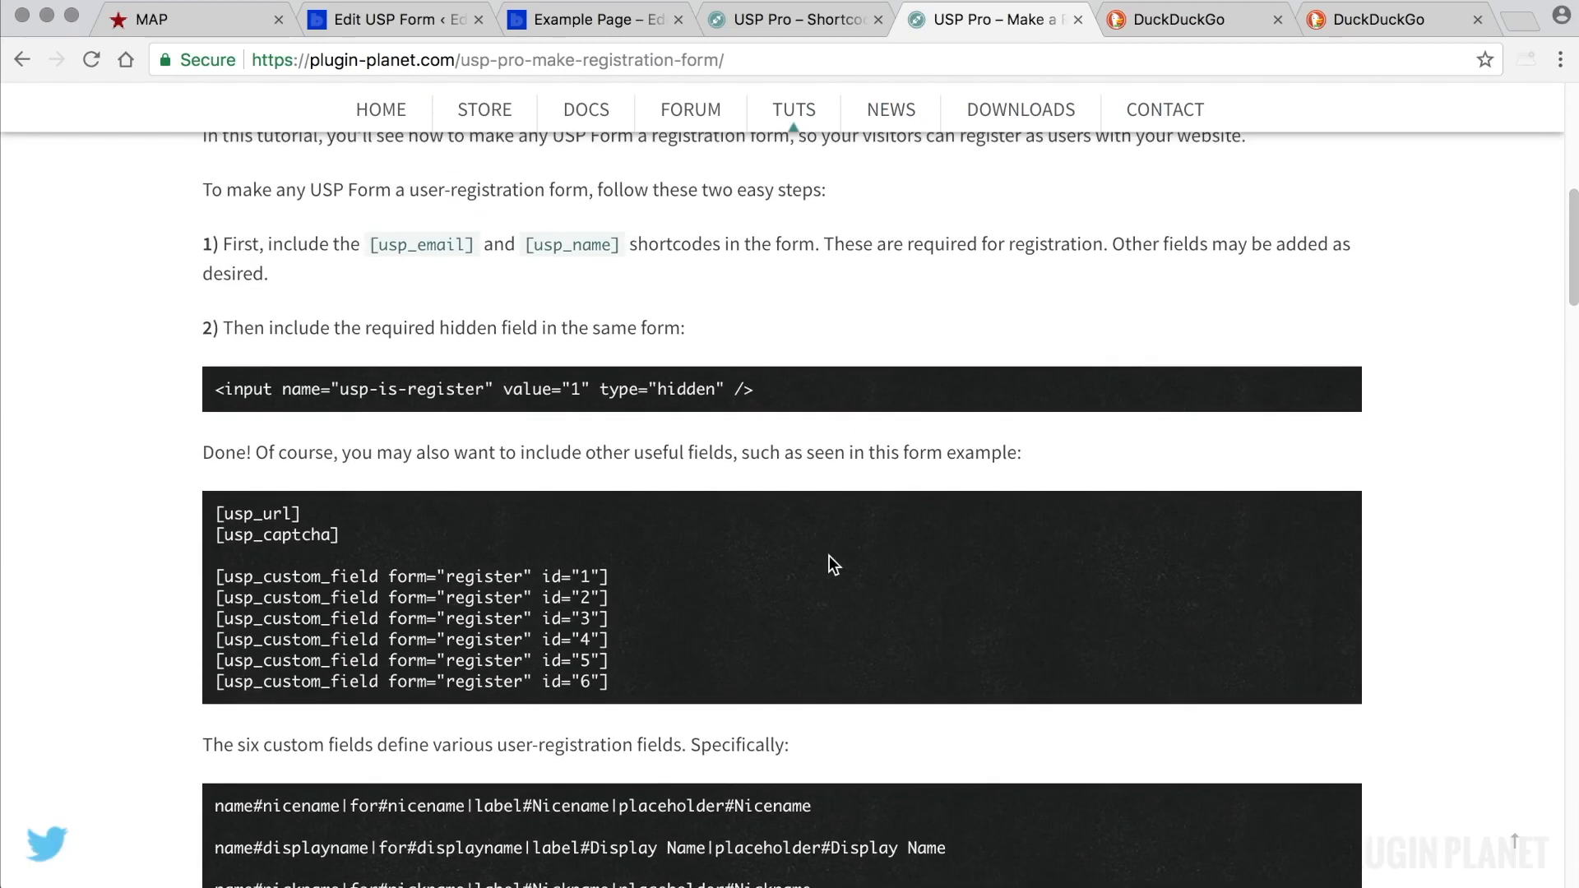
{"action": "scroll", "coordinate": [826, 557], "scroll_direction": "down", "scroll_amount": 6}
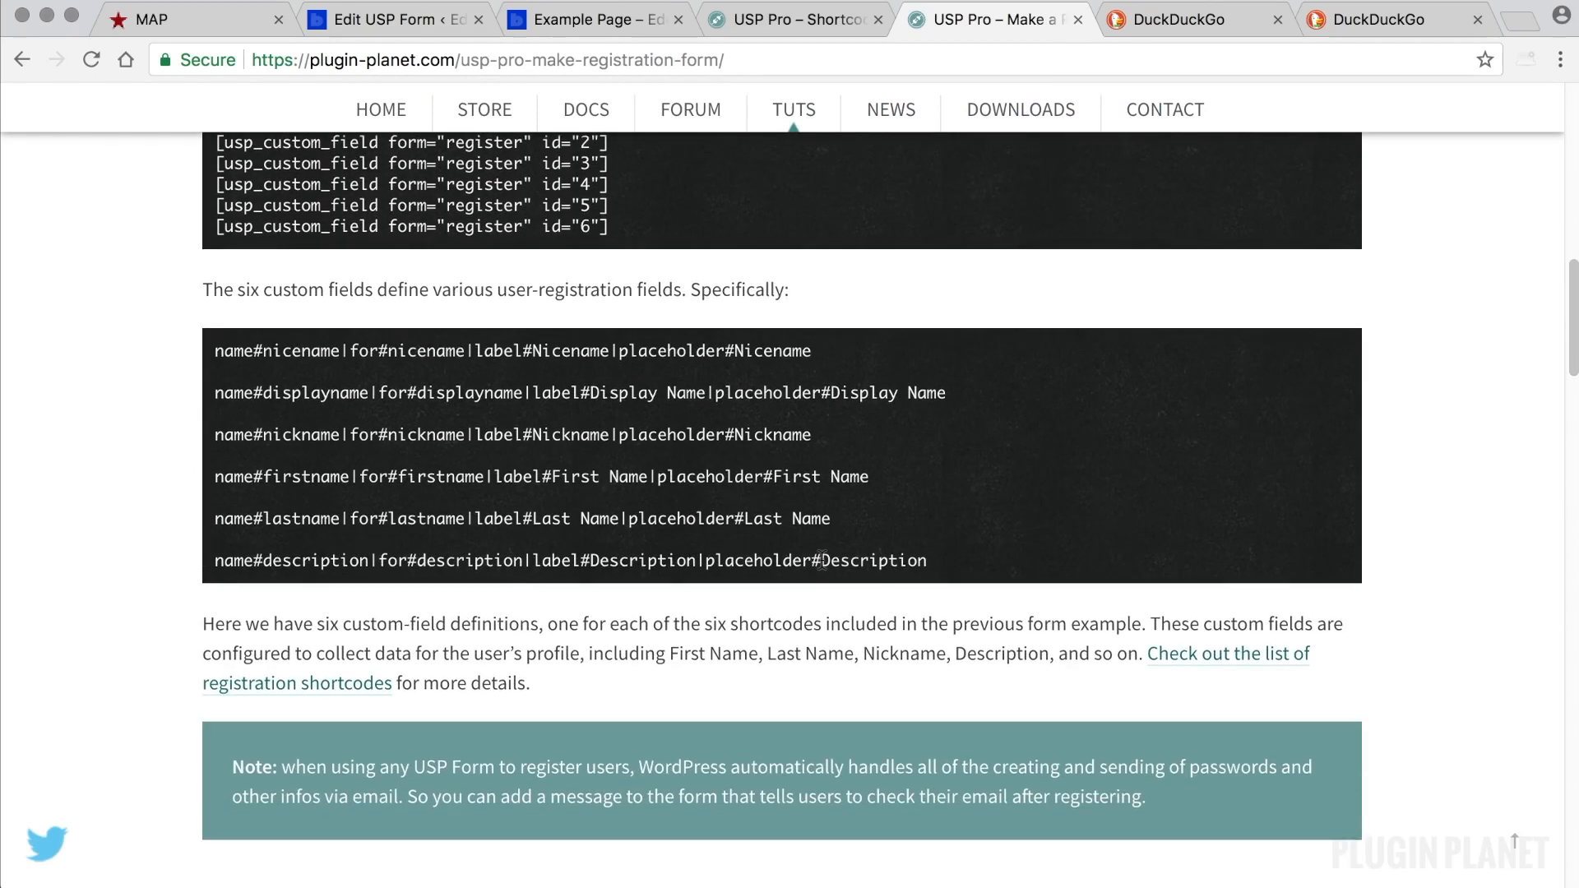
{"action": "scroll", "coordinate": [822, 560], "scroll_direction": "down", "scroll_amount": 2}
{"action": "scroll", "coordinate": [822, 559], "scroll_direction": "up", "scroll_amount": 5}
{"action": "scroll", "coordinate": [822, 559], "scroll_direction": "up", "scroll_amount": 5}
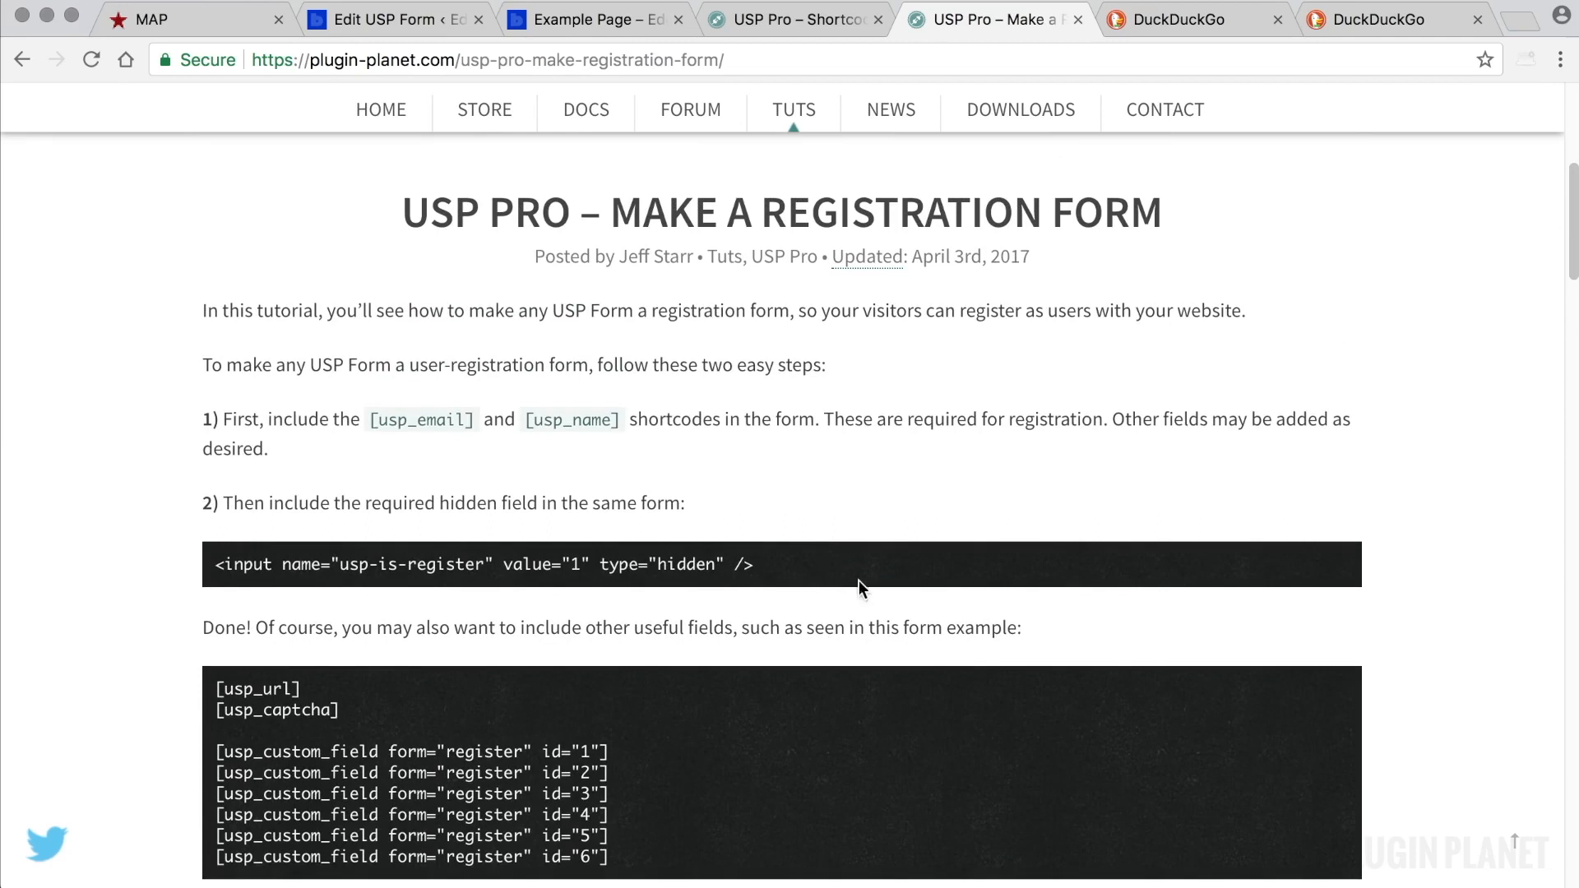
{"action": "scroll", "coordinate": [872, 576], "scroll_direction": "up", "scroll_amount": 7}
Step: Return to the Example Page and look over the combo form's fields
{"action": "left_click", "coordinate": [599, 19]}
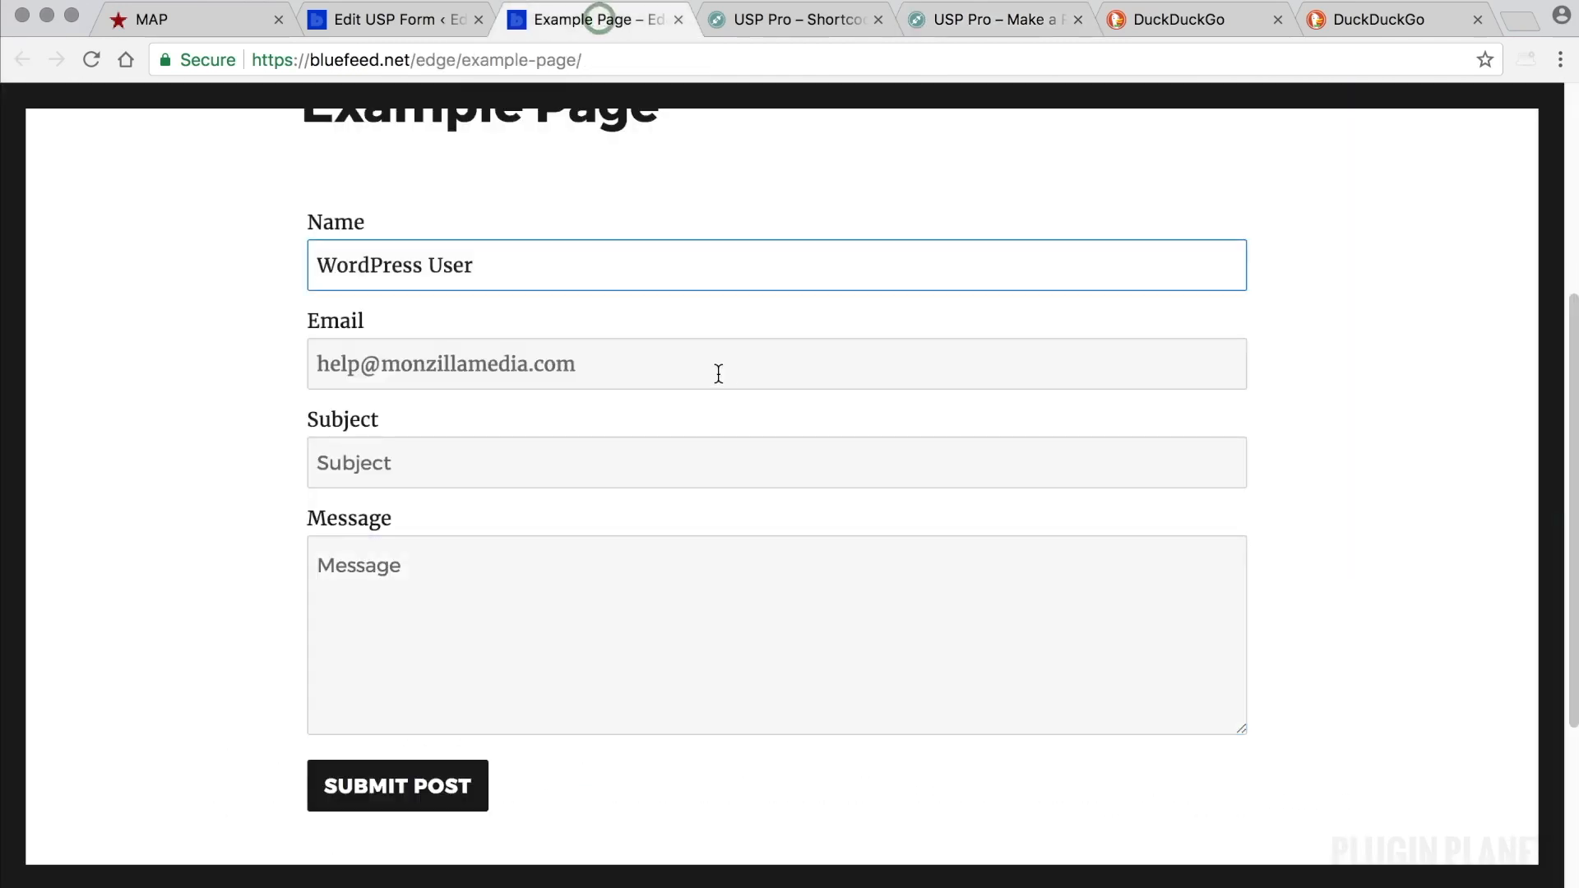
{"action": "scroll", "coordinate": [217, 320], "scroll_direction": "down", "scroll_amount": 1}
{"action": "left_click", "coordinate": [152, 308]}
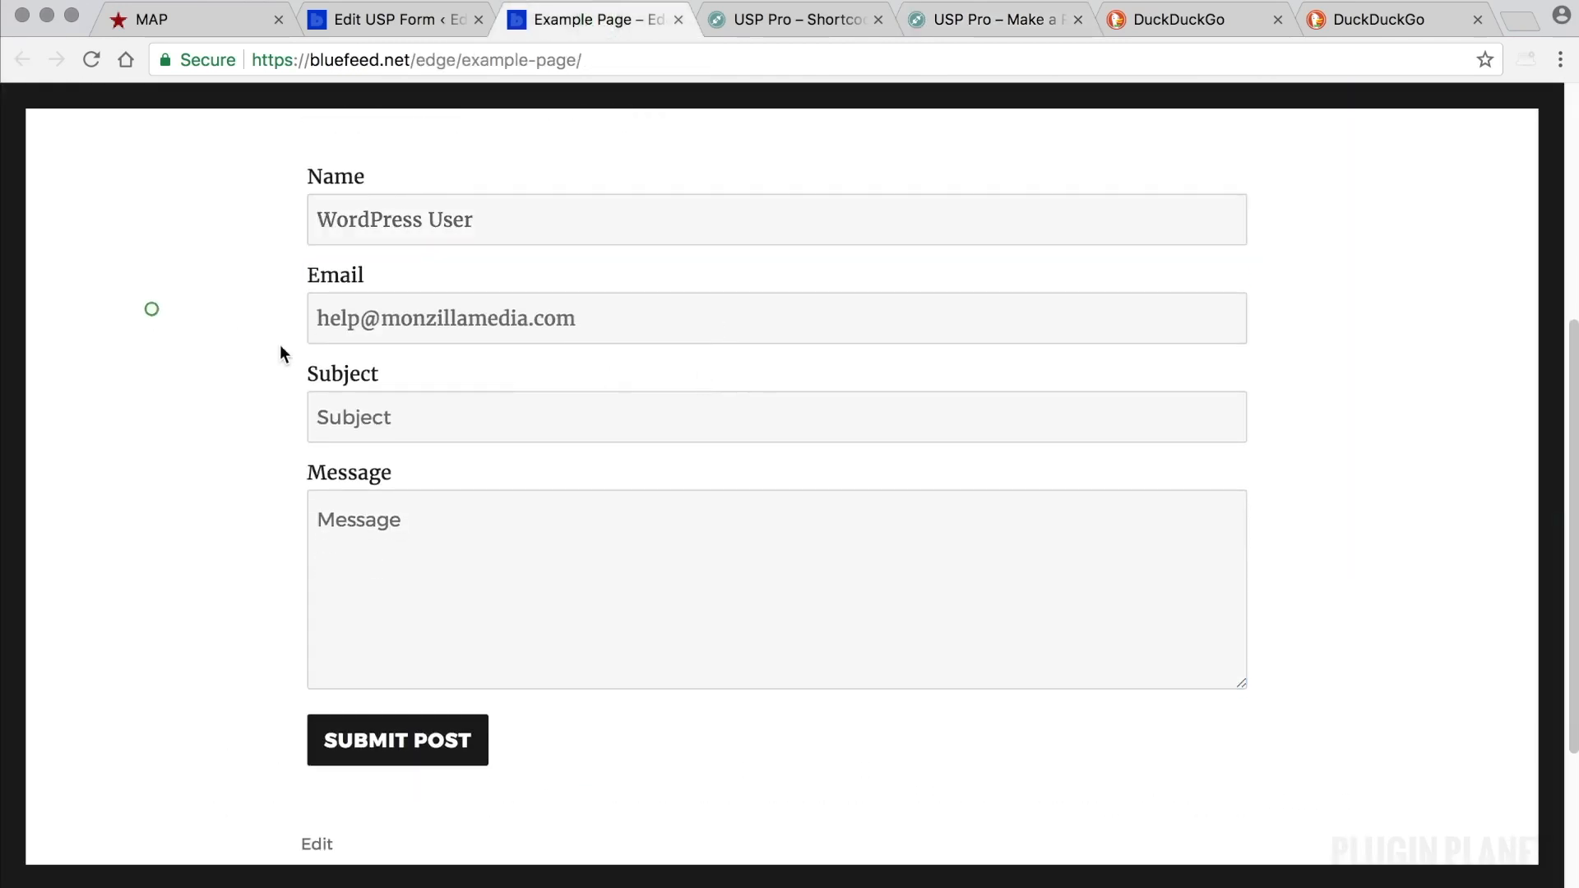
Step: Review the shortcodes and hidden inputs of the Combo: Registration & Contact Form and open the list of all USP Forms
{"action": "left_click", "coordinate": [407, 23]}
{"action": "left_click", "coordinate": [566, 668]}
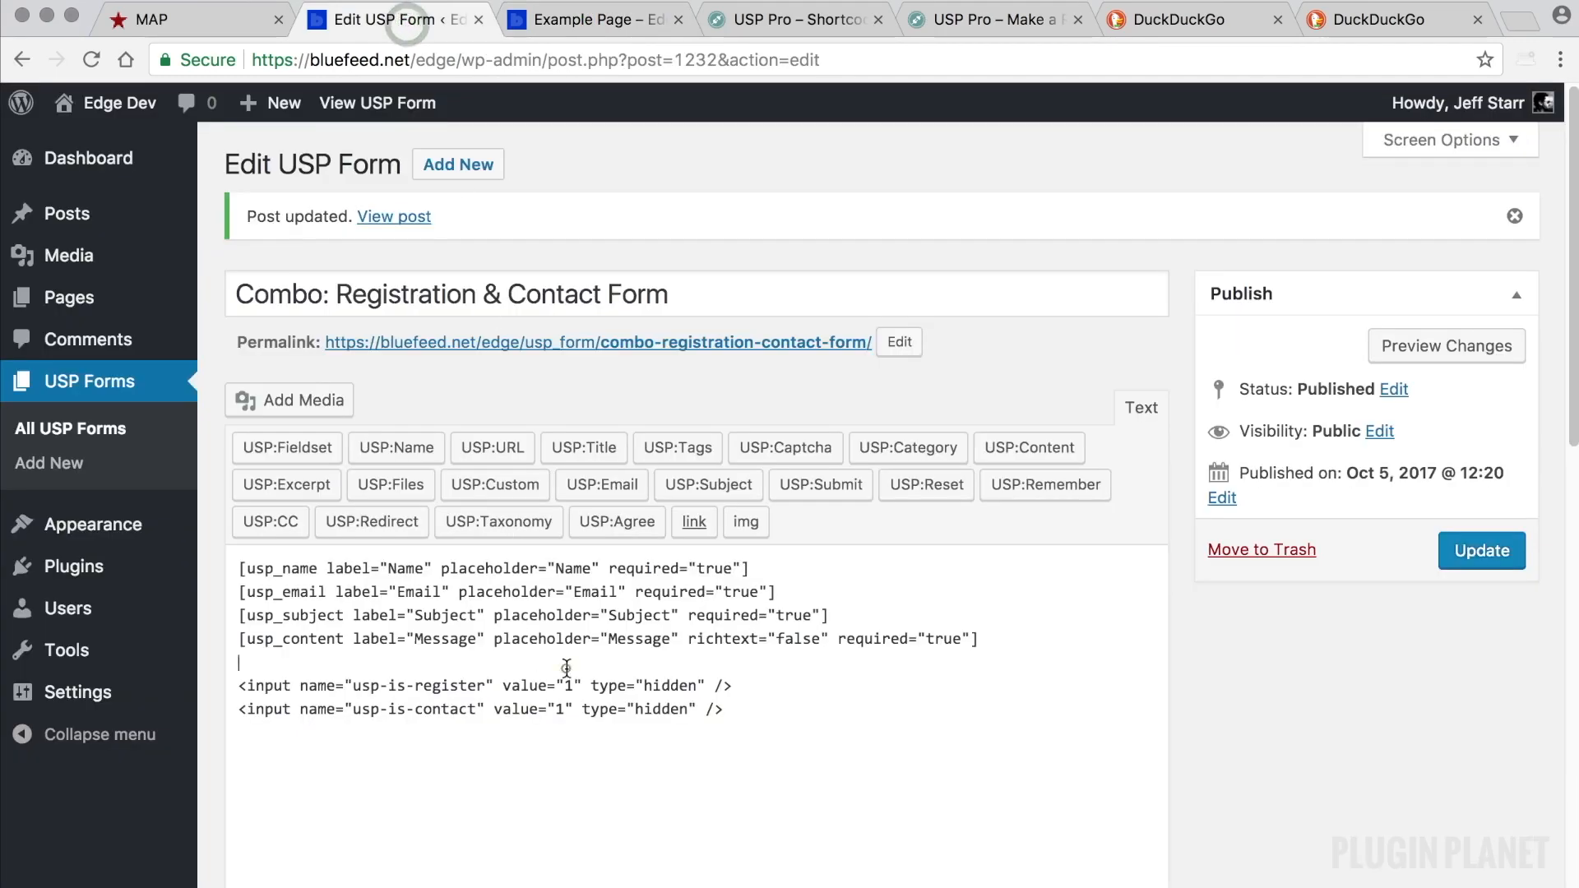
{"action": "scroll", "coordinate": [787, 433], "scroll_direction": "down", "scroll_amount": 4}
{"action": "left_click", "coordinate": [848, 425]}
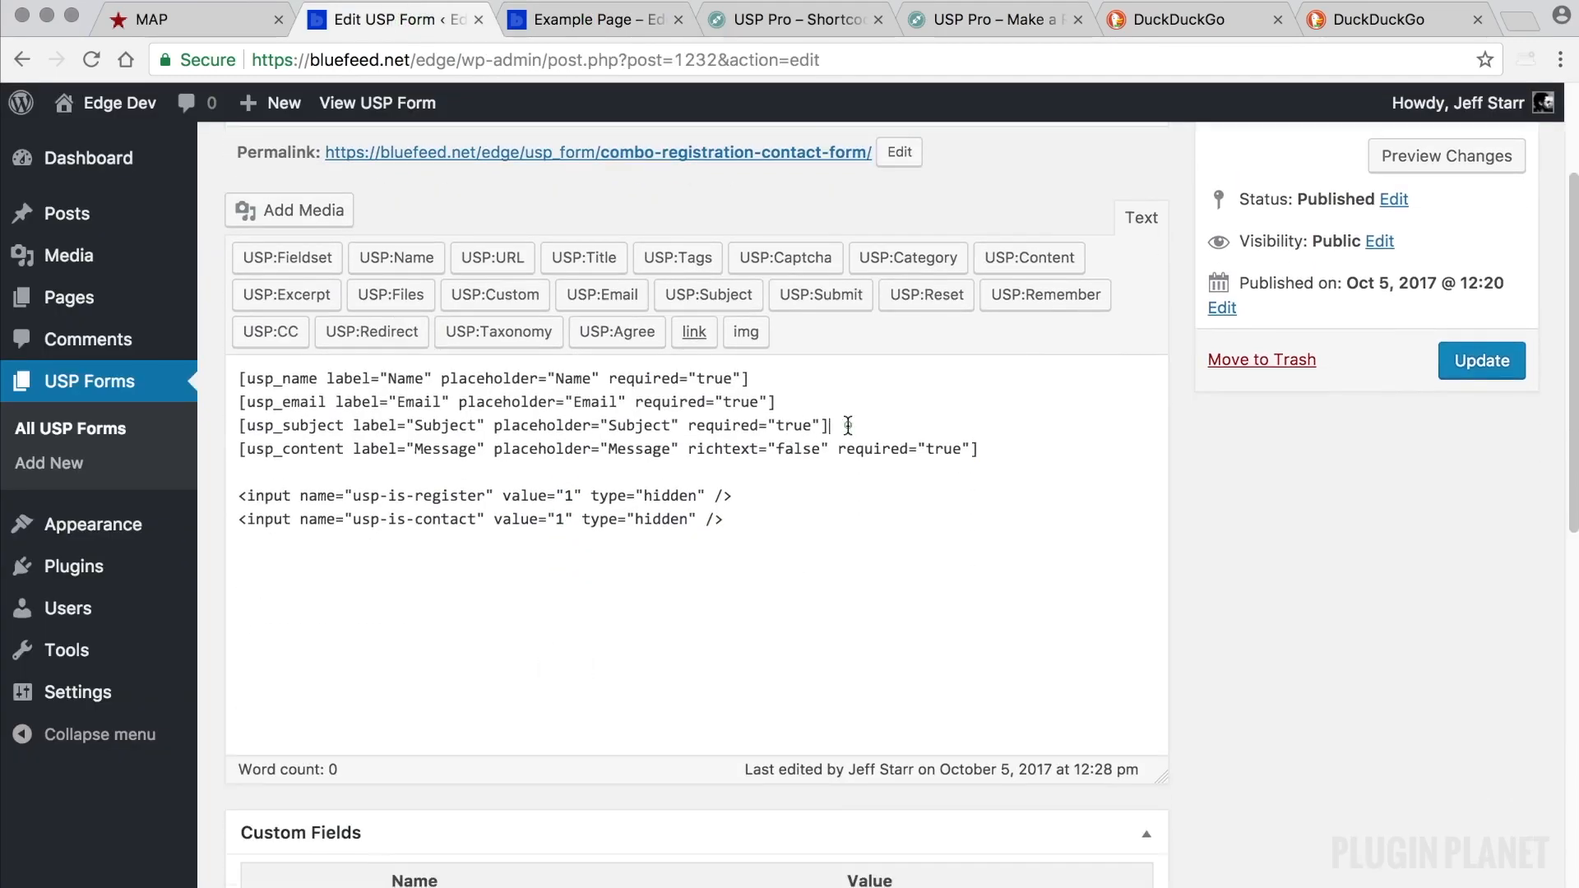
{"action": "left_click", "coordinate": [757, 465]}
{"action": "left_click", "coordinate": [95, 428]}
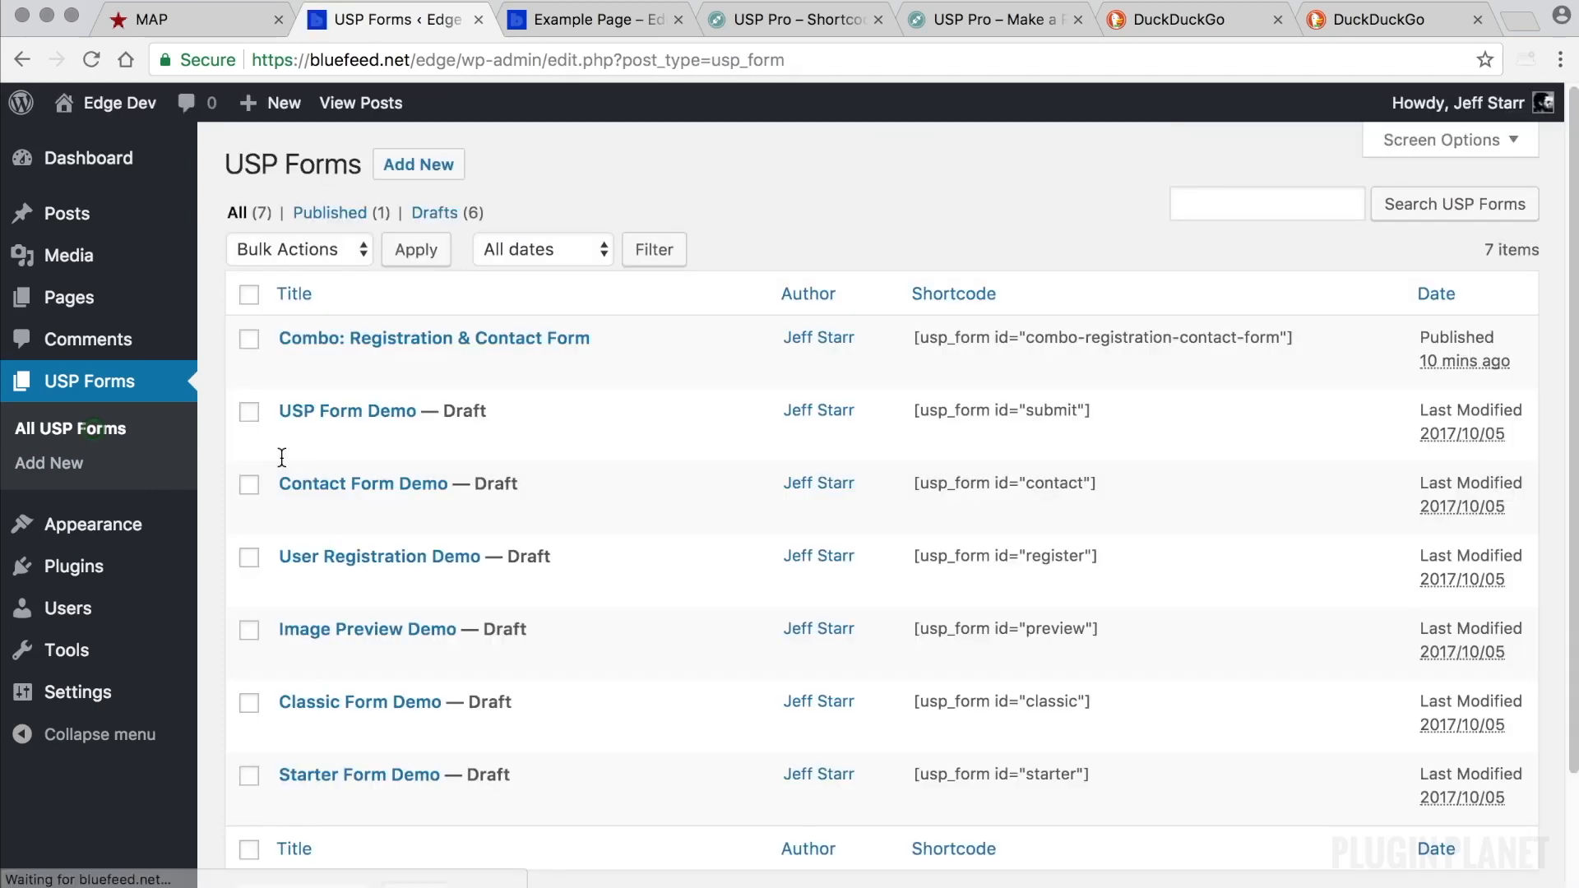